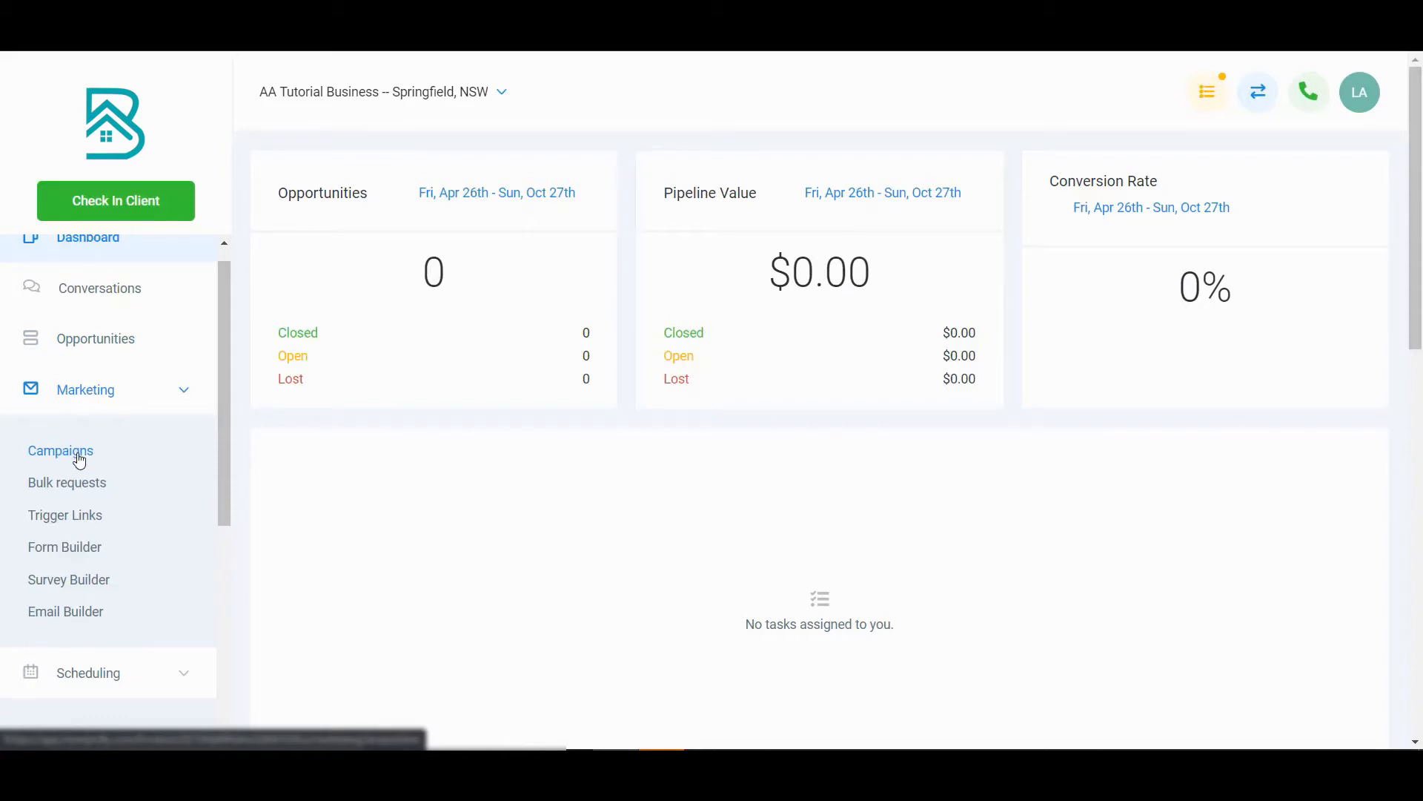
Create a new campaign and name it "Tutorial New Campaign"
{"action": "left_click", "coordinate": [80, 460]}
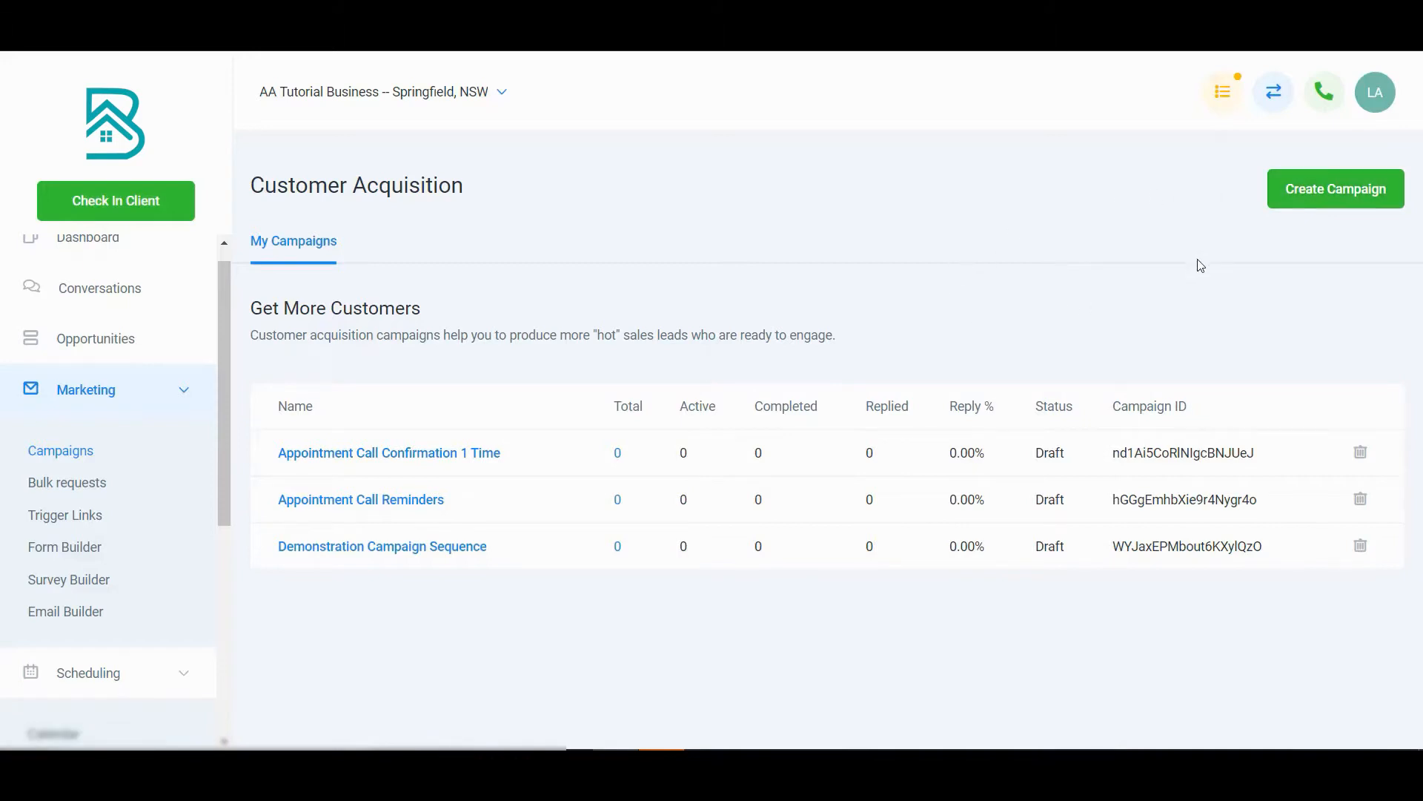
{"action": "left_click", "coordinate": [1315, 197]}
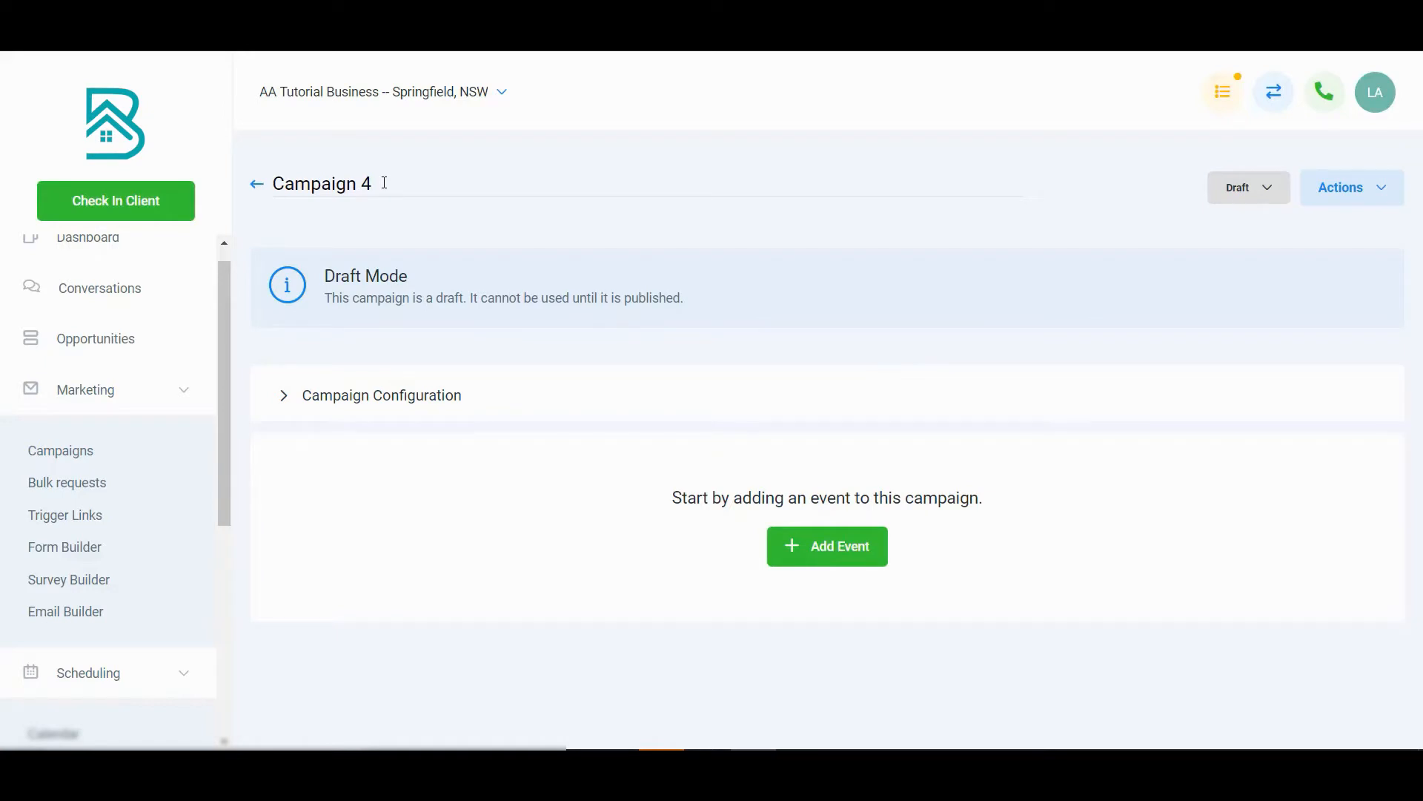
{"action": "left_click_drag", "start_coordinate": [375, 186], "coordinate": [275, 187]}
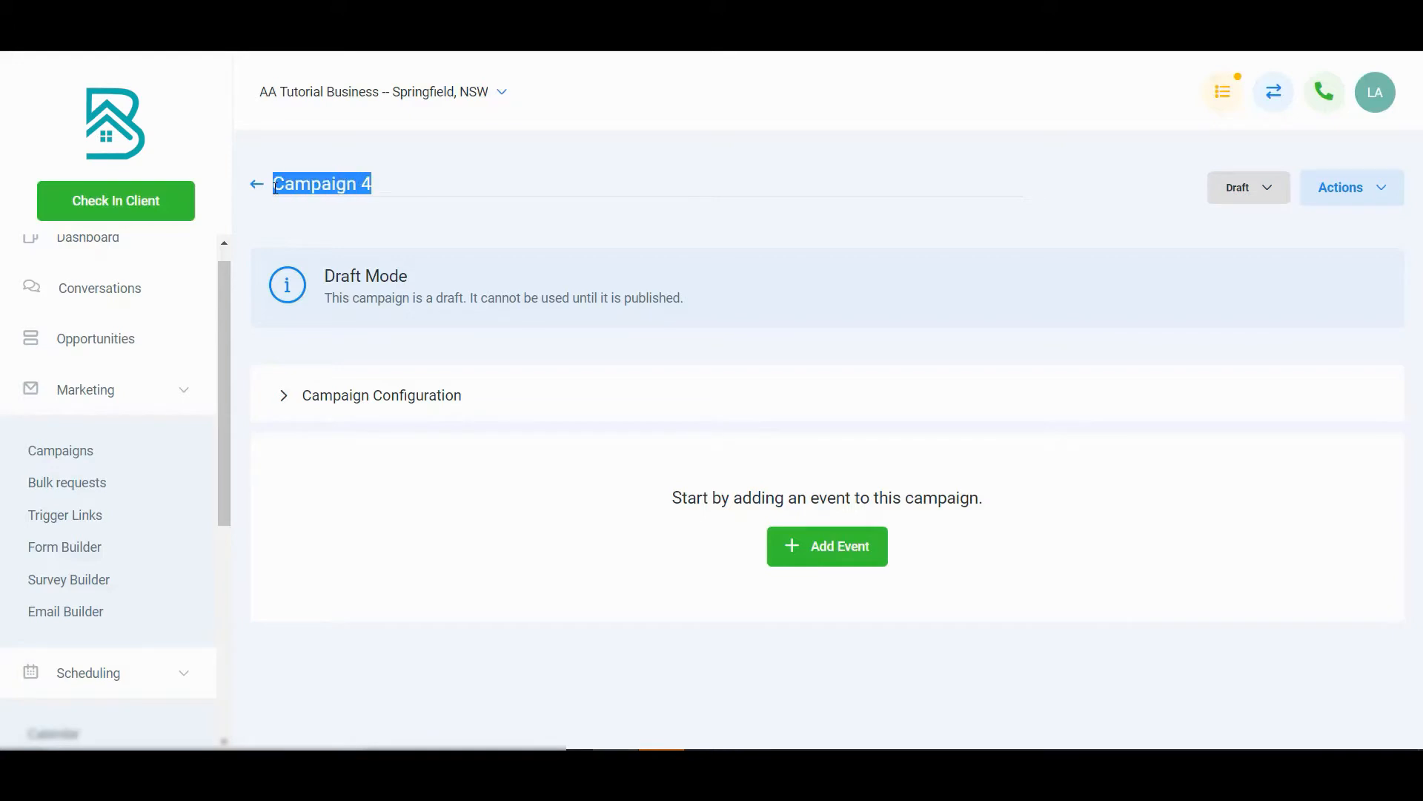
{"action": "type", "text": "T"}
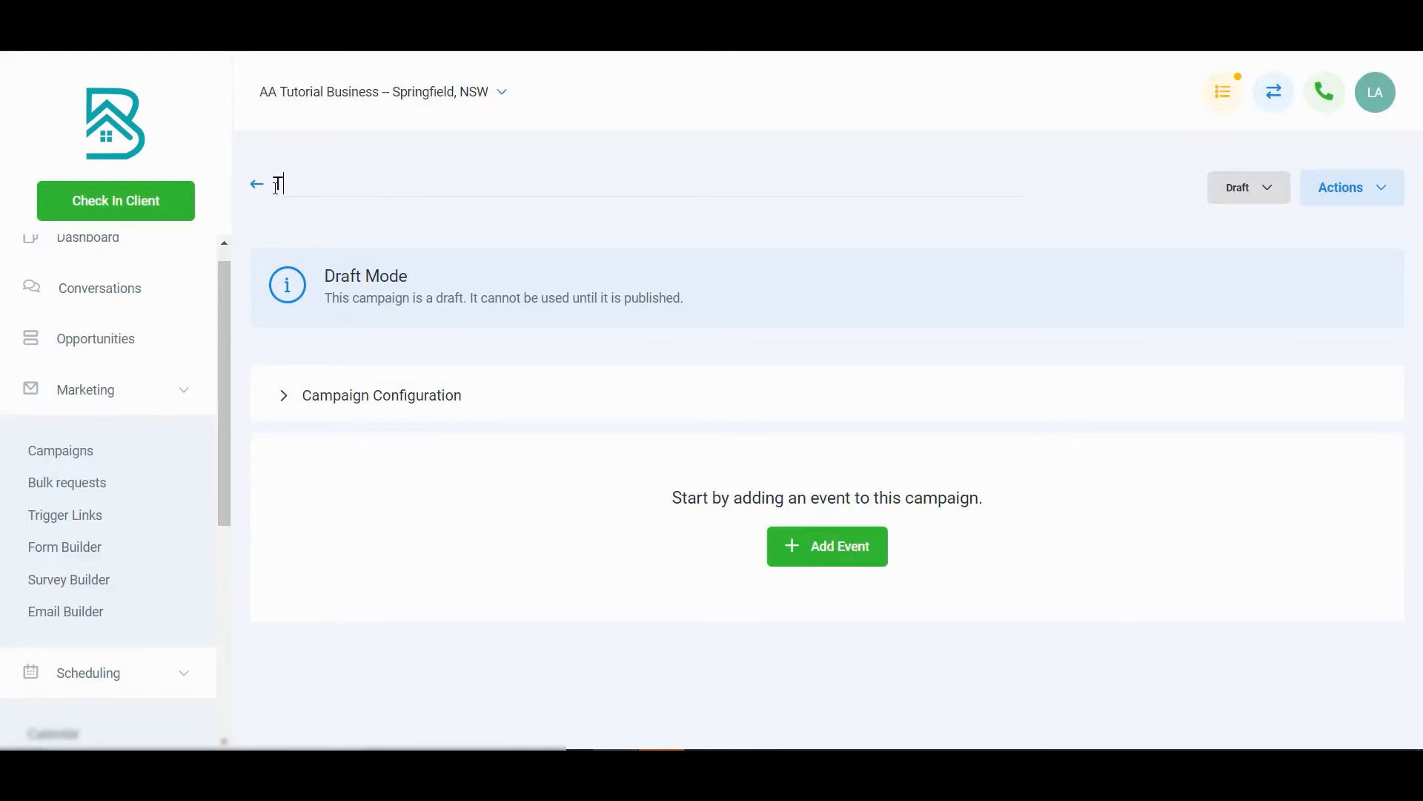
{"action": "type", "text": "utorial New Campaign"}
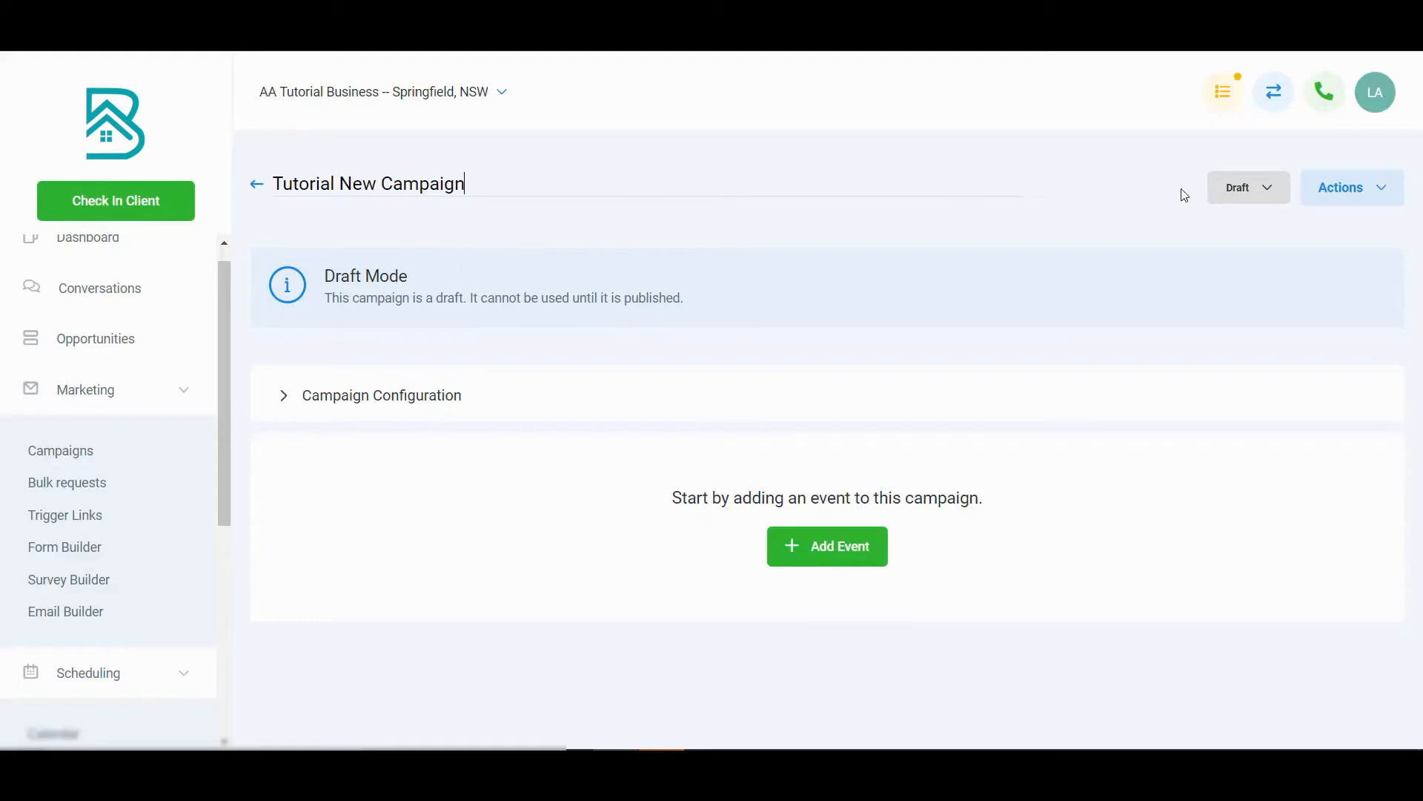
Change the status of Tutorial New Campaign to Published
{"action": "left_click", "coordinate": [1256, 194]}
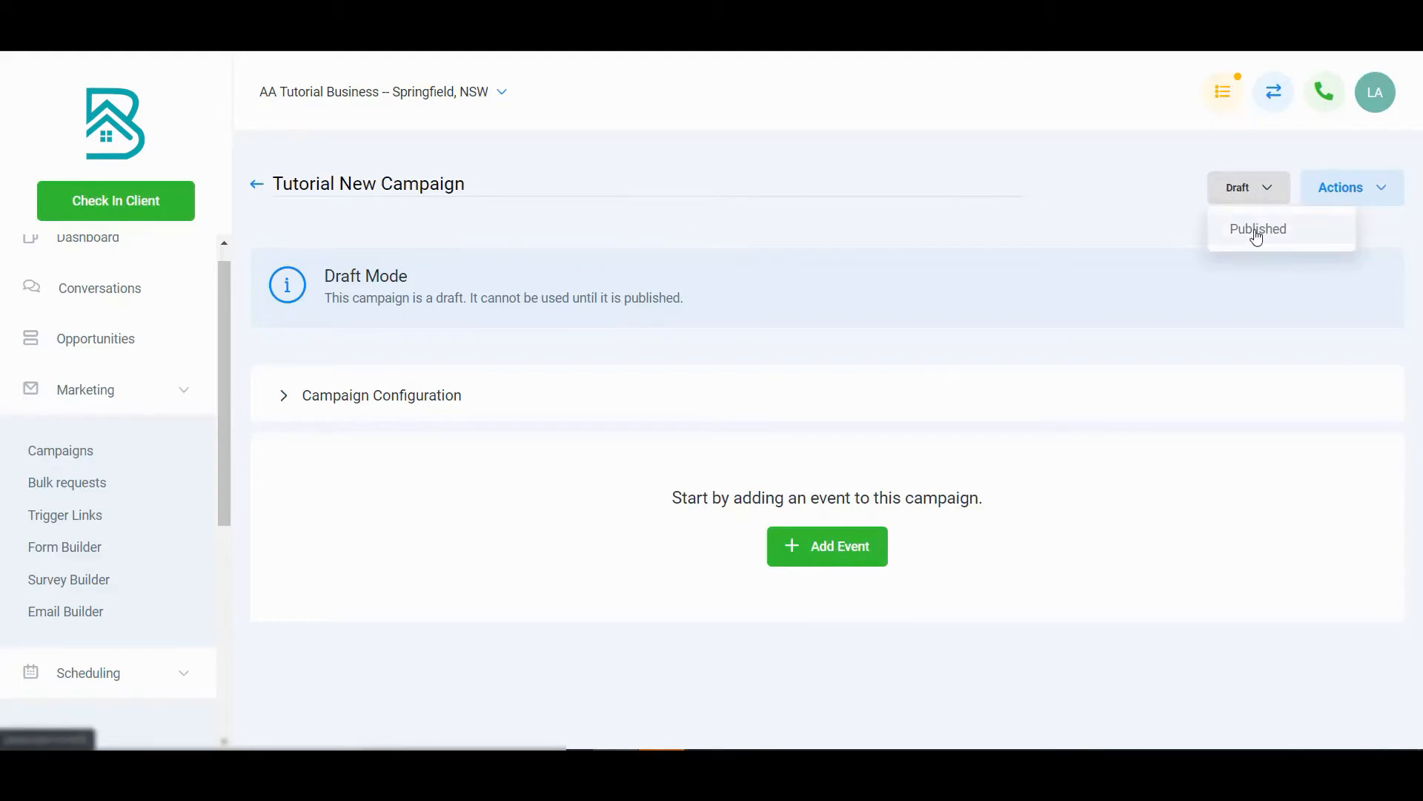
{"action": "left_click", "coordinate": [1256, 196]}
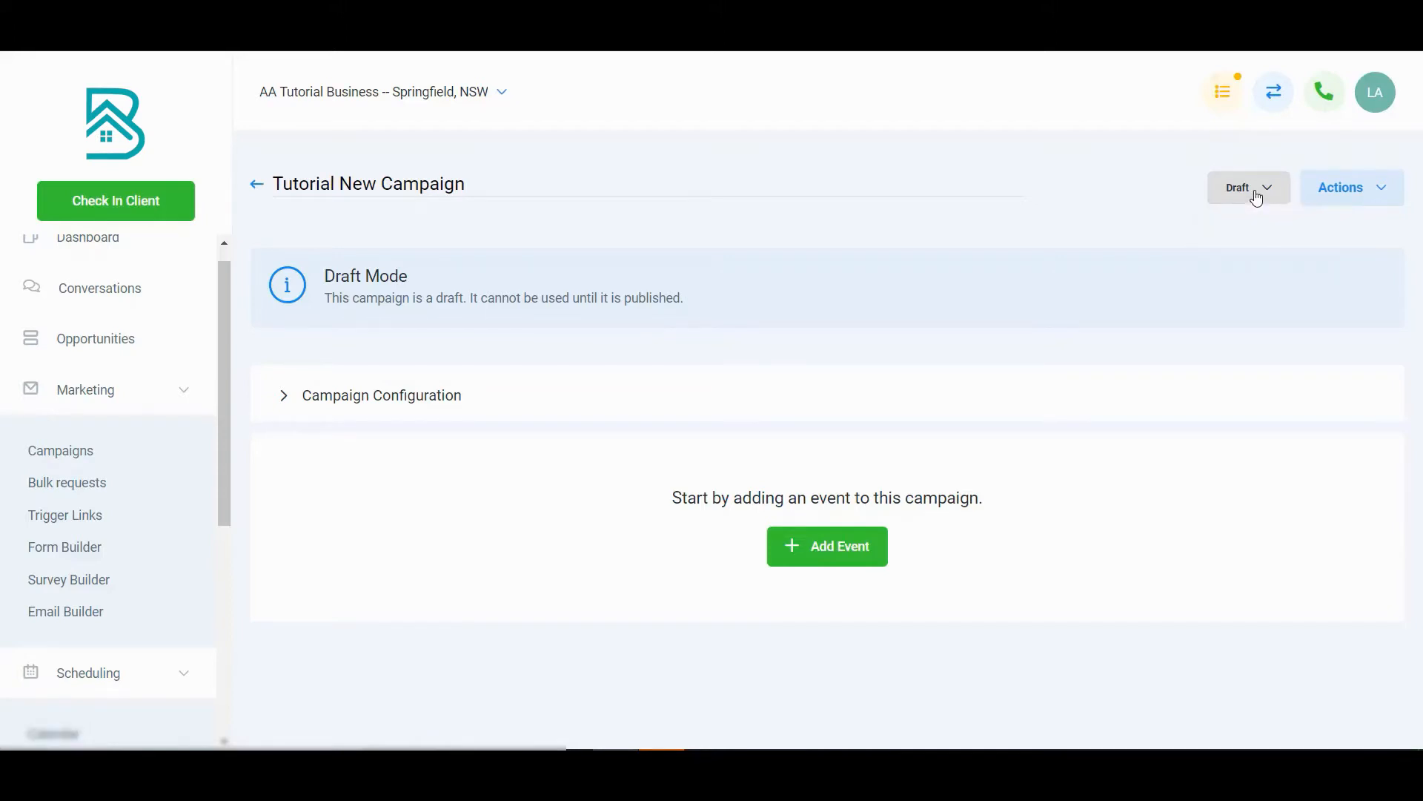
{"action": "left_click", "coordinate": [1256, 198]}
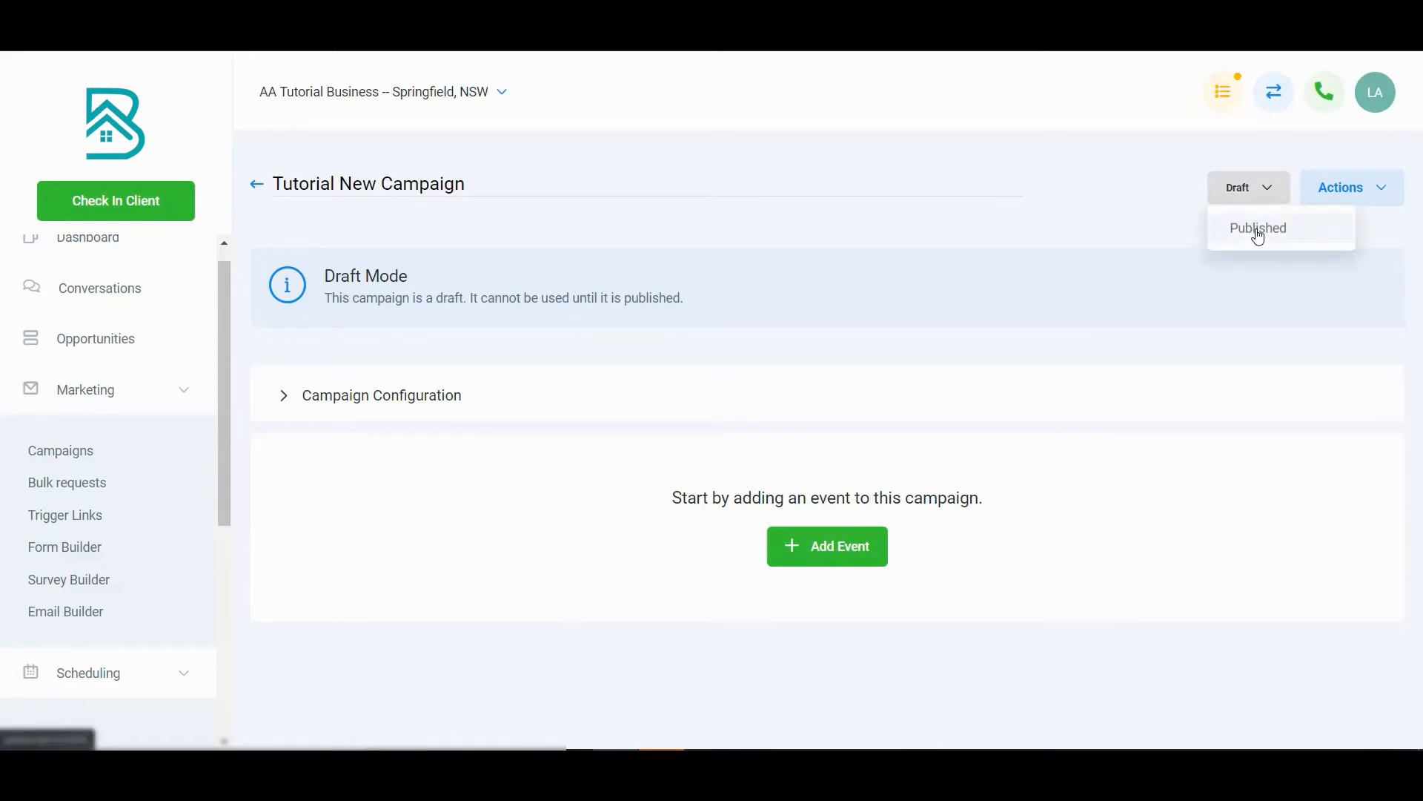
{"action": "left_click", "coordinate": [1258, 230]}
{"action": "left_click", "coordinate": [1237, 187]}
{"action": "left_click", "coordinate": [1234, 234]}
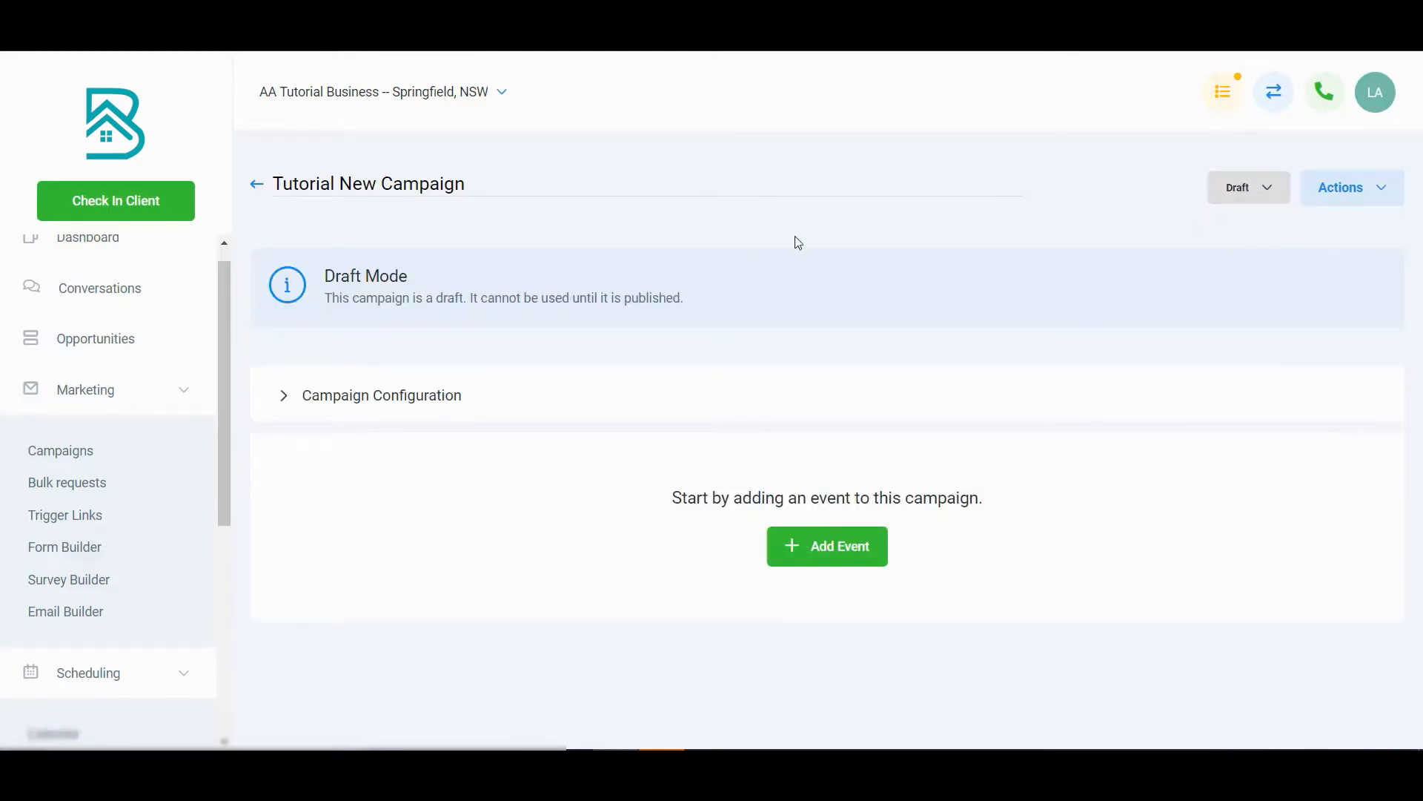
{"action": "left_click", "coordinate": [1253, 200]}
{"action": "left_click", "coordinate": [1253, 236]}
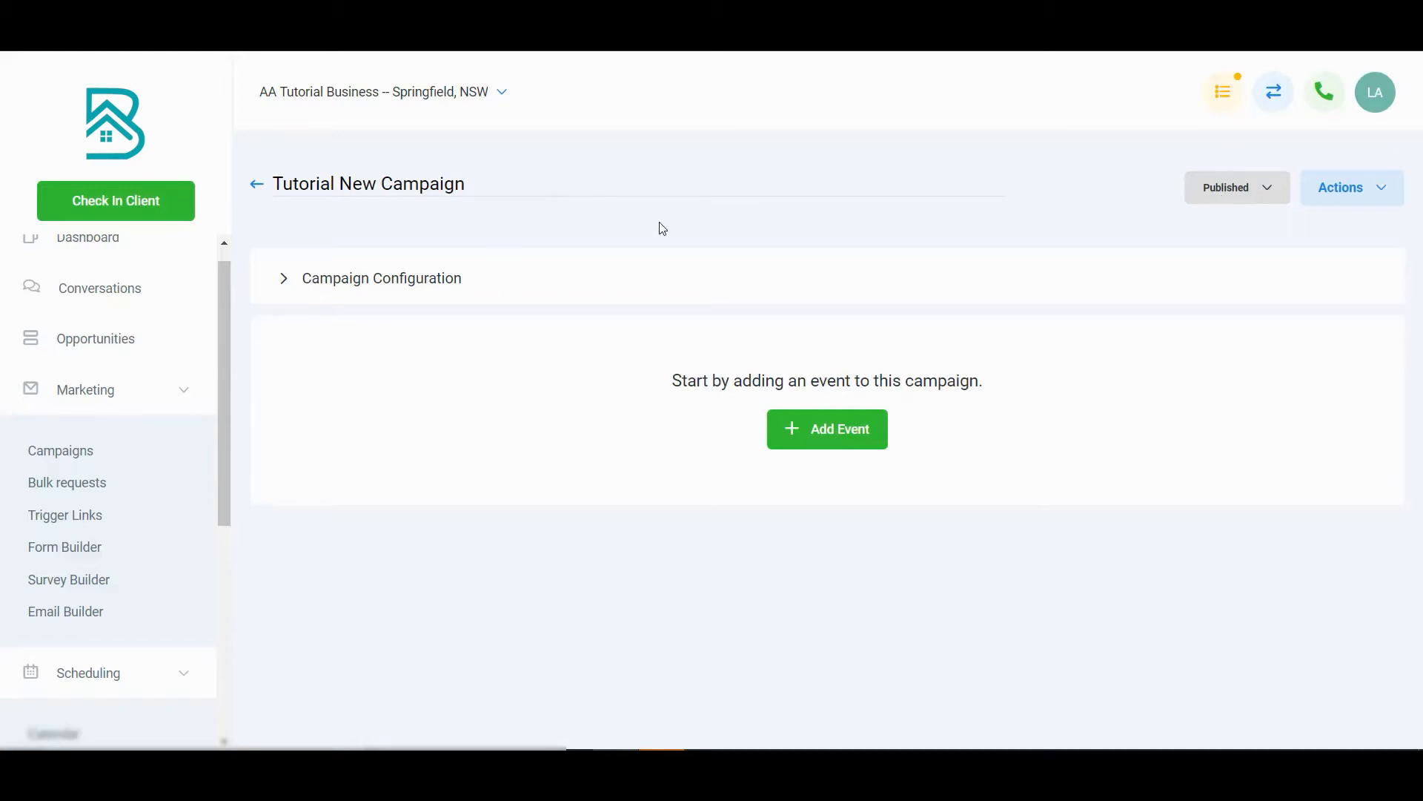
Copy the campaign to the AA Tutorial Business location under the name "Tutorial New Campaign Copy Copy"
{"action": "left_click", "coordinate": [1384, 194]}
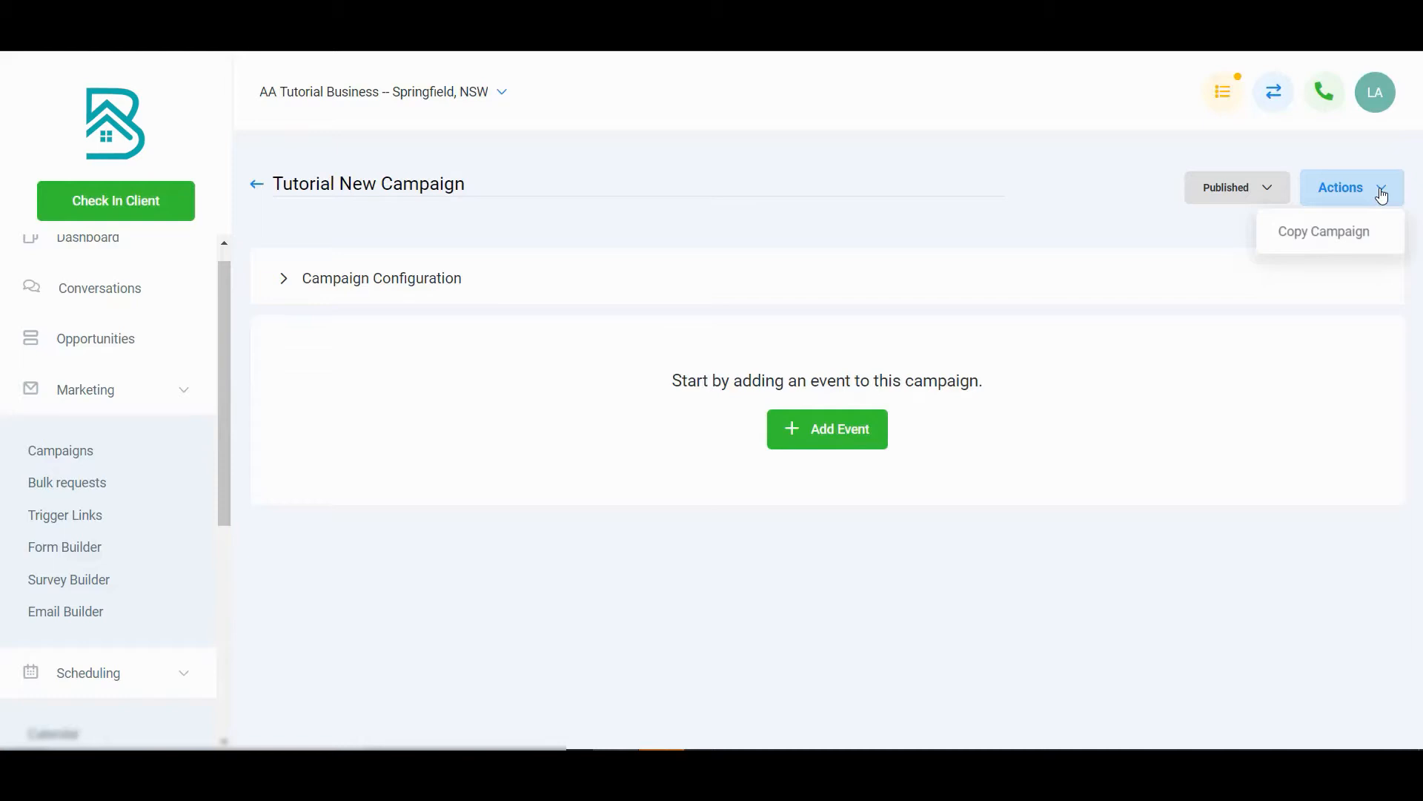
{"action": "left_click", "coordinate": [1352, 236]}
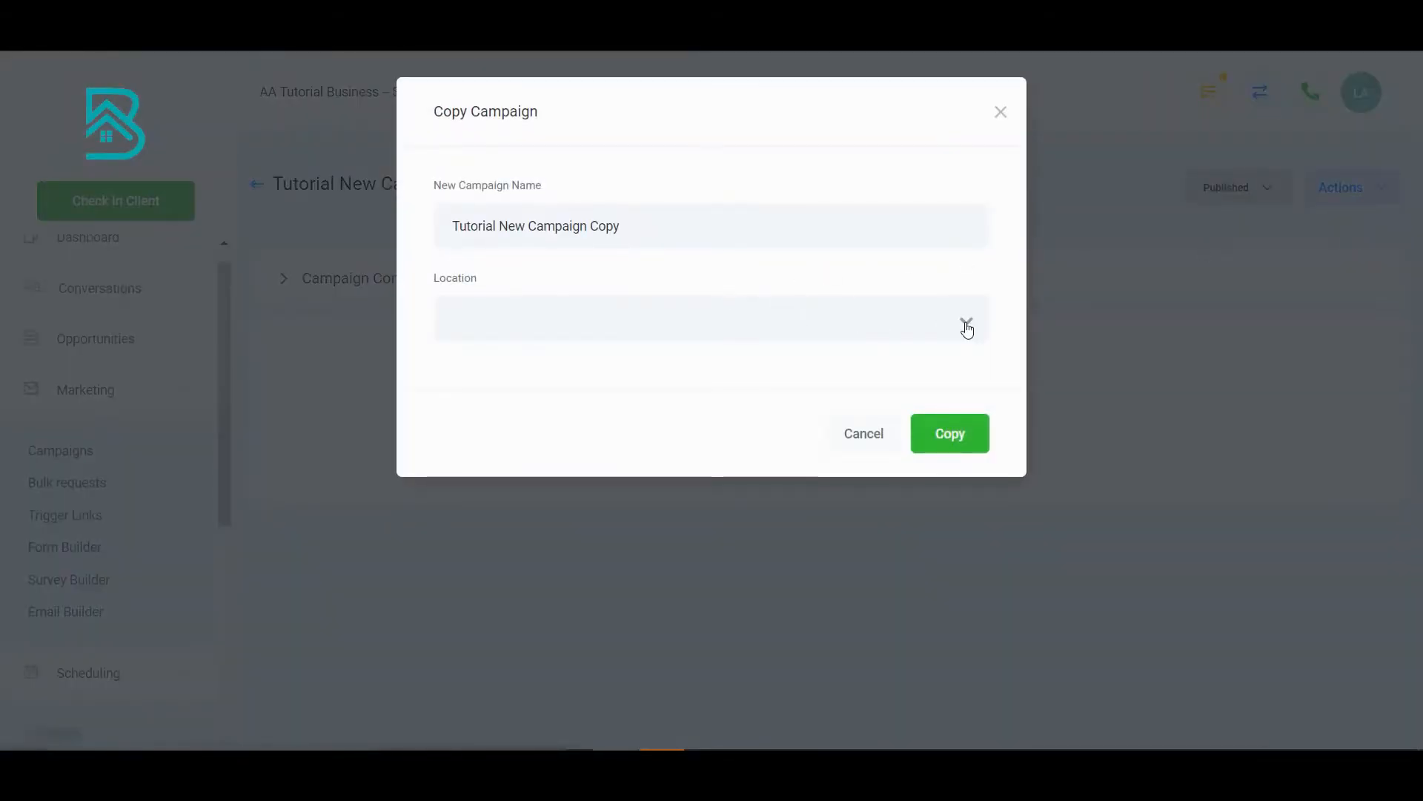
{"action": "left_click", "coordinate": [967, 327]}
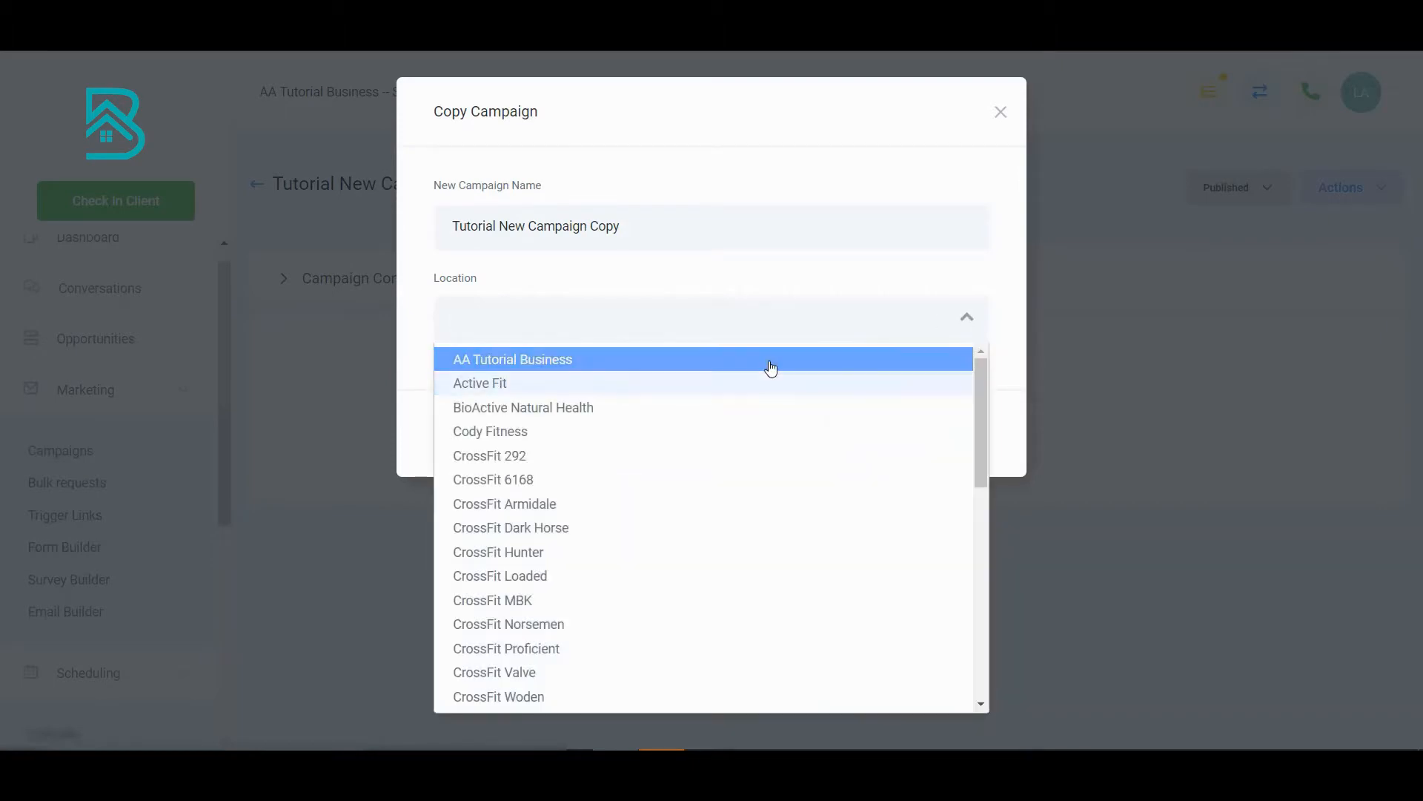
{"action": "left_click", "coordinate": [769, 363]}
{"action": "left_click", "coordinate": [625, 230]}
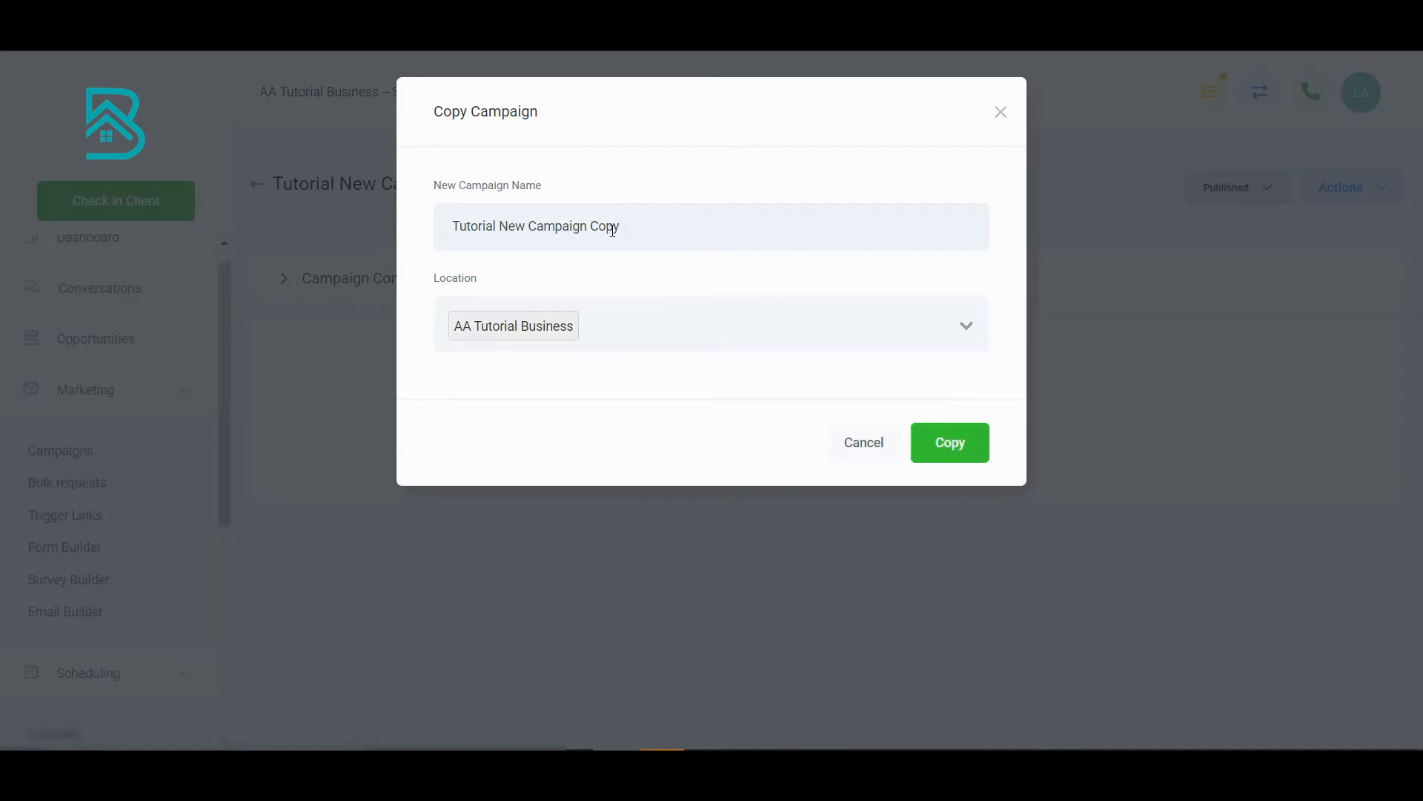
{"action": "type", "text": "Copy"}
{"action": "left_click", "coordinate": [957, 450]}
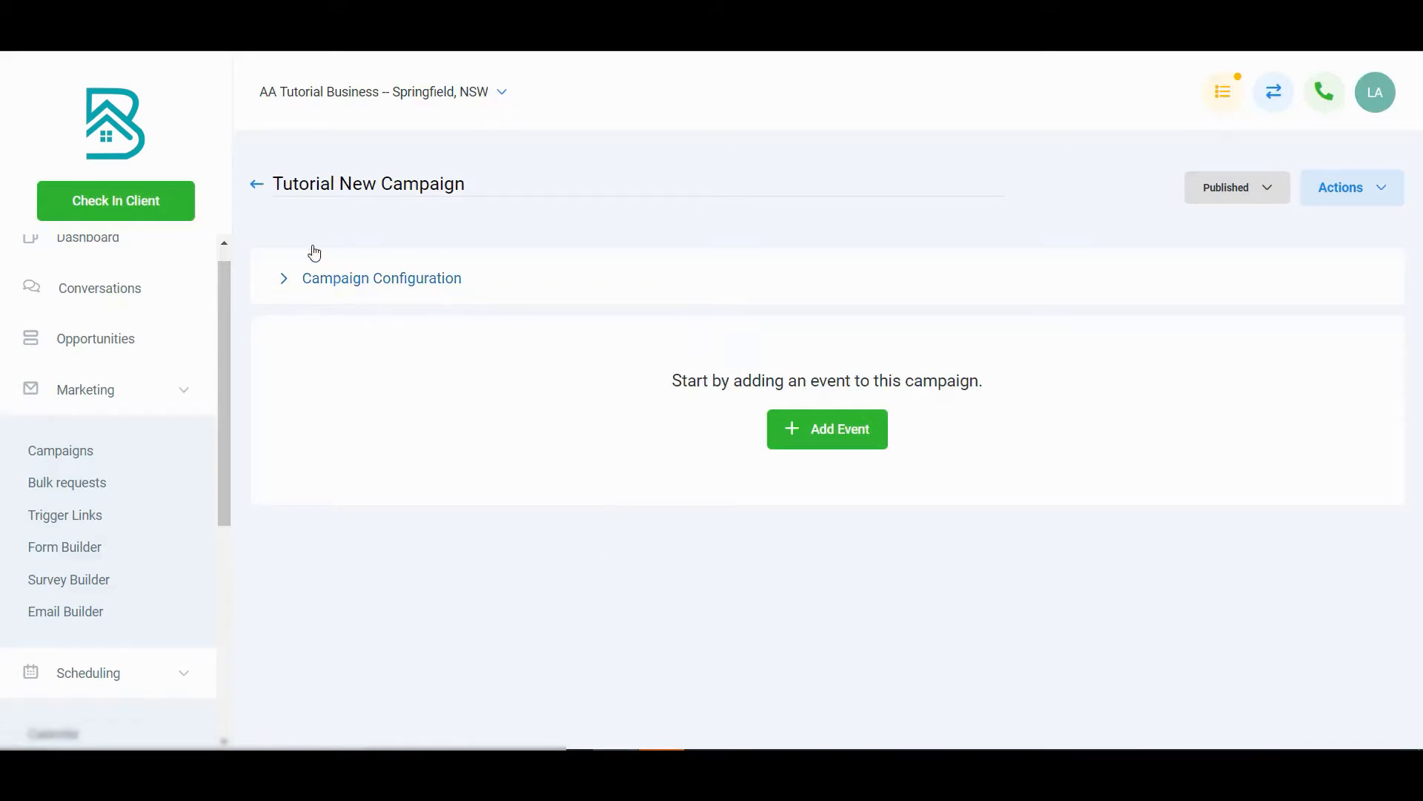
Look at the campaign "Tutorial New Campaign Copy Copy" and delete it from the campaign list
{"action": "left_click", "coordinate": [257, 190]}
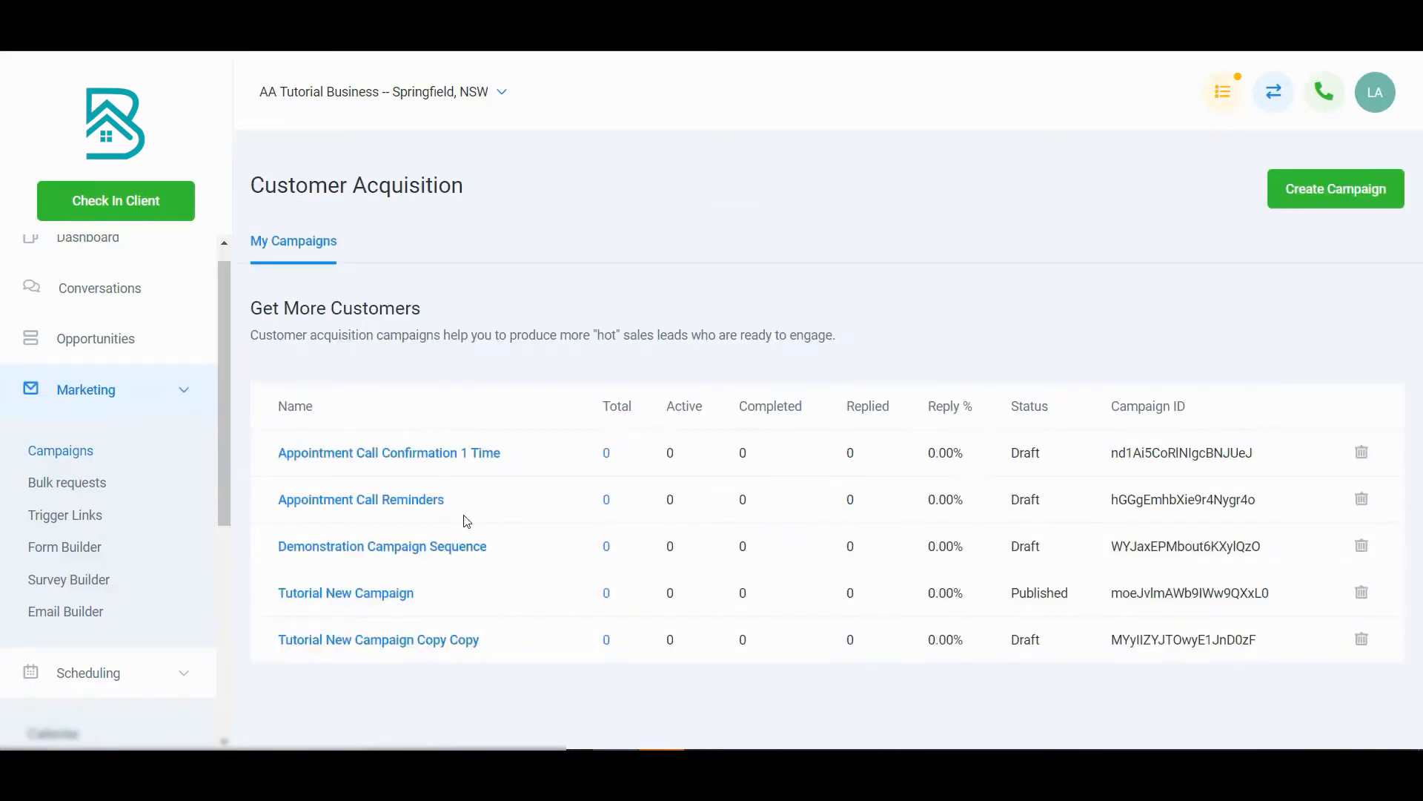
{"action": "left_click", "coordinate": [461, 640]}
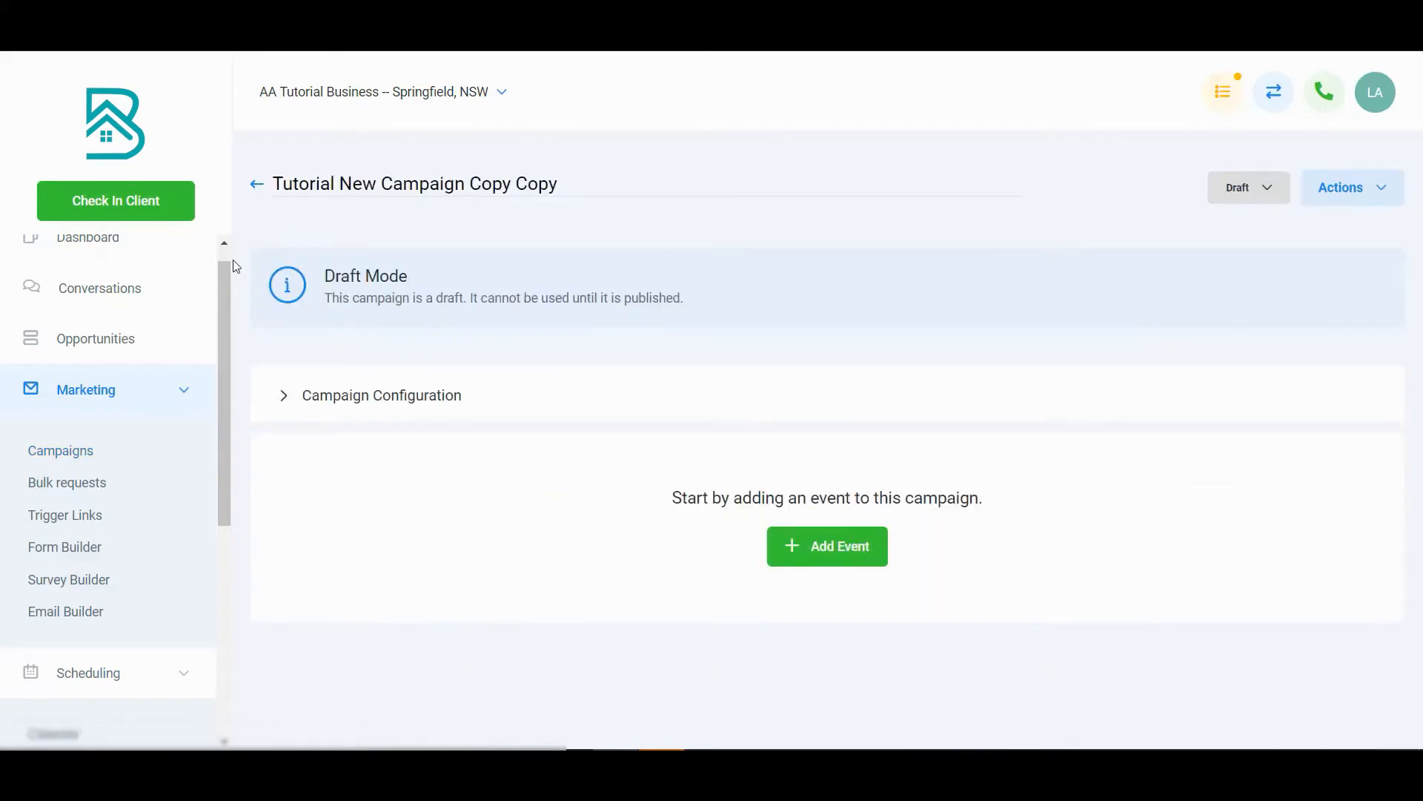
{"action": "left_click", "coordinate": [257, 189]}
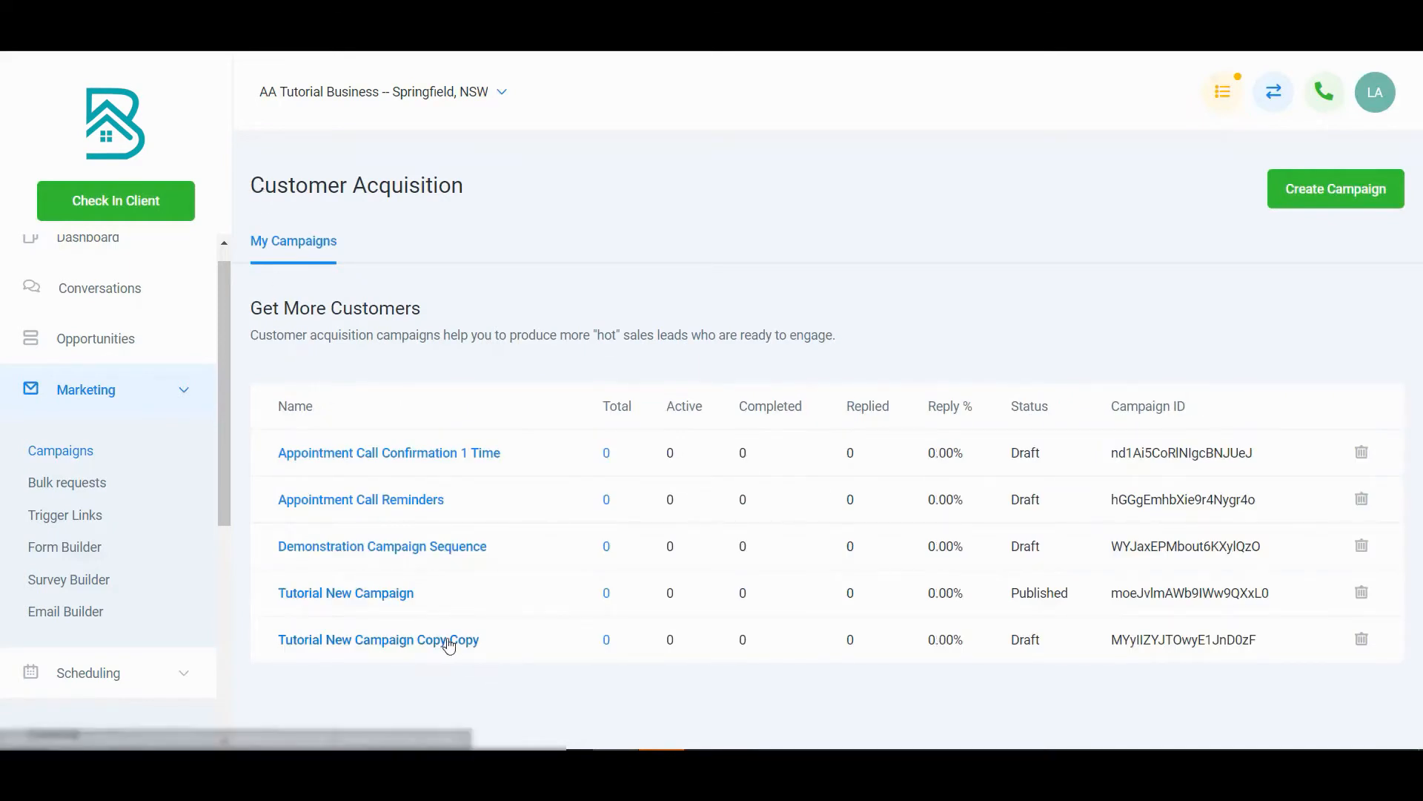
{"action": "left_click", "coordinate": [1362, 639]}
{"action": "left_click", "coordinate": [805, 140]}
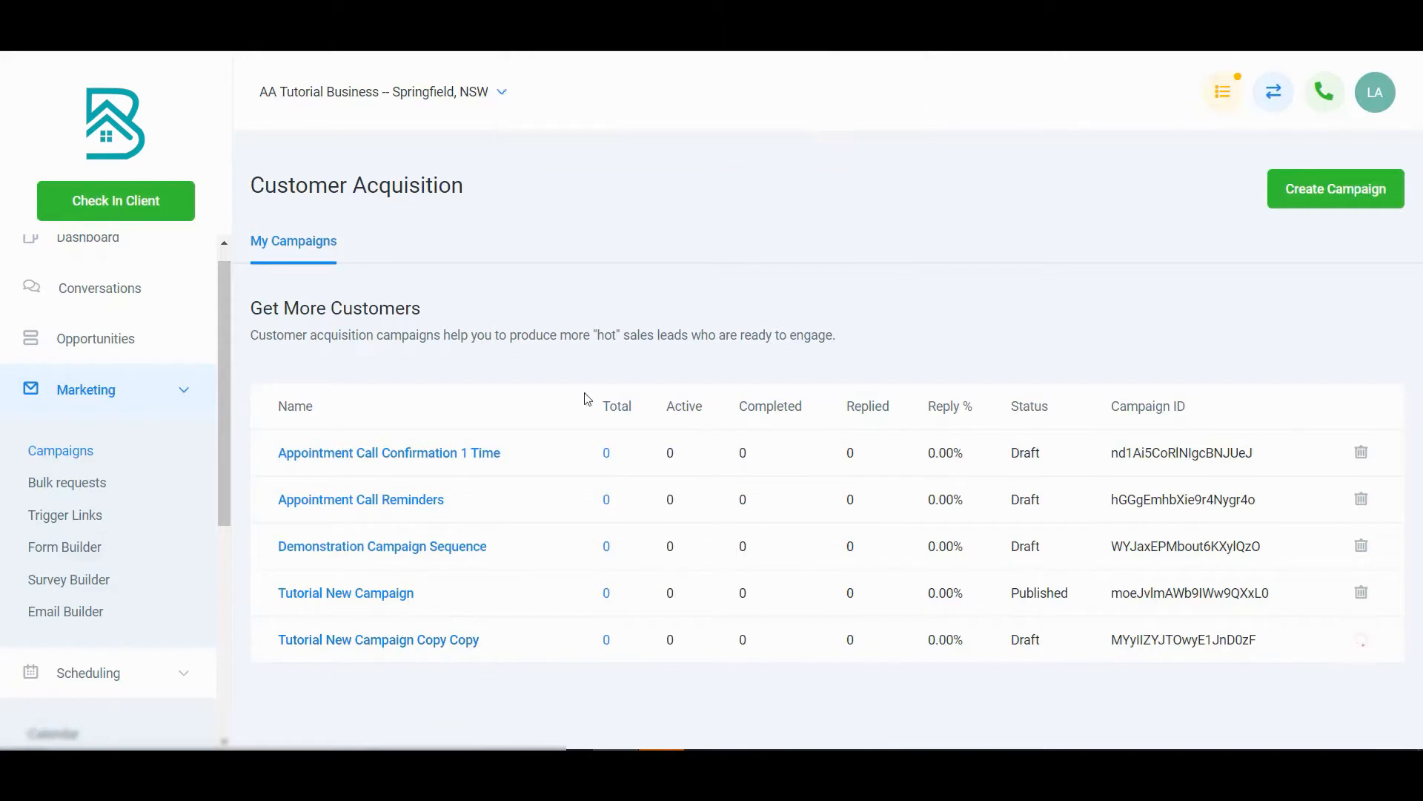
Open Tutorial New Campaign and expand its Campaign Configuration section
{"action": "left_click", "coordinate": [396, 596]}
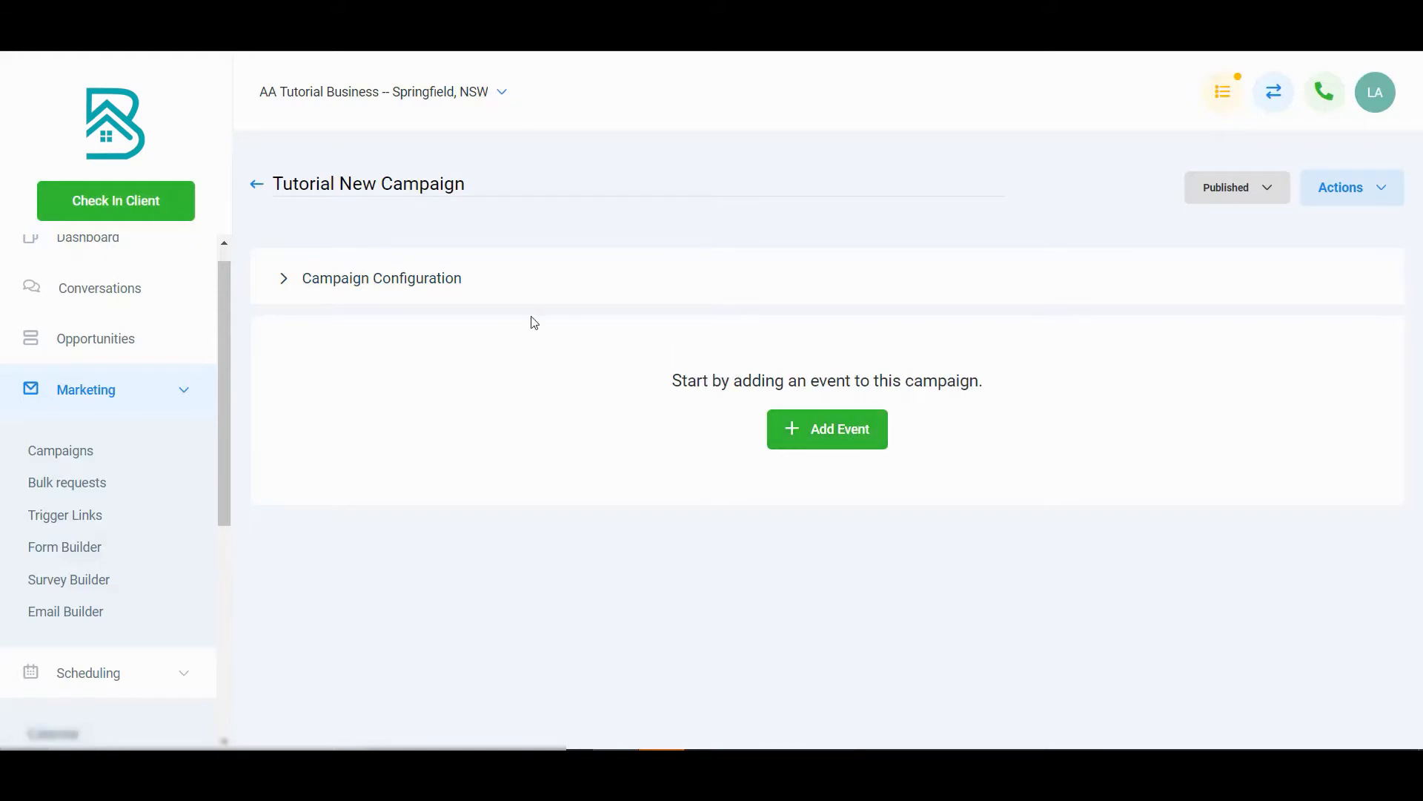
{"action": "left_click", "coordinate": [343, 286]}
{"action": "scroll", "coordinate": [342, 285], "scroll_direction": "down", "scroll_amount": 2}
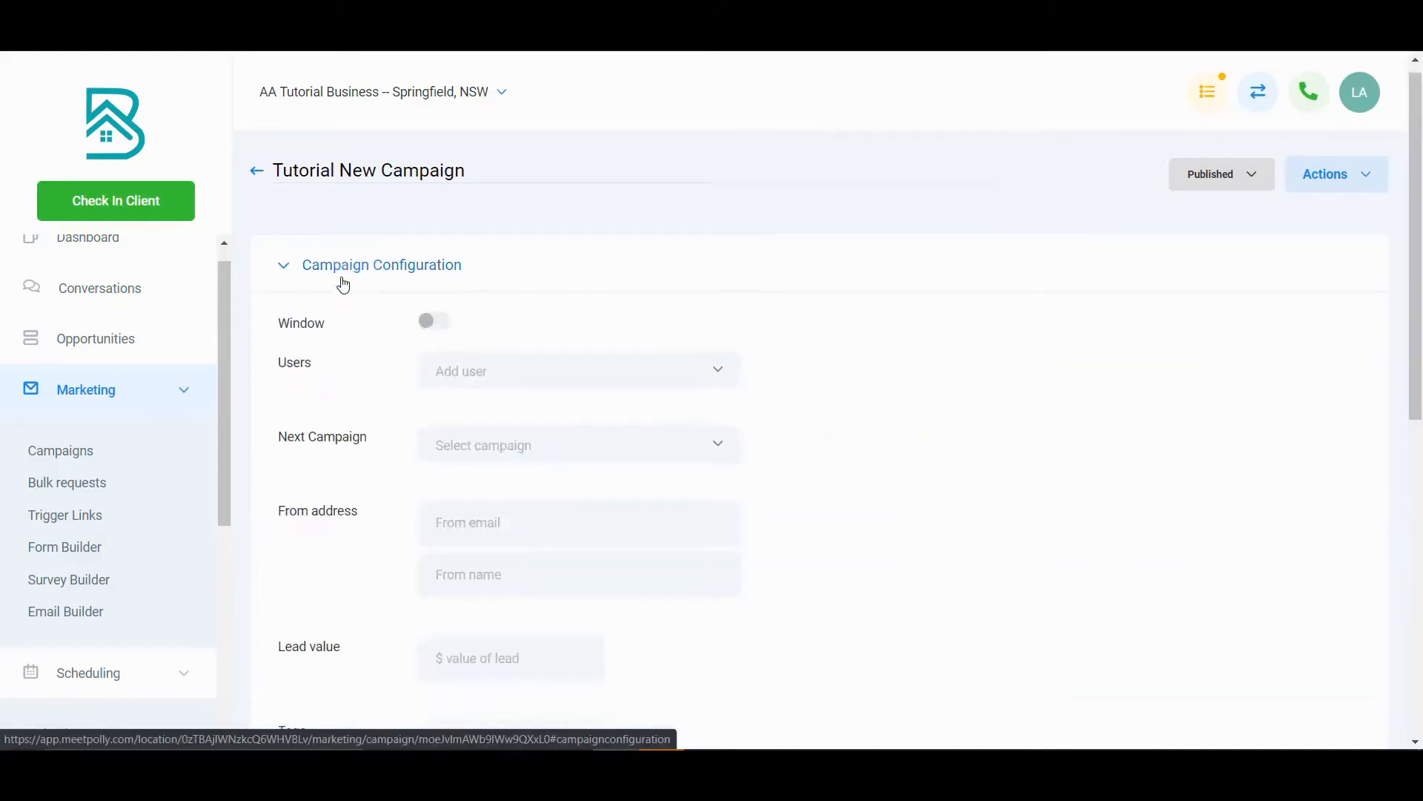
{"action": "scroll", "coordinate": [345, 283], "scroll_direction": "up", "scroll_amount": 2}
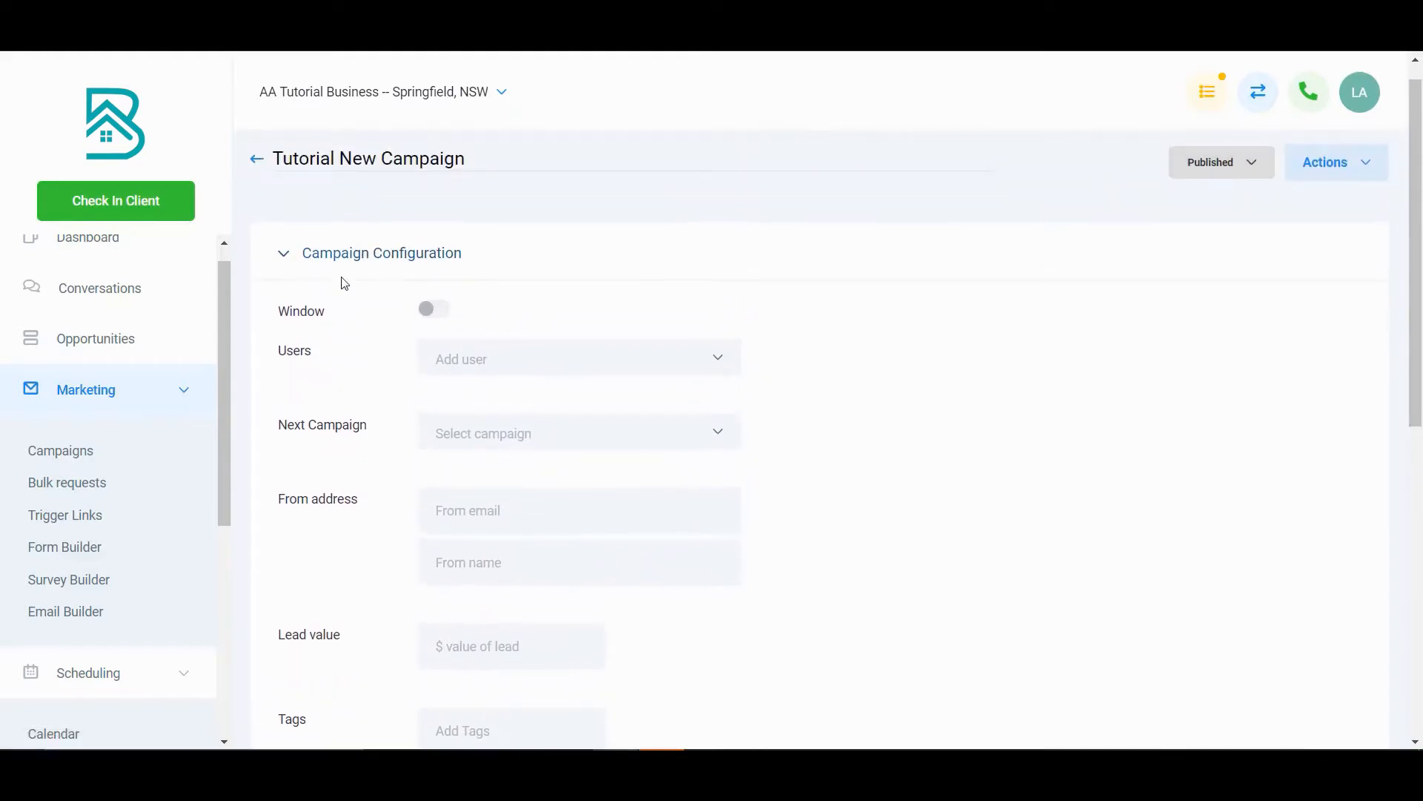
Enable the campaign's Window setting with the condition When
{"action": "left_click", "coordinate": [439, 314]}
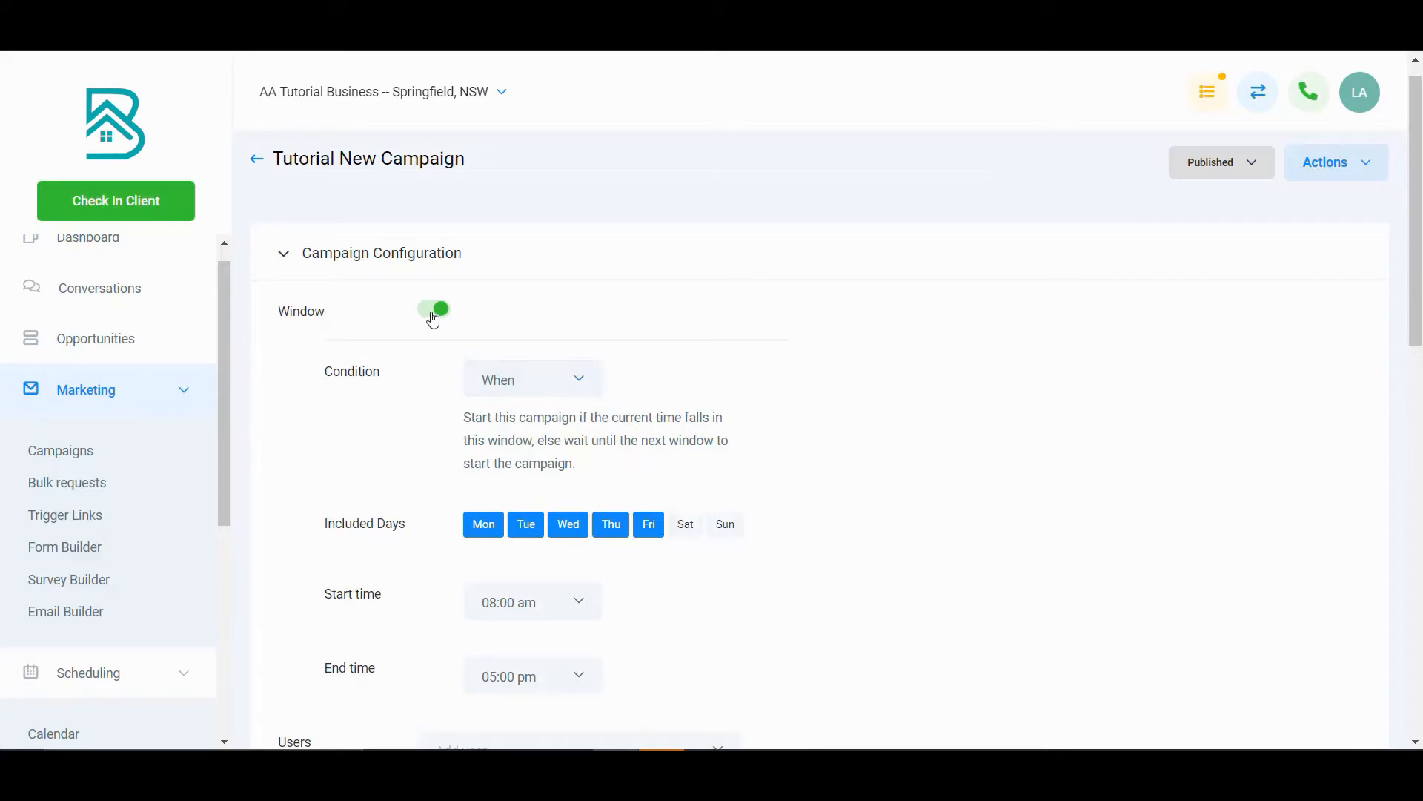
{"action": "left_click", "coordinate": [532, 386]}
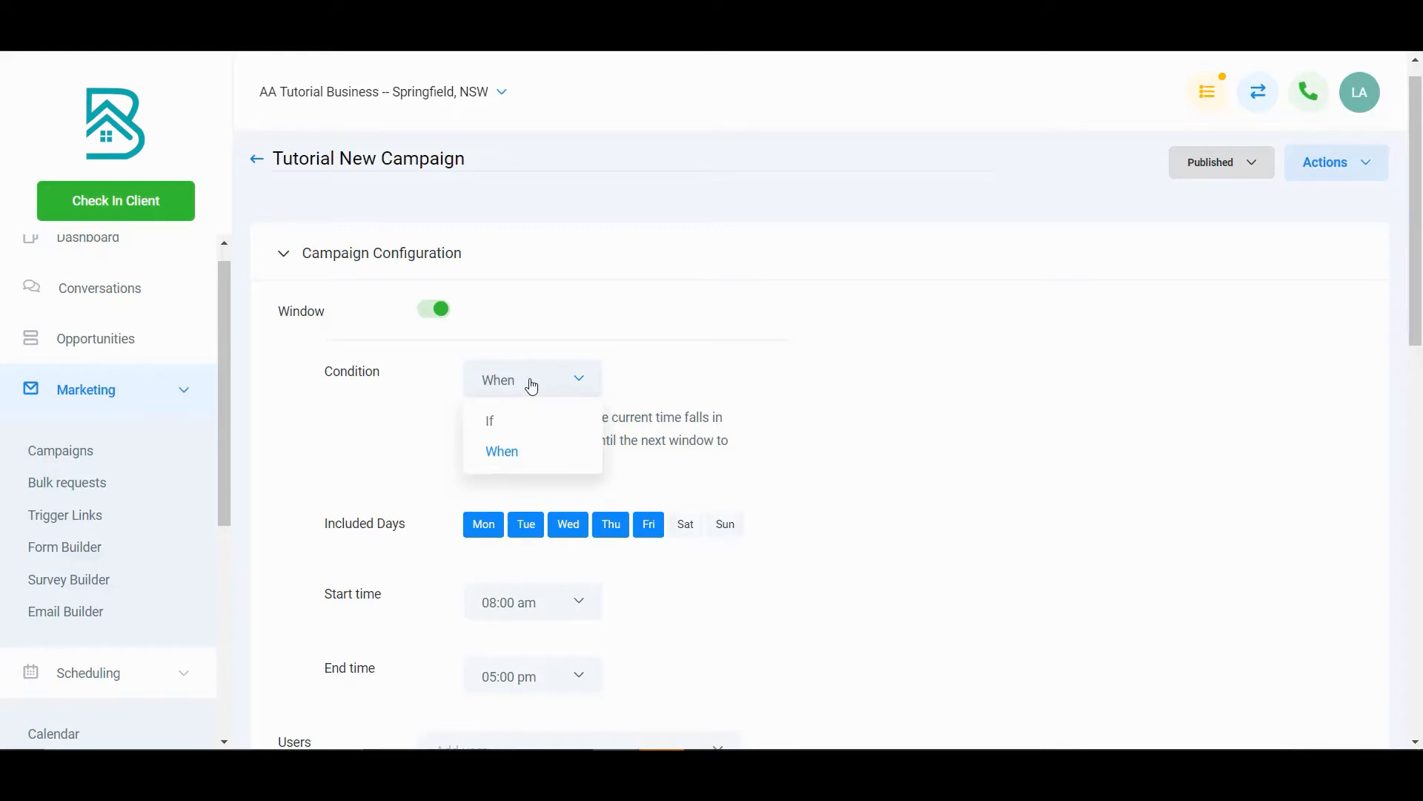
{"action": "left_click", "coordinate": [532, 386]}
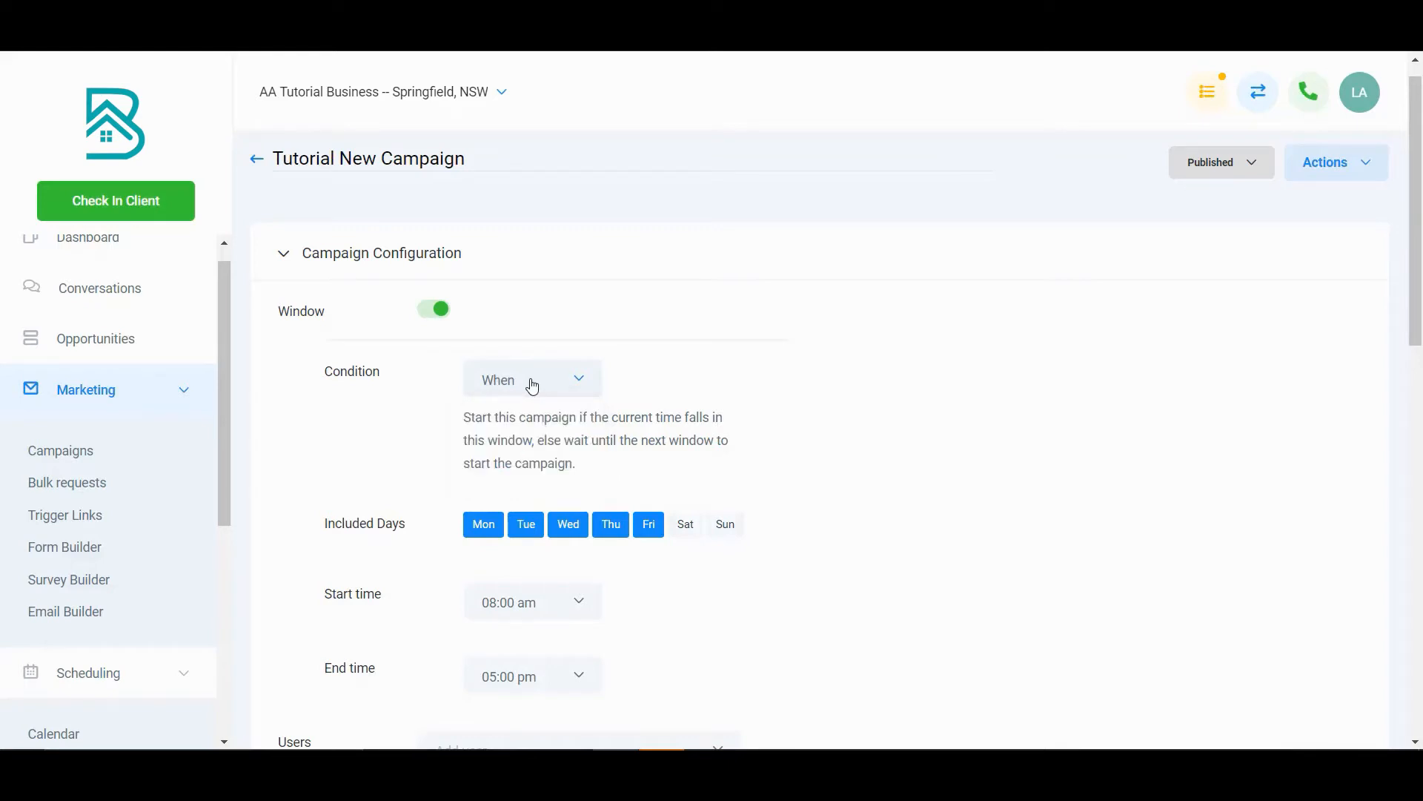
{"action": "left_click", "coordinate": [532, 386]}
{"action": "left_click", "coordinate": [511, 447]}
Try toggling Saturday, Sunday, Monday and Tuesday in the window's included days, ending with Monday to Friday selected
{"action": "left_click", "coordinate": [682, 530]}
{"action": "left_click", "coordinate": [726, 528]}
{"action": "left_click", "coordinate": [489, 527]}
{"action": "left_click", "coordinate": [523, 531]}
{"action": "left_click", "coordinate": [491, 528]}
{"action": "left_click", "coordinate": [523, 531]}
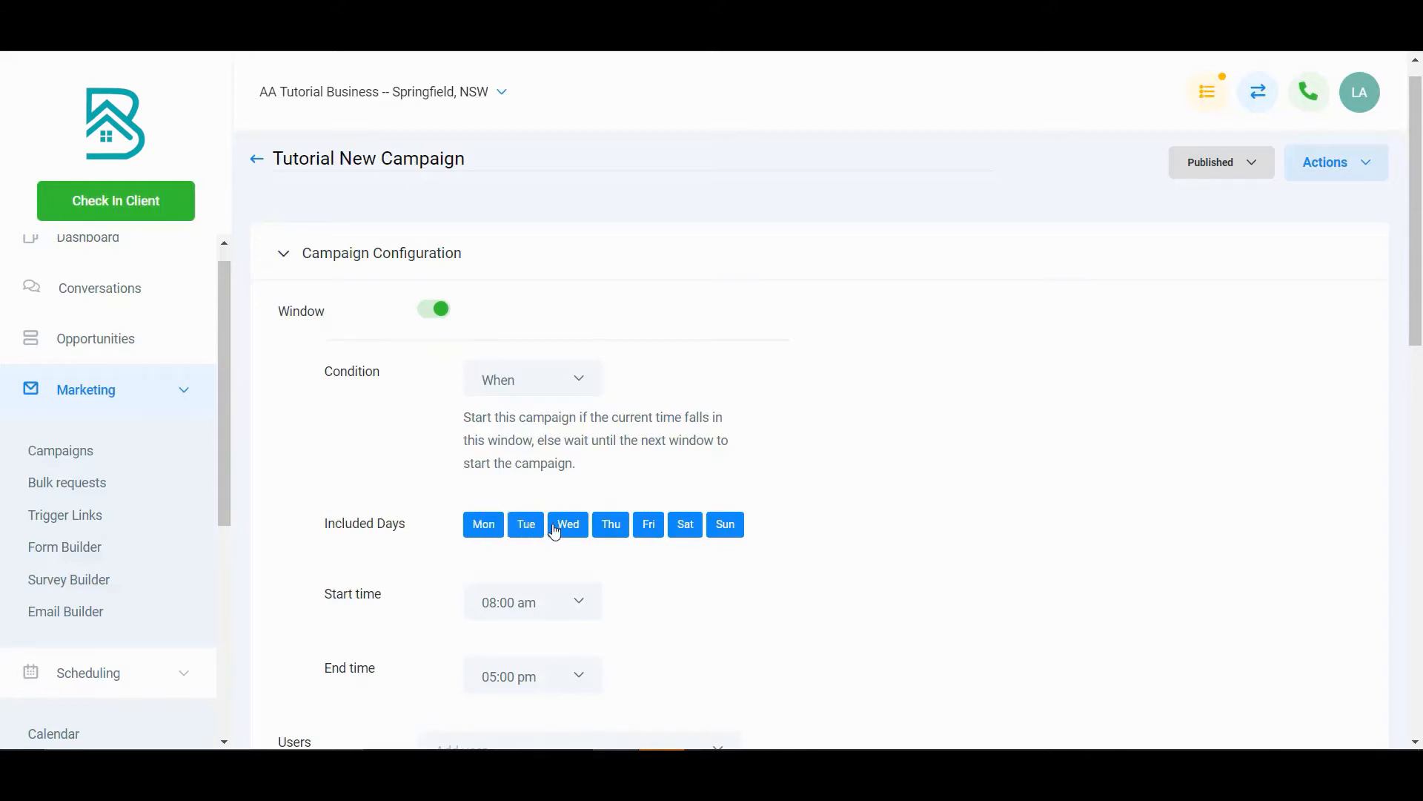
{"action": "left_click", "coordinate": [691, 530]}
{"action": "left_click", "coordinate": [716, 529]}
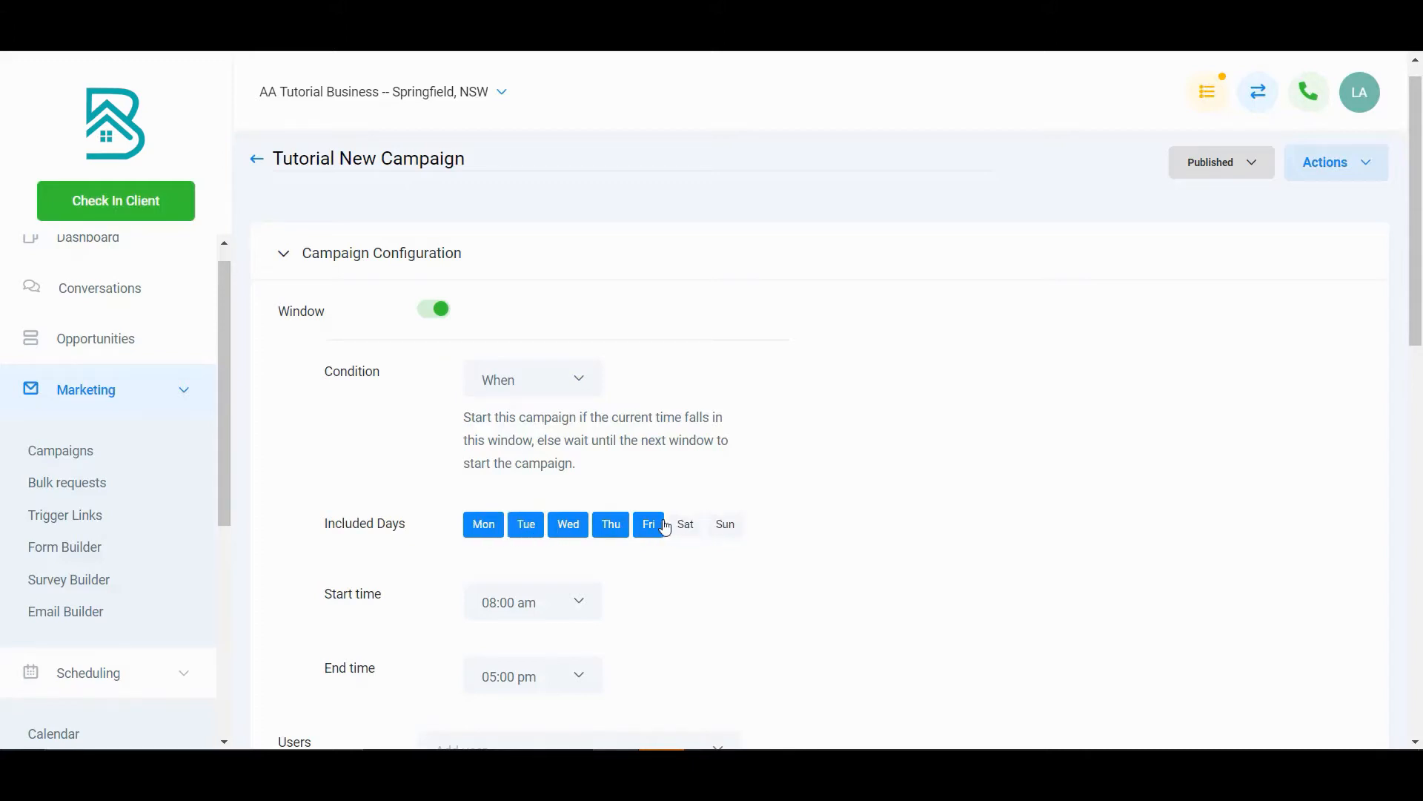
Try the If condition for the campaign window, read its explanation and turn the Window setting off
{"action": "scroll", "coordinate": [597, 563], "scroll_direction": "down", "scroll_amount": 1}
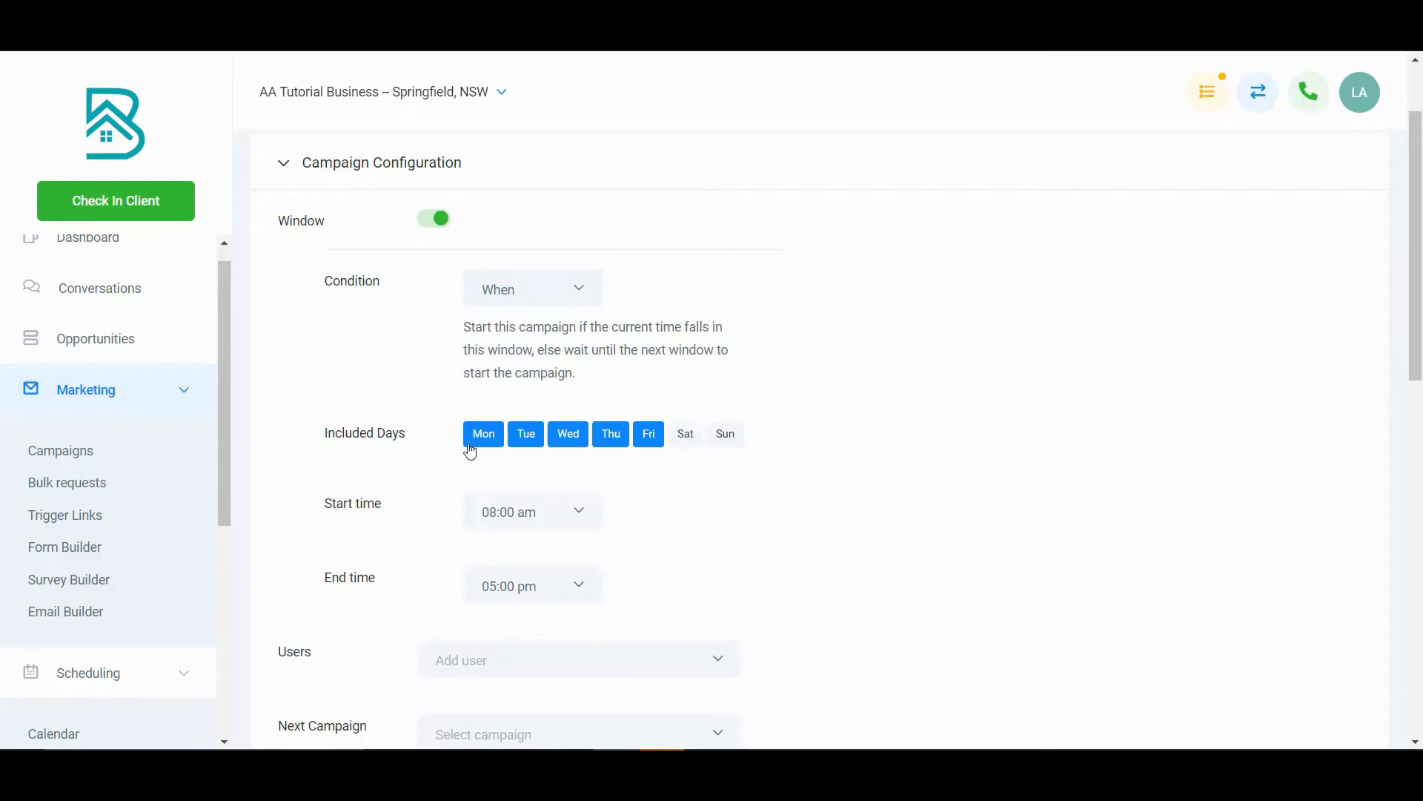
{"action": "left_click", "coordinate": [562, 305]}
{"action": "left_click", "coordinate": [547, 329]}
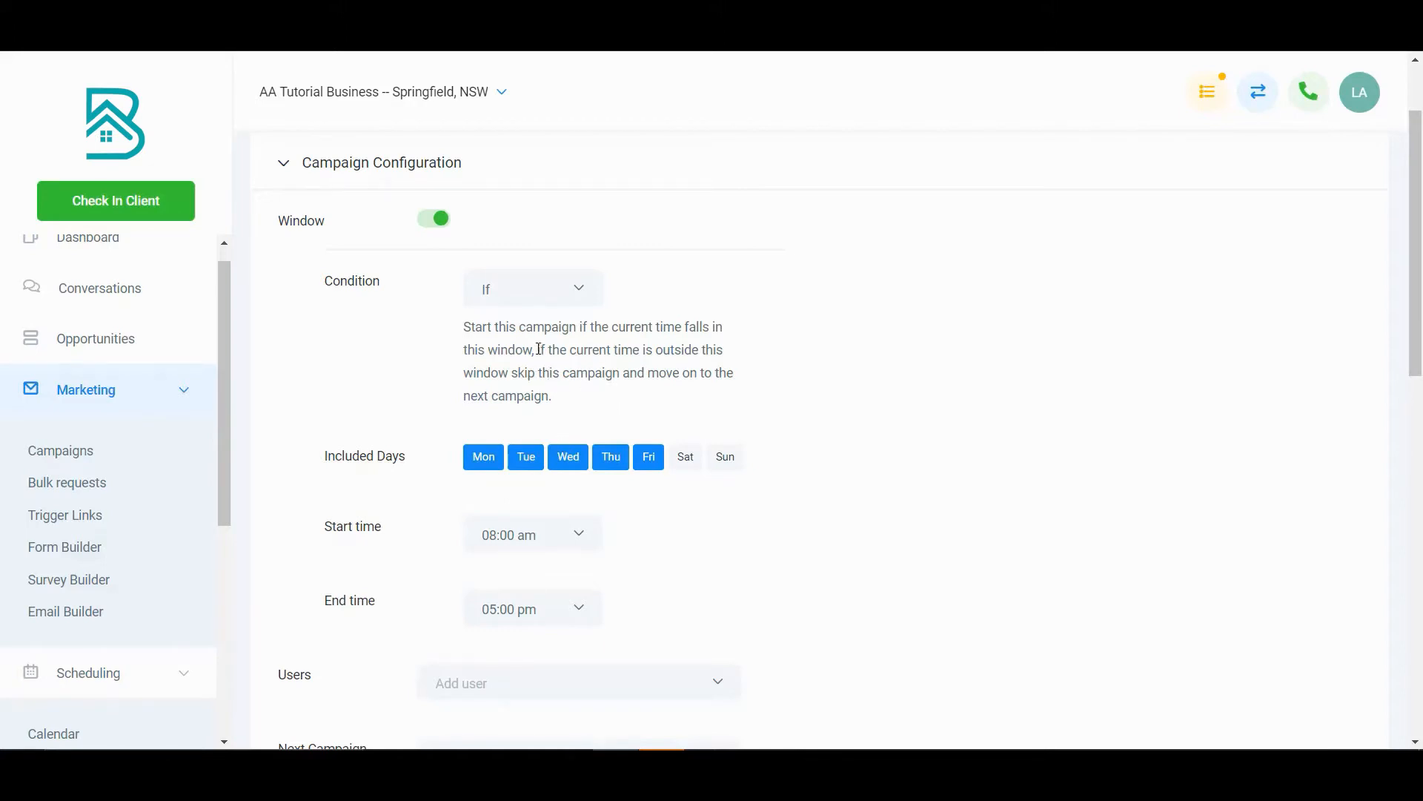
{"action": "left_click_drag", "start_coordinate": [539, 349], "coordinate": [625, 374]}
{"action": "left_click", "coordinate": [521, 373]}
{"action": "left_click", "coordinate": [625, 376]}
{"action": "scroll", "coordinate": [584, 367], "scroll_direction": "down", "scroll_amount": 3}
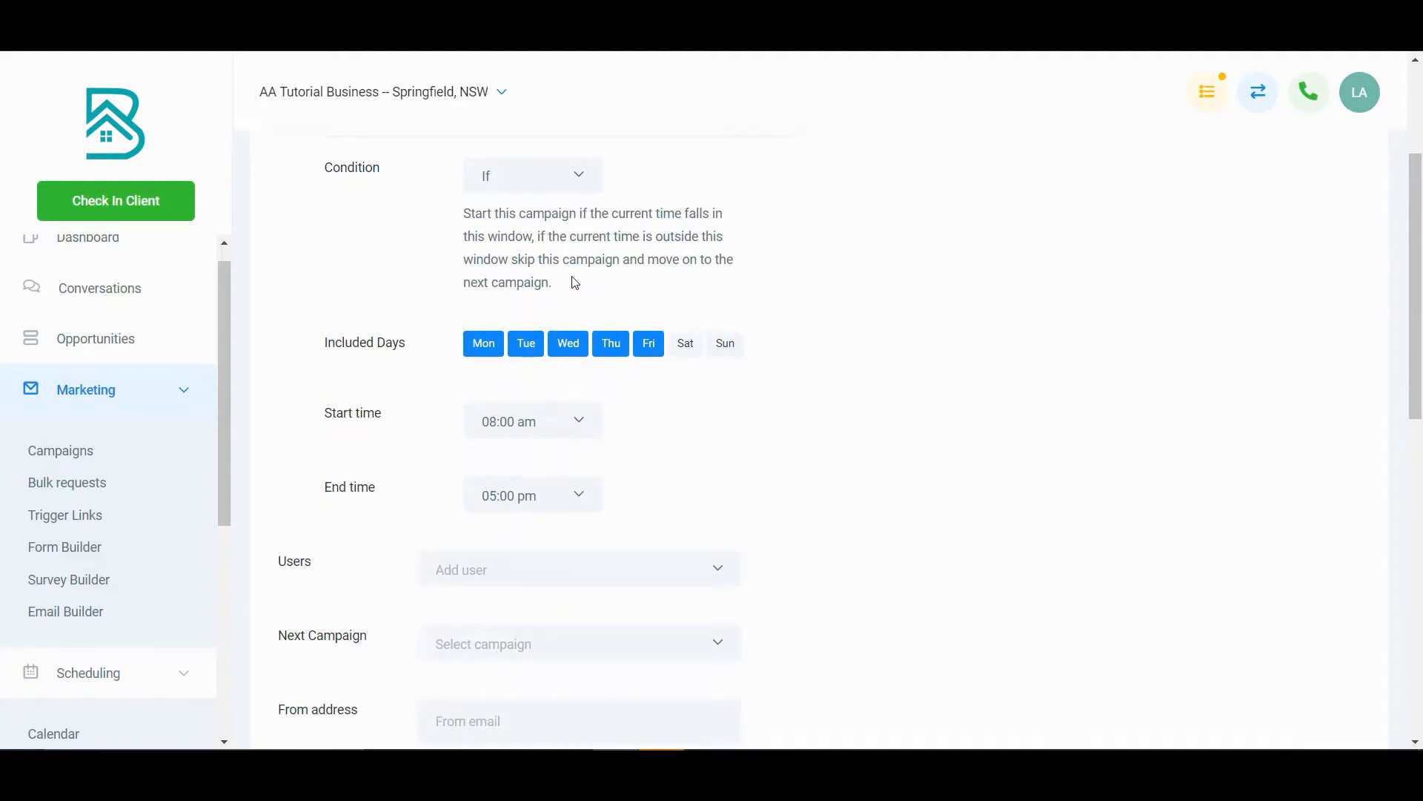
{"action": "scroll", "coordinate": [575, 283], "scroll_direction": "up", "scroll_amount": 2}
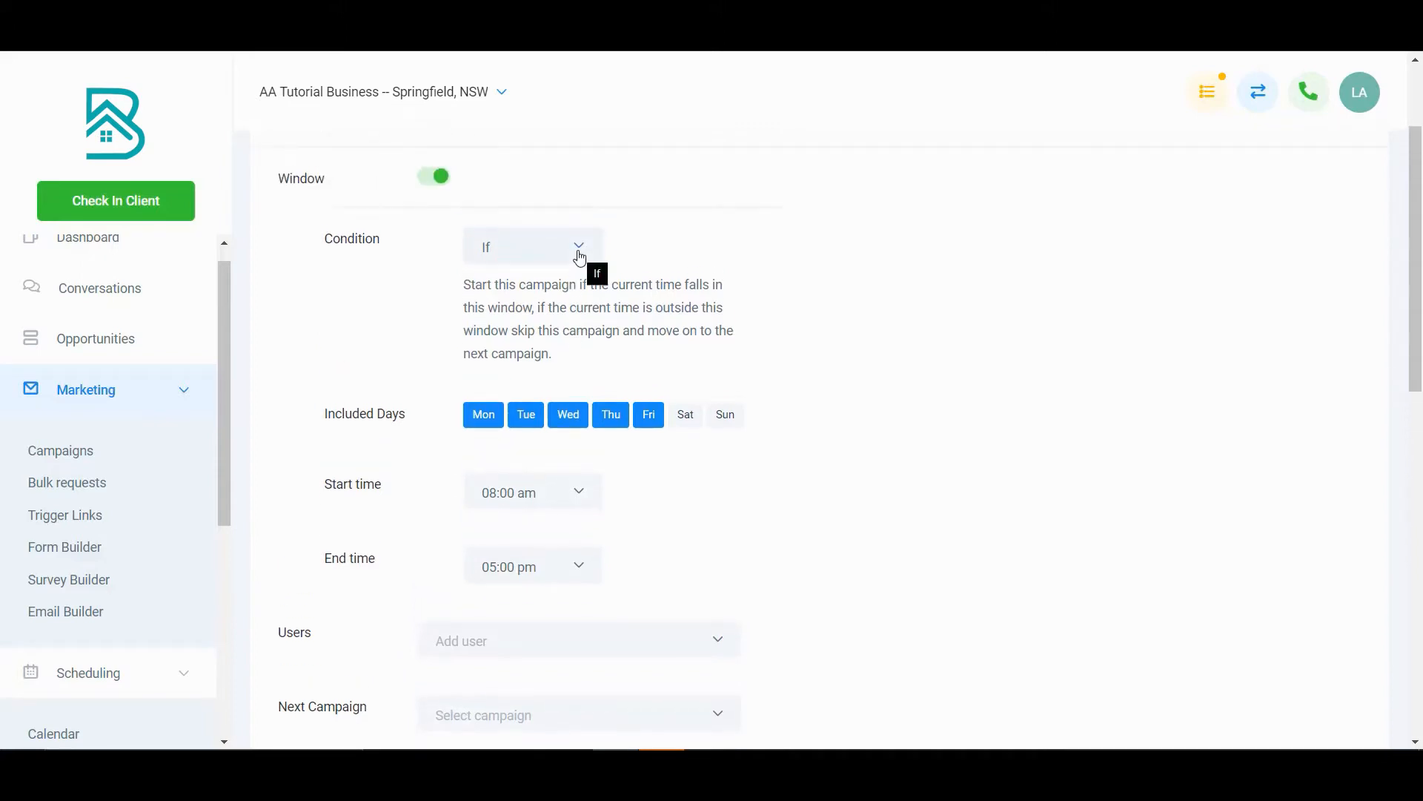
{"action": "left_click", "coordinate": [430, 178]}
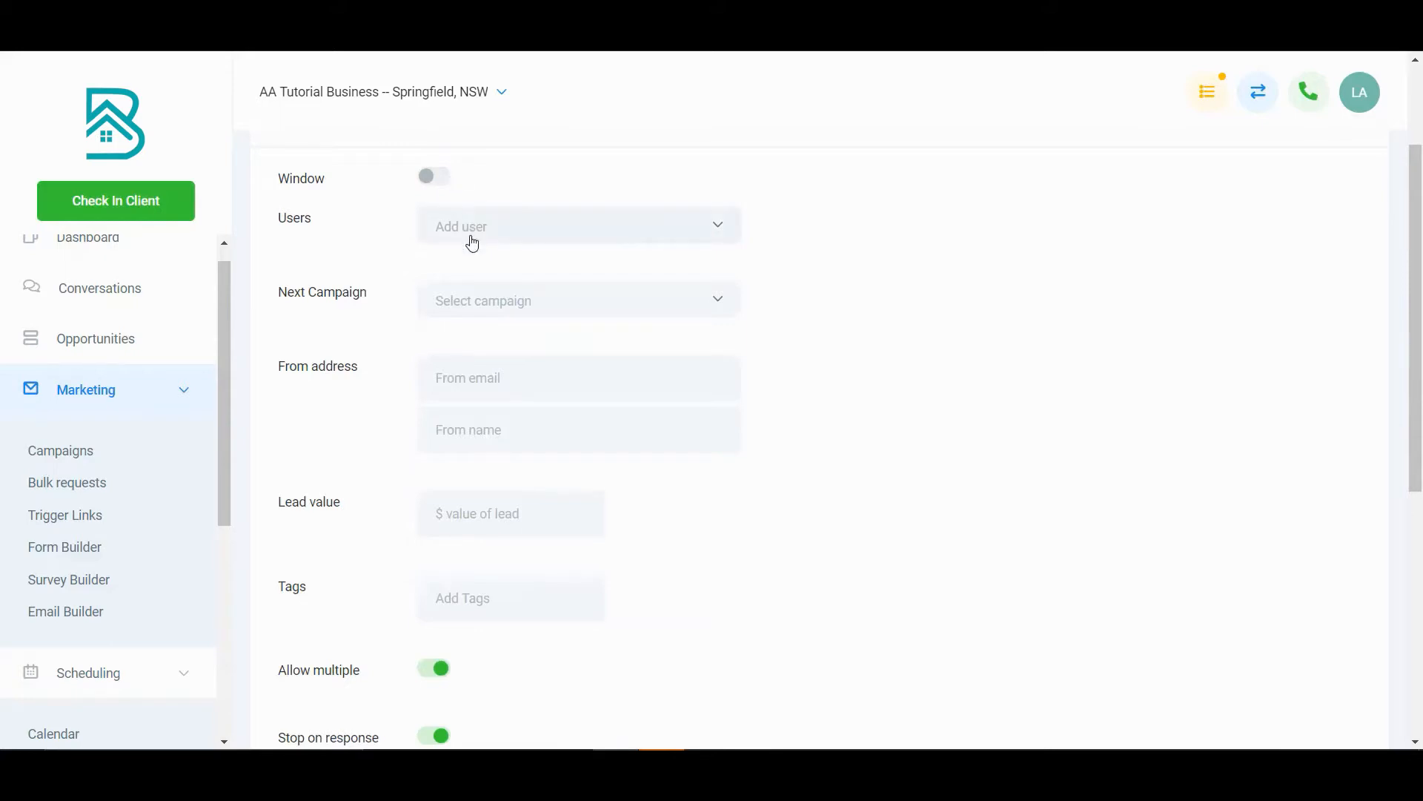
Try Appointment Call Reminders as the next campaign and reset the choice to Select campaign
{"action": "left_click", "coordinate": [474, 303]}
{"action": "left_click", "coordinate": [401, 283]}
{"action": "left_click", "coordinate": [501, 306]}
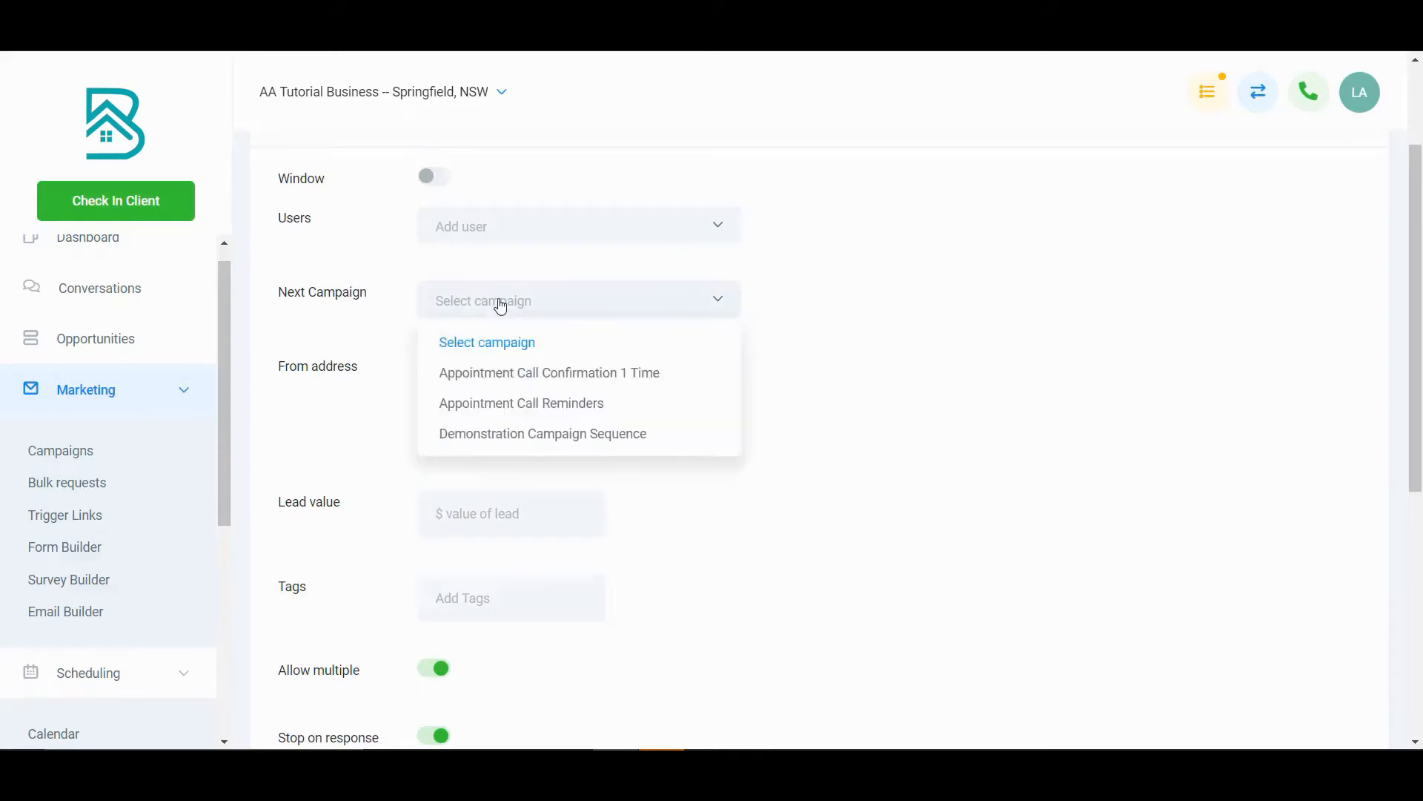
{"action": "left_click", "coordinate": [559, 403]}
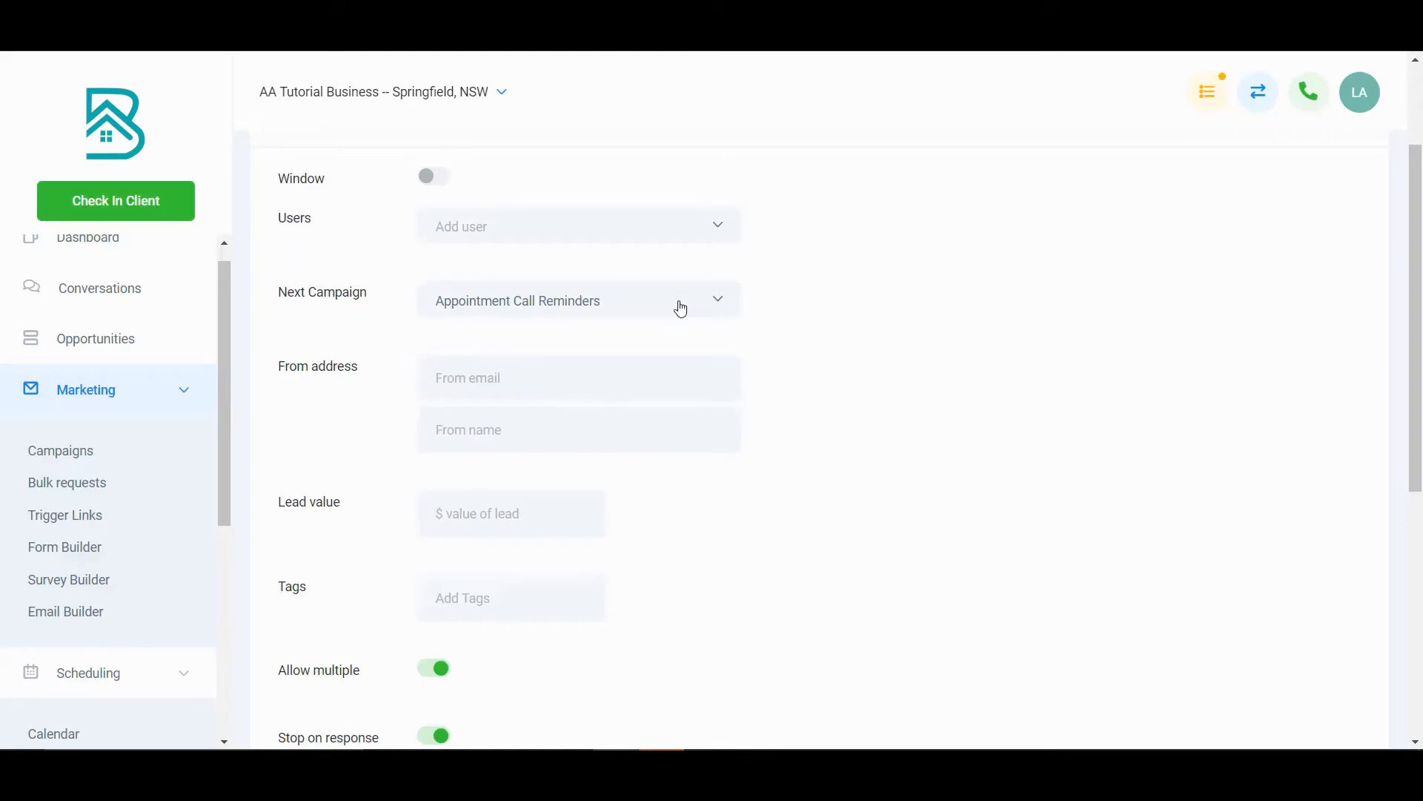
{"action": "left_click", "coordinate": [660, 303]}
{"action": "left_click", "coordinate": [601, 344]}
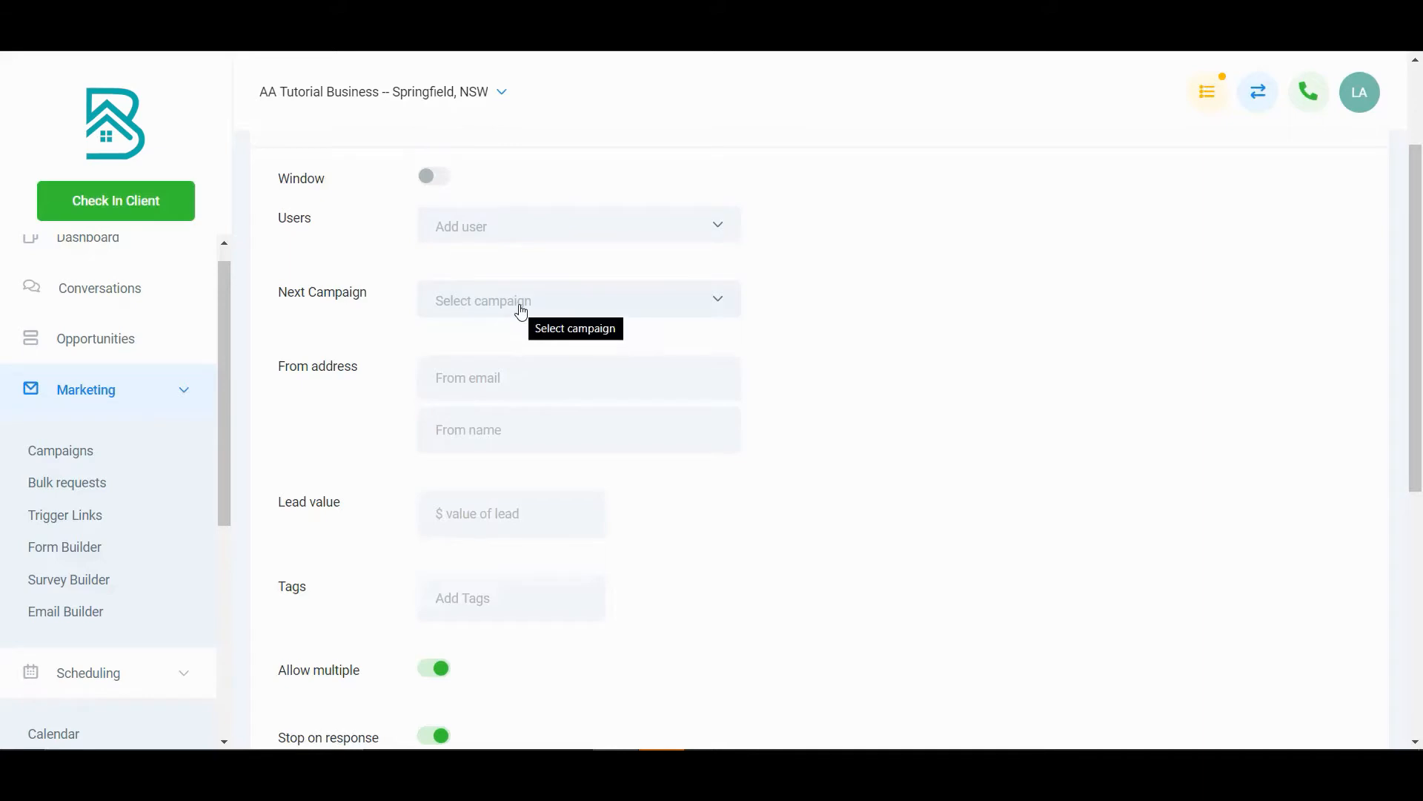
Examine the campaign's Users, From address and Lead value settings
{"action": "left_click", "coordinate": [526, 232]}
{"action": "left_click", "coordinate": [814, 245]}
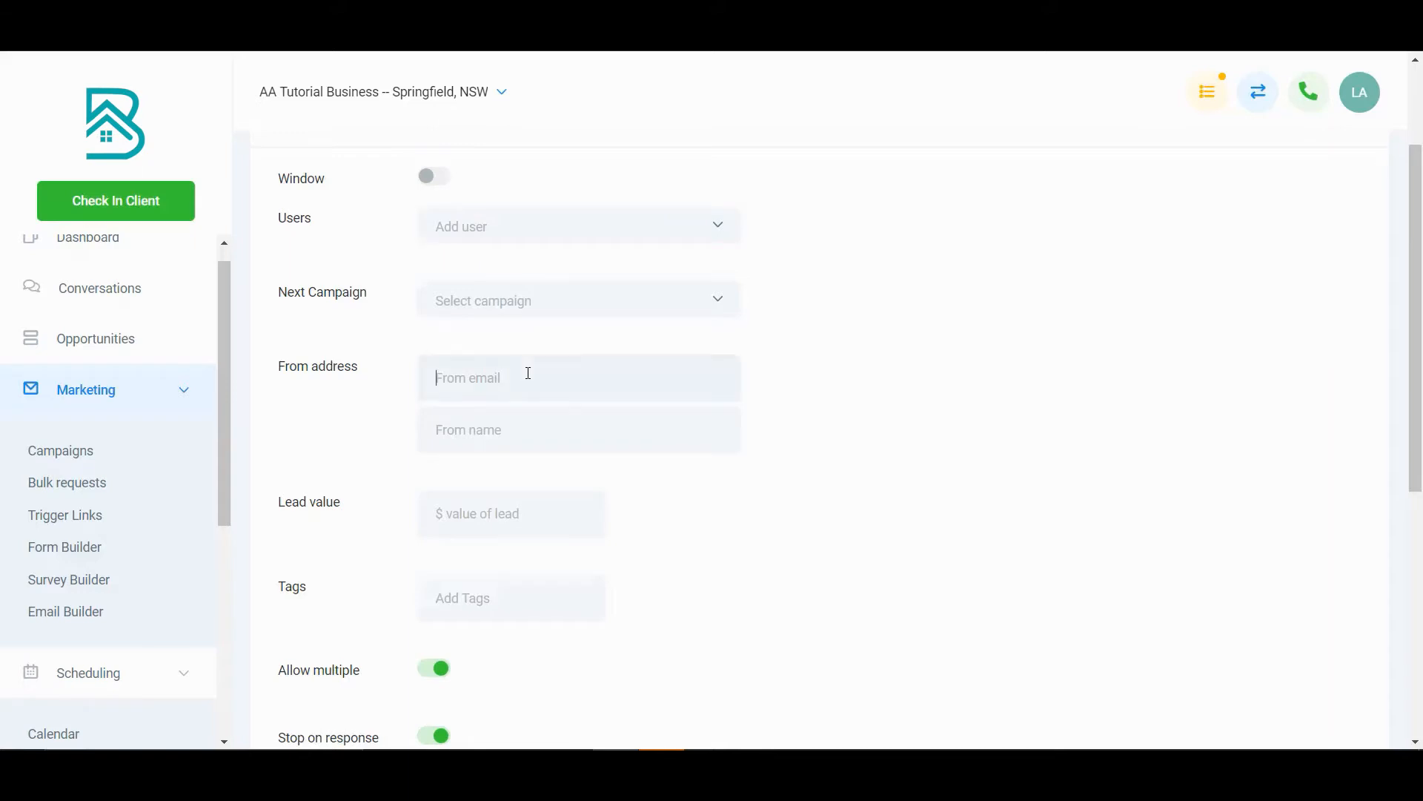
{"action": "left_click", "coordinate": [530, 413]}
{"action": "scroll", "coordinate": [597, 496], "scroll_direction": "down", "scroll_amount": 2}
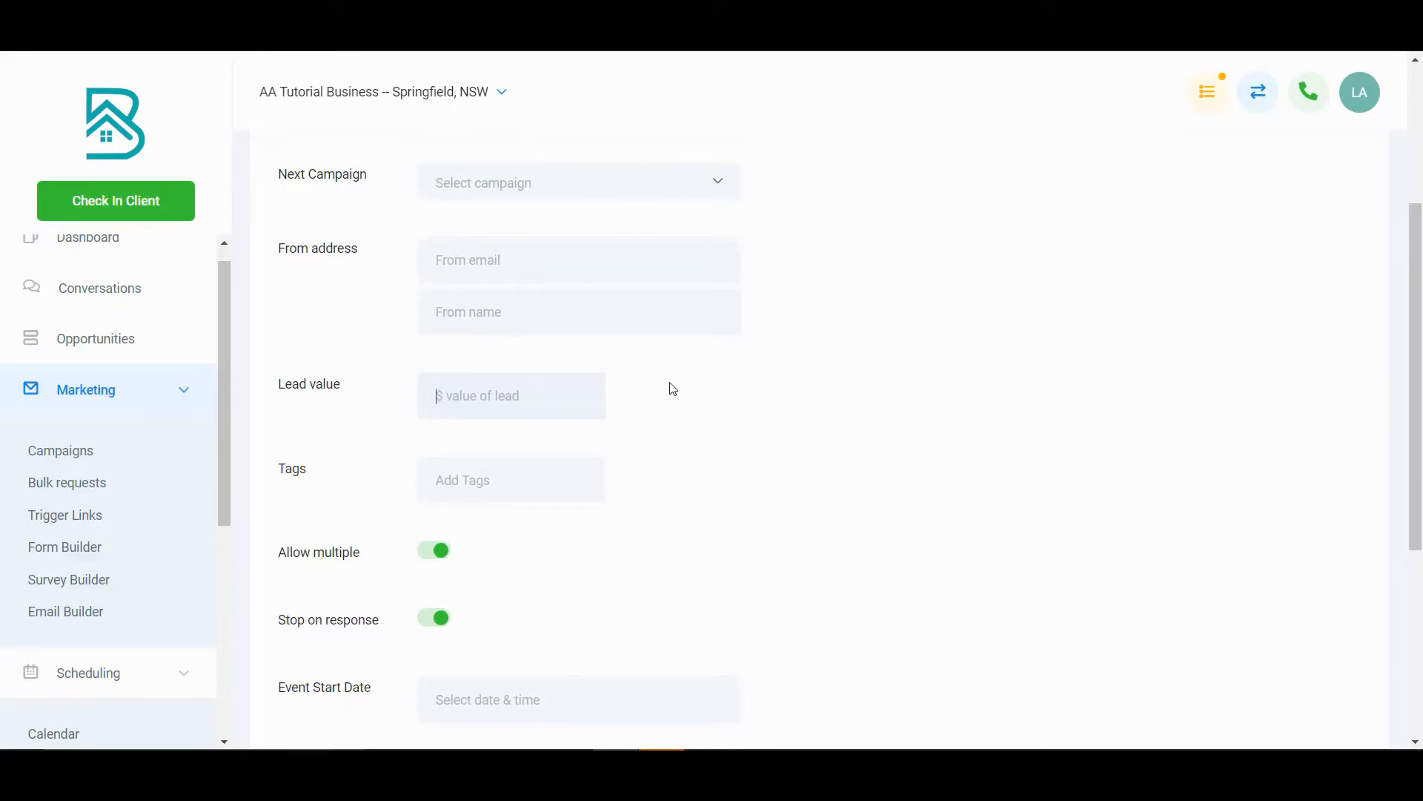
{"action": "scroll", "coordinate": [836, 413], "scroll_direction": "up", "scroll_amount": 1}
{"action": "scroll", "coordinate": [837, 413], "scroll_direction": "up", "scroll_amount": 1}
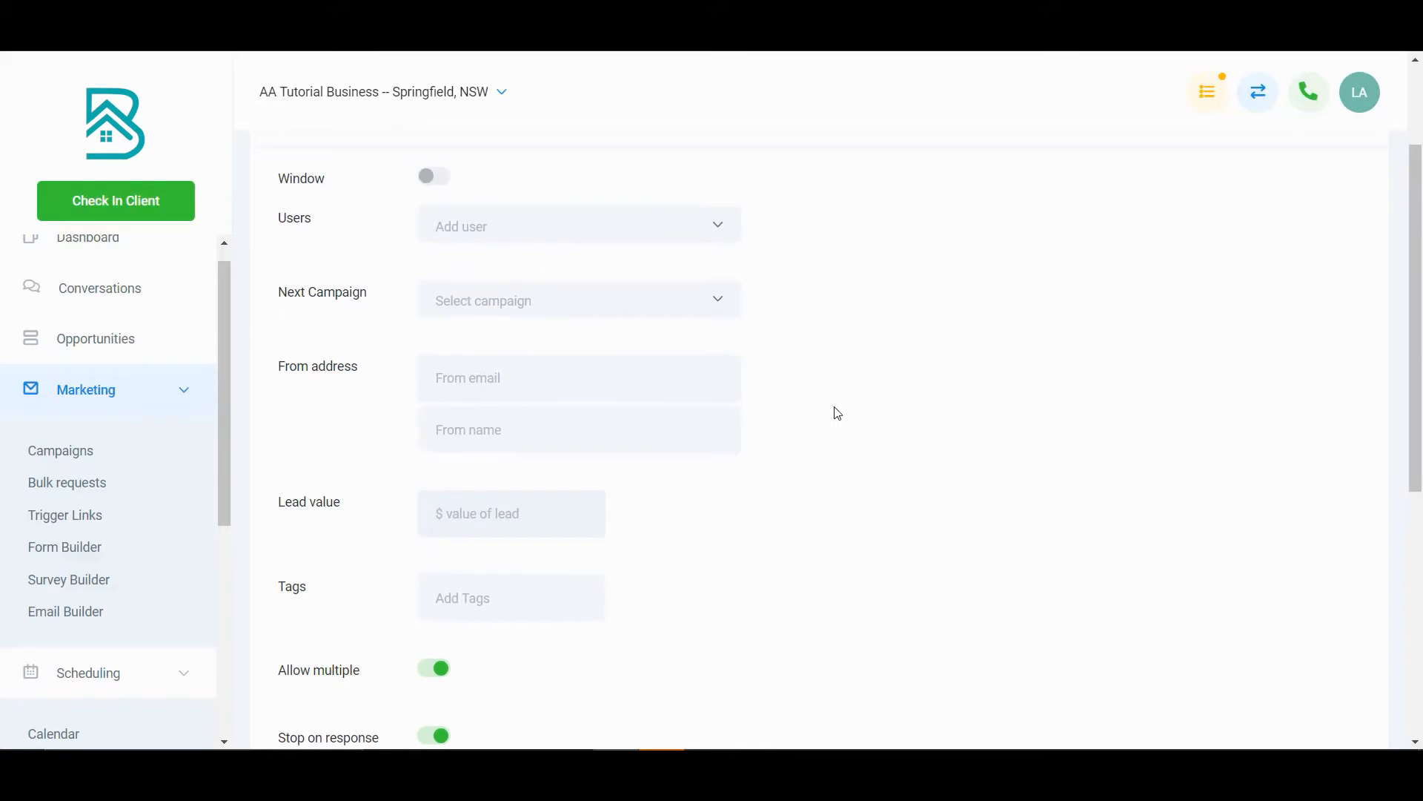
{"action": "scroll", "coordinate": [680, 422], "scroll_direction": "up", "scroll_amount": 1}
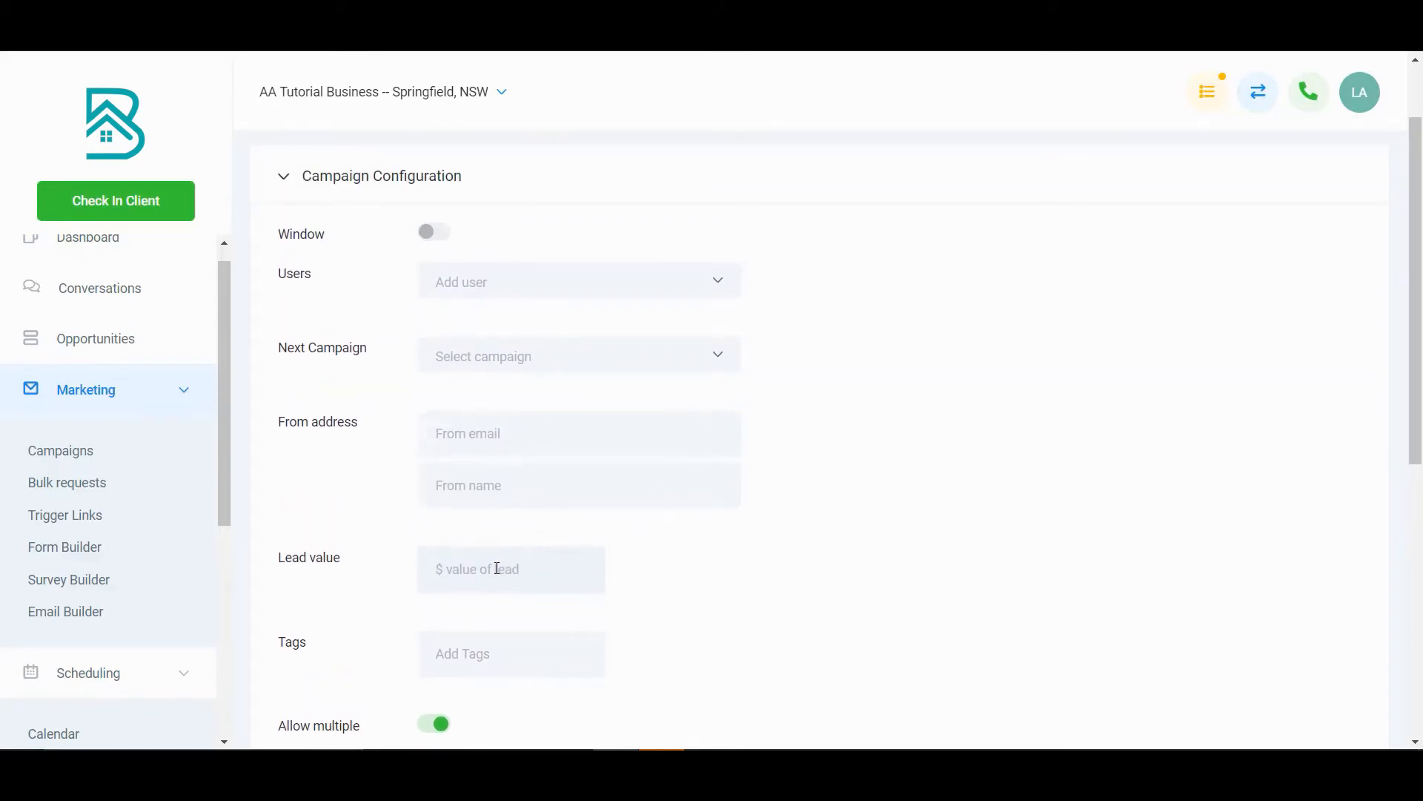
{"action": "scroll", "coordinate": [655, 570], "scroll_direction": "down", "scroll_amount": 1}
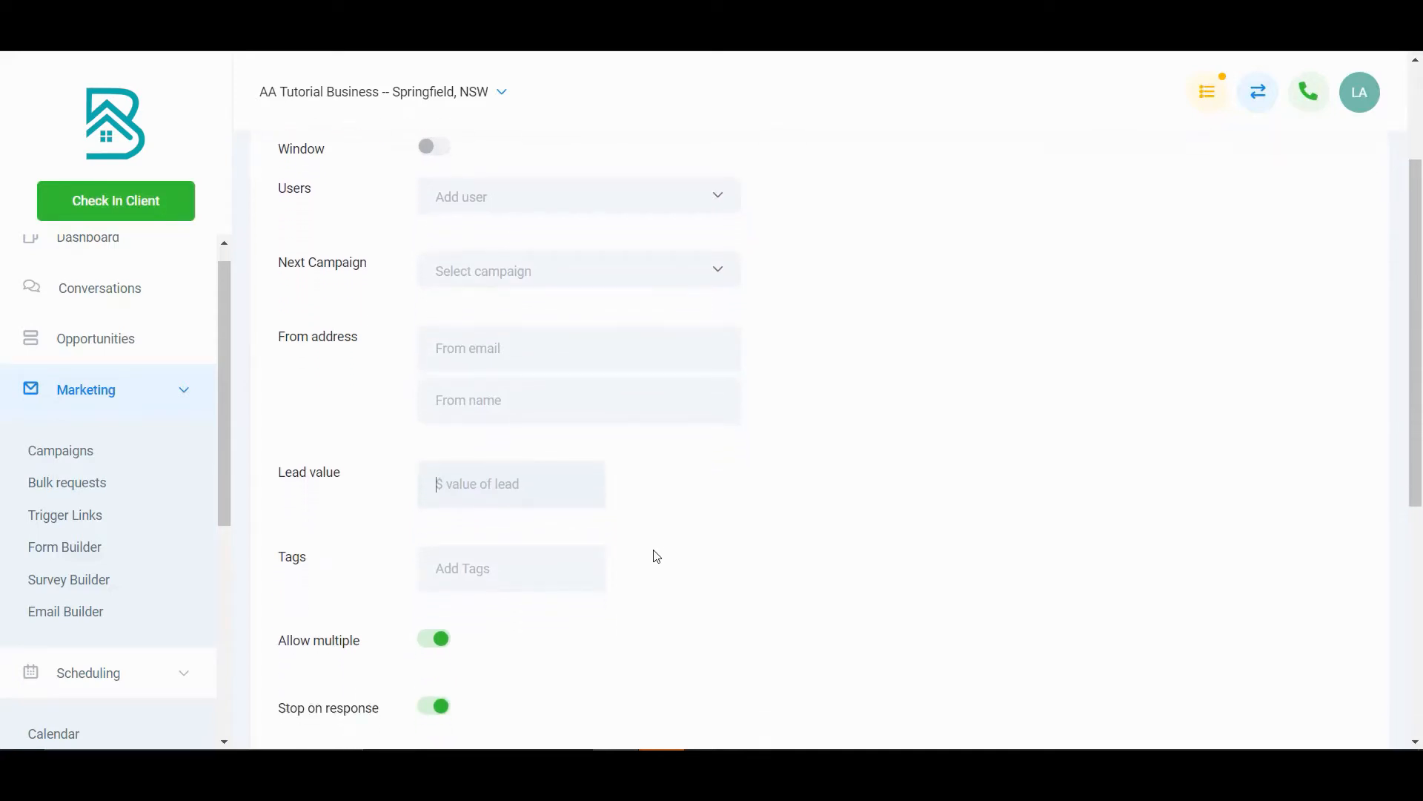
Try adding the tag "new" to the campaign and remove it again
{"action": "scroll", "coordinate": [657, 556], "scroll_direction": "down", "scroll_amount": 1}
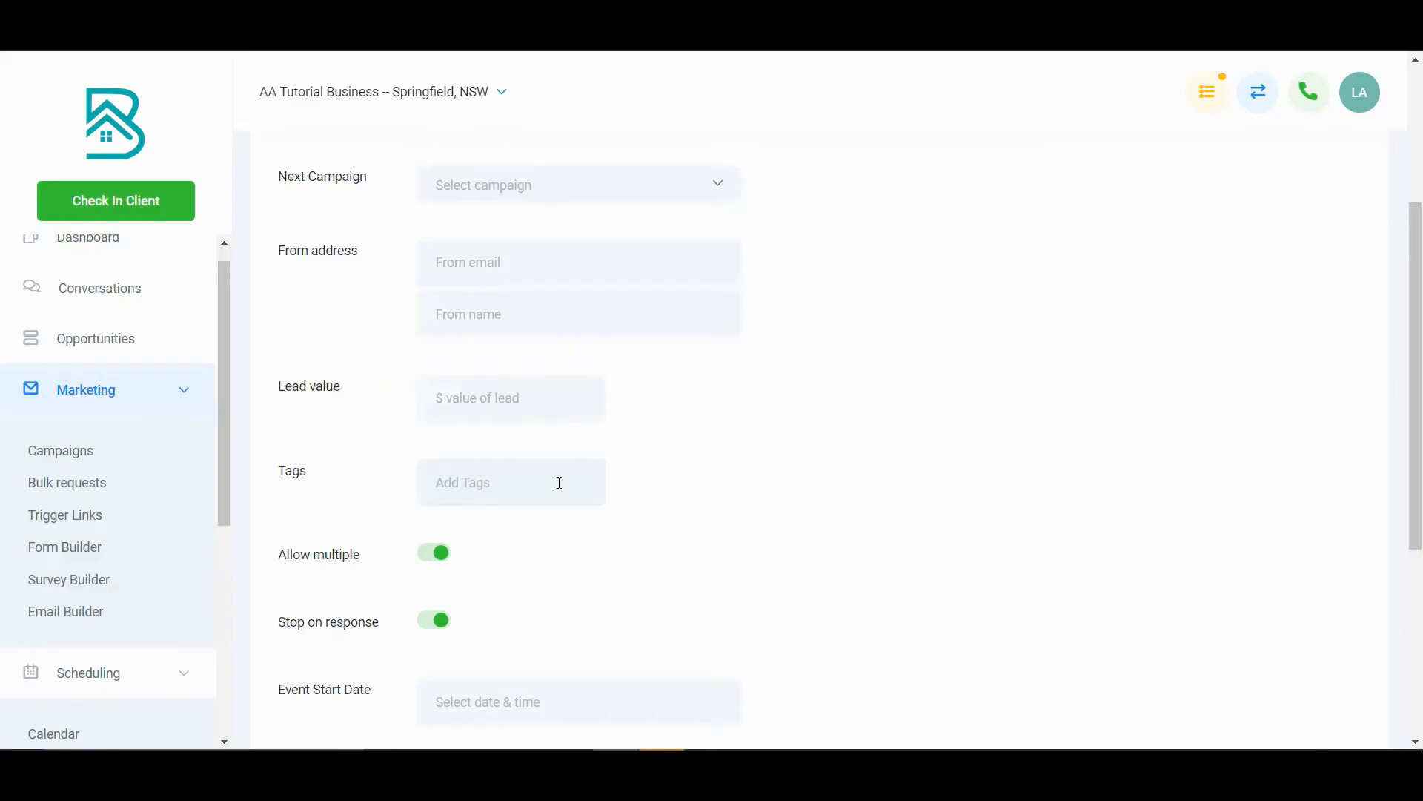
{"action": "type", "text": "new"}
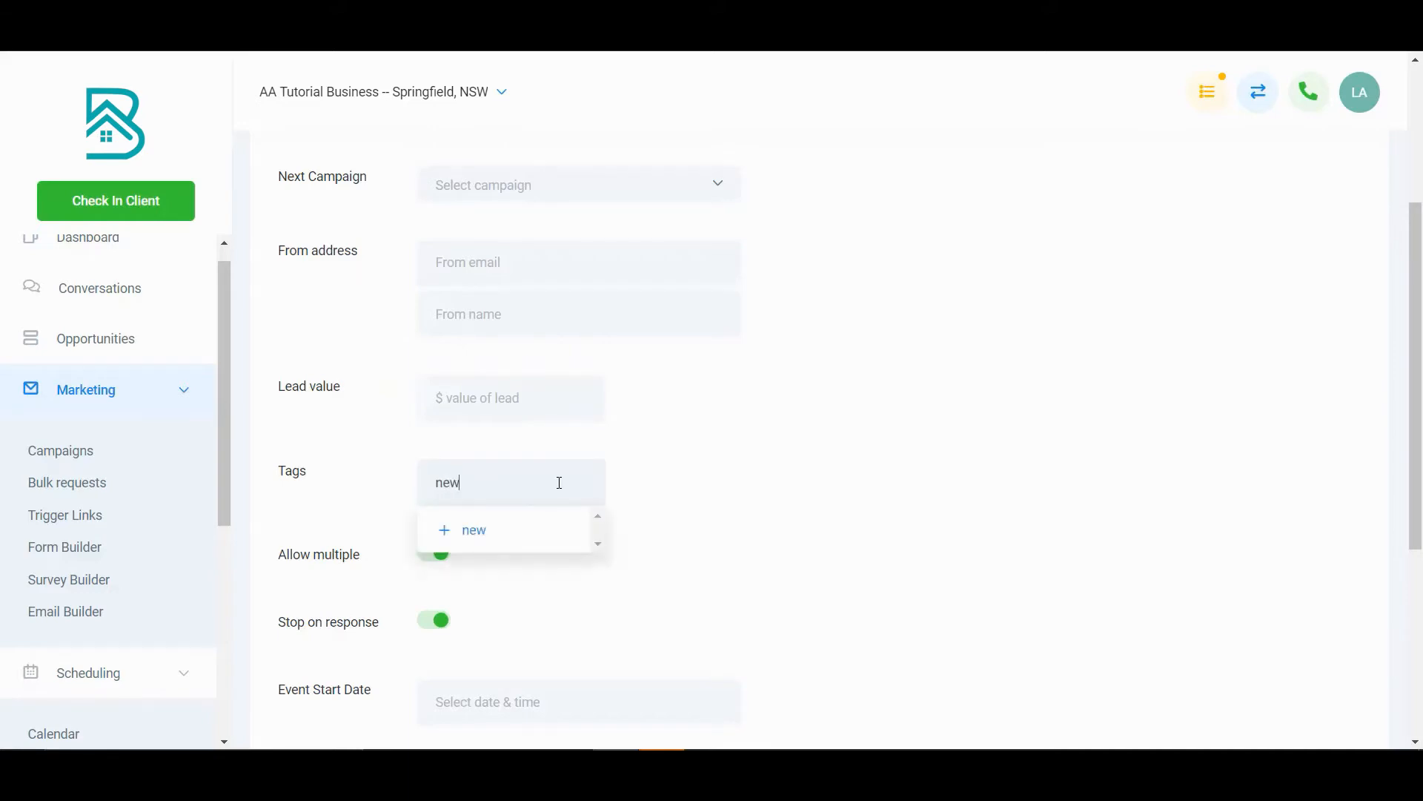
{"action": "left_click", "coordinate": [483, 530]}
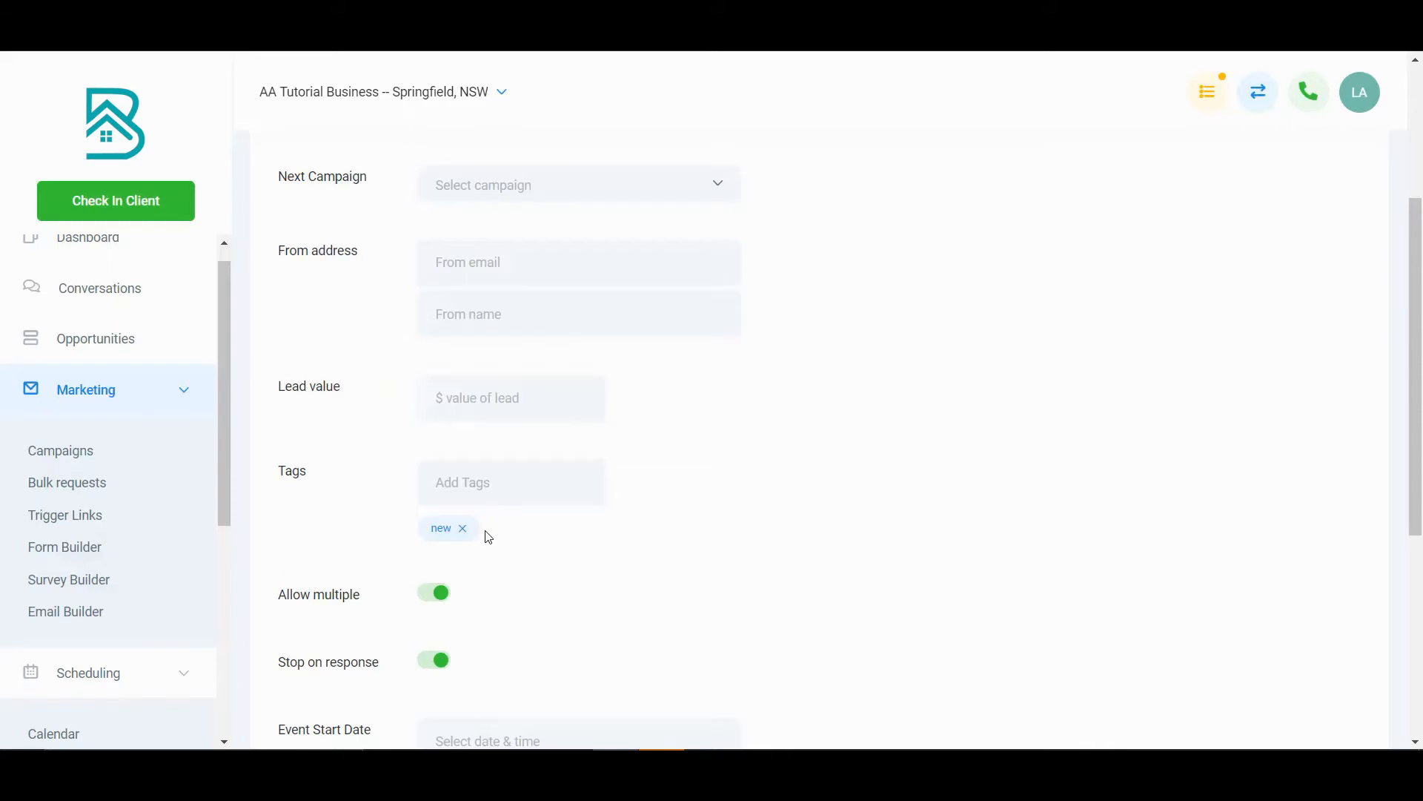
{"action": "left_click", "coordinate": [462, 529]}
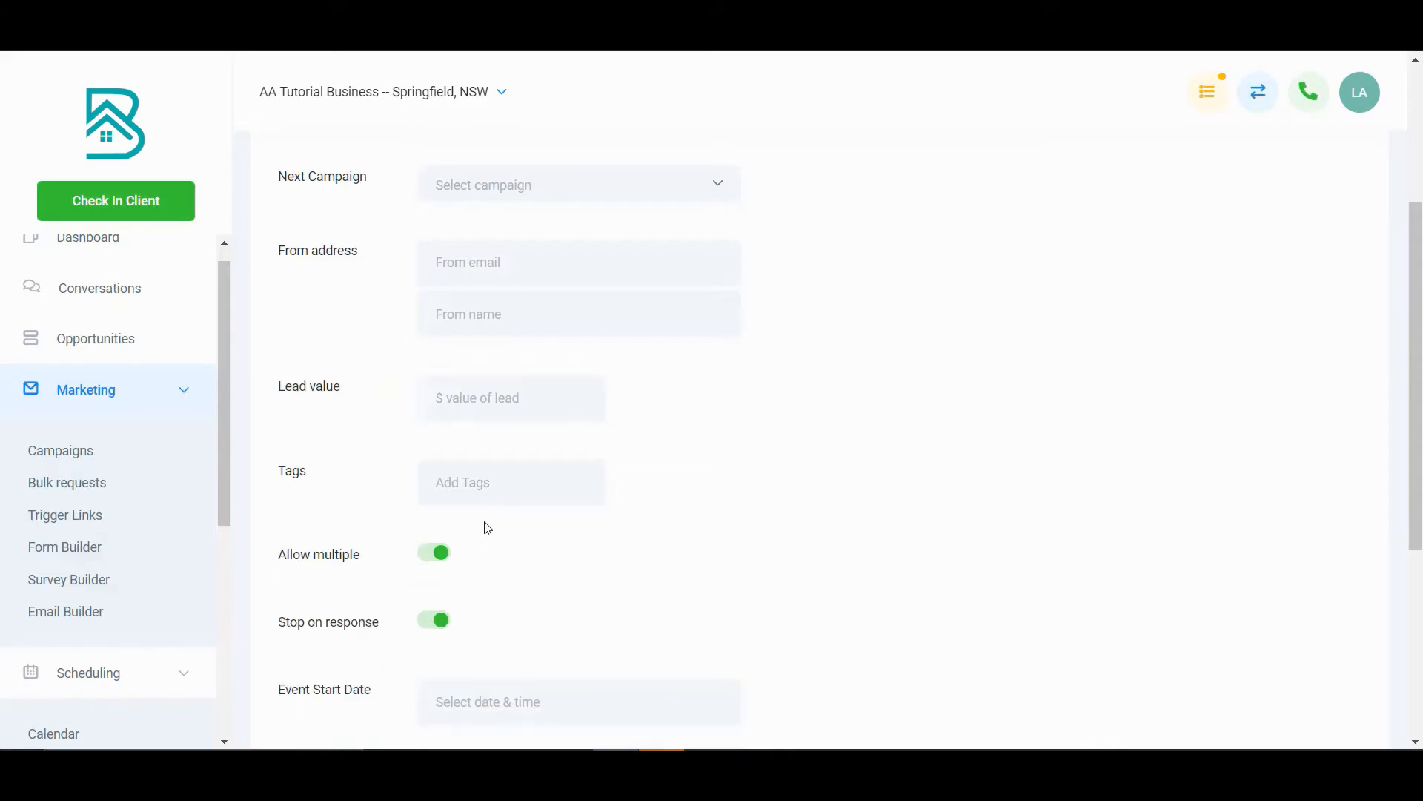
Try toggling Allow multiple and Stop on response off, turning both back on
{"action": "scroll", "coordinate": [486, 524], "scroll_direction": "down", "scroll_amount": 2}
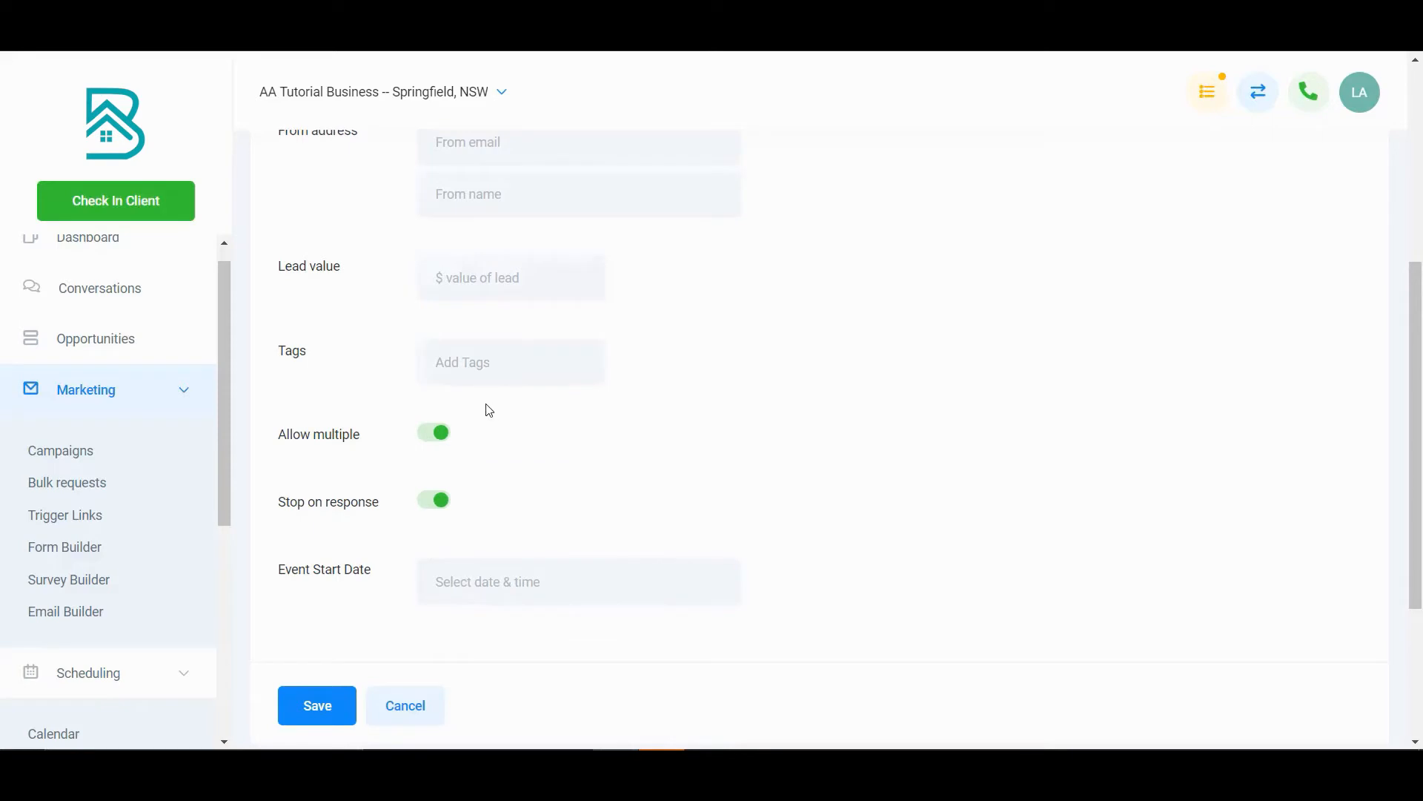
{"action": "left_click", "coordinate": [439, 444]}
{"action": "left_click", "coordinate": [442, 438]}
{"action": "left_click", "coordinate": [437, 503]}
{"action": "left_click", "coordinate": [443, 509]}
{"action": "left_click", "coordinate": [436, 507]}
{"action": "left_click", "coordinate": [436, 507]}
Try an Event Start Date of October 31, 2019 at 5:00 PM and clear it again
{"action": "scroll", "coordinate": [740, 488], "scroll_direction": "up", "scroll_amount": 3}
{"action": "scroll", "coordinate": [741, 487], "scroll_direction": "down", "scroll_amount": 4}
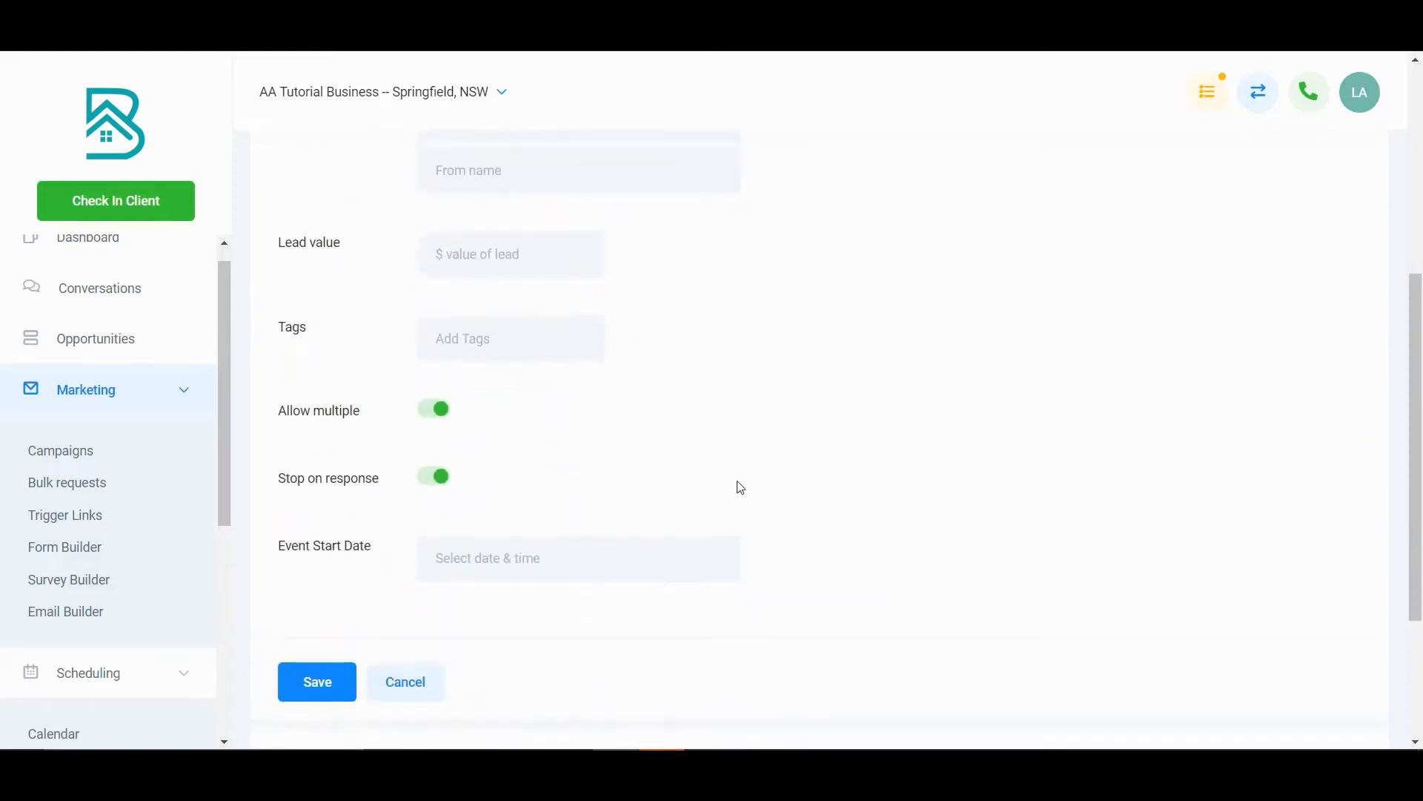
{"action": "left_click", "coordinate": [618, 545]}
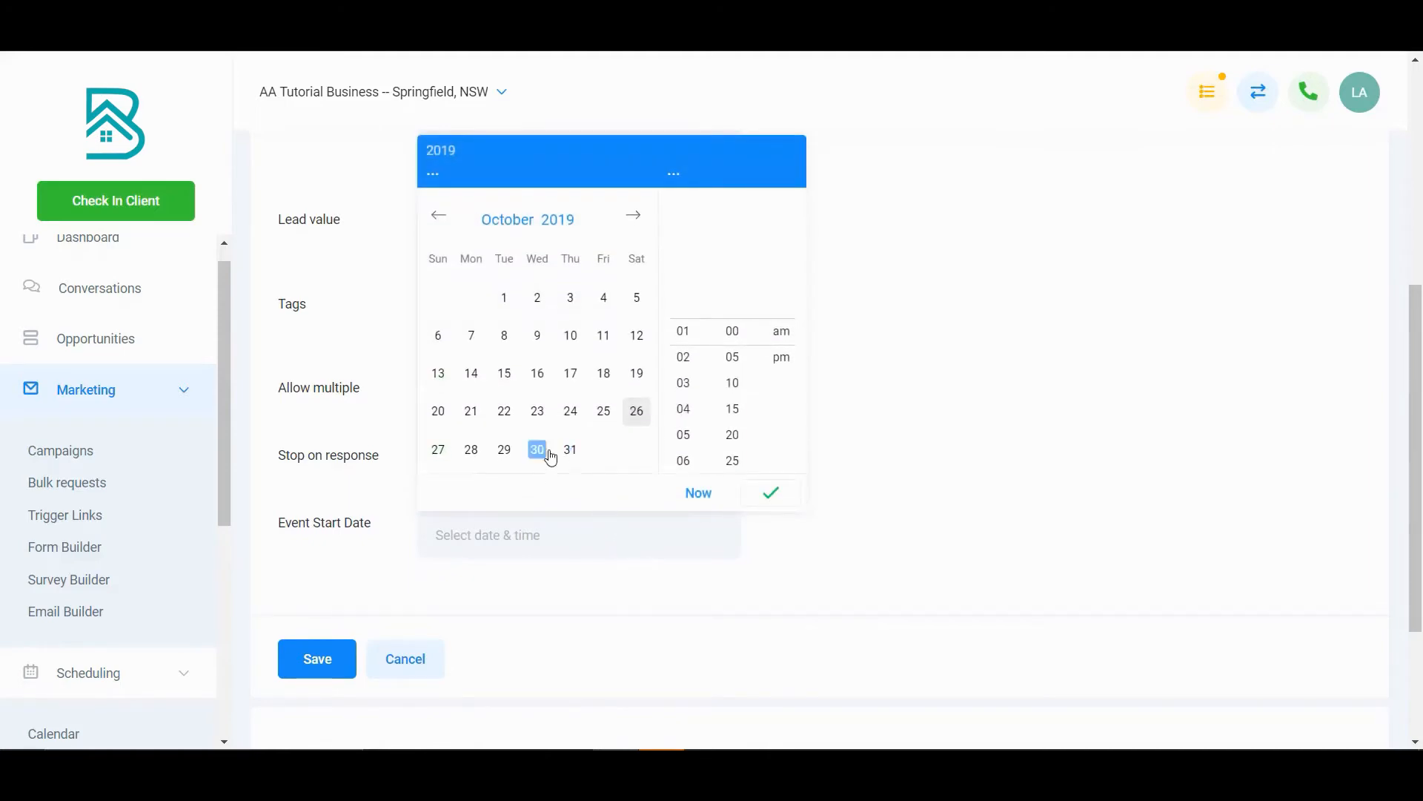
{"action": "left_click", "coordinate": [580, 459]}
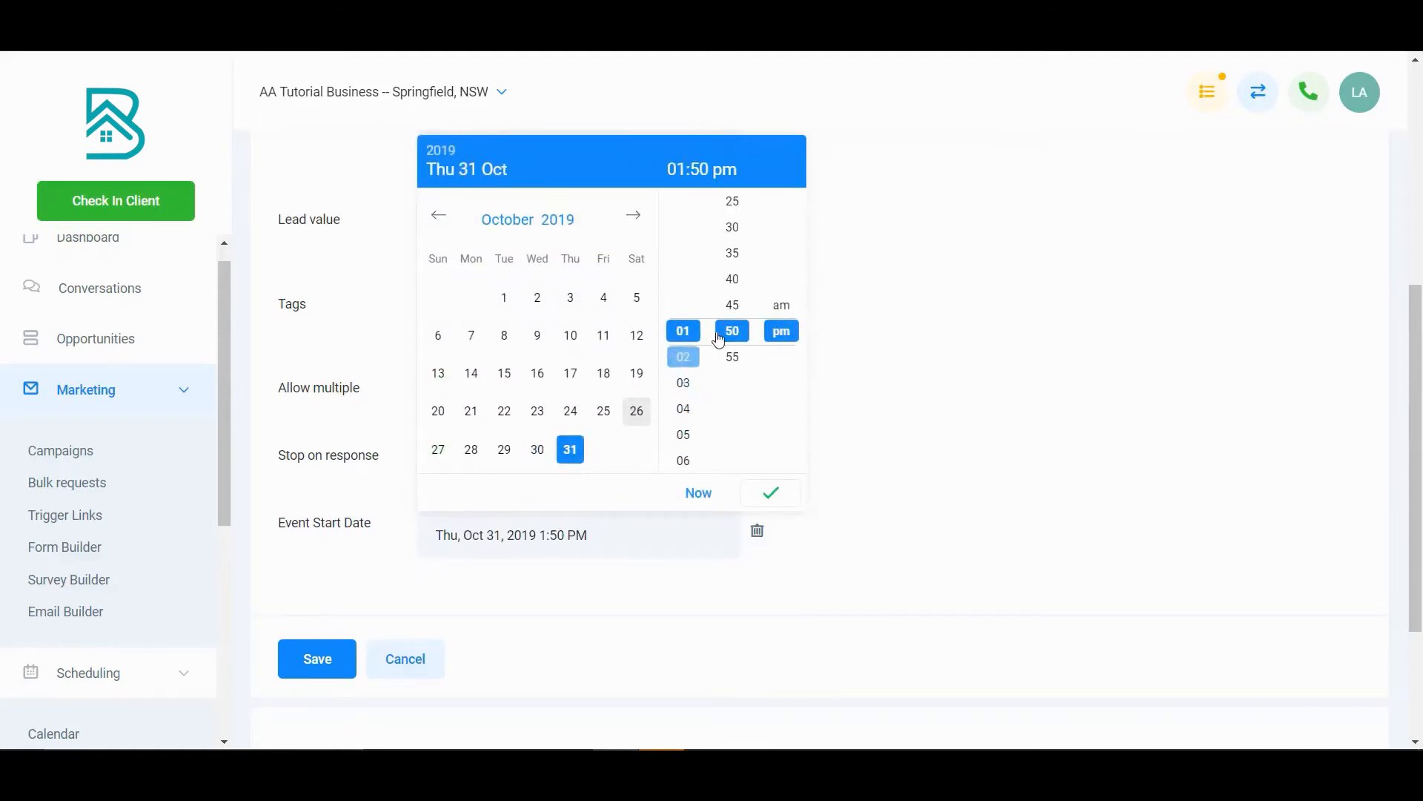
{"action": "left_click", "coordinate": [684, 436]}
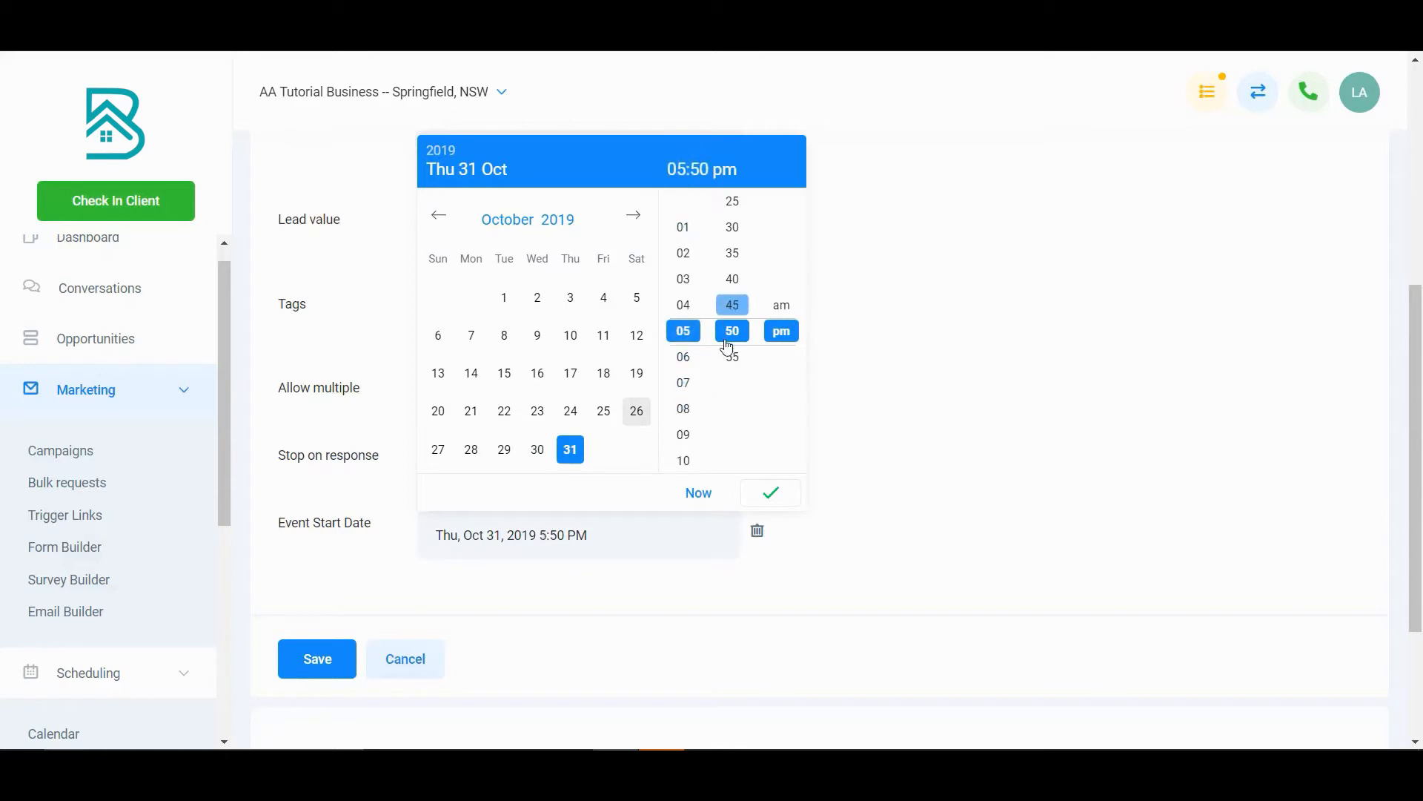
{"action": "scroll", "coordinate": [740, 275], "scroll_direction": "up", "scroll_amount": 4}
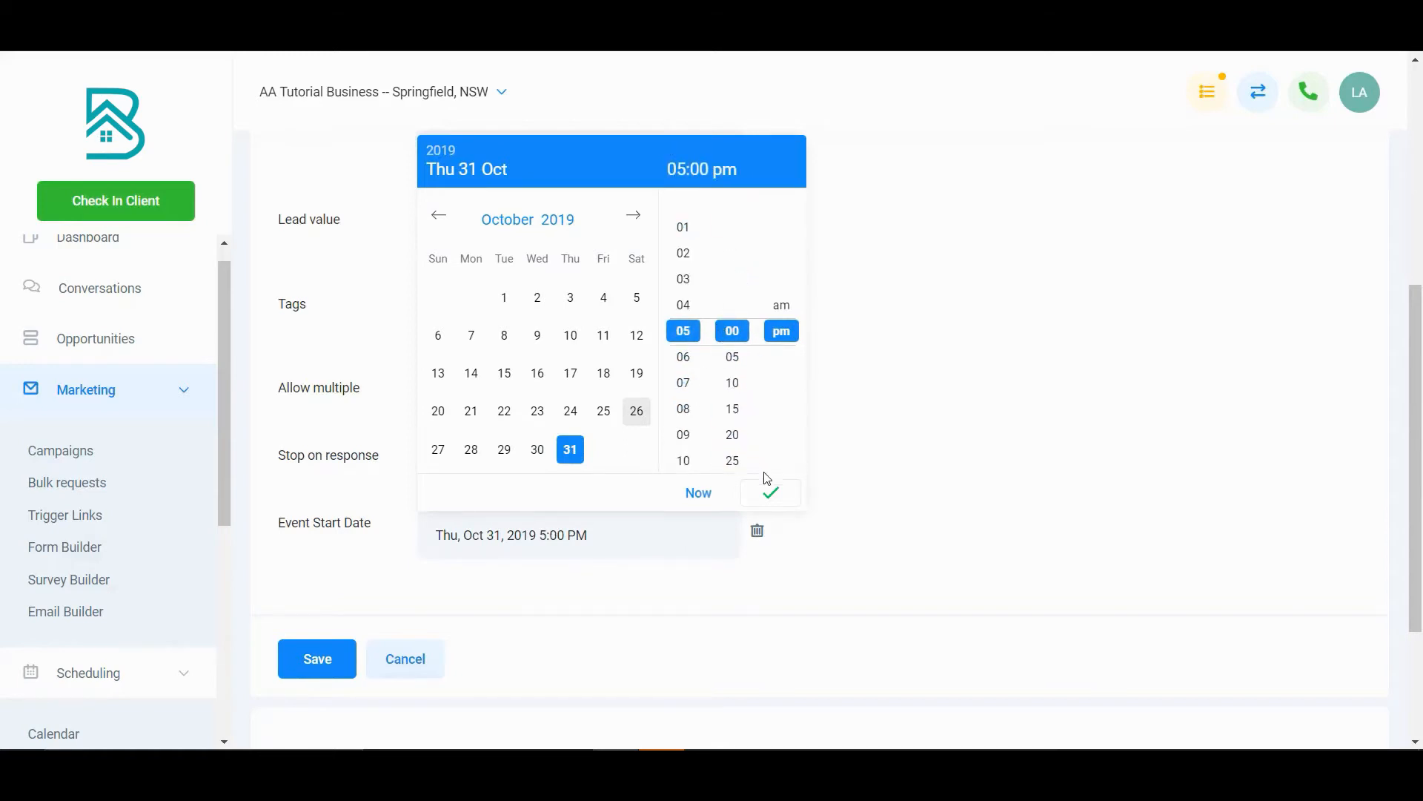
{"action": "left_click", "coordinate": [773, 494]}
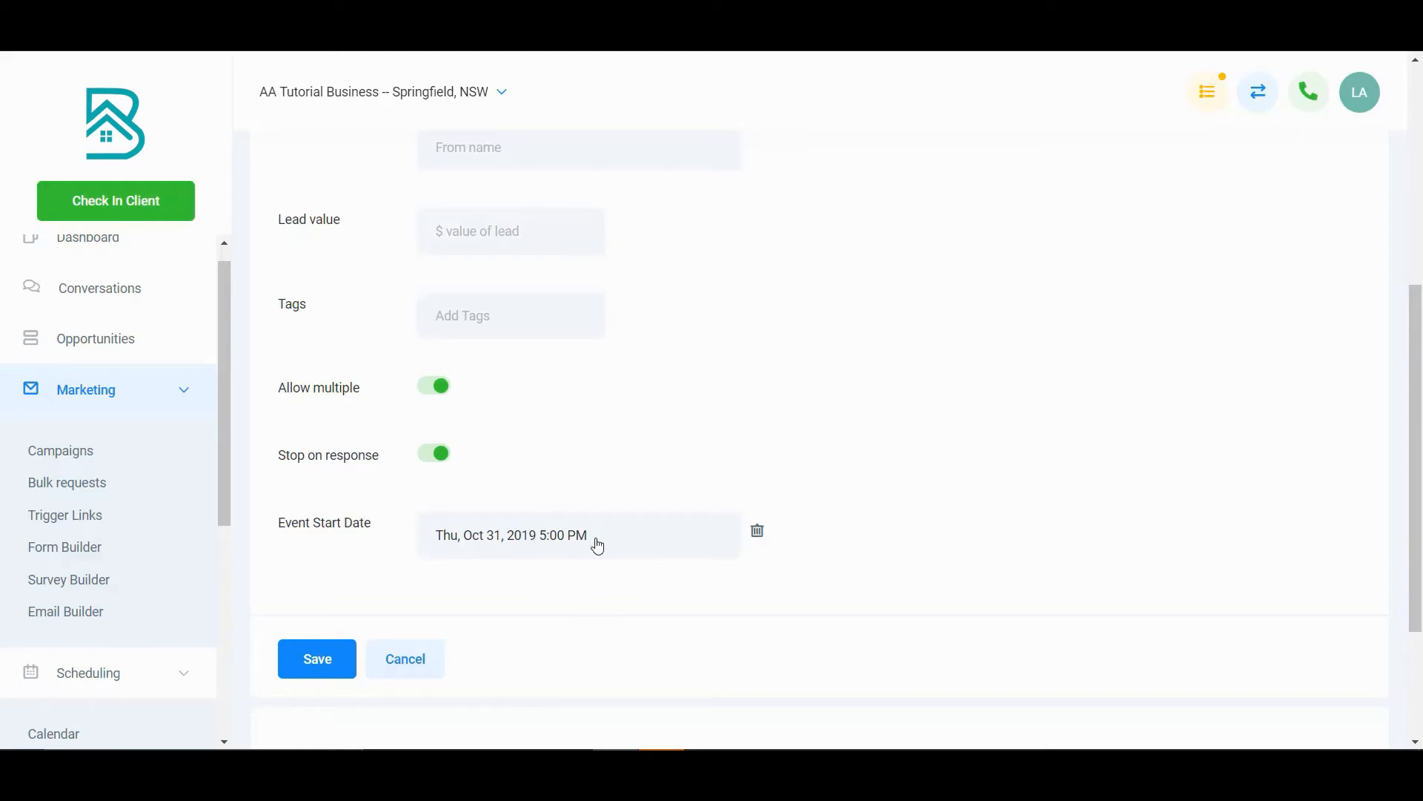
{"action": "left_click", "coordinate": [759, 532]}
Check through the campaign configuration settings and save them
{"action": "scroll", "coordinate": [654, 549], "scroll_direction": "up", "scroll_amount": 6}
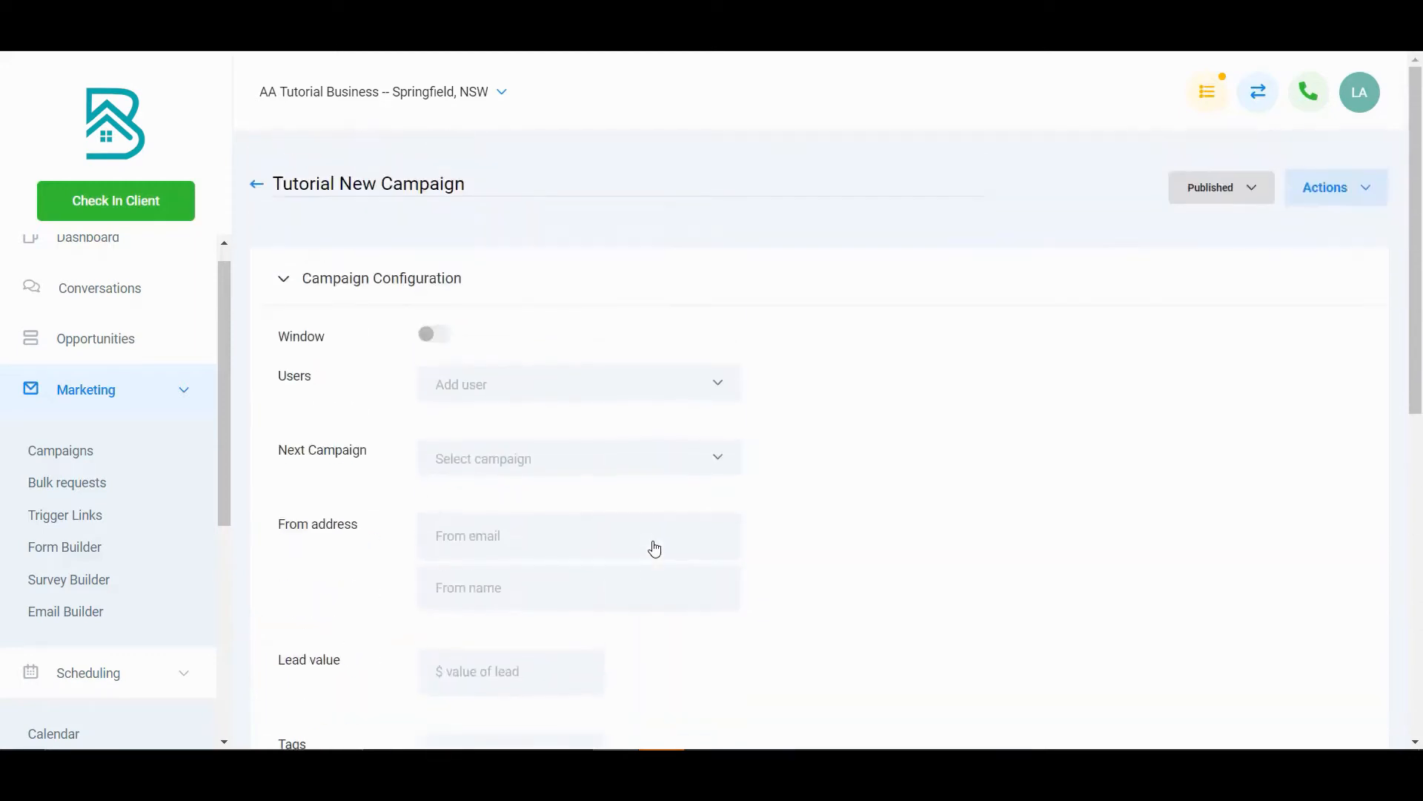
{"action": "scroll", "coordinate": [630, 548], "scroll_direction": "down", "scroll_amount": 8}
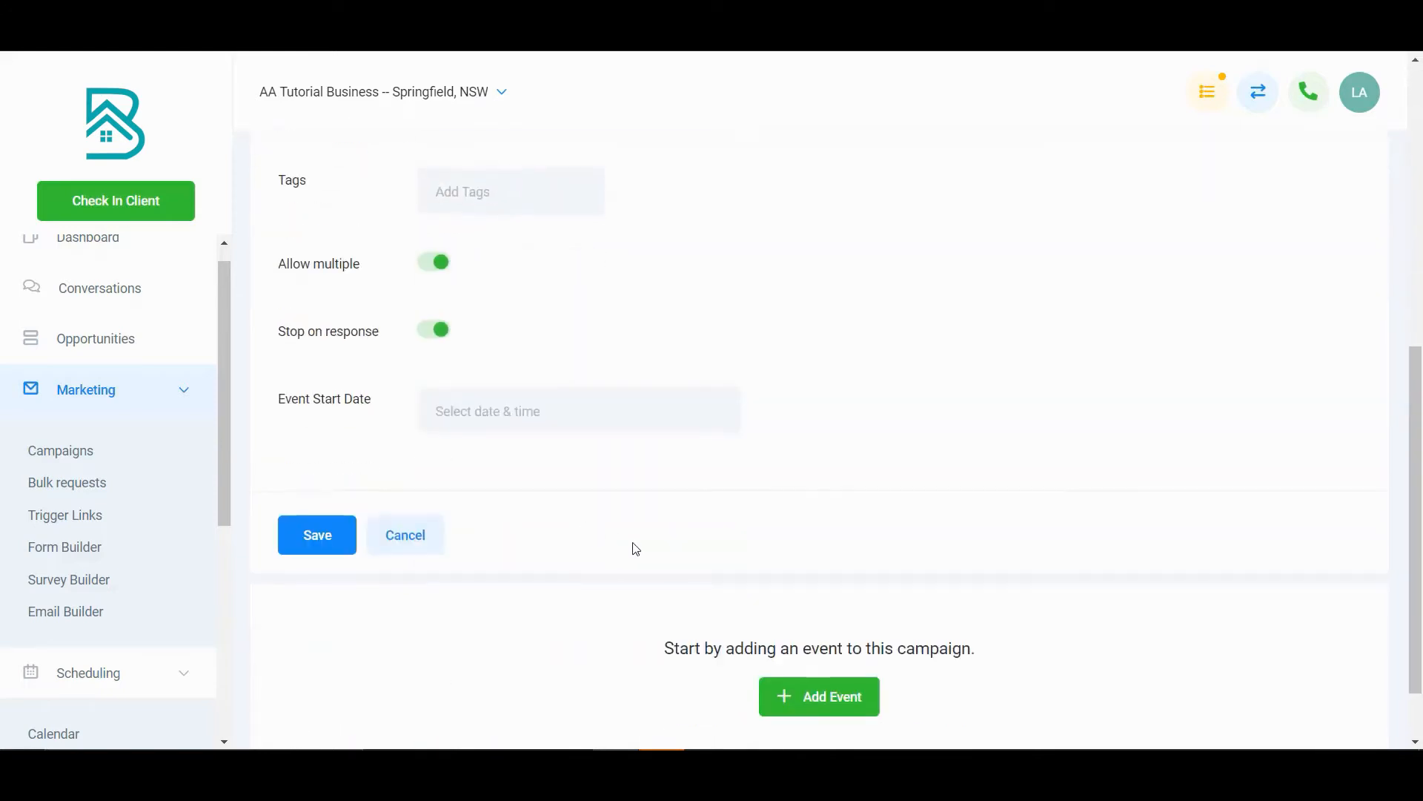
{"action": "scroll", "coordinate": [635, 548], "scroll_direction": "up", "scroll_amount": 7}
{"action": "scroll", "coordinate": [636, 549], "scroll_direction": "up", "scroll_amount": 1}
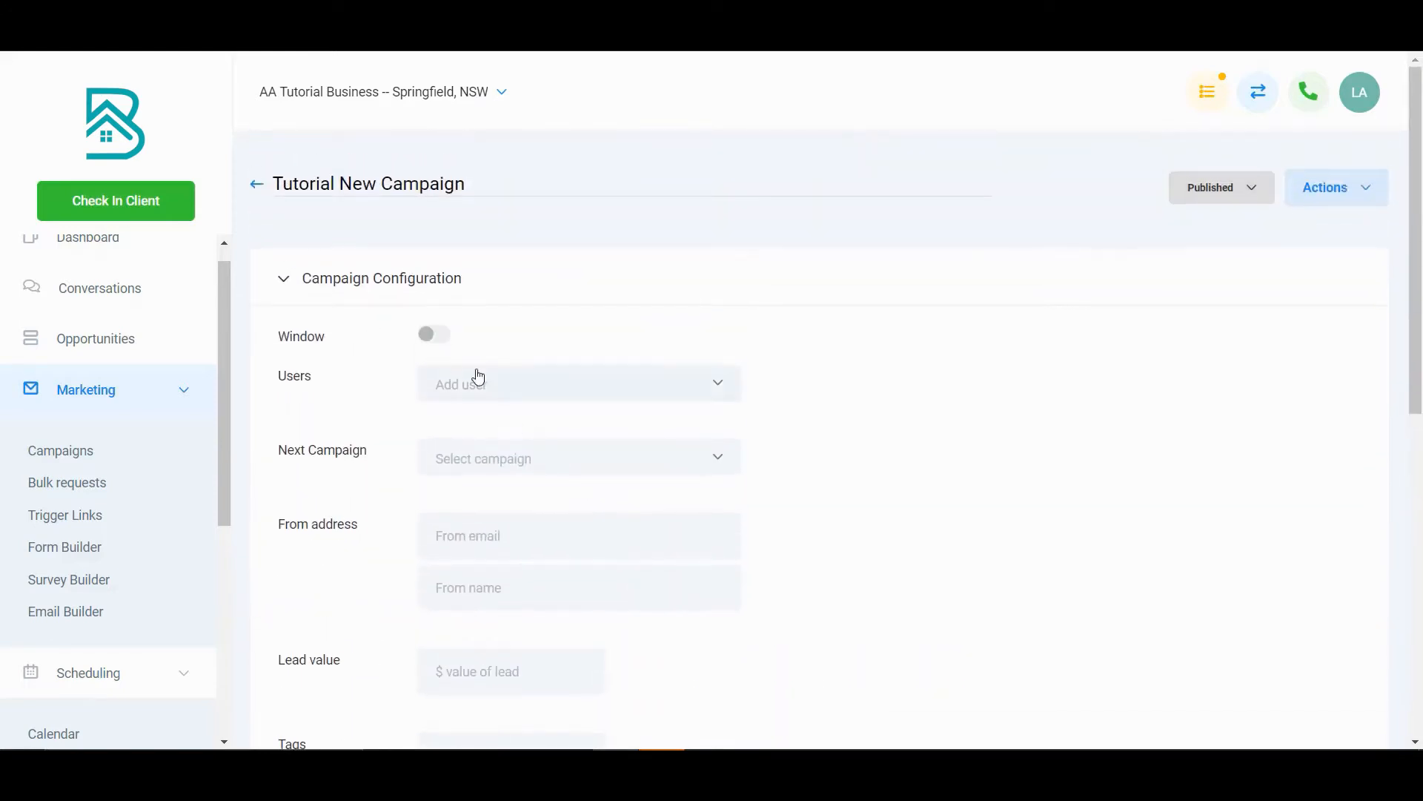
{"action": "scroll", "coordinate": [577, 523], "scroll_direction": "down", "scroll_amount": 8}
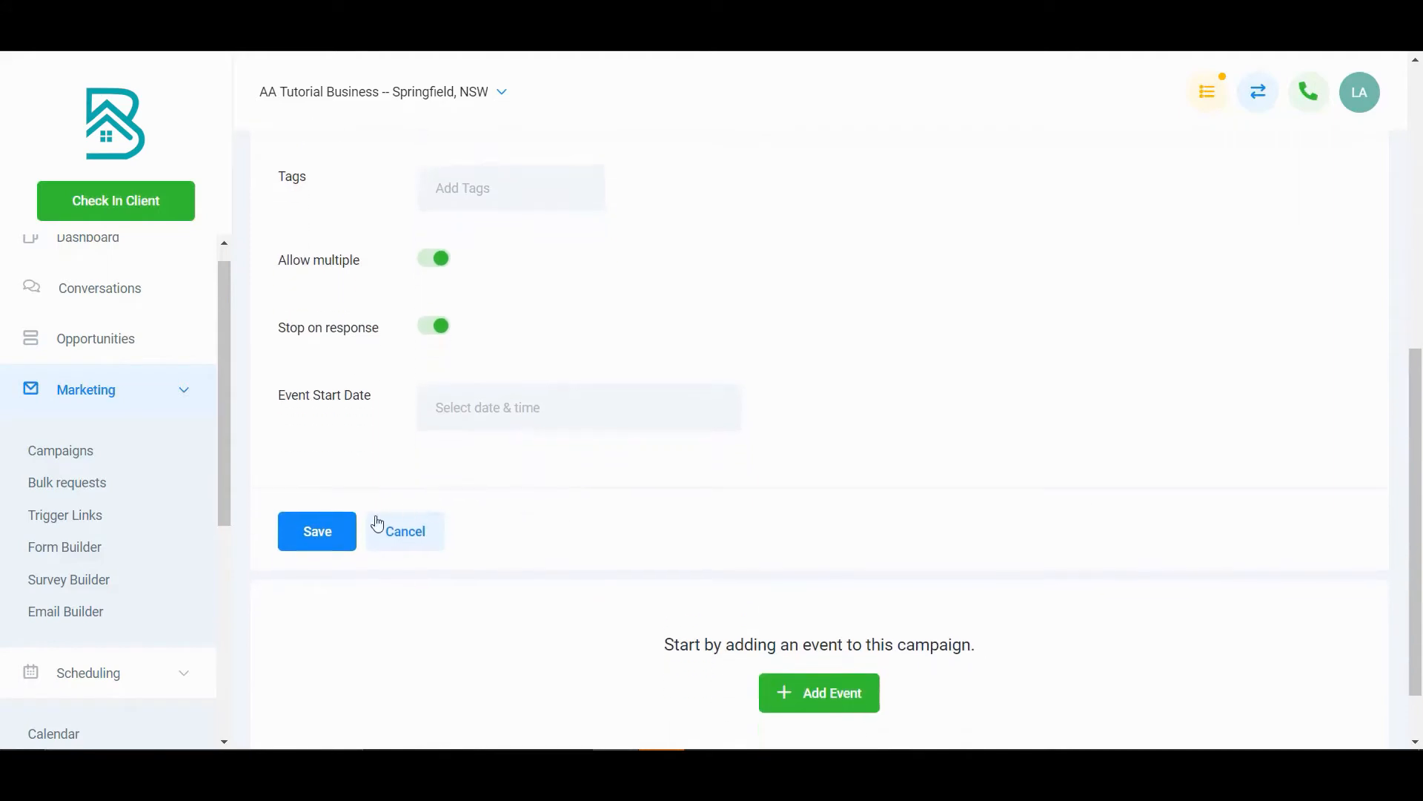
{"action": "left_click", "coordinate": [332, 533]}
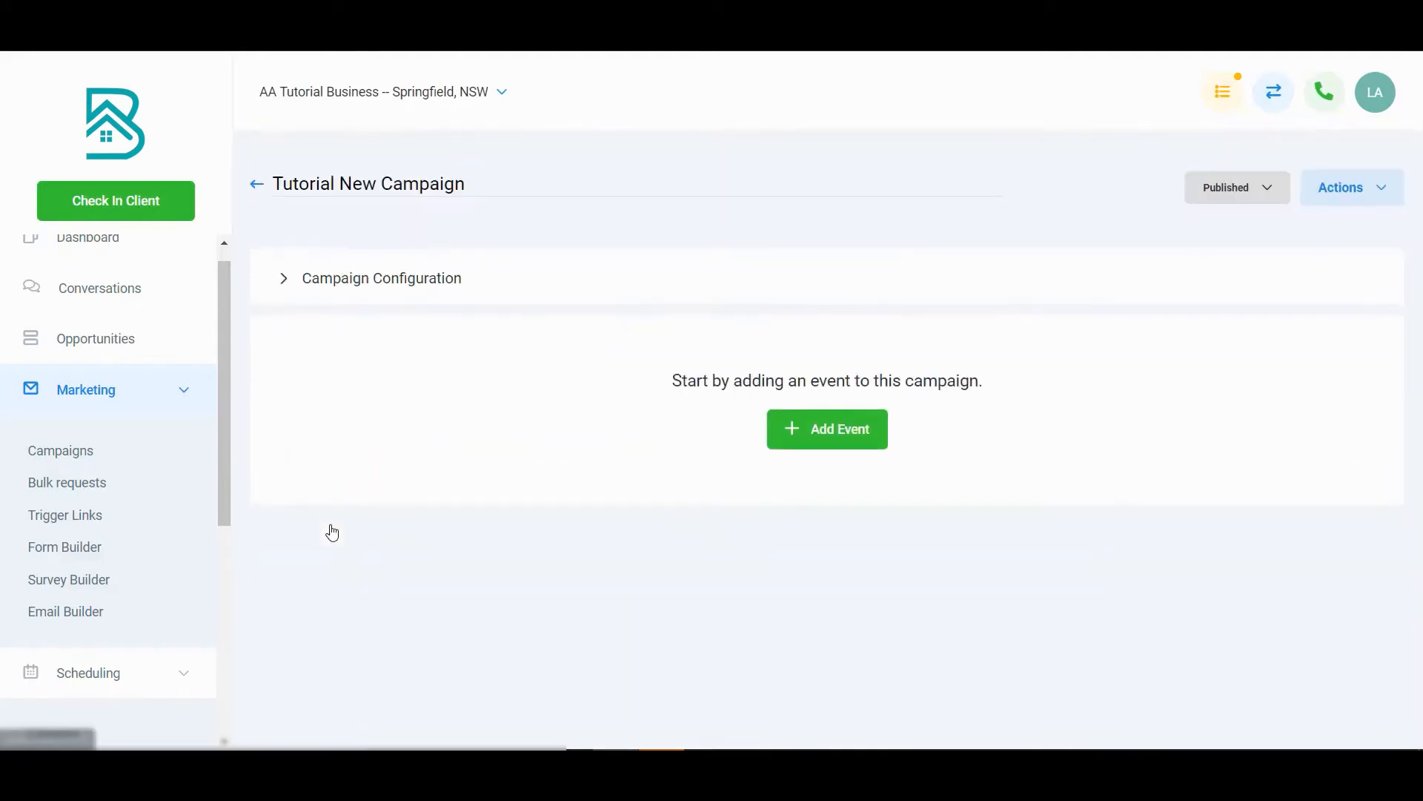
Reopen the saved campaign configuration, review its settings and close it without saving changes
{"action": "left_click", "coordinate": [285, 286]}
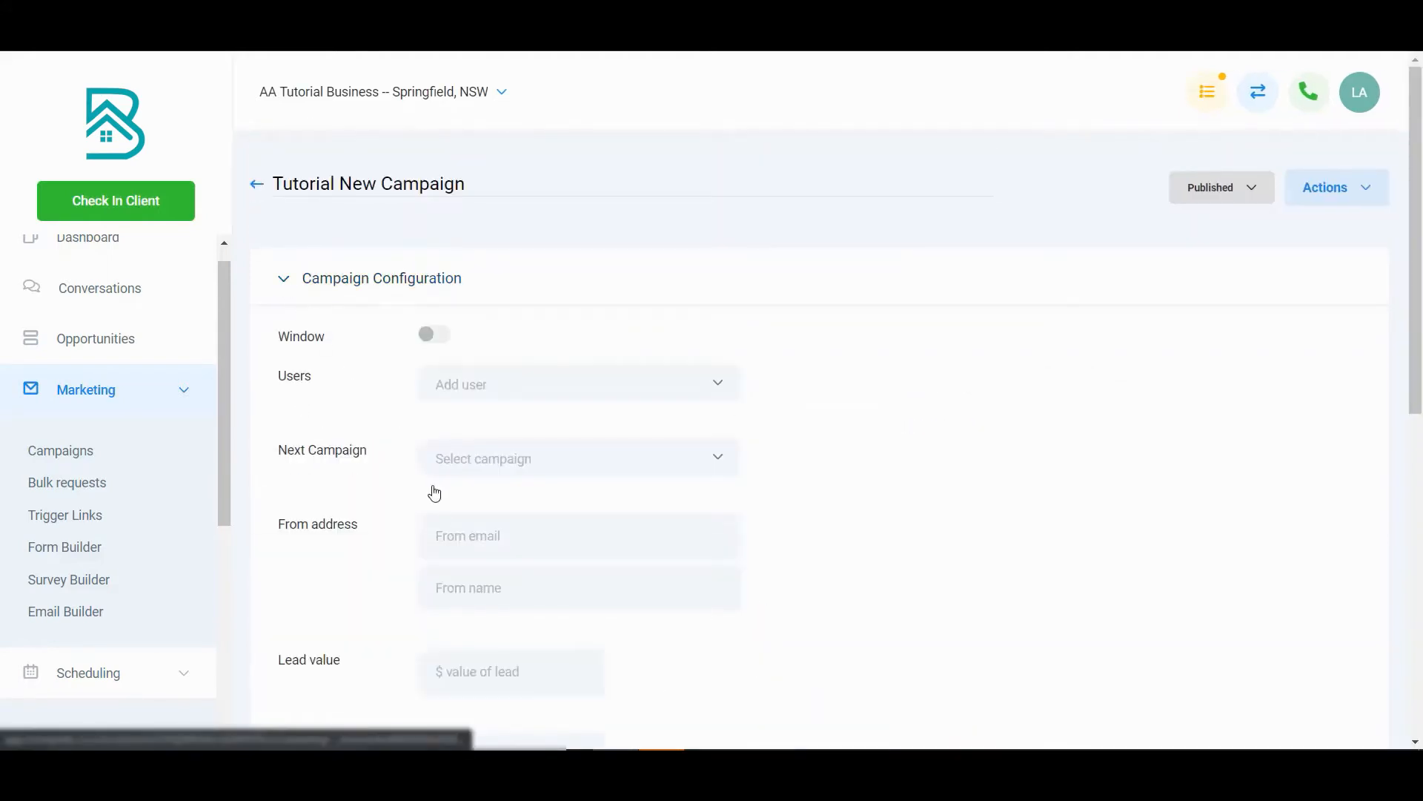
{"action": "scroll", "coordinate": [485, 549], "scroll_direction": "down", "scroll_amount": 5}
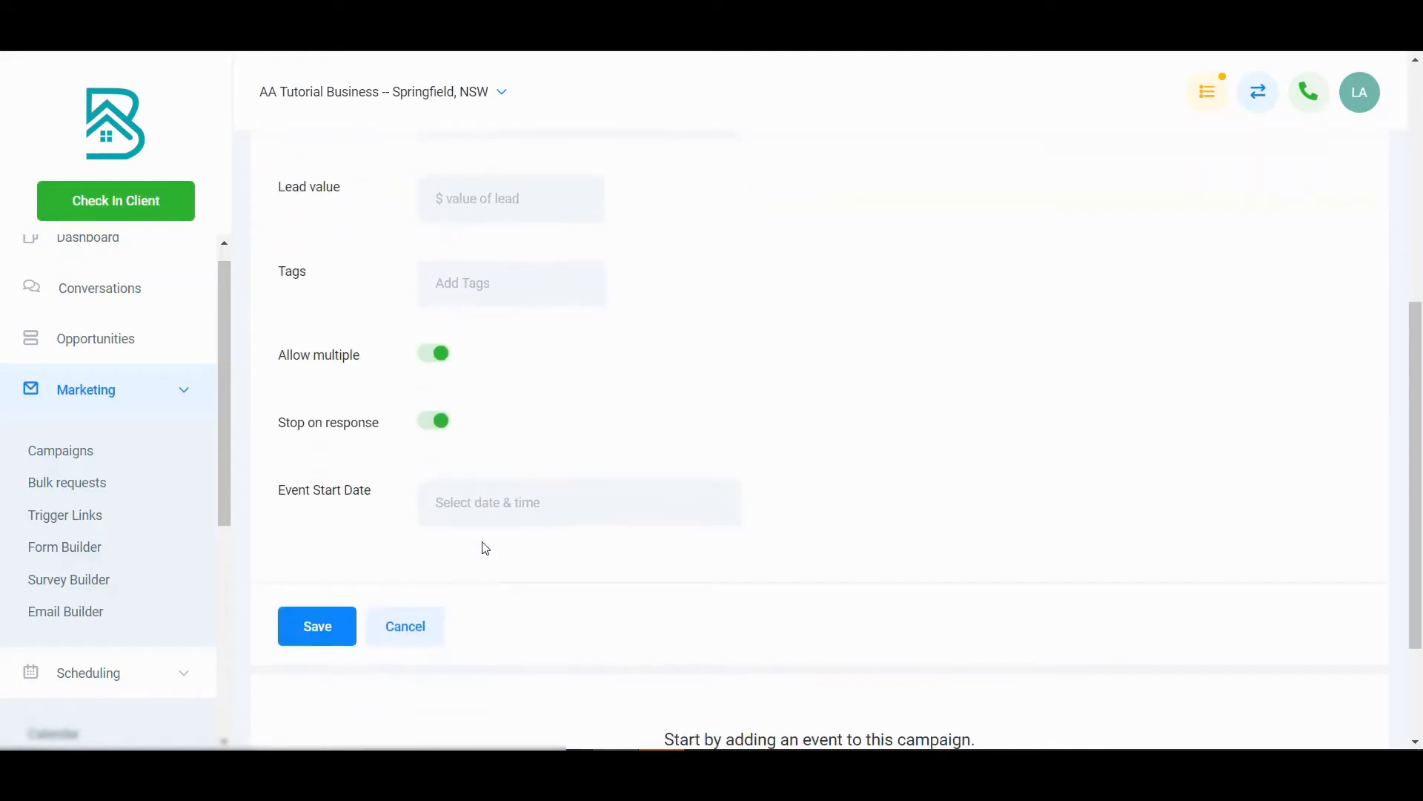
{"action": "scroll", "coordinate": [436, 588], "scroll_direction": "up", "scroll_amount": 2}
{"action": "scroll", "coordinate": [438, 591], "scroll_direction": "up", "scroll_amount": 3}
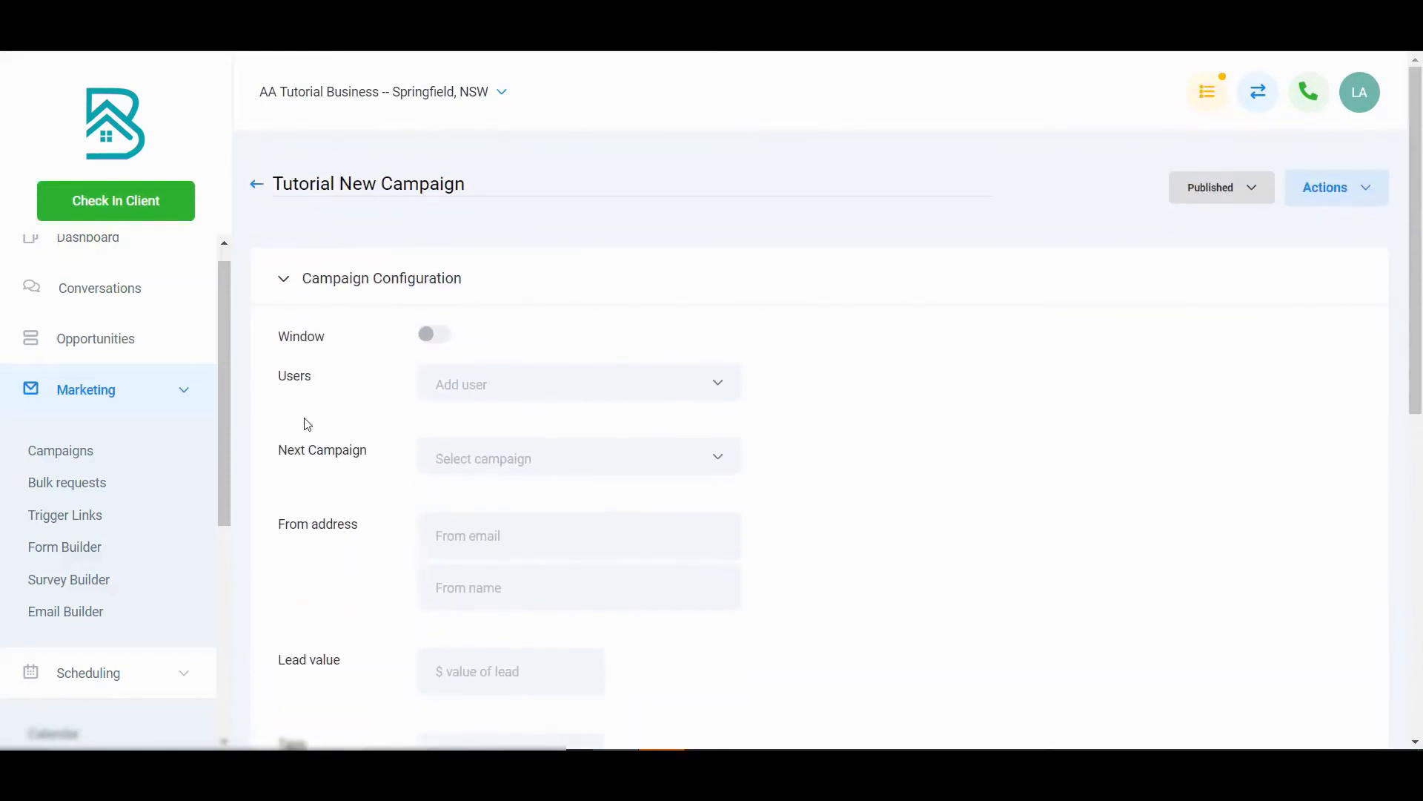
{"action": "left_click", "coordinate": [283, 288]}
{"action": "left_click", "coordinate": [282, 287]}
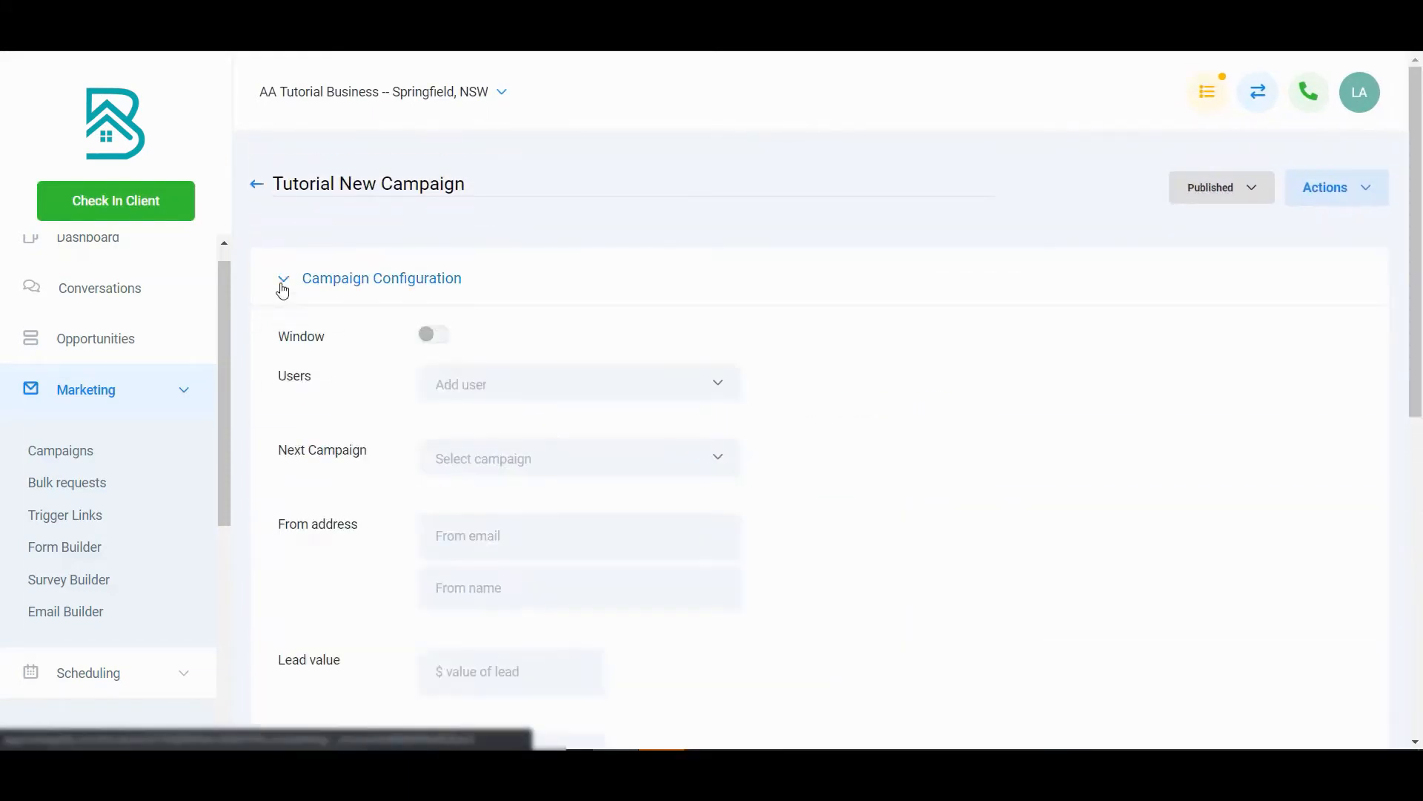
{"action": "scroll", "coordinate": [320, 315], "scroll_direction": "down", "scroll_amount": 2}
{"action": "scroll", "coordinate": [325, 324], "scroll_direction": "up", "scroll_amount": 2}
{"action": "scroll", "coordinate": [325, 324], "scroll_direction": "down", "scroll_amount": 5}
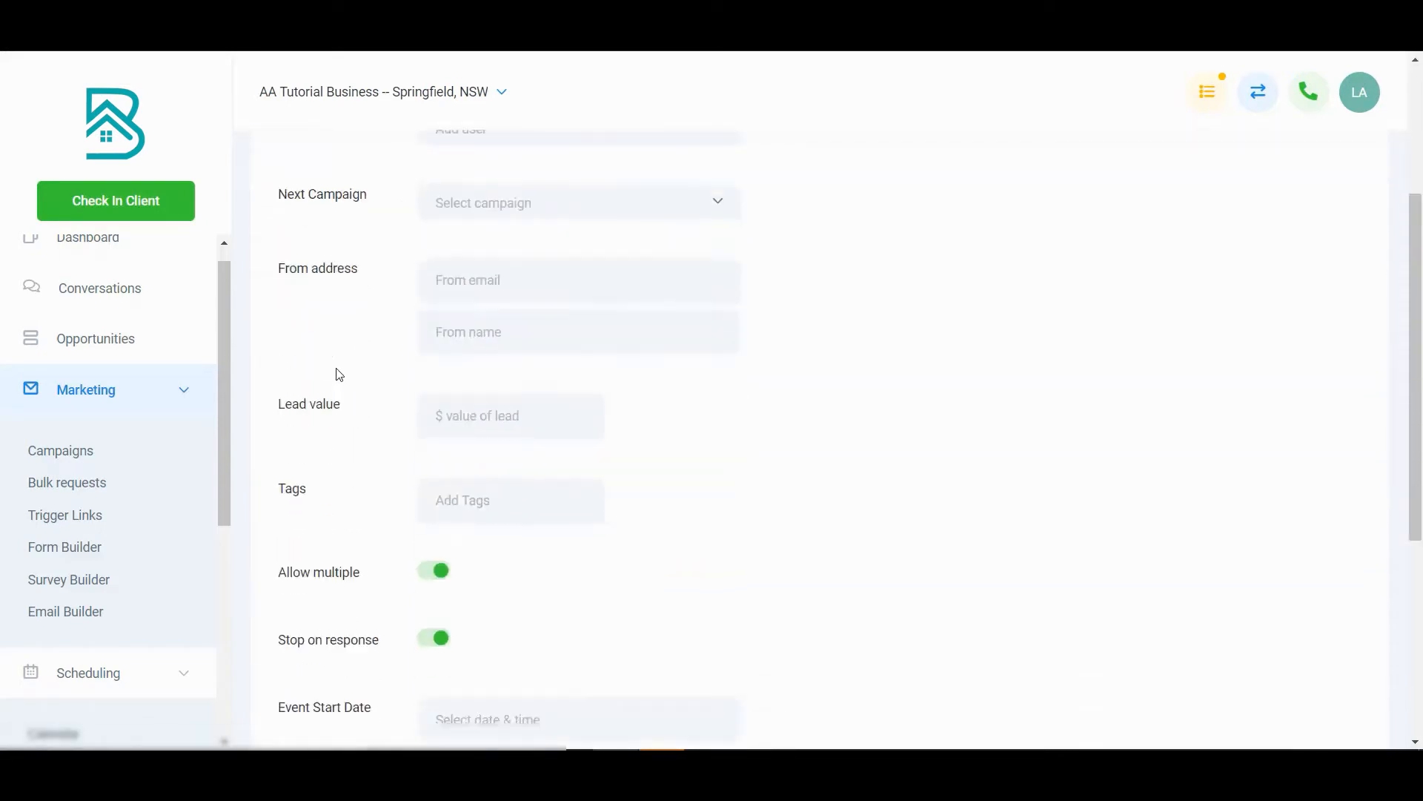
{"action": "left_click", "coordinate": [410, 680]}
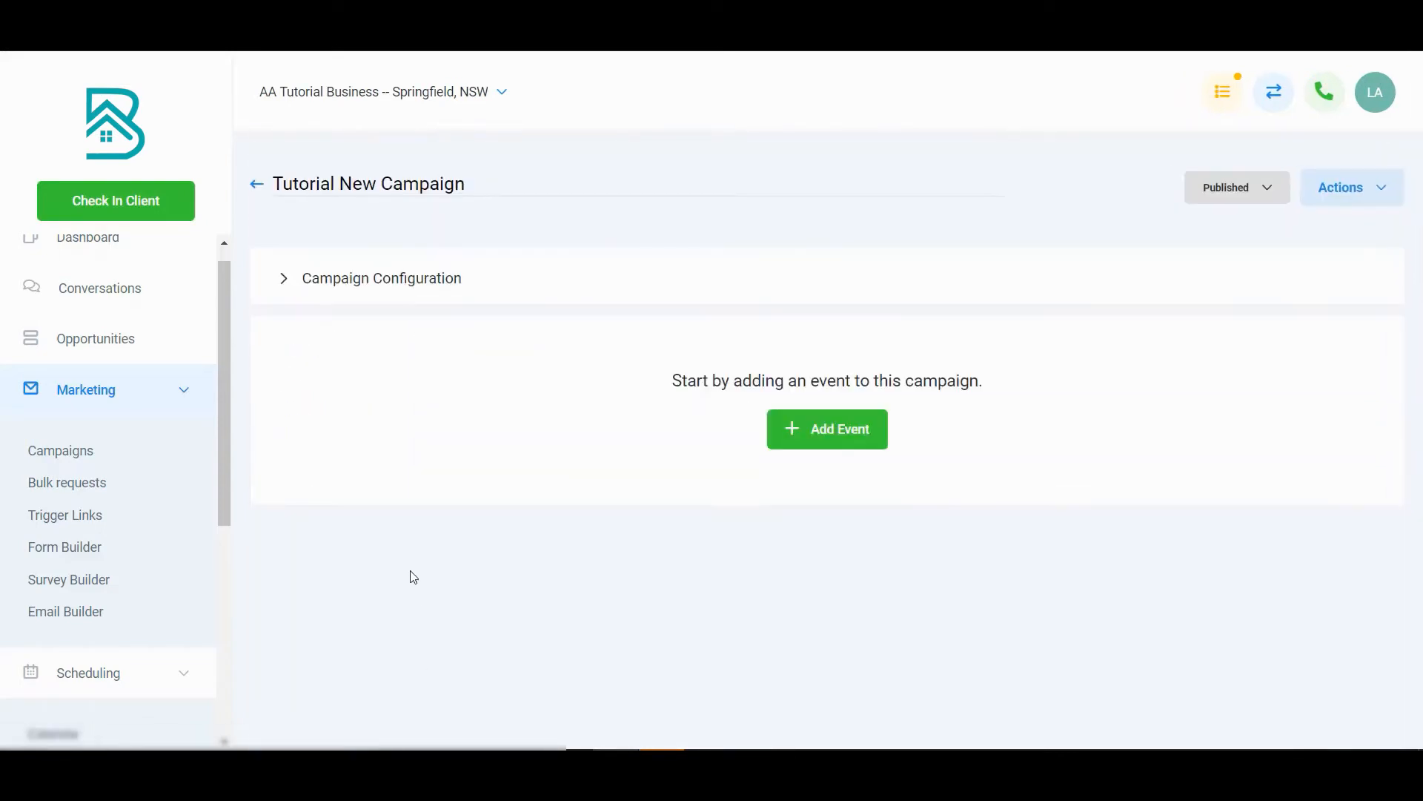
View the event types that can be added to the campaign and close the selection
{"action": "left_click", "coordinate": [831, 439]}
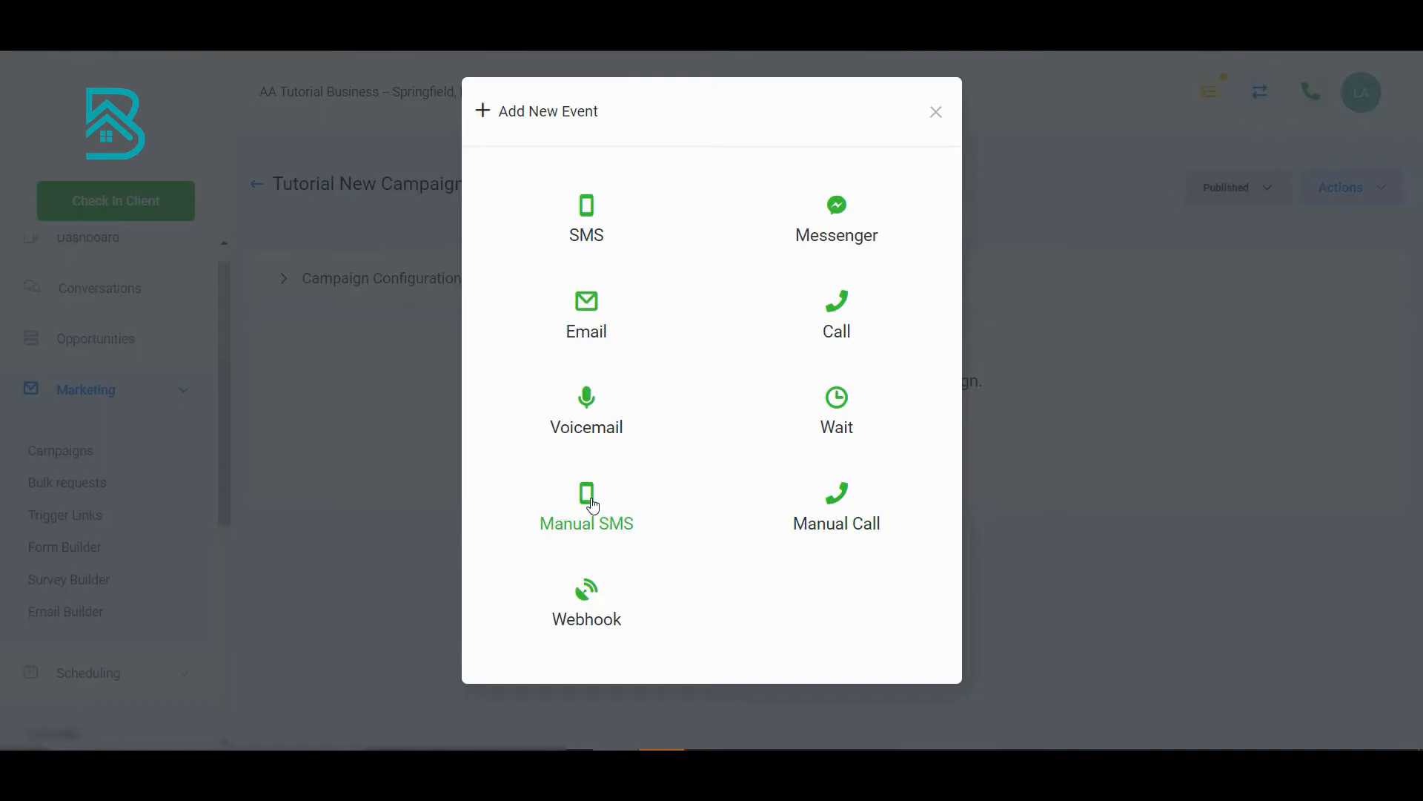
{"action": "left_click", "coordinate": [382, 549]}
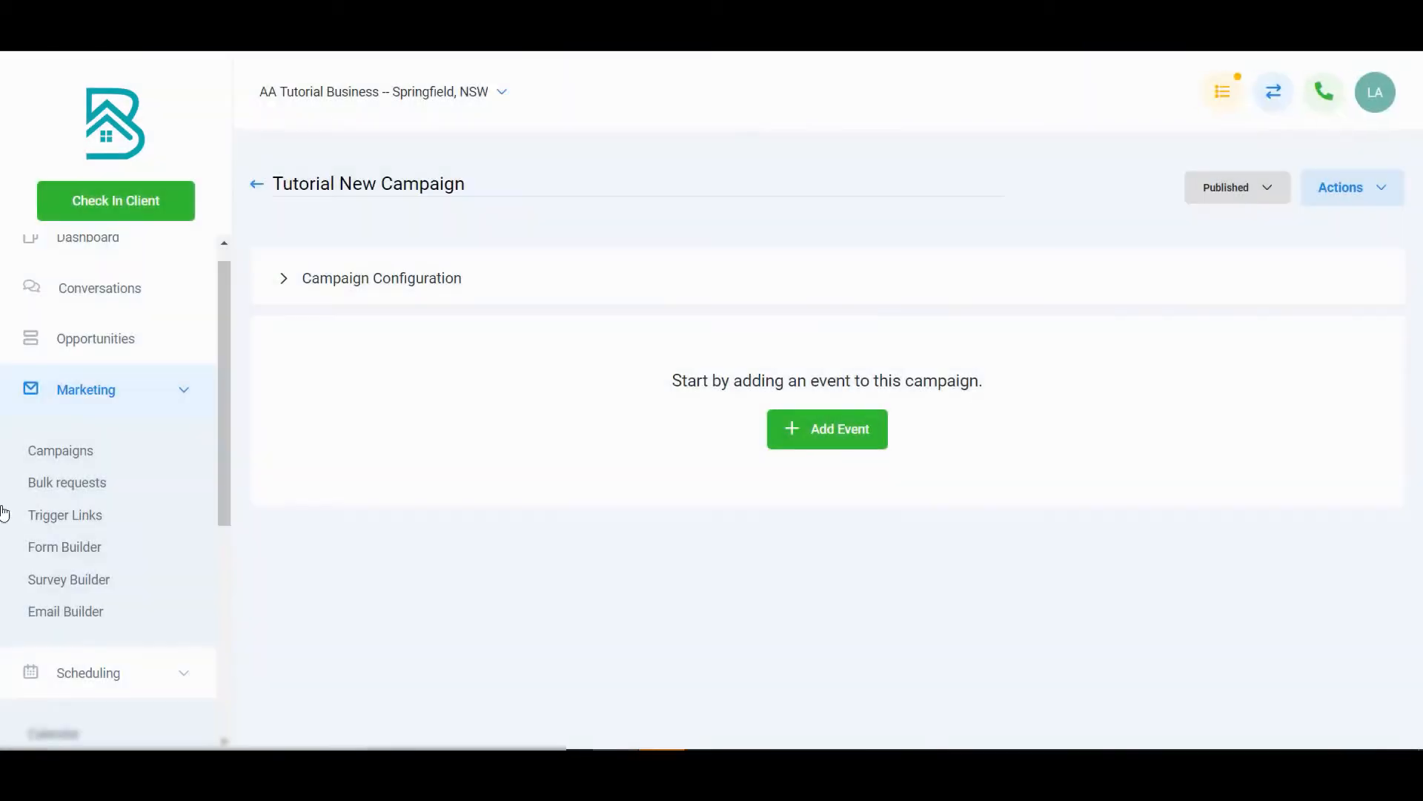
Open the contacts' Manual Actions page and view its assignee options
{"action": "scroll", "coordinate": [66, 501], "scroll_direction": "down", "scroll_amount": 5}
{"action": "left_click", "coordinate": [115, 475]}
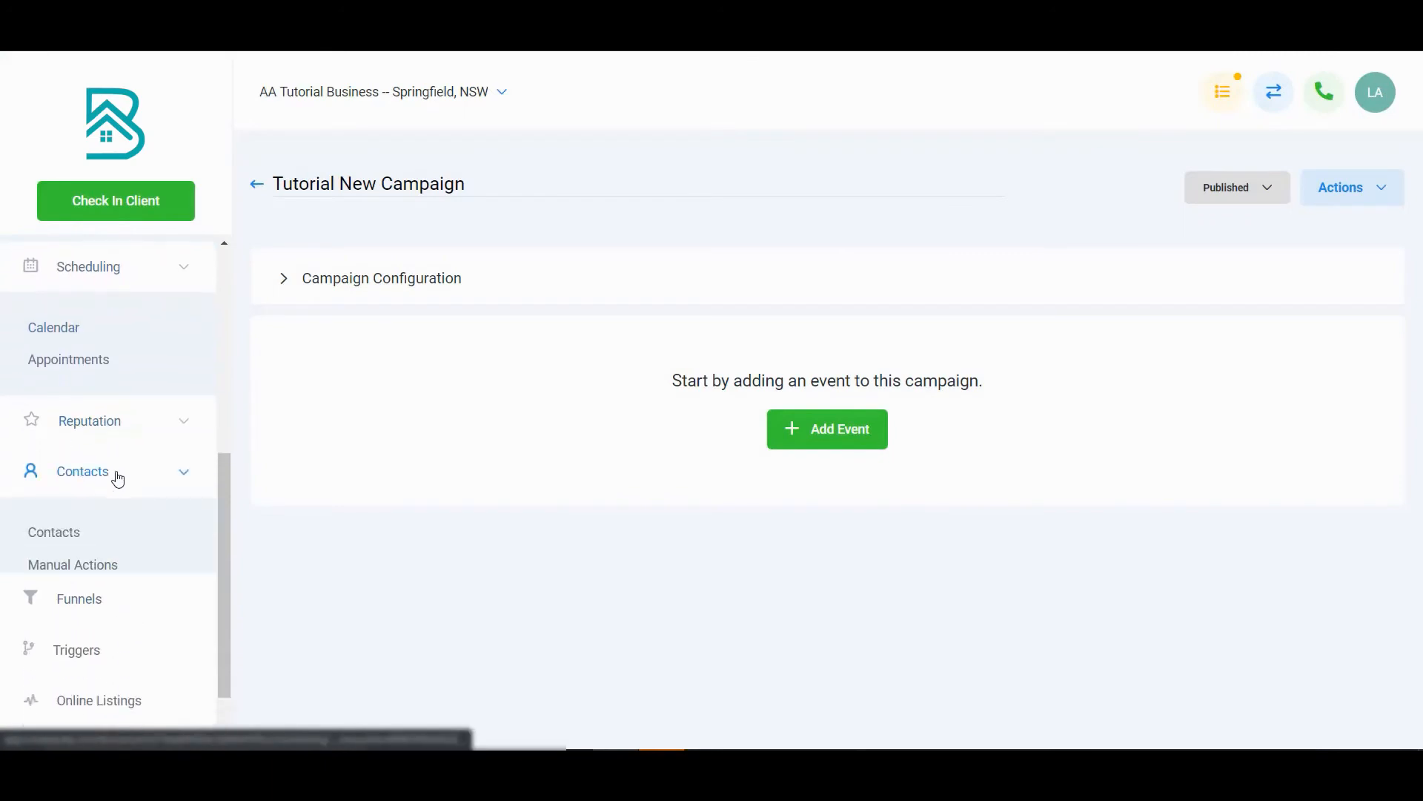
{"action": "left_click", "coordinate": [85, 567]}
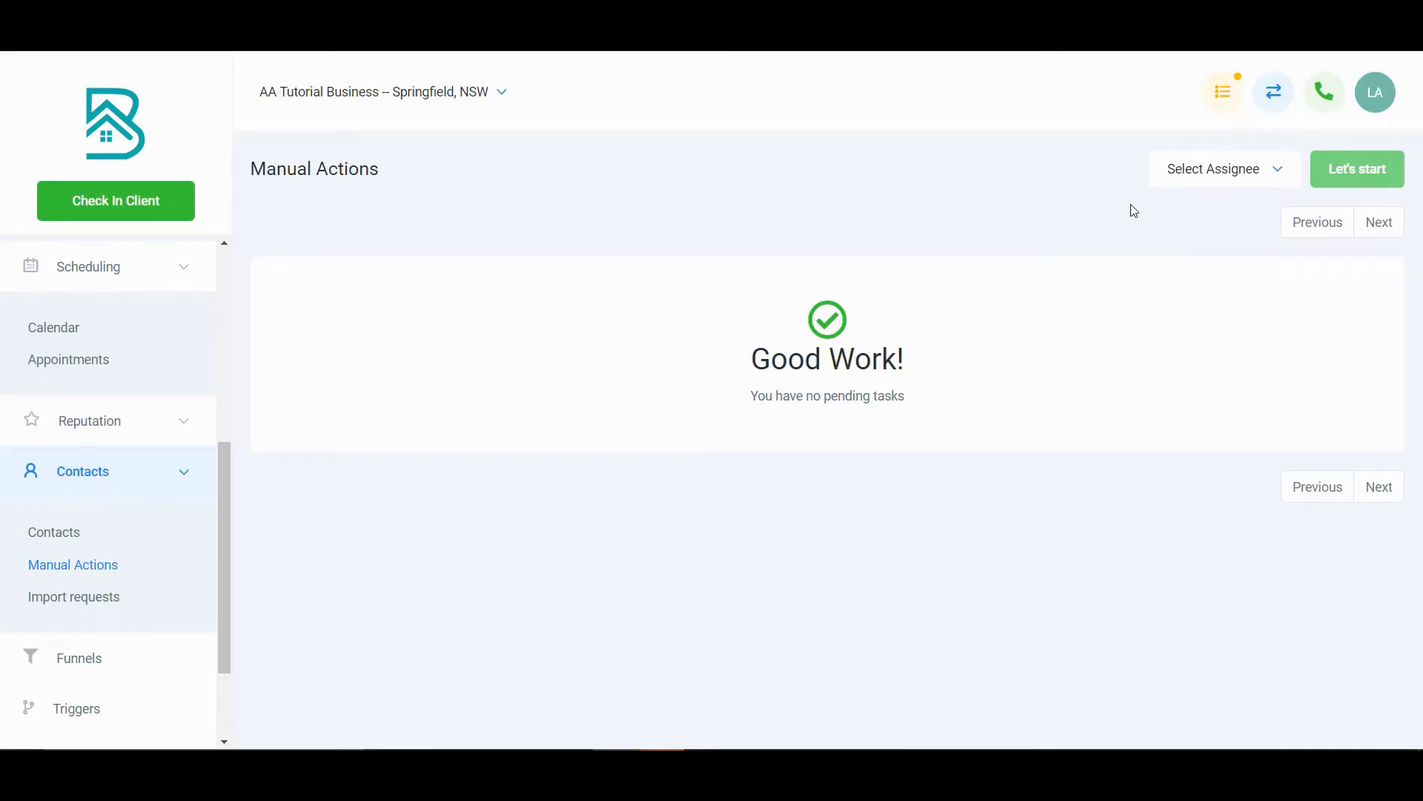
{"action": "left_click", "coordinate": [1184, 177]}
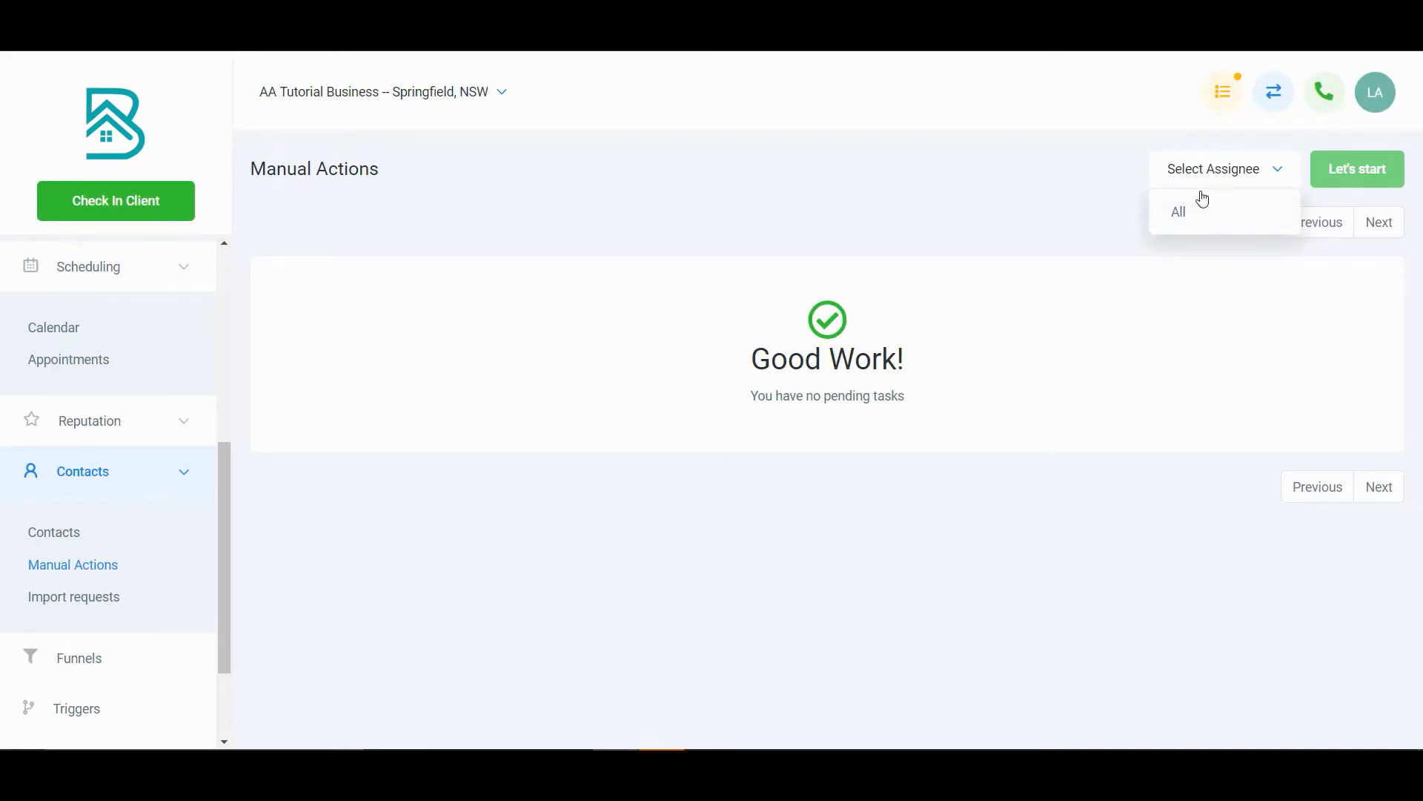
{"action": "left_click", "coordinate": [1066, 200]}
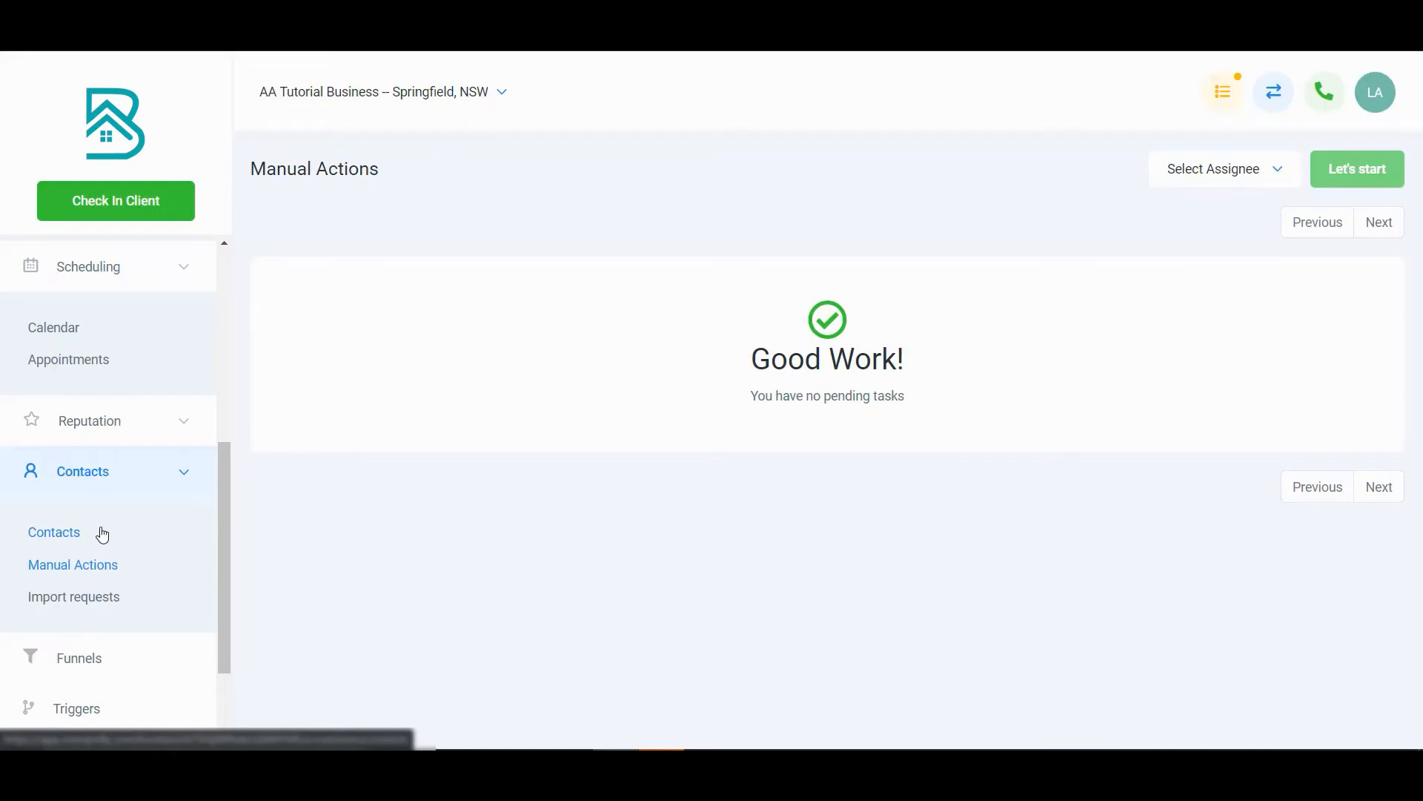
Return to the list of marketing campaigns
{"action": "scroll", "coordinate": [102, 533], "scroll_direction": "up", "scroll_amount": 1}
{"action": "scroll", "coordinate": [102, 534], "scroll_direction": "up", "scroll_amount": 5}
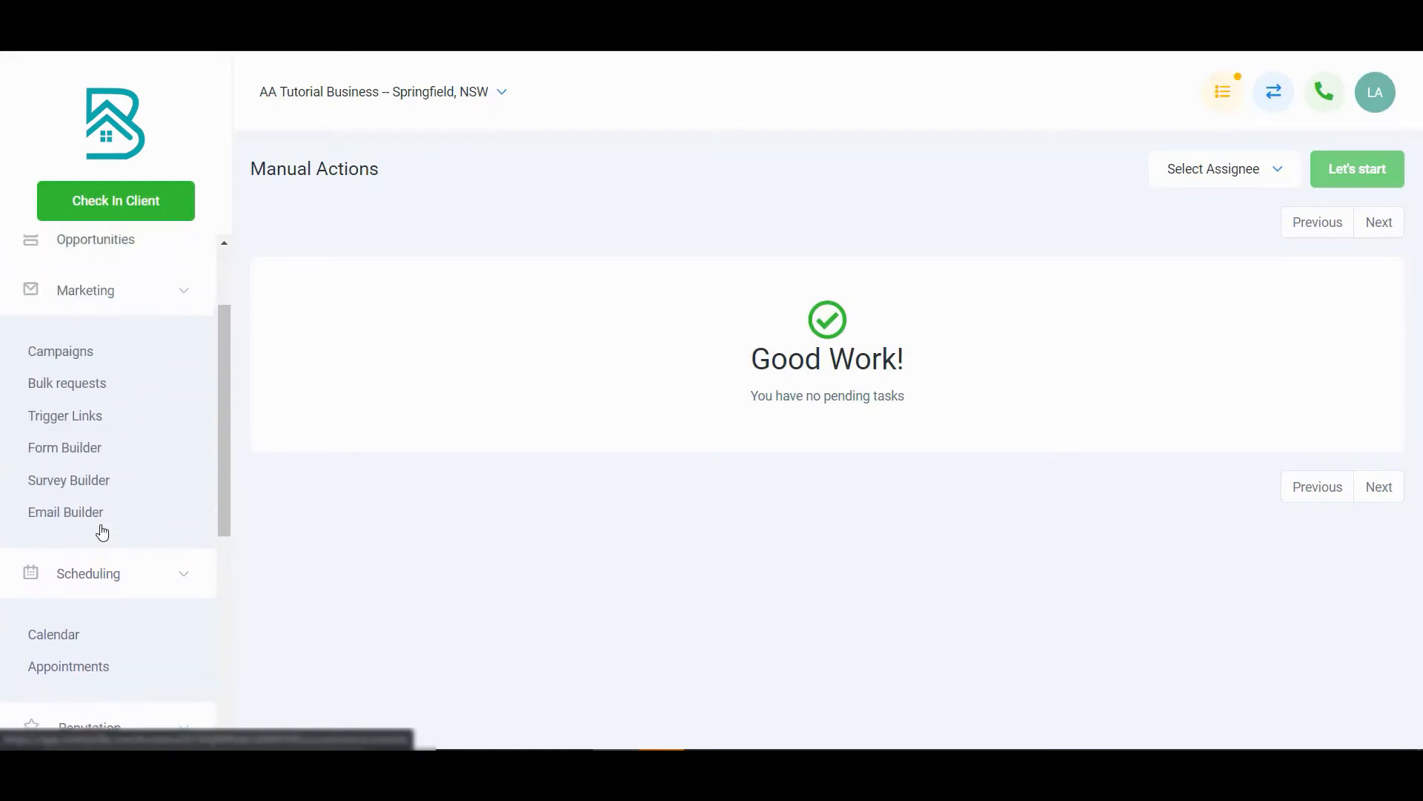
{"action": "left_click", "coordinate": [80, 400]}
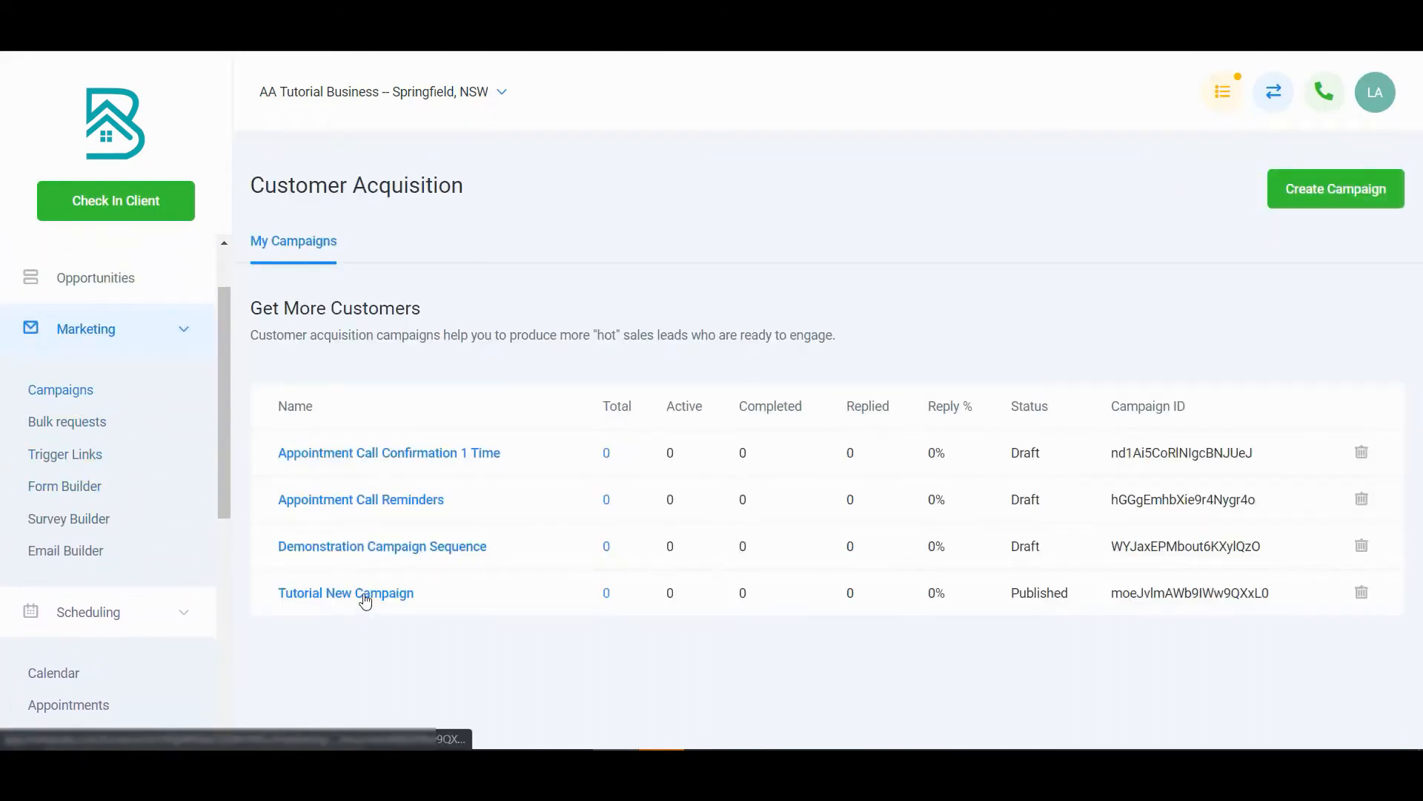
Open Tutorial New Campaign, view the custom time options of a new Webhook event, and remove that event from the campaign
{"action": "left_click", "coordinate": [359, 593]}
{"action": "left_click", "coordinate": [813, 443]}
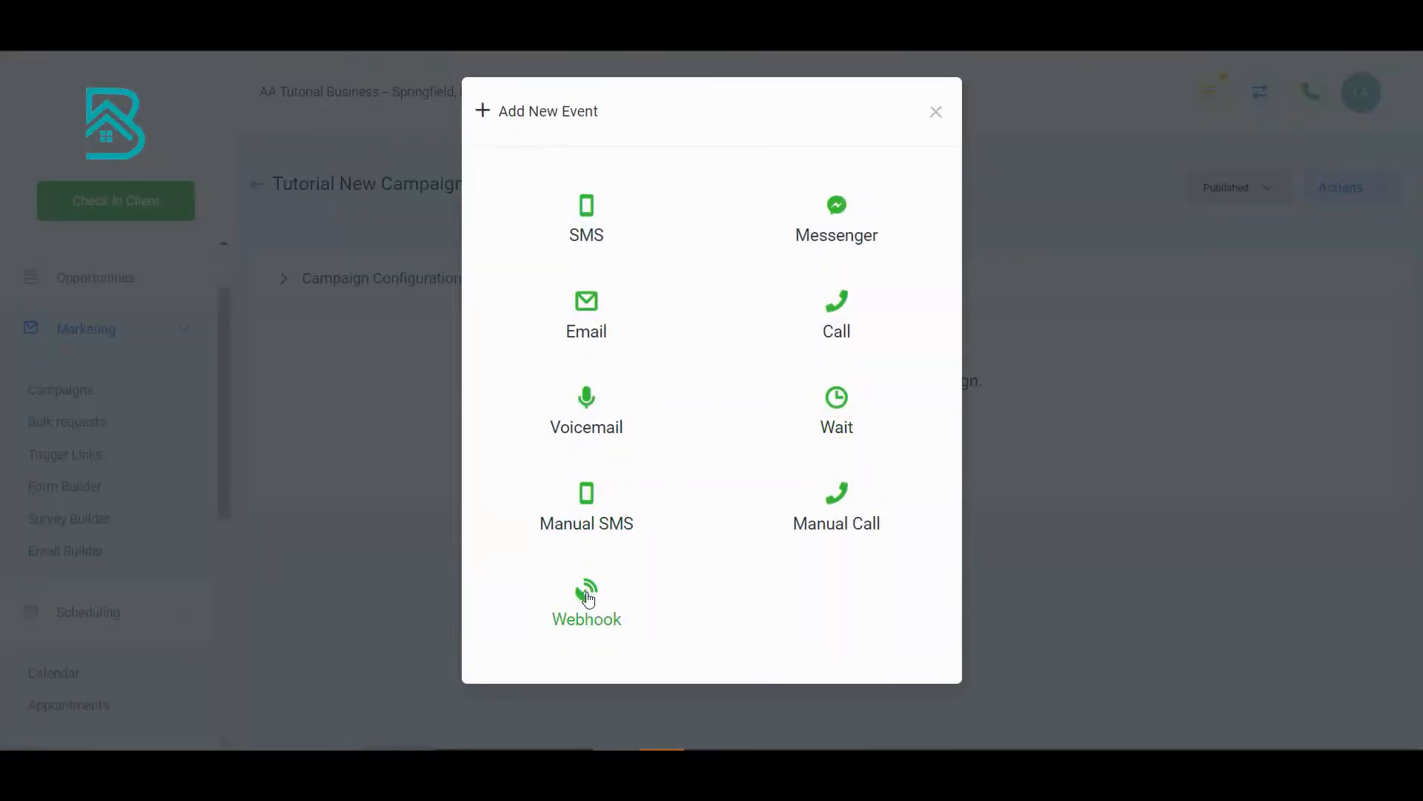
{"action": "left_click", "coordinate": [588, 598]}
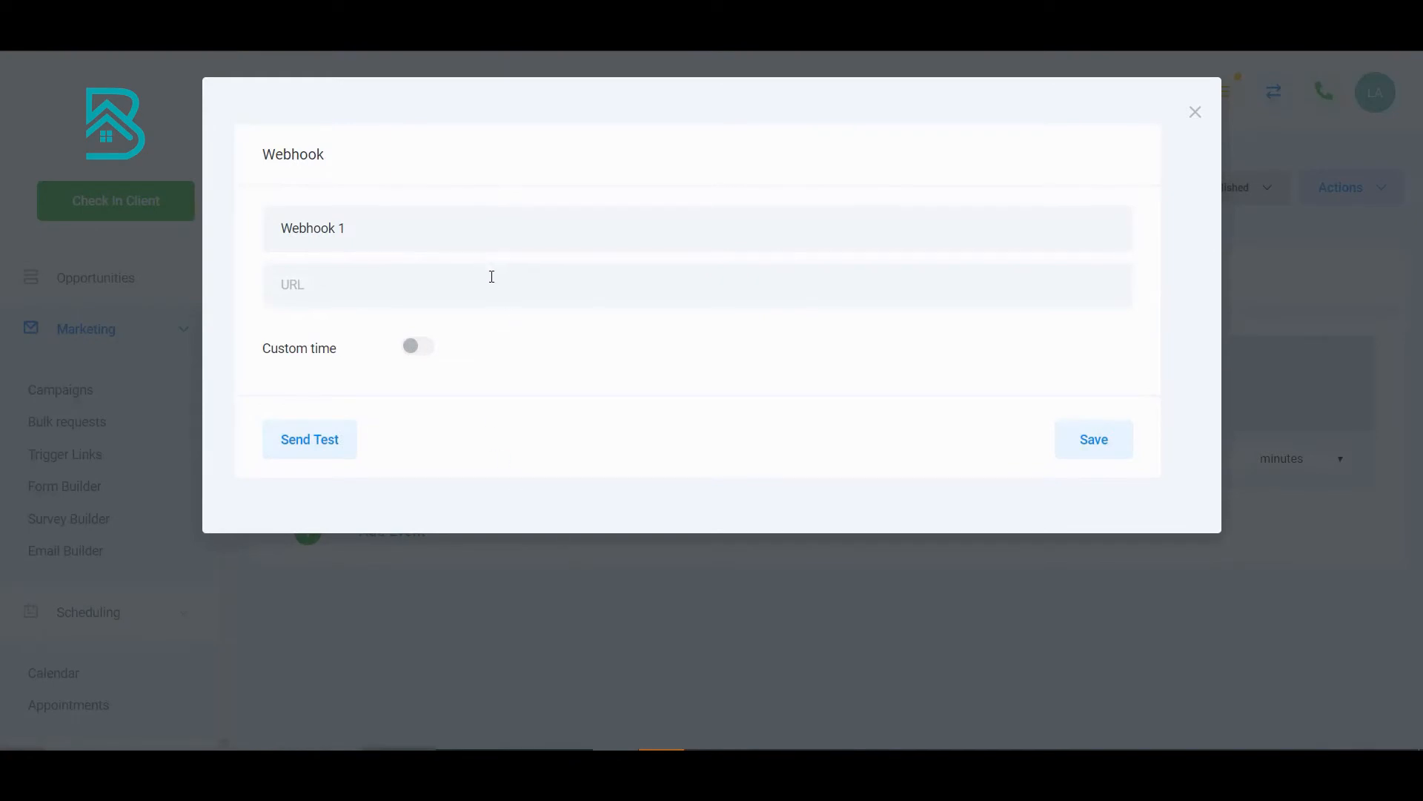
{"action": "left_click", "coordinate": [412, 347]}
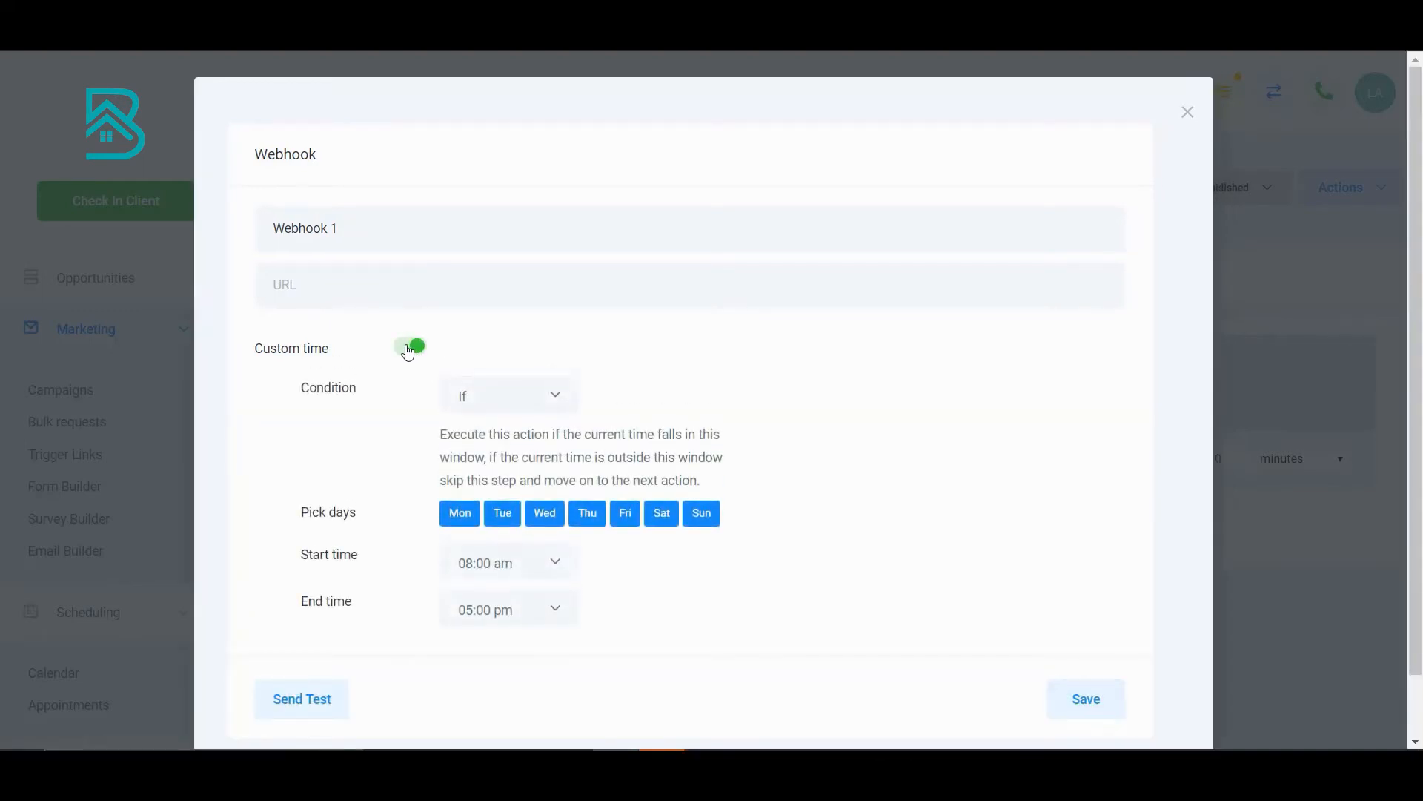
{"action": "left_click", "coordinate": [407, 350]}
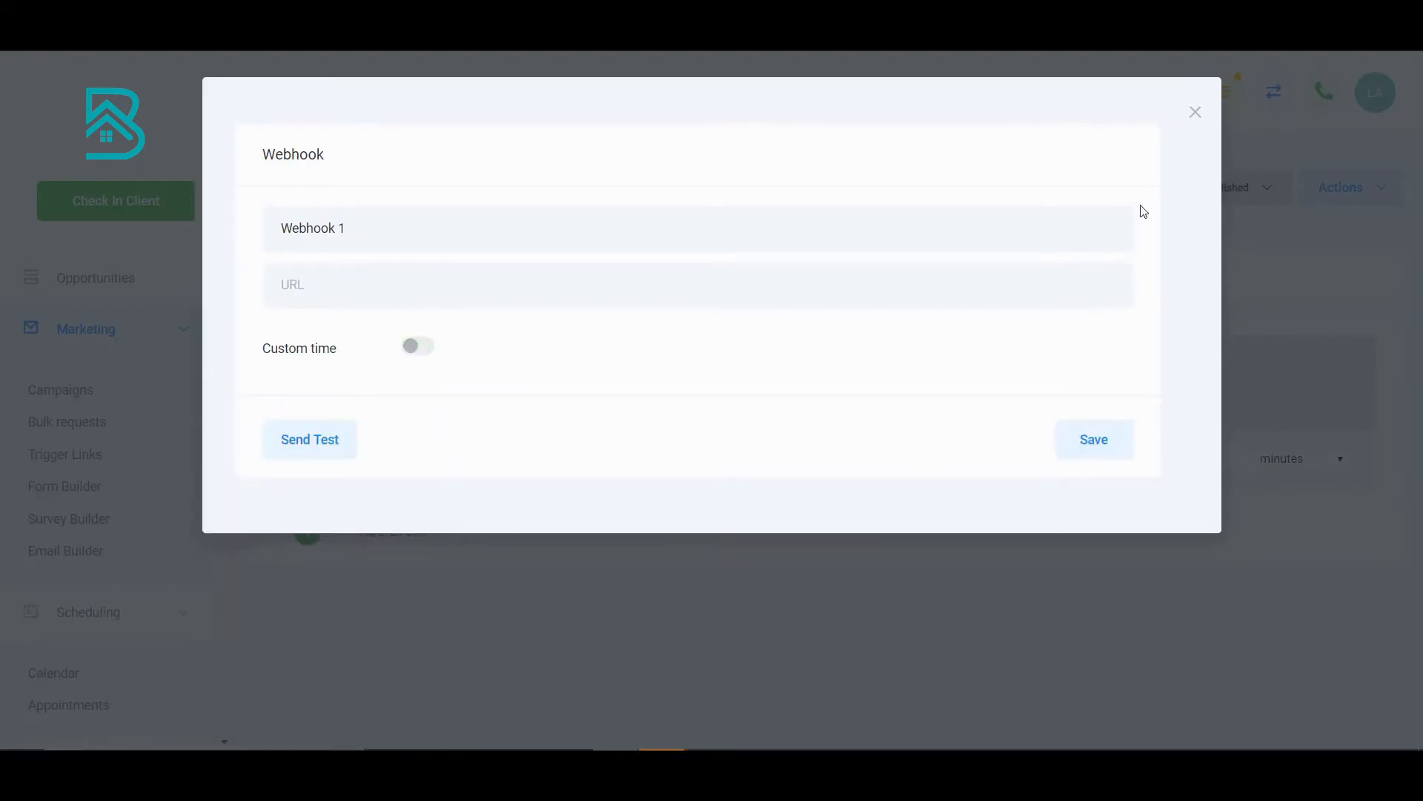
{"action": "left_click", "coordinate": [1193, 115]}
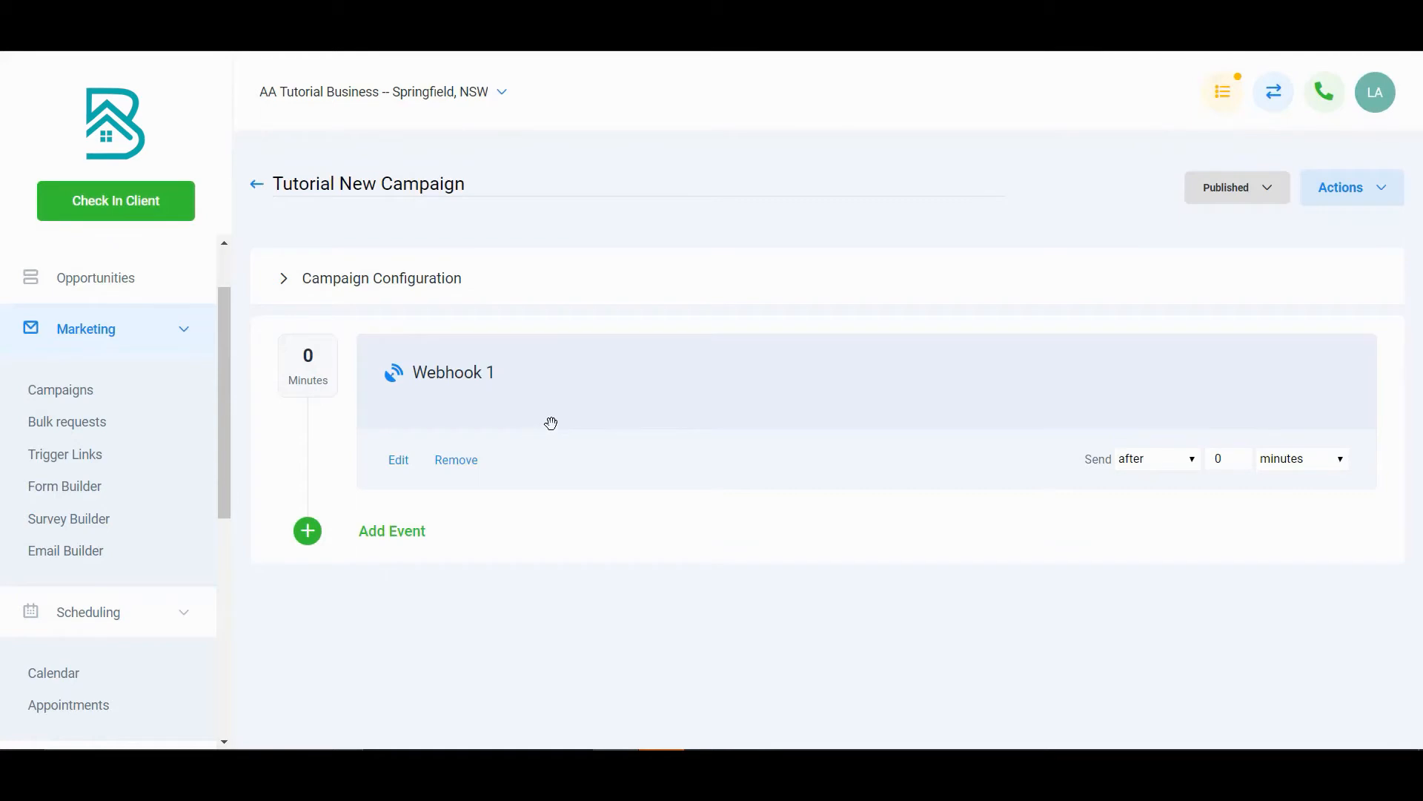
{"action": "left_click", "coordinate": [455, 463]}
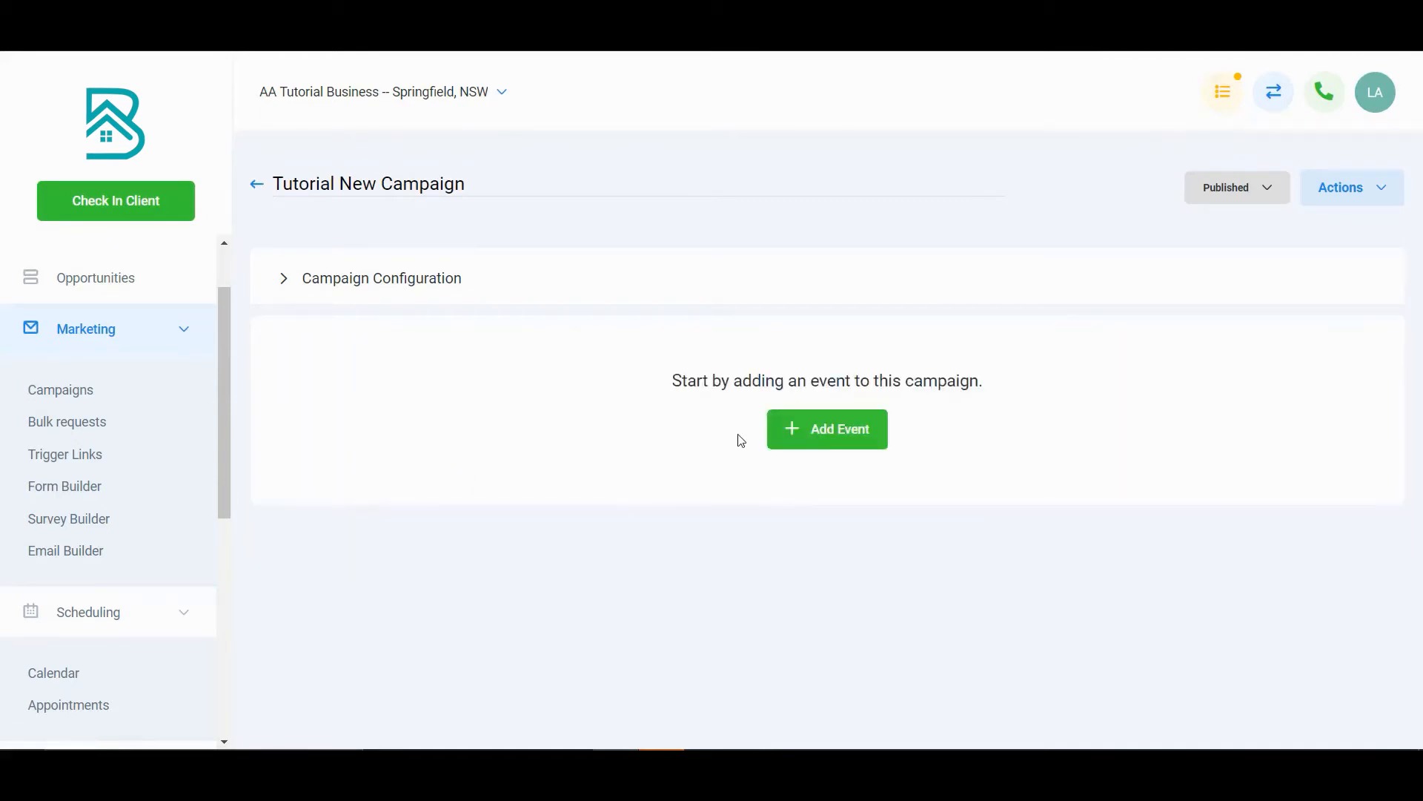
Add an SMS event to the campaign, look over its compose form, and close and remove the event
{"action": "left_click", "coordinate": [845, 434]}
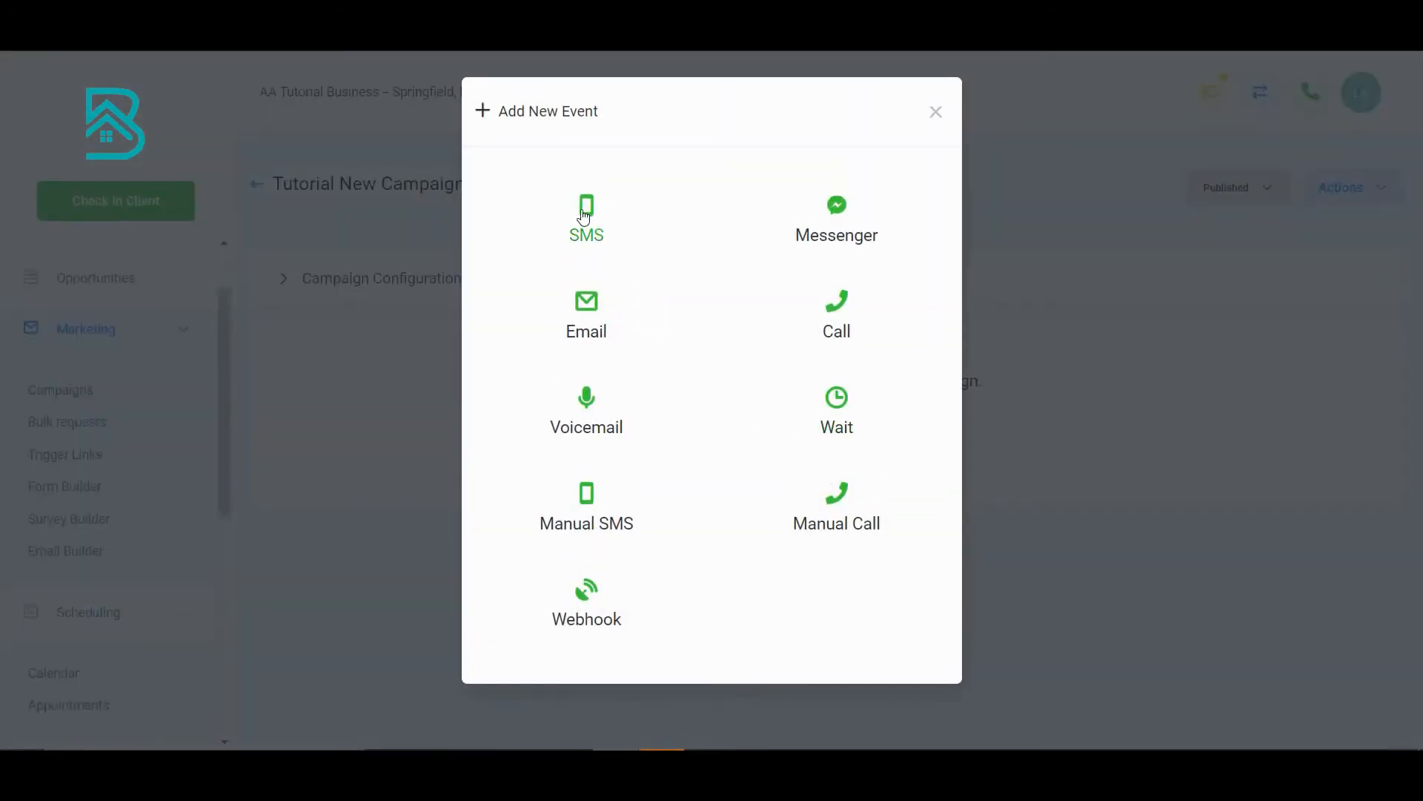
{"action": "left_click", "coordinate": [586, 221]}
{"action": "scroll", "coordinate": [673, 386], "scroll_direction": "down", "scroll_amount": 3}
{"action": "scroll", "coordinate": [671, 378], "scroll_direction": "up", "scroll_amount": 3}
{"action": "scroll", "coordinate": [671, 378], "scroll_direction": "down", "scroll_amount": 1}
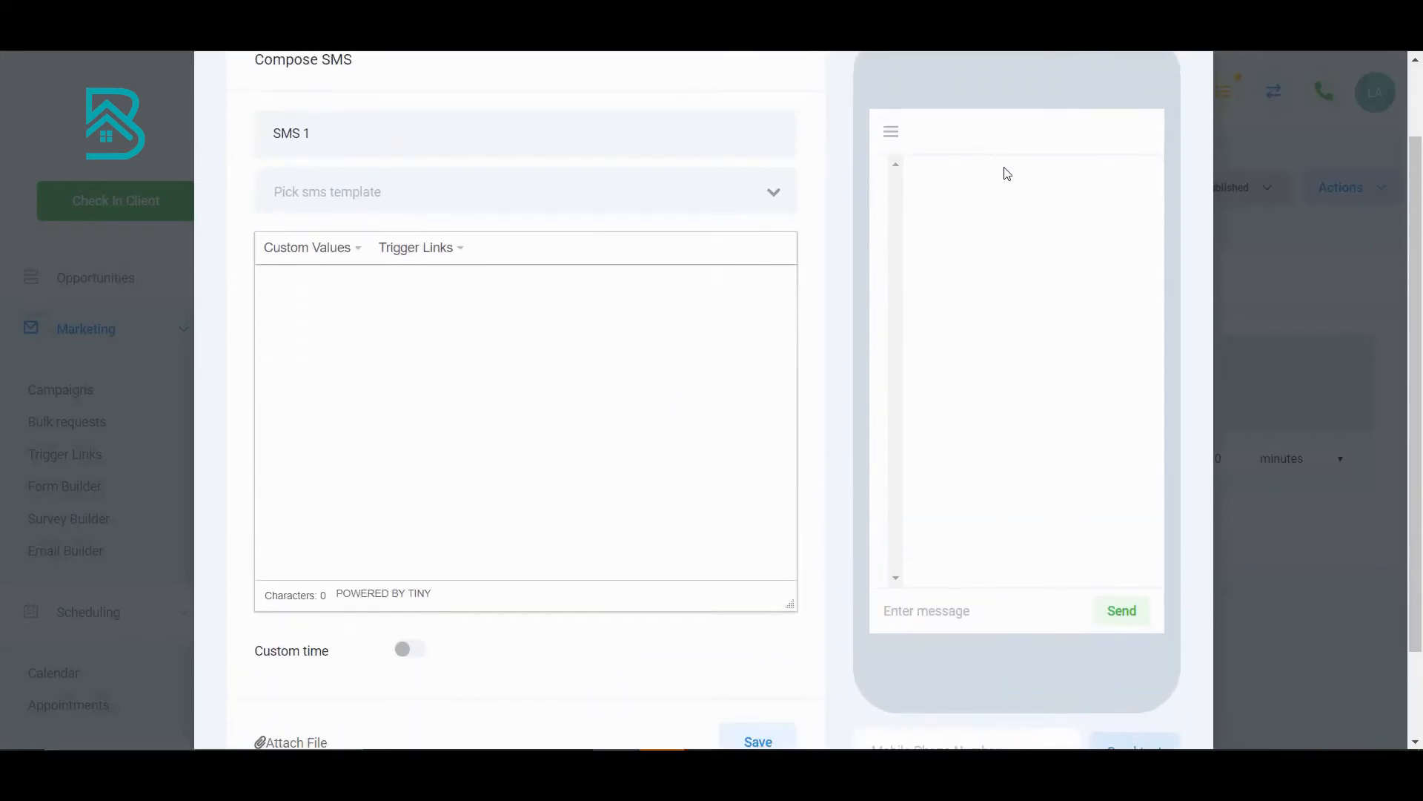
{"action": "scroll", "coordinate": [1007, 173], "scroll_direction": "up", "scroll_amount": 1}
{"action": "left_click", "coordinate": [1187, 113]}
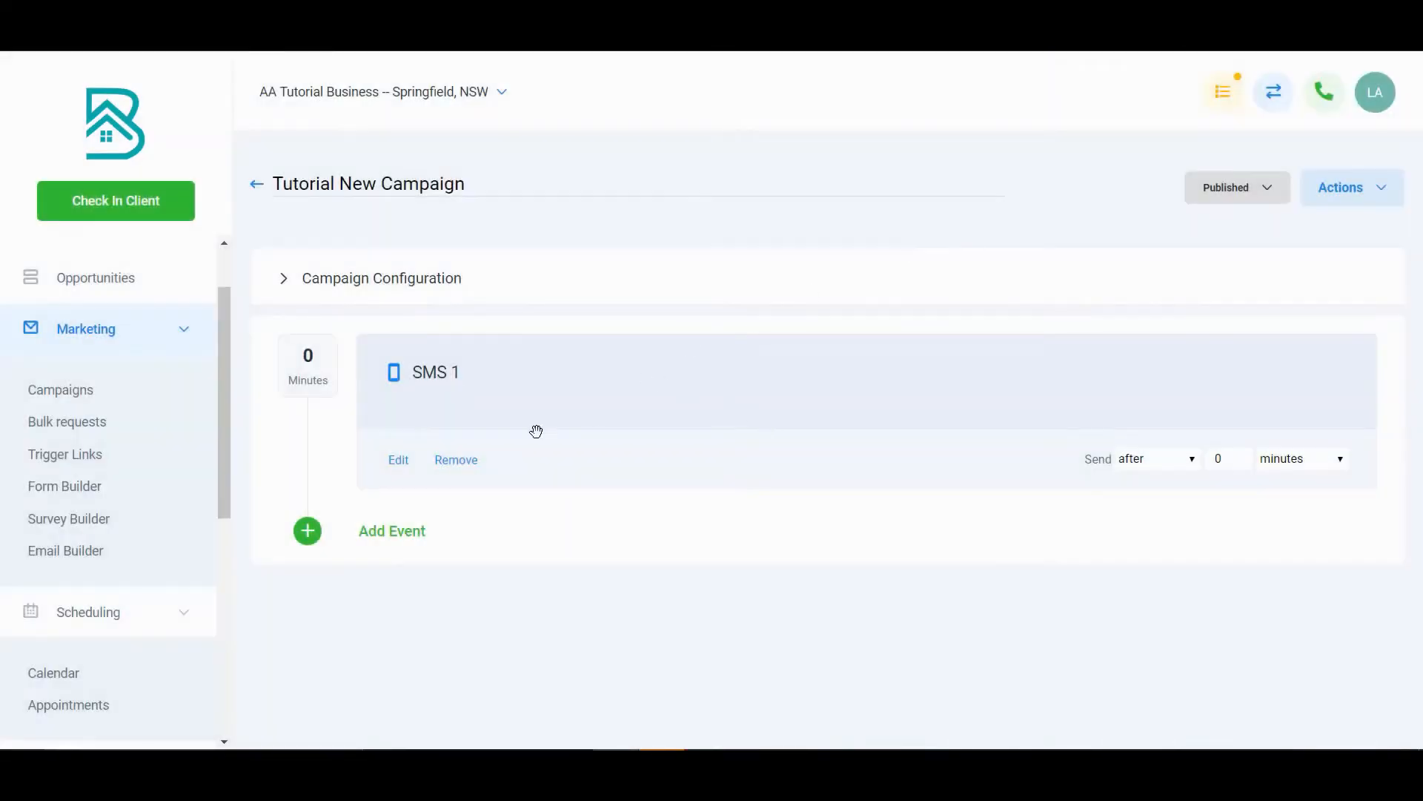
{"action": "left_click", "coordinate": [465, 463]}
Add an Email event to the campaign, view its compose form, and close and remove the event
{"action": "left_click", "coordinate": [791, 429]}
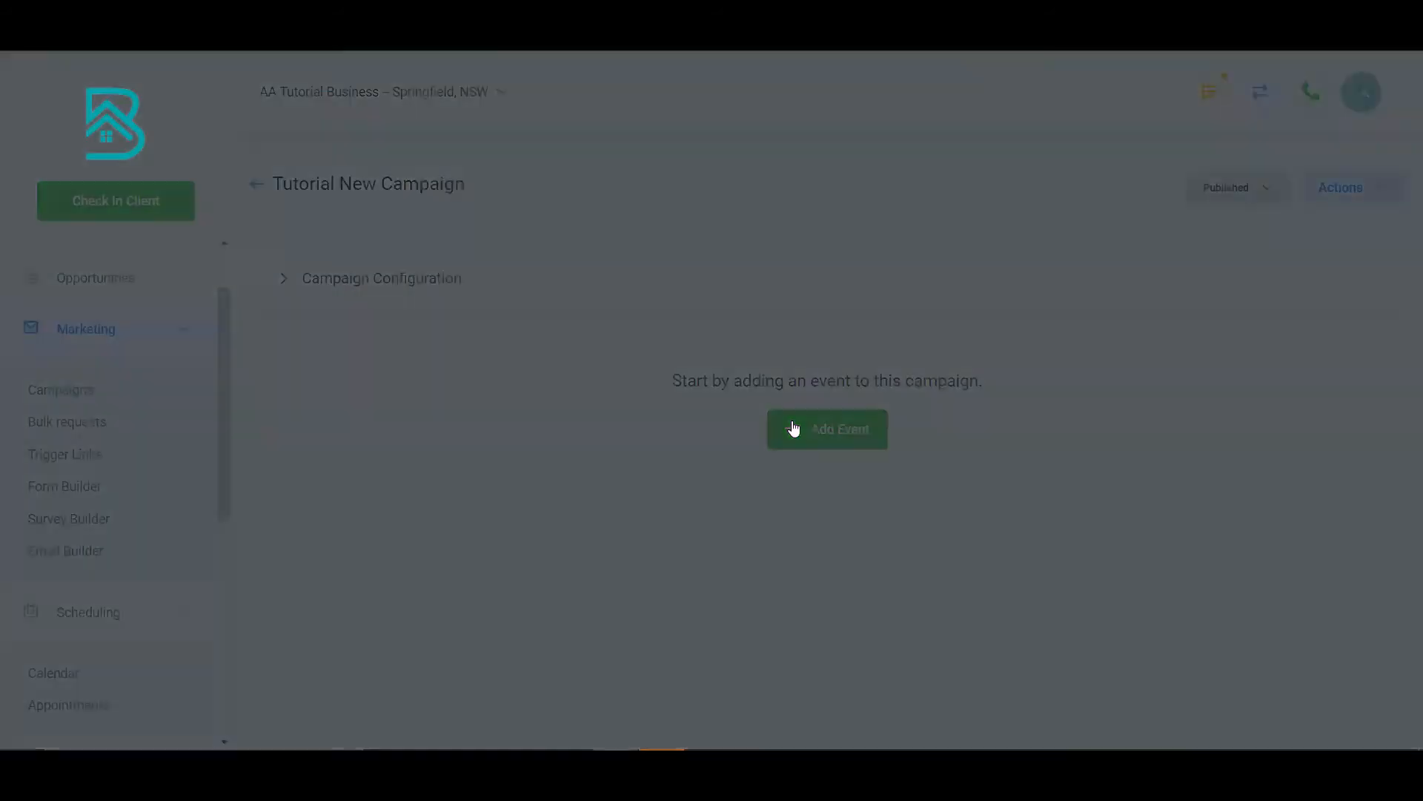
{"action": "left_click", "coordinate": [589, 300]}
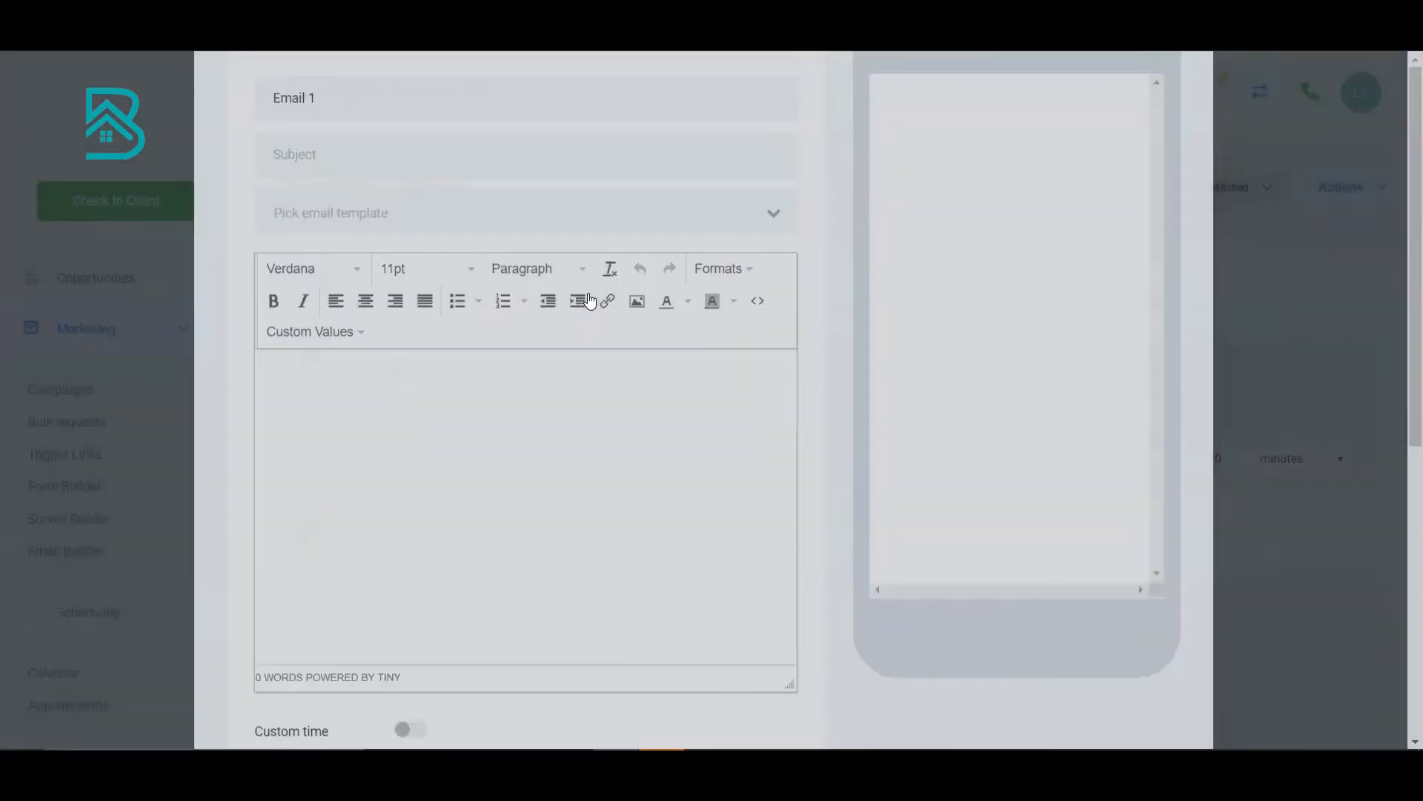
{"action": "left_click", "coordinate": [1187, 113]}
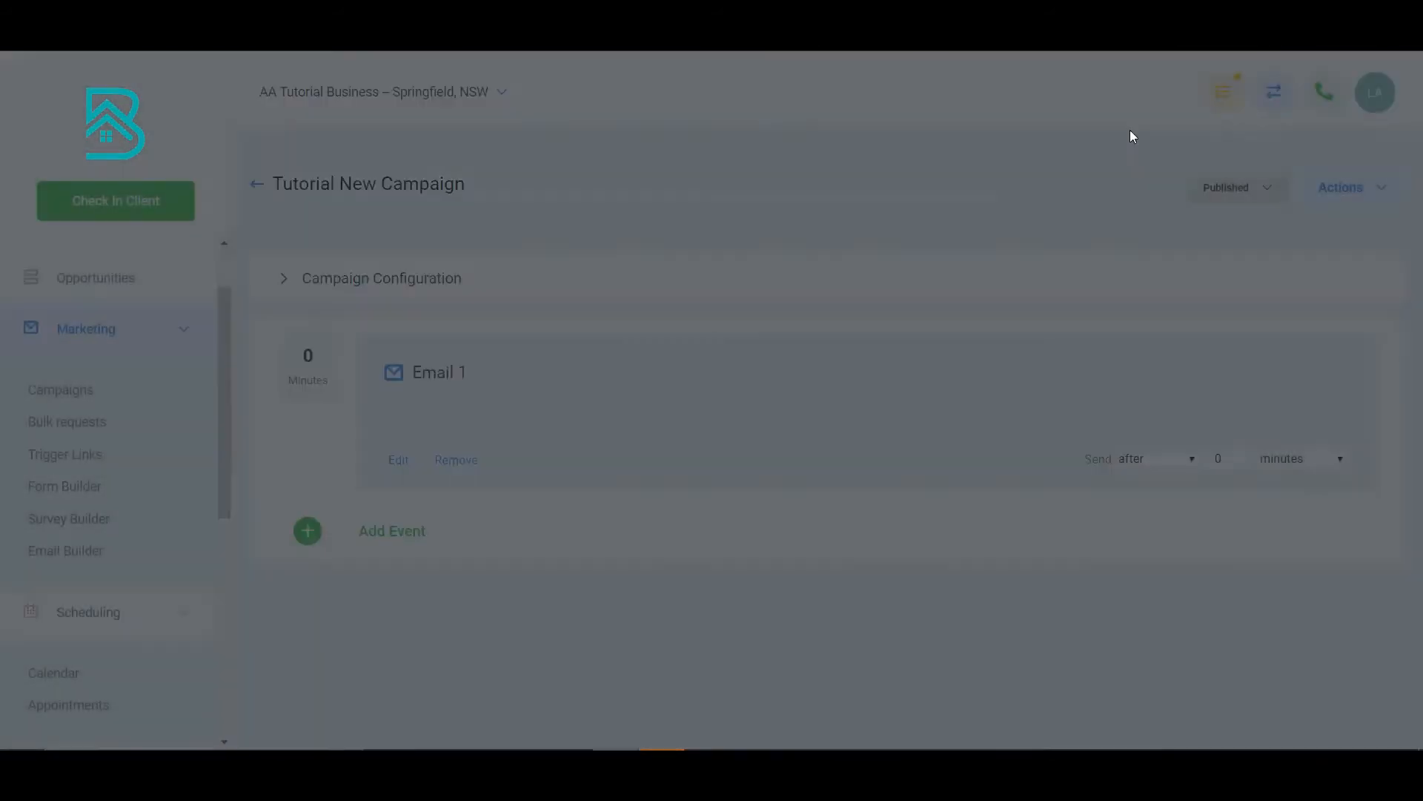
{"action": "left_click", "coordinate": [479, 469]}
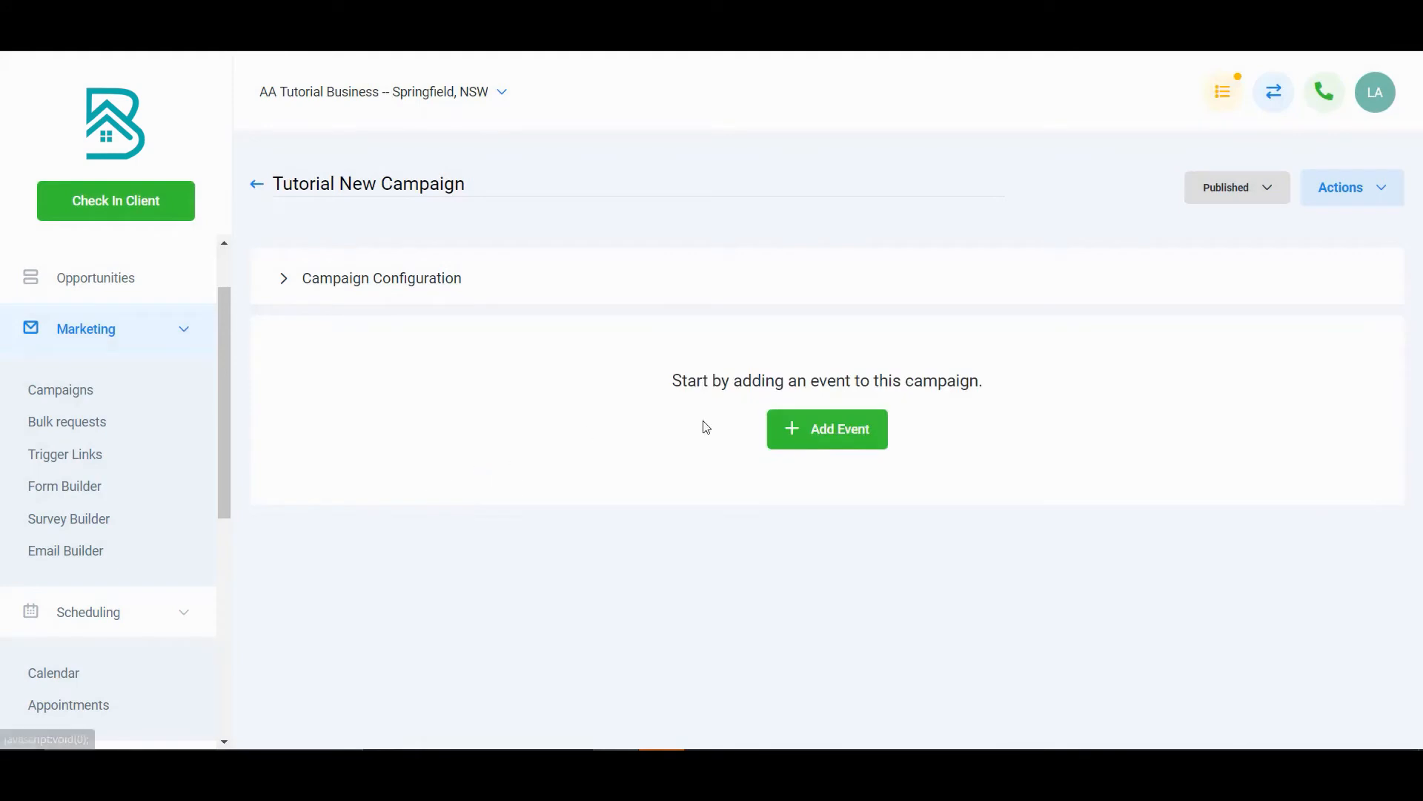
Add an SMS event to the campaign and name it First SMS
{"action": "left_click", "coordinate": [824, 428]}
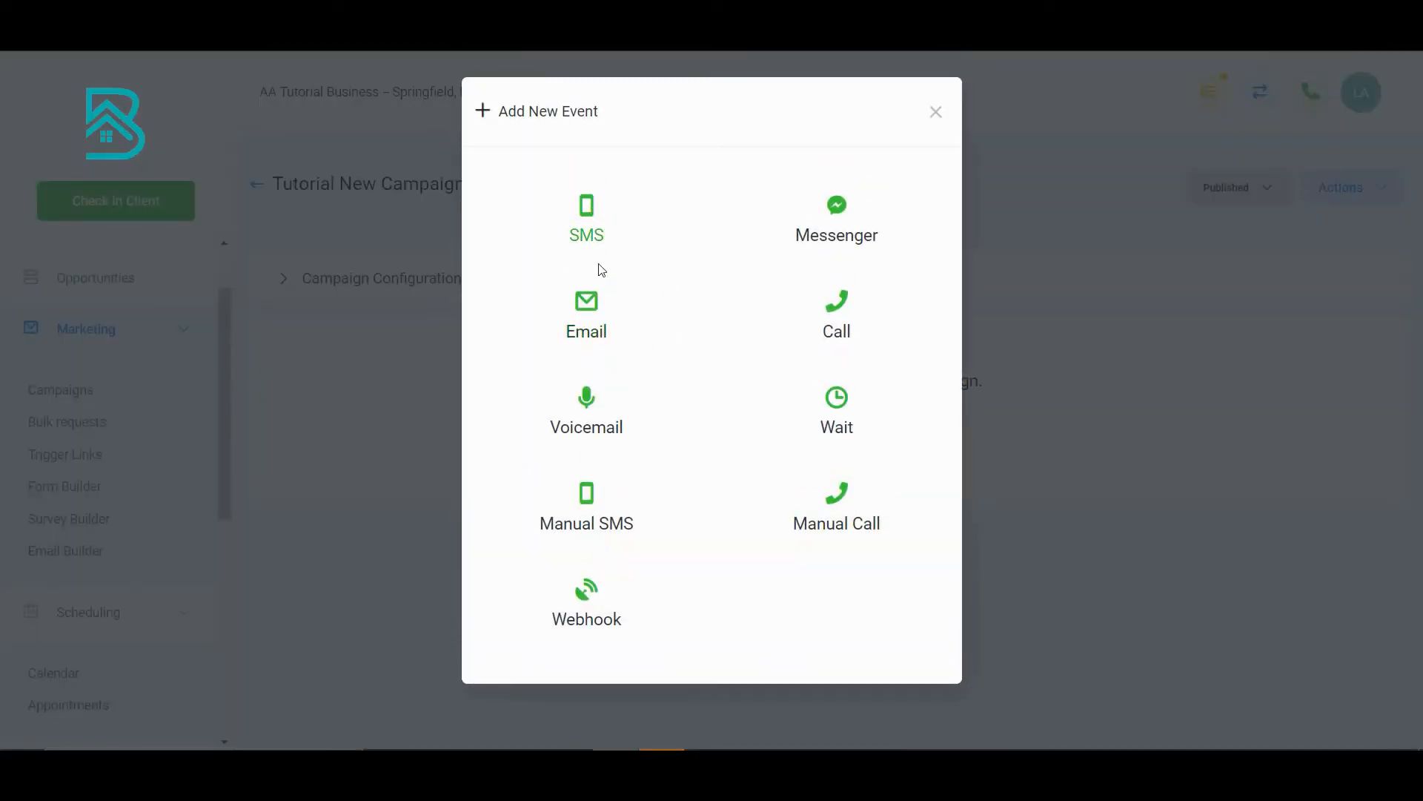
{"action": "left_click", "coordinate": [591, 221]}
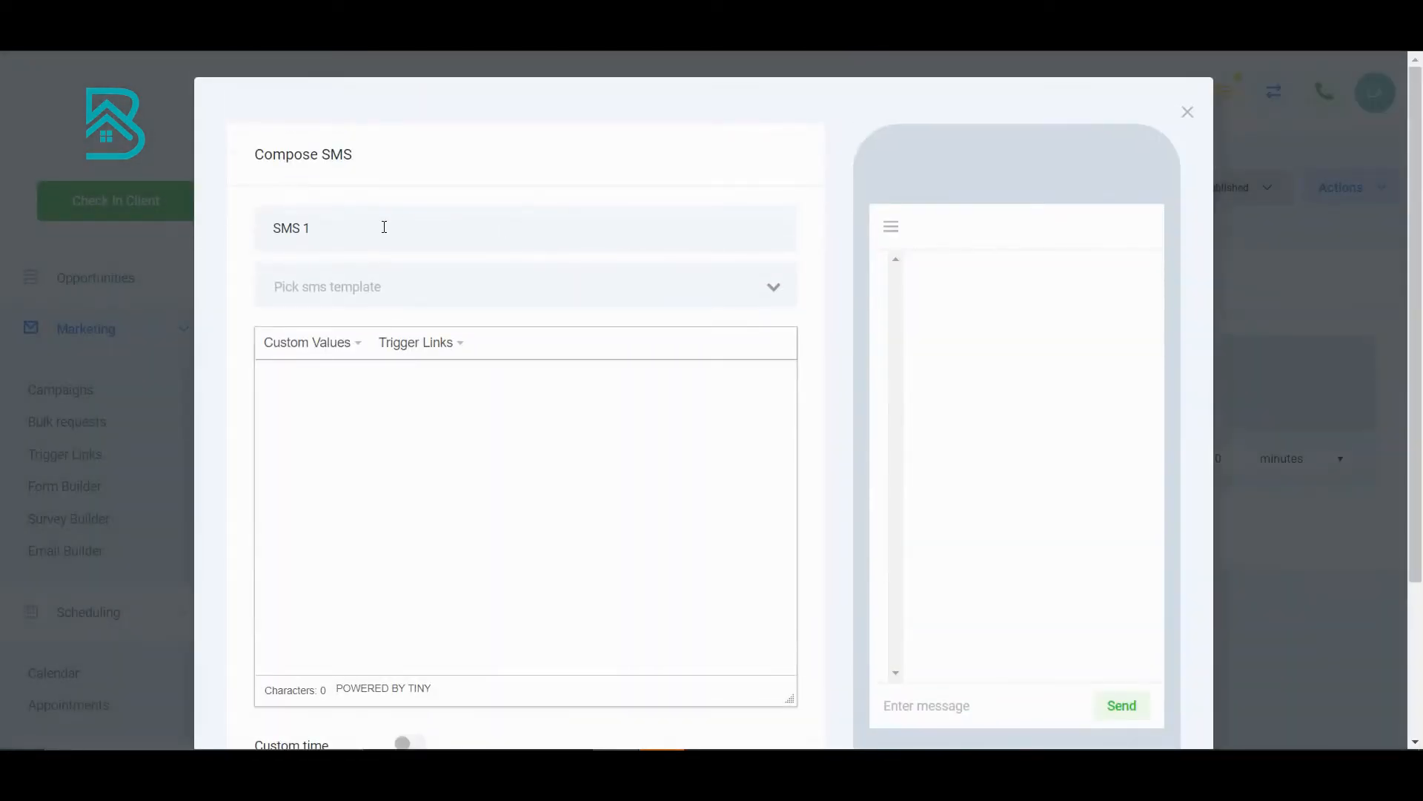
{"action": "left_click_drag", "start_coordinate": [375, 227], "coordinate": [235, 238]}
{"action": "key", "text": "BackSpace"}
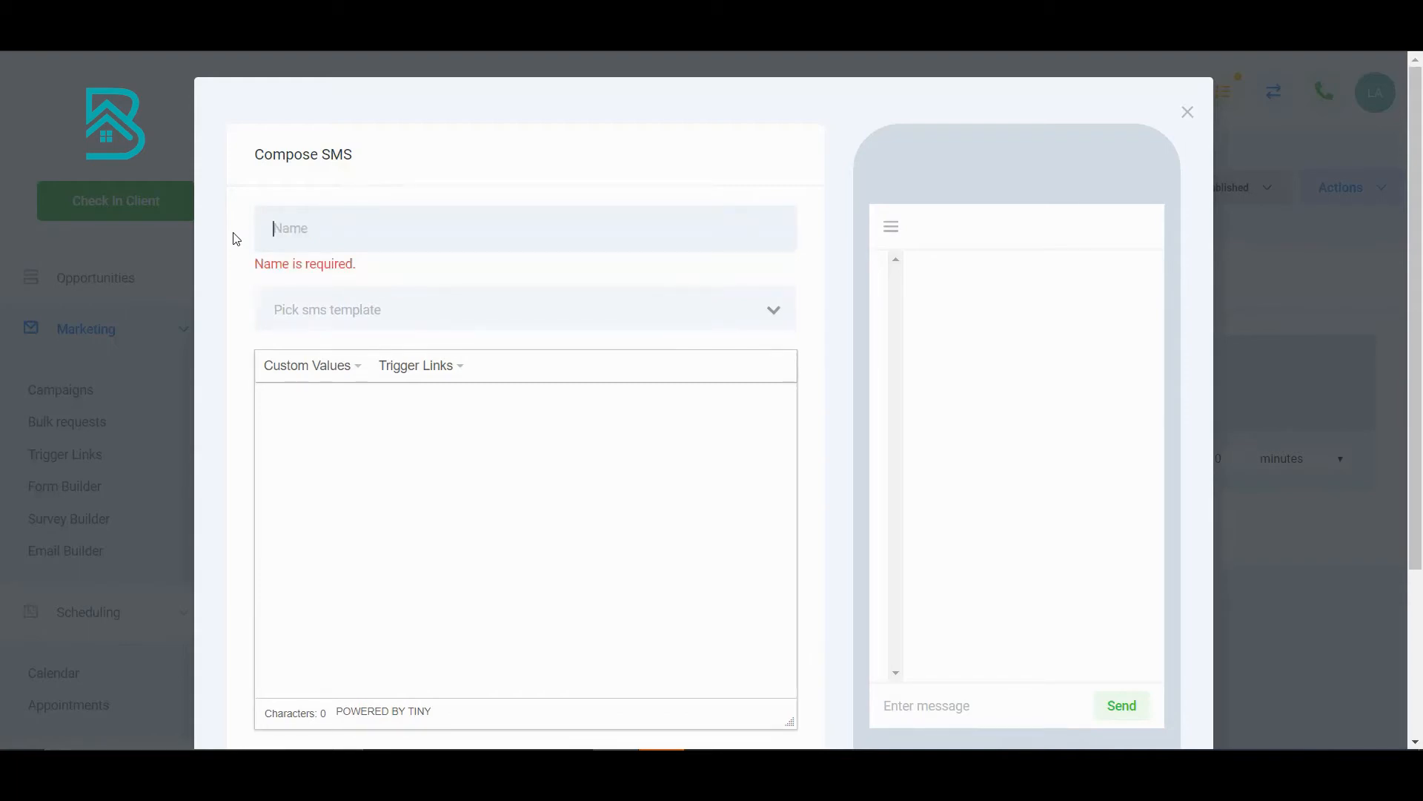
{"action": "type", "text": "First SMS"}
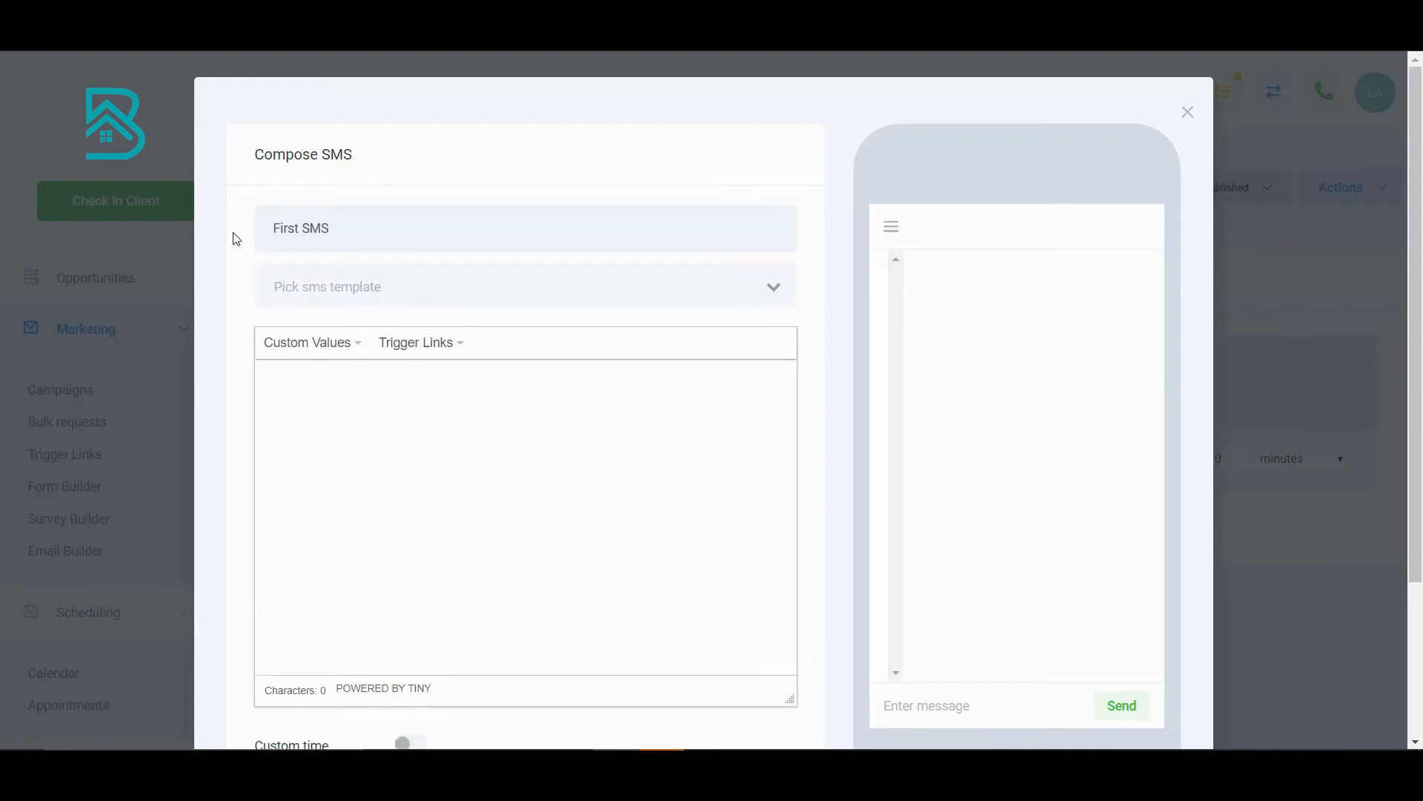
{"action": "left_click_drag", "start_coordinate": [349, 227], "coordinate": [255, 242]}
{"action": "left_click", "coordinate": [345, 228]}
Write the message "Hi {{contact.first_name}} your appointment is confirmed for", inserting the contact's first name as a custom value
{"action": "left_click", "coordinate": [404, 287]}
{"action": "type", "text": "Hi"}
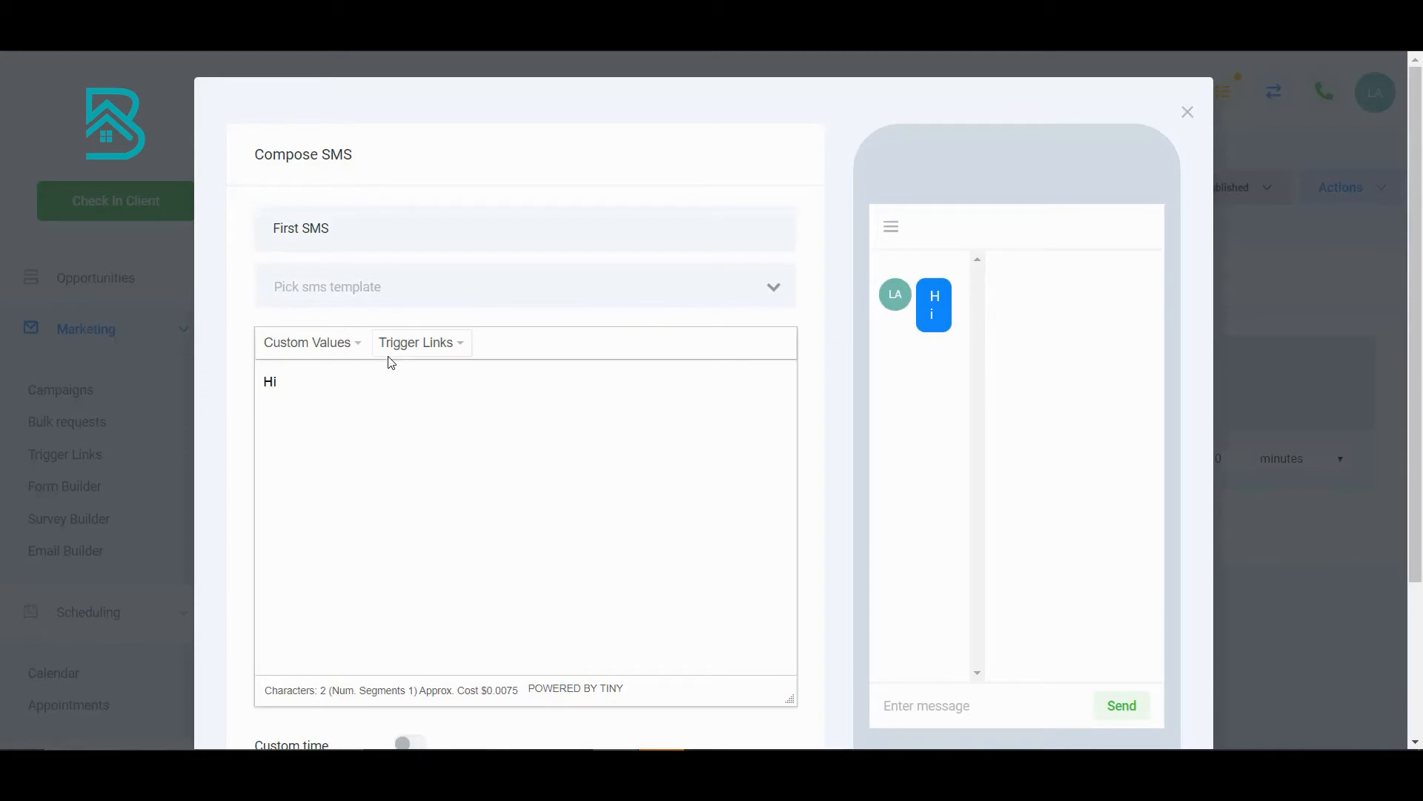
{"action": "left_click", "coordinate": [359, 341]}
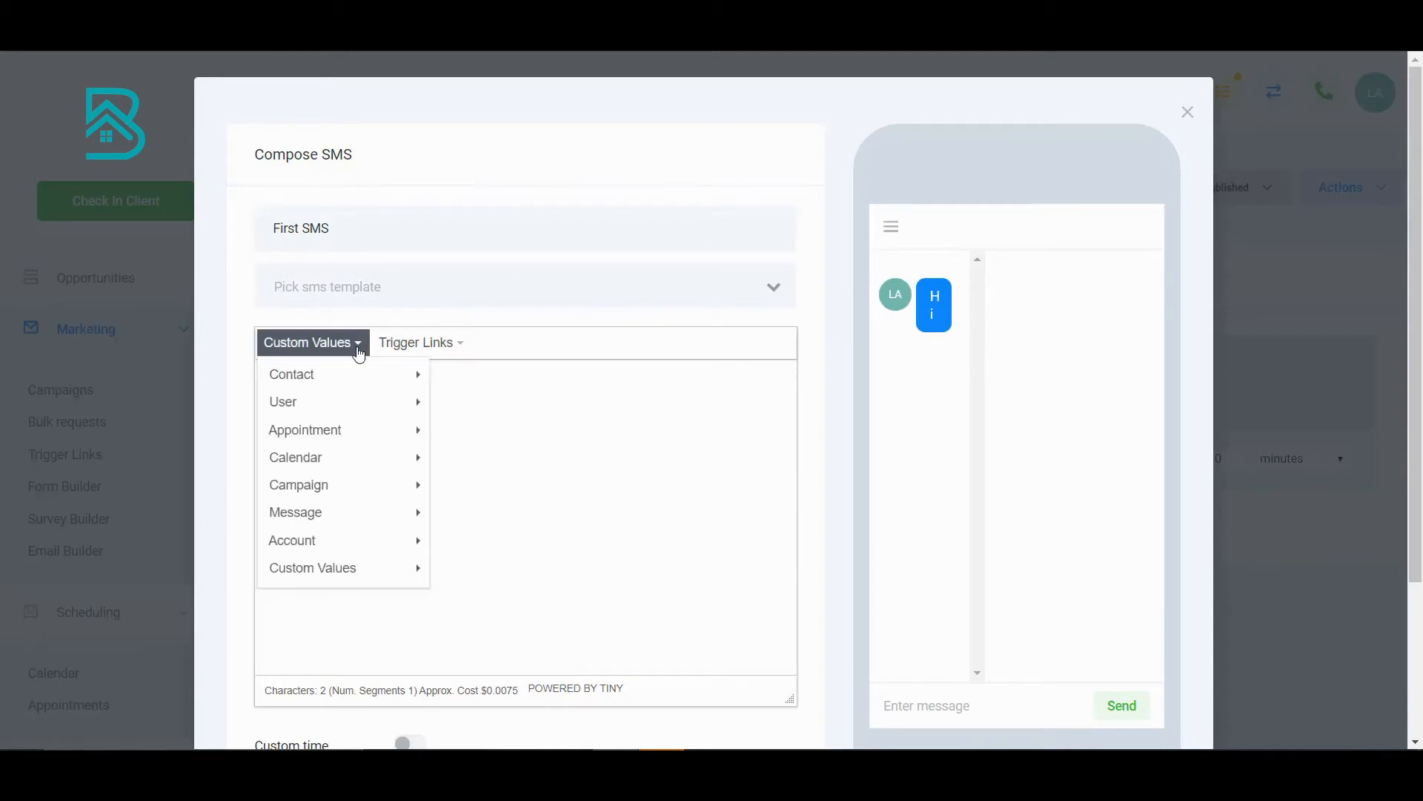
{"action": "mouse_move", "coordinate": [353, 383]}
{"action": "left_click", "coordinate": [465, 401]}
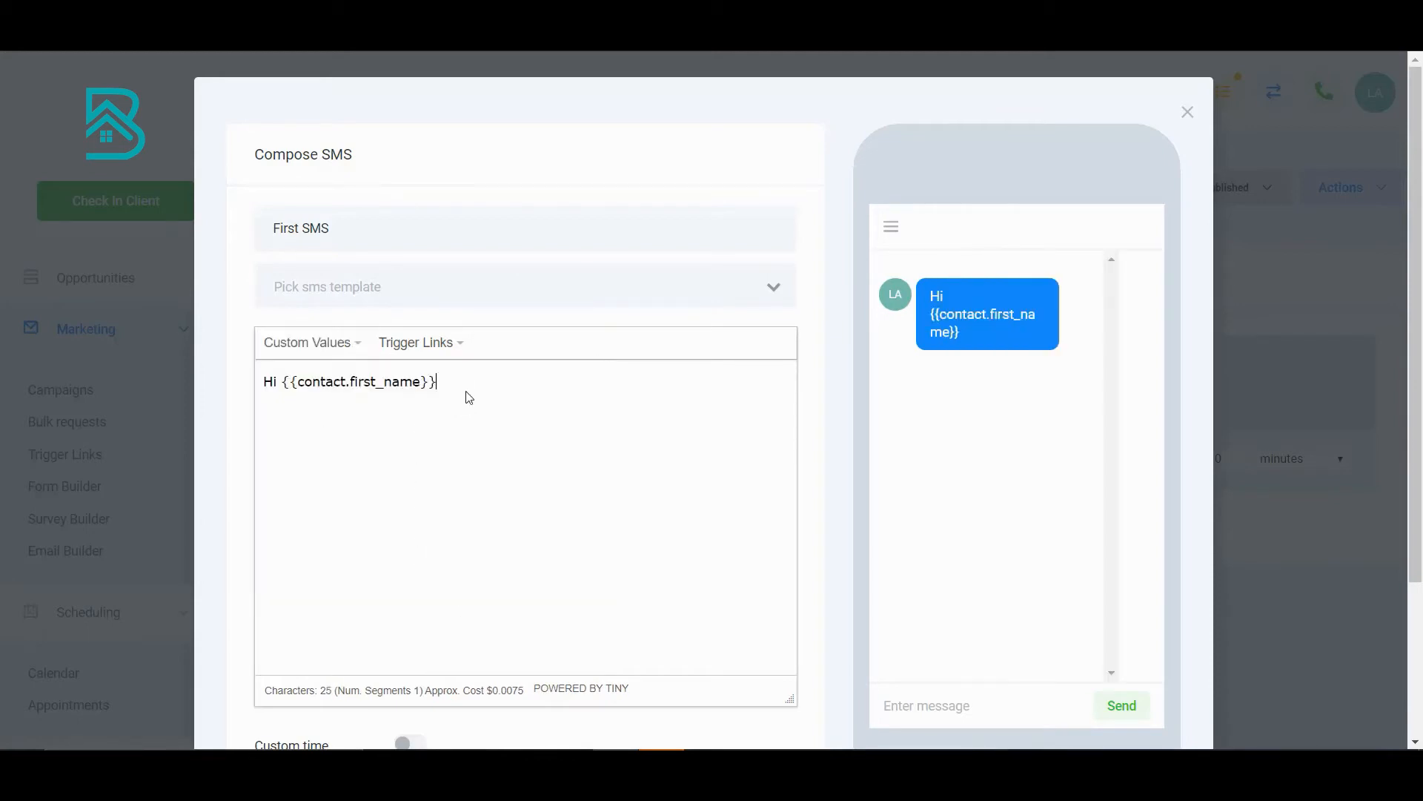
{"action": "type", "text": "yo"}
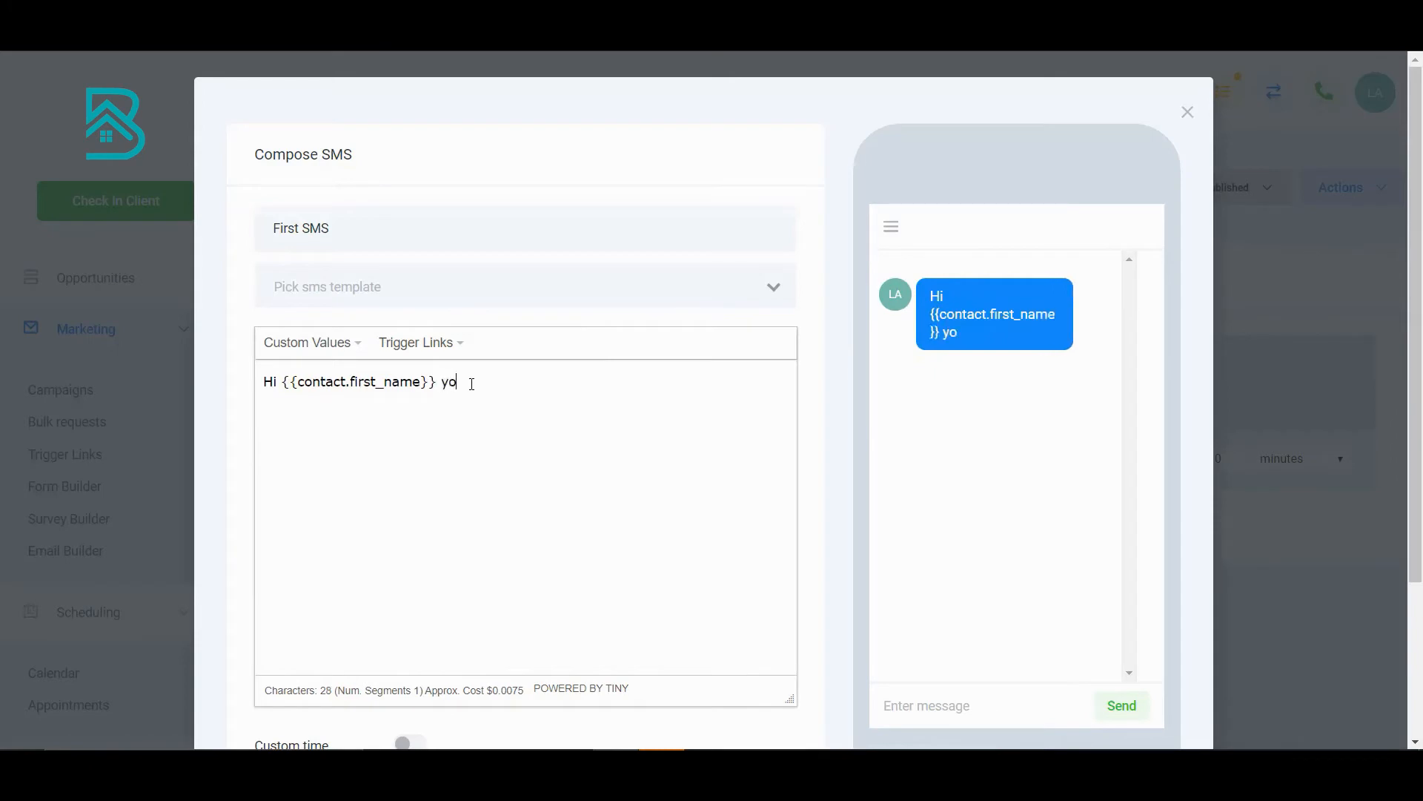
{"action": "type", "text": "ur appointment "}
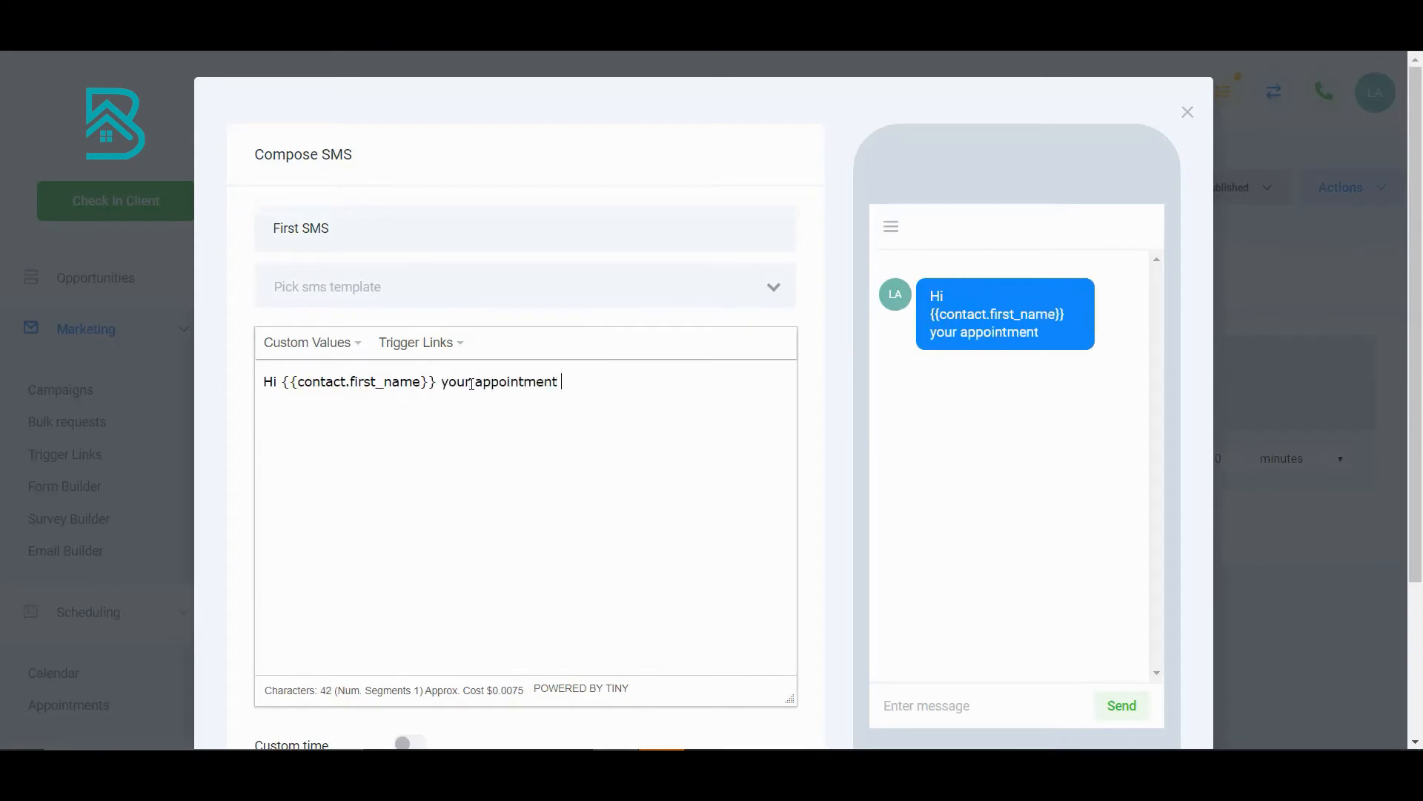
{"action": "type", "text": "is confirmed for"}
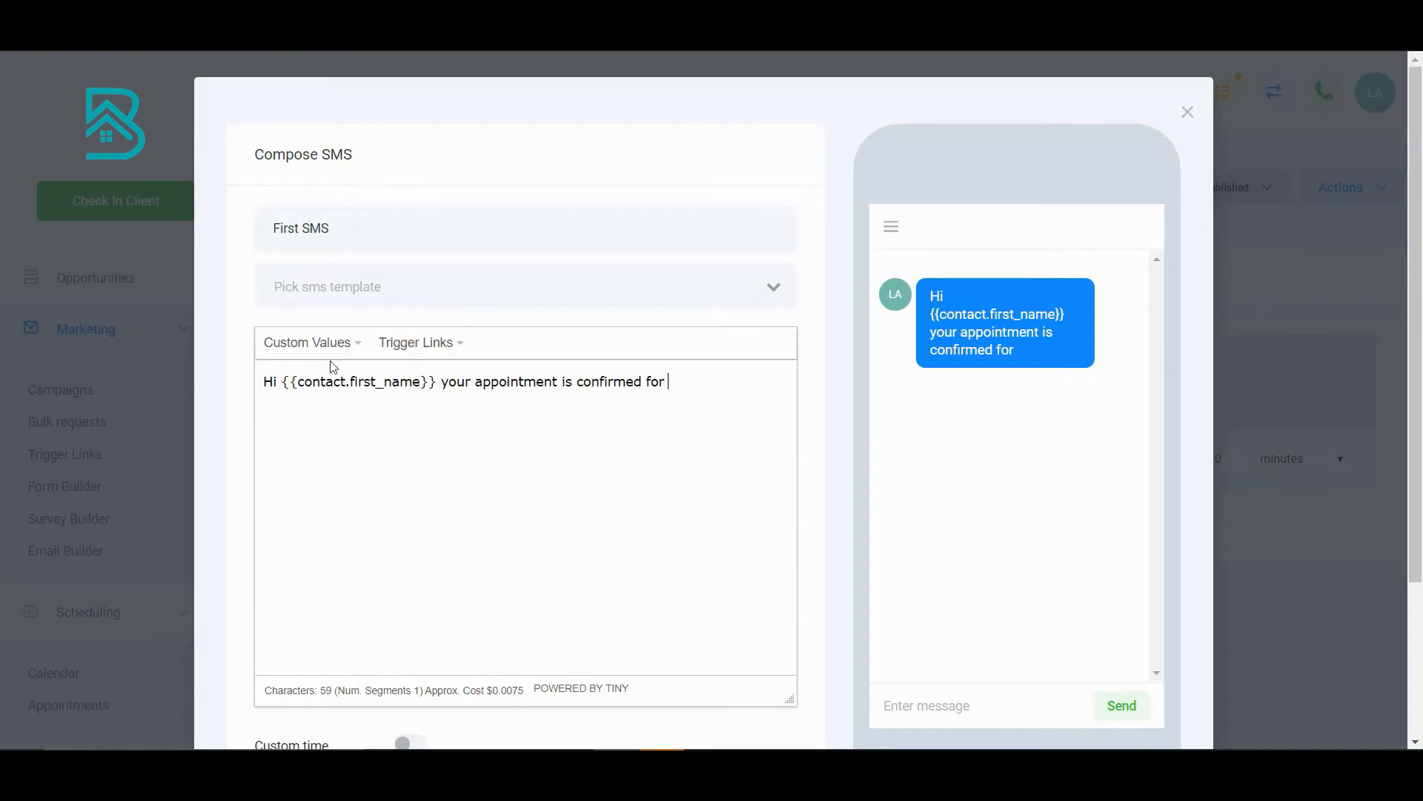
Insert the appointment's Start Date Time custom value at the end of the message, without trailing punctuation
{"action": "left_click", "coordinate": [354, 342]}
{"action": "mouse_move", "coordinate": [378, 412]}
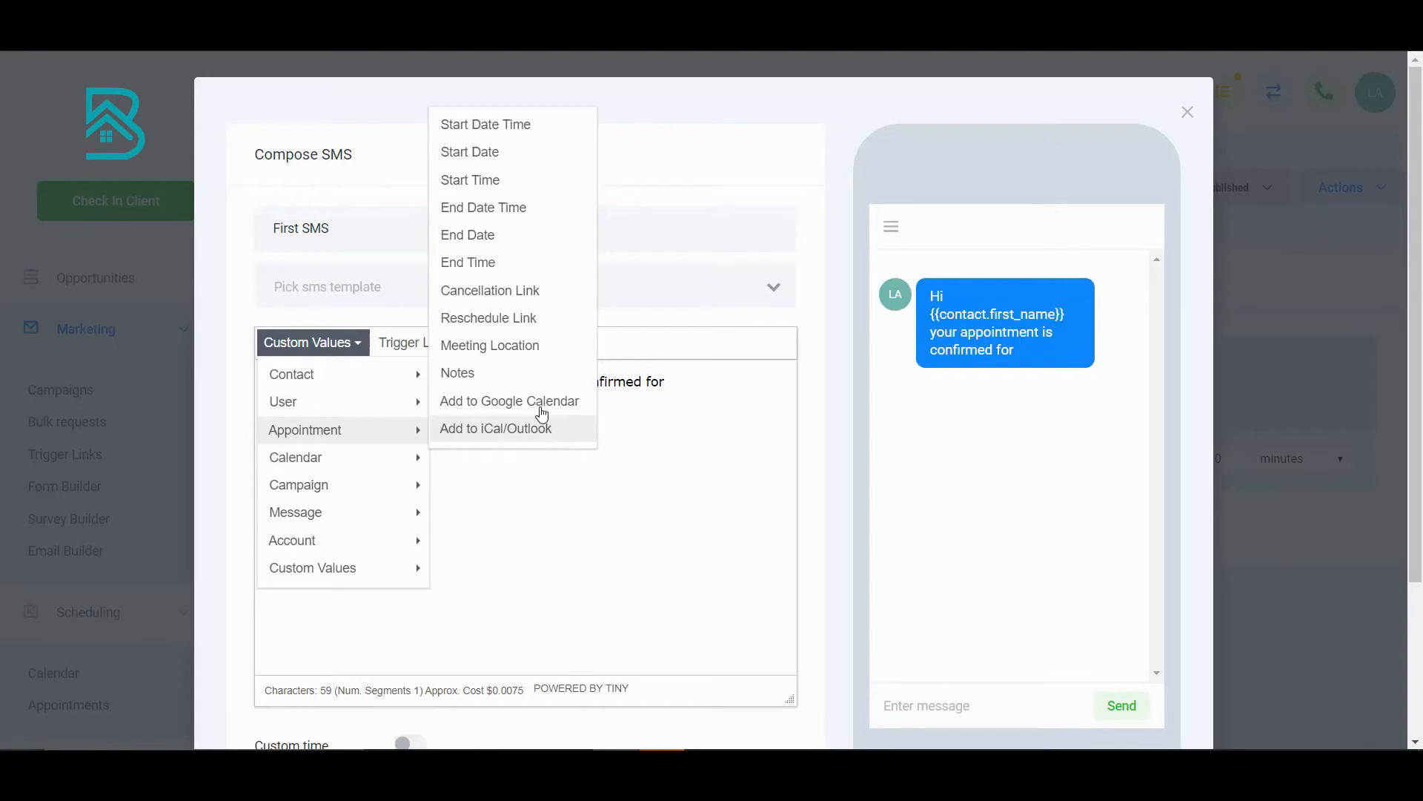
{"action": "left_click", "coordinate": [526, 134]}
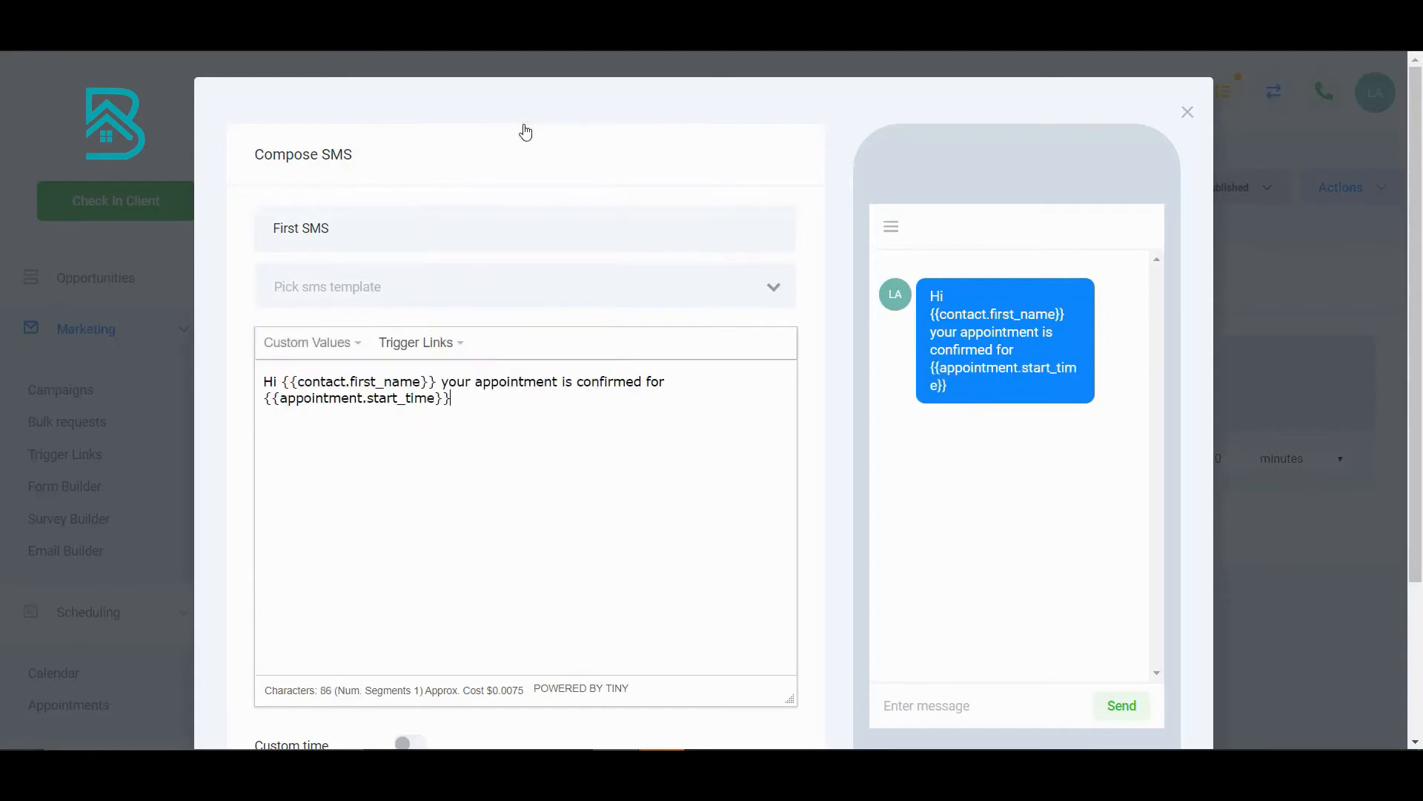
{"action": "type", "text": ","}
{"action": "key", "text": "BackSpace"}
{"action": "key", "text": "BackSpace"}
Insert "with {{user.first_name}}" after "your appointment" using the user's First Name custom value, and add two line breaks at the message's end
{"action": "type", "text": "with"}
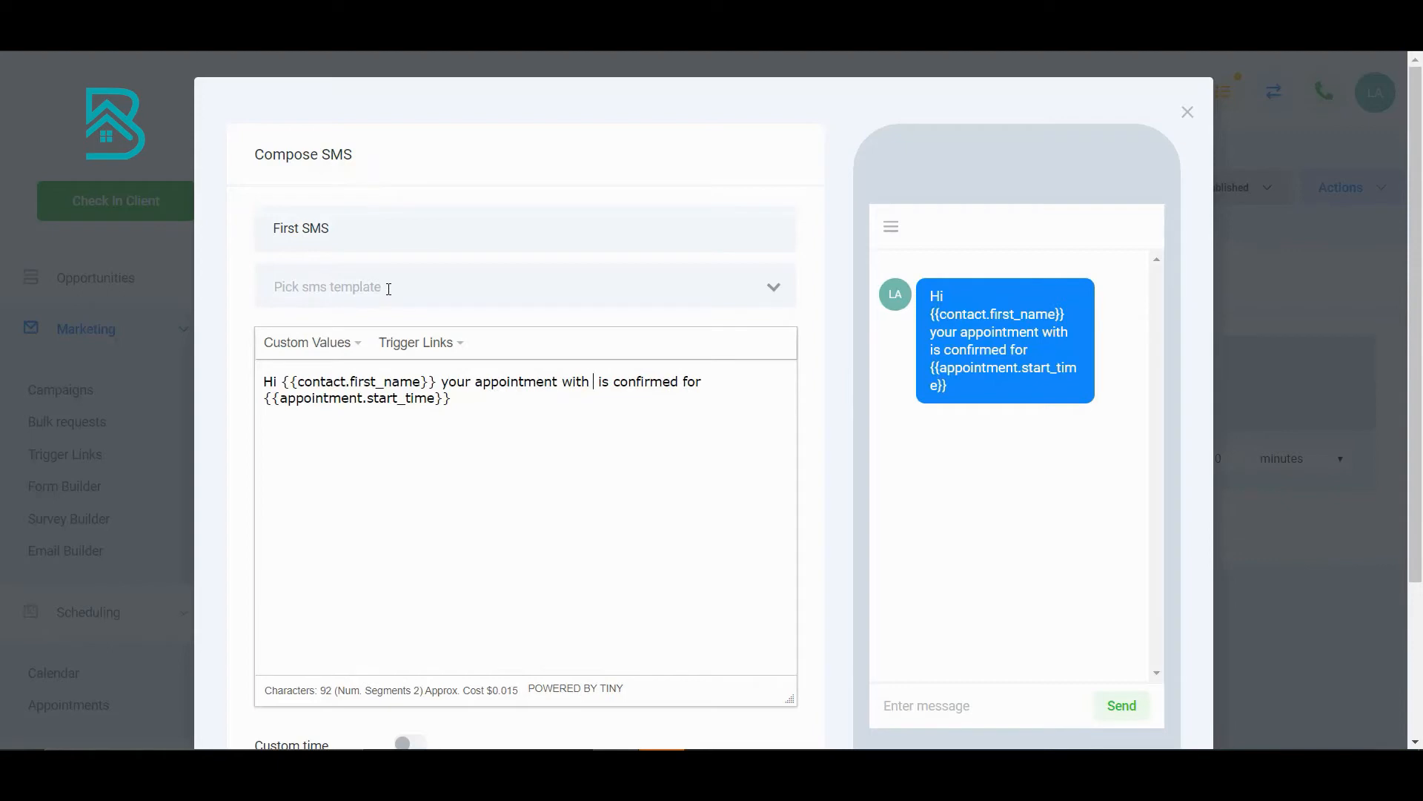
{"action": "left_click", "coordinate": [339, 341]}
{"action": "mouse_move", "coordinate": [381, 401]}
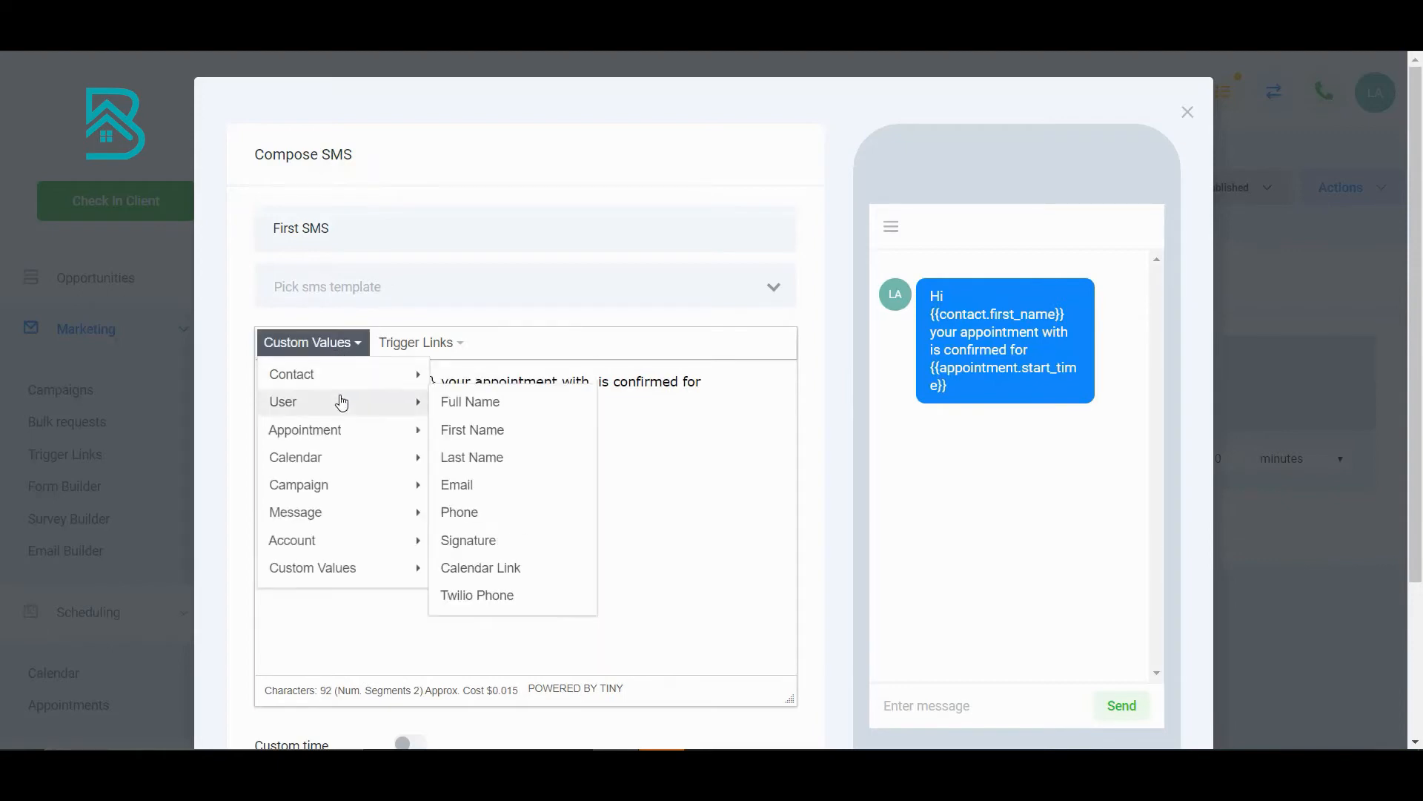
{"action": "left_click", "coordinate": [472, 429]}
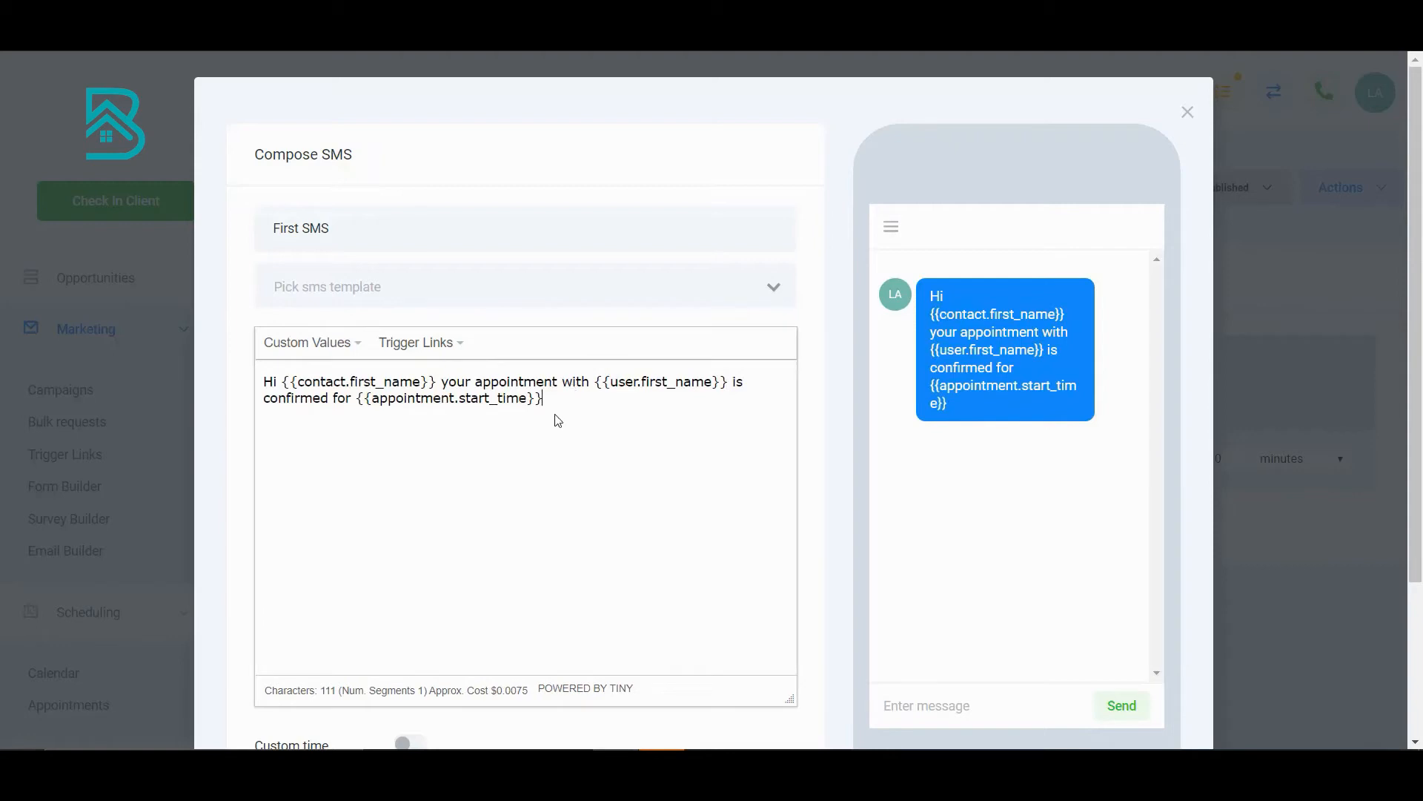
{"action": "key", "text": "Return"}
{"action": "key", "text": "Return"}
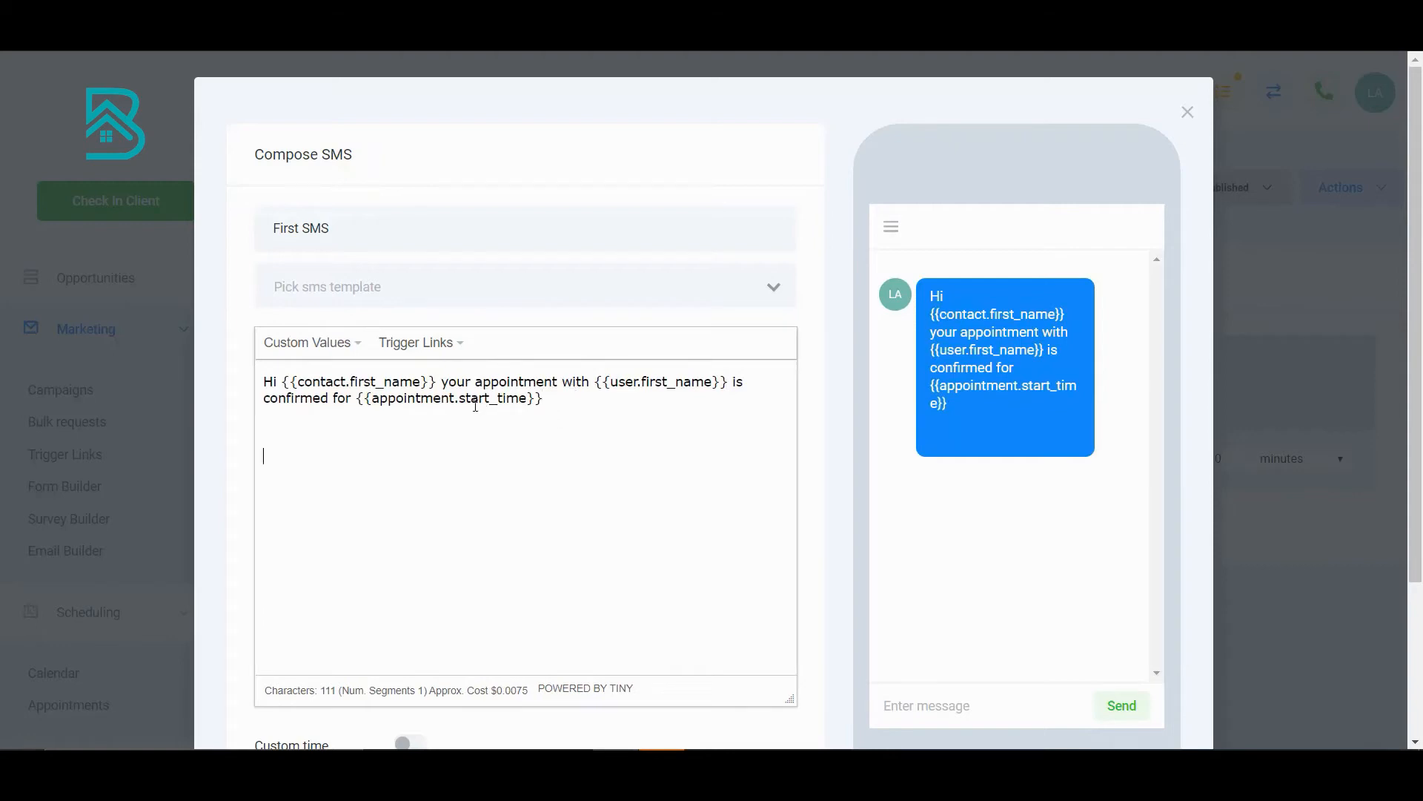
Examine the custom values offered for Contact, Appointment, Calendar, Campaign, Message, Account and Custom Values without inserting any
{"action": "left_click", "coordinate": [341, 343]}
{"action": "mouse_move", "coordinate": [356, 414]}
{"action": "mouse_move", "coordinate": [357, 381]}
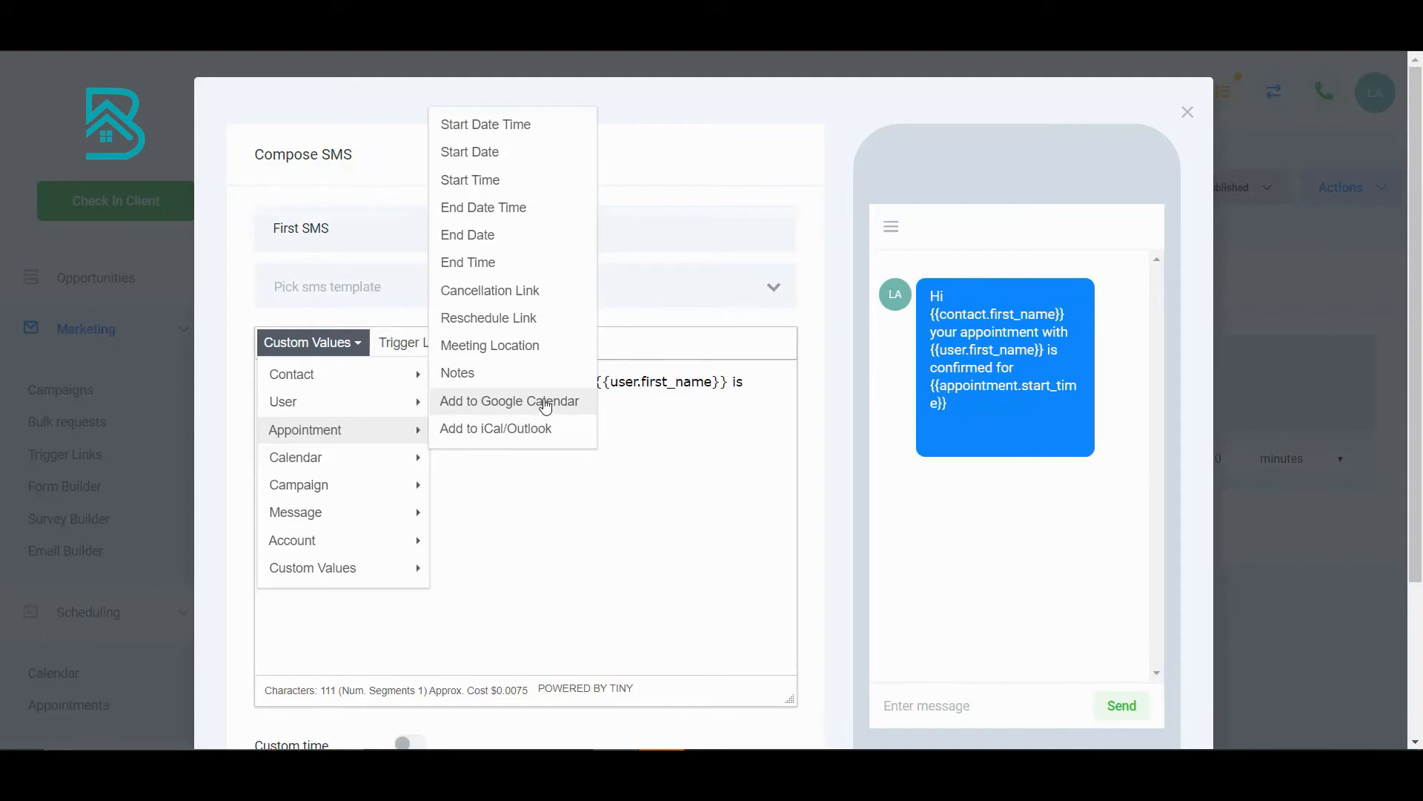
{"action": "mouse_move", "coordinate": [388, 469]}
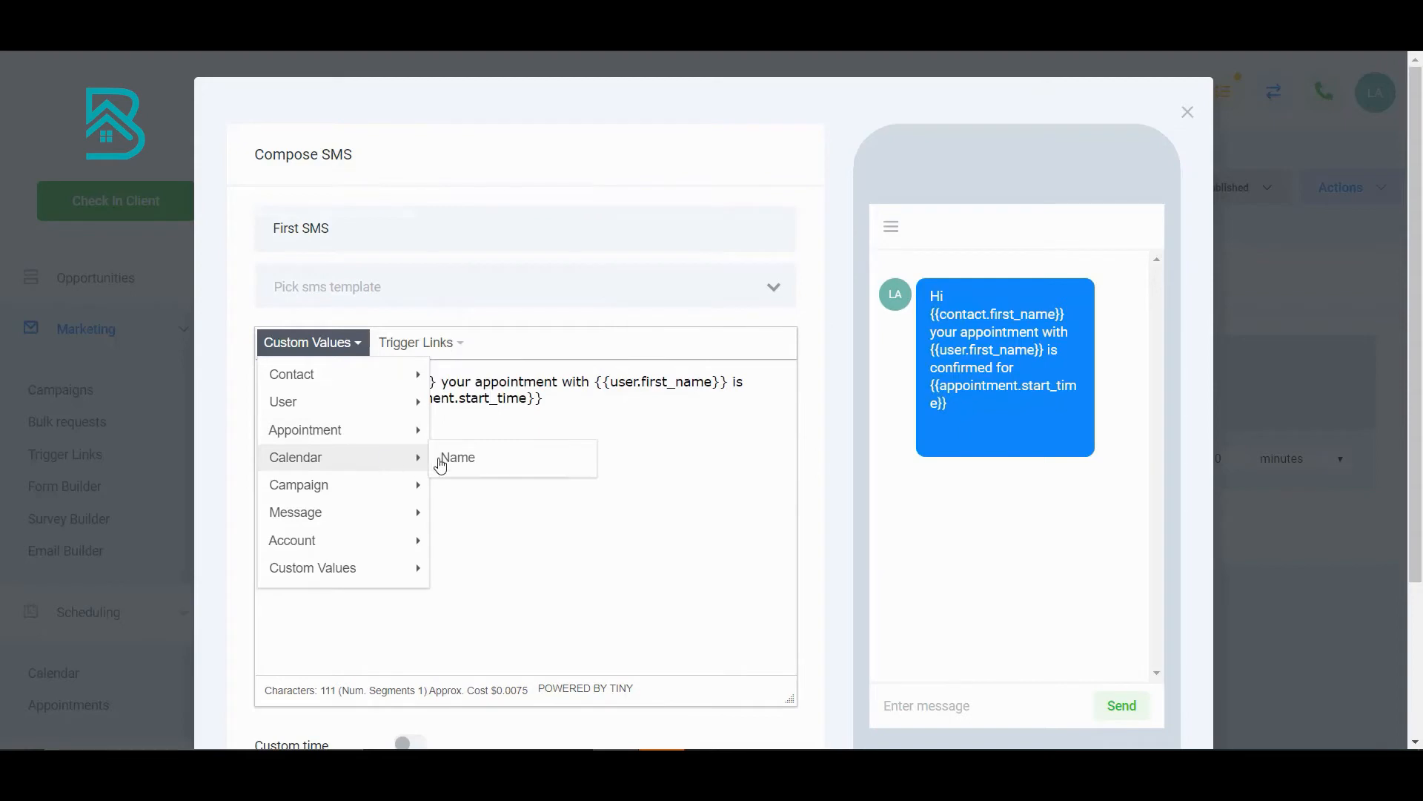
{"action": "mouse_move", "coordinate": [365, 489]}
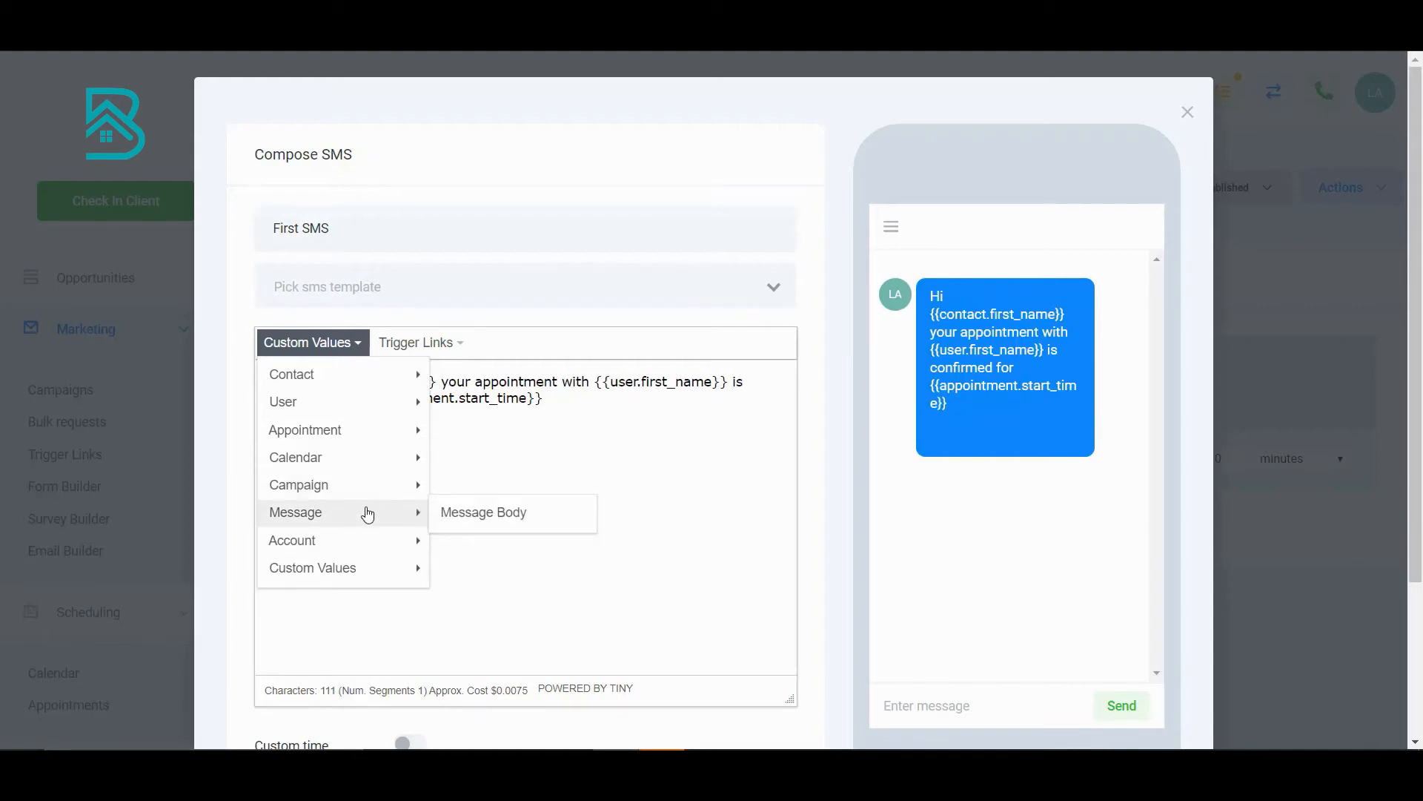
{"action": "mouse_move", "coordinate": [368, 546]}
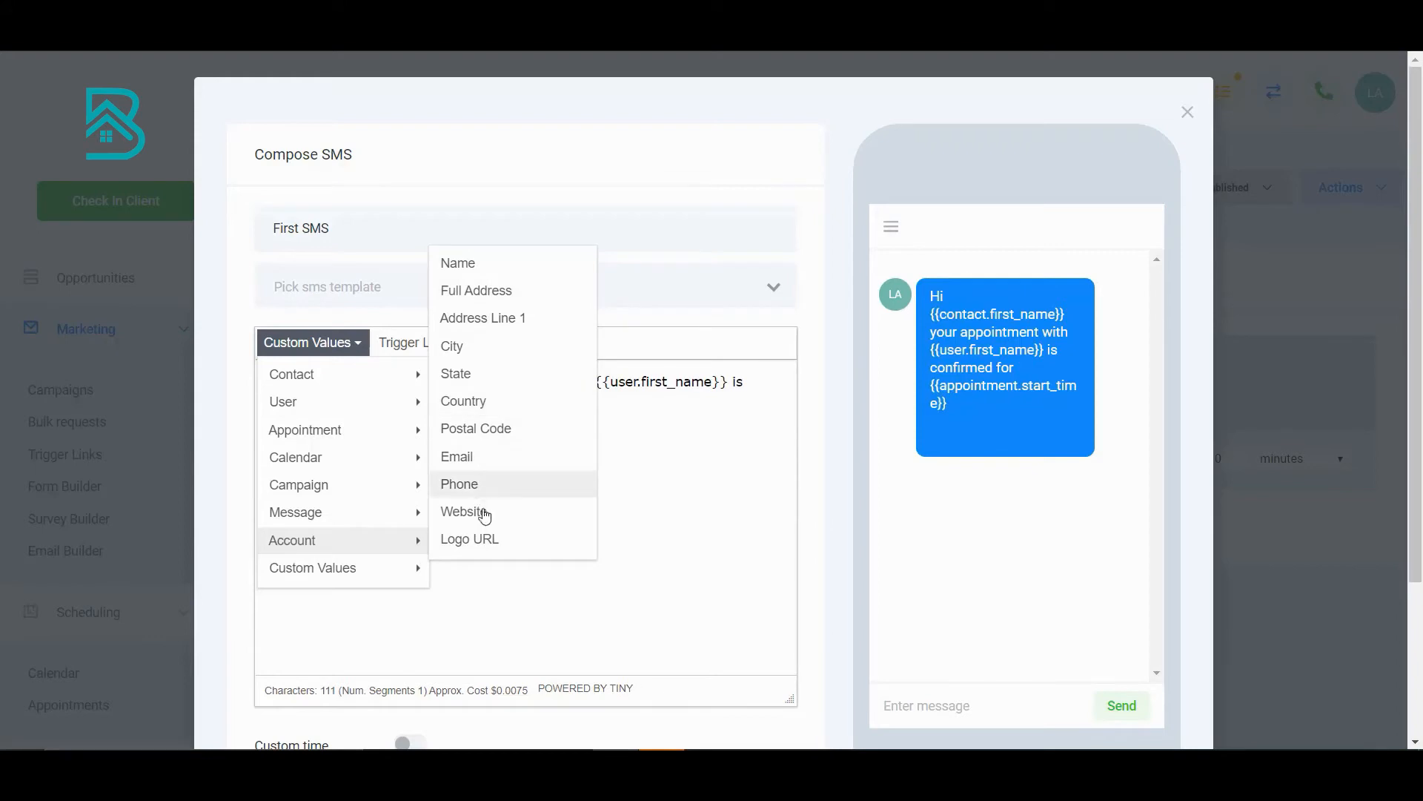
{"action": "mouse_move", "coordinate": [371, 576]}
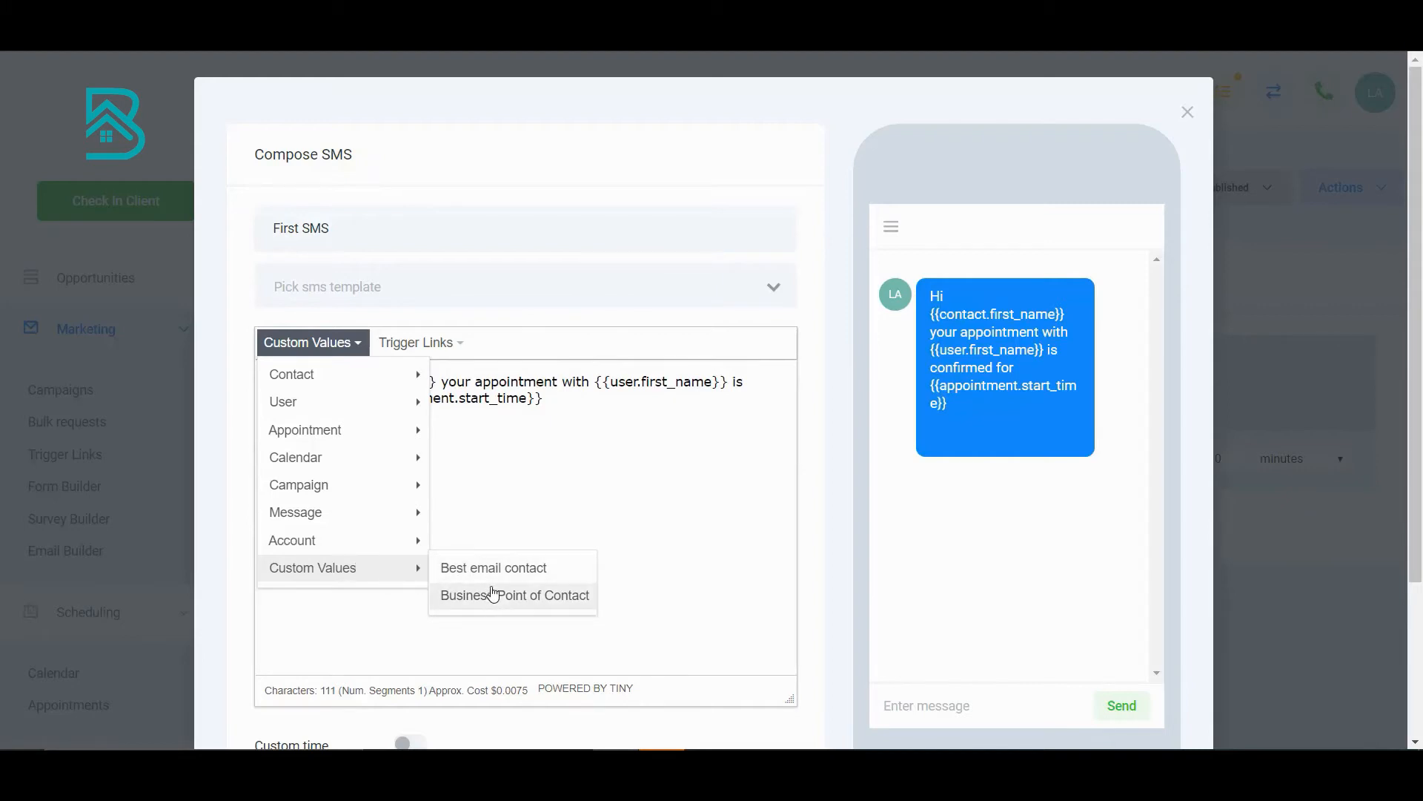
{"action": "left_click", "coordinate": [356, 631]}
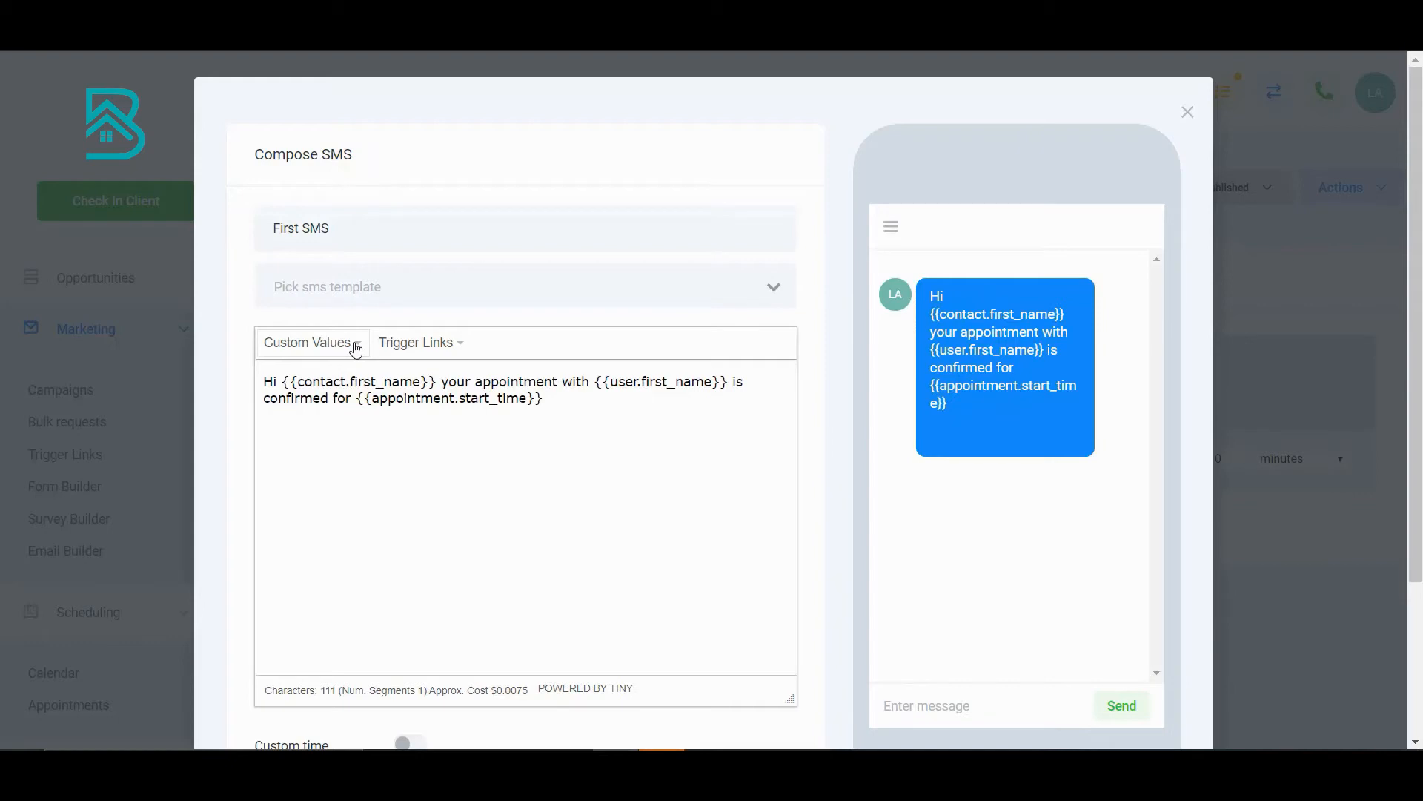
Insert the Best email contact custom value at the end of the message and save the First SMS event
{"action": "left_click", "coordinate": [355, 347]}
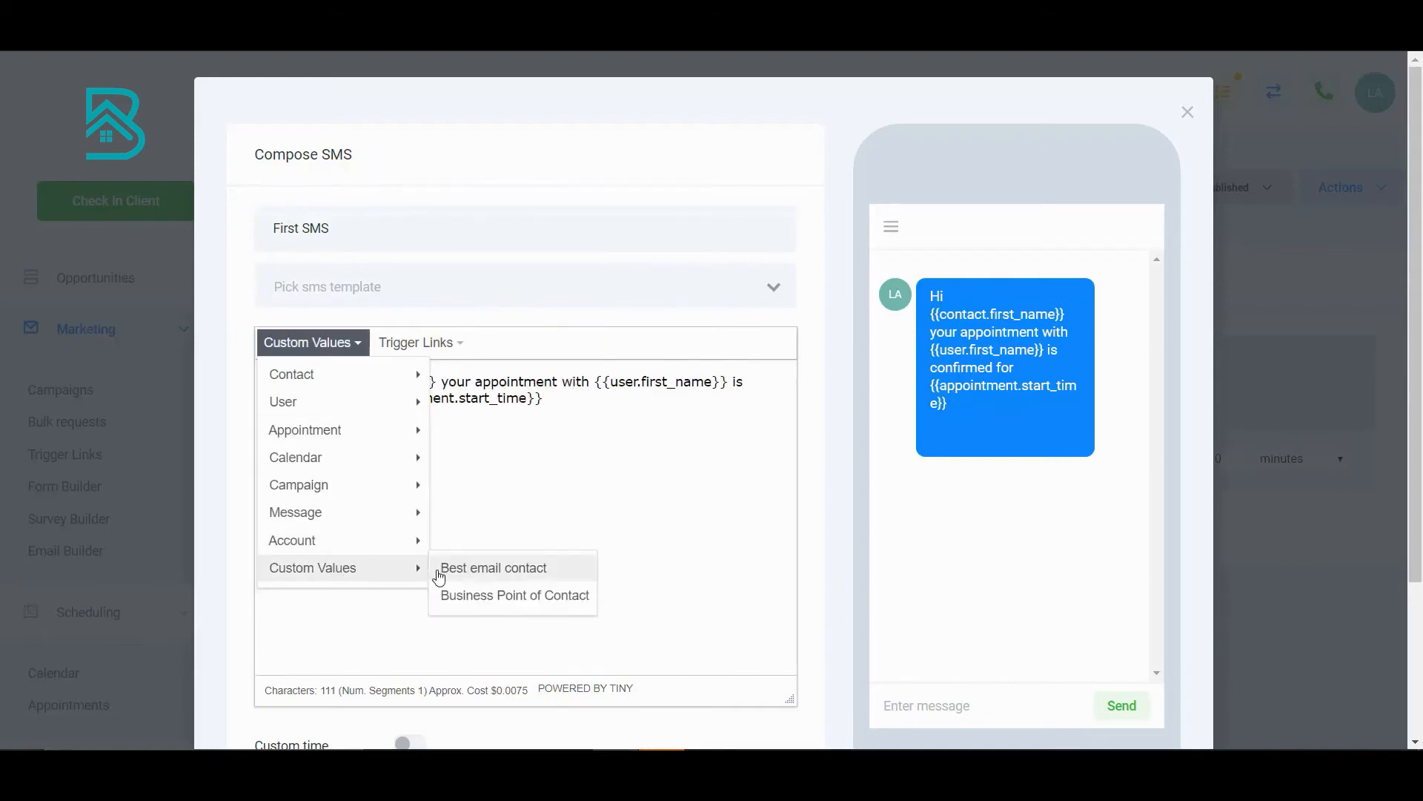
{"action": "left_click", "coordinate": [491, 575]}
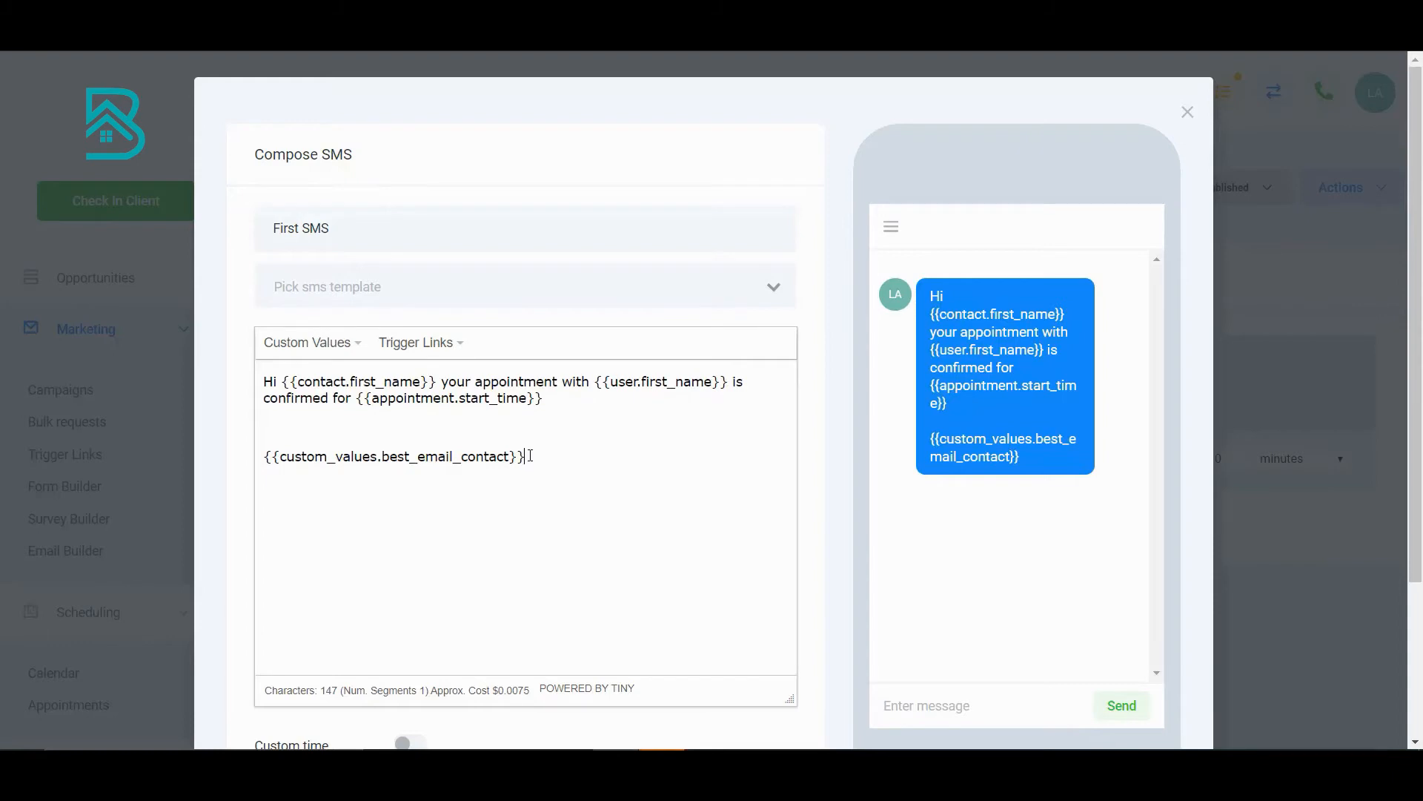
{"action": "scroll", "coordinate": [553, 487], "scroll_direction": "down", "scroll_amount": 3}
{"action": "scroll", "coordinate": [535, 406], "scroll_direction": "up", "scroll_amount": 2}
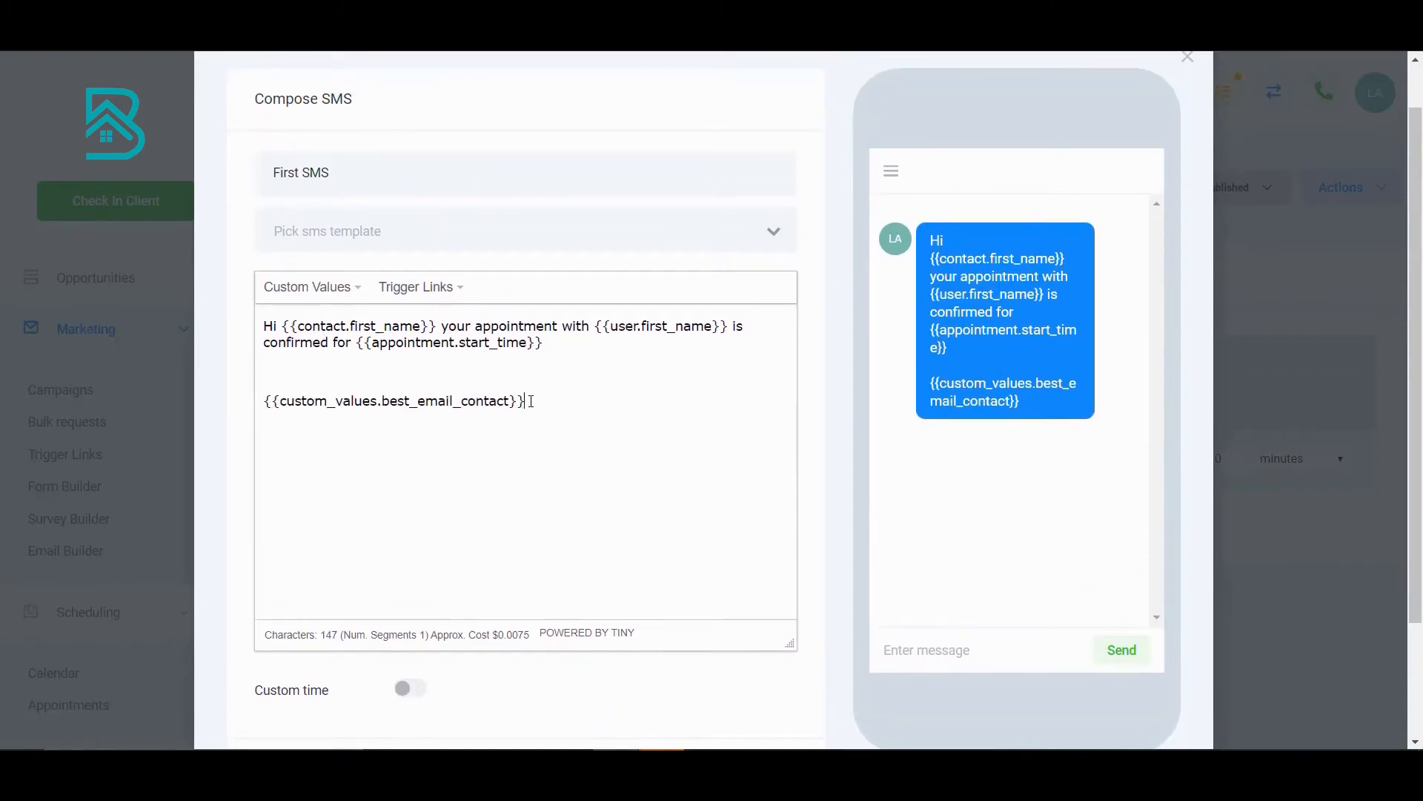
{"action": "scroll", "coordinate": [531, 403], "scroll_direction": "down", "scroll_amount": 1}
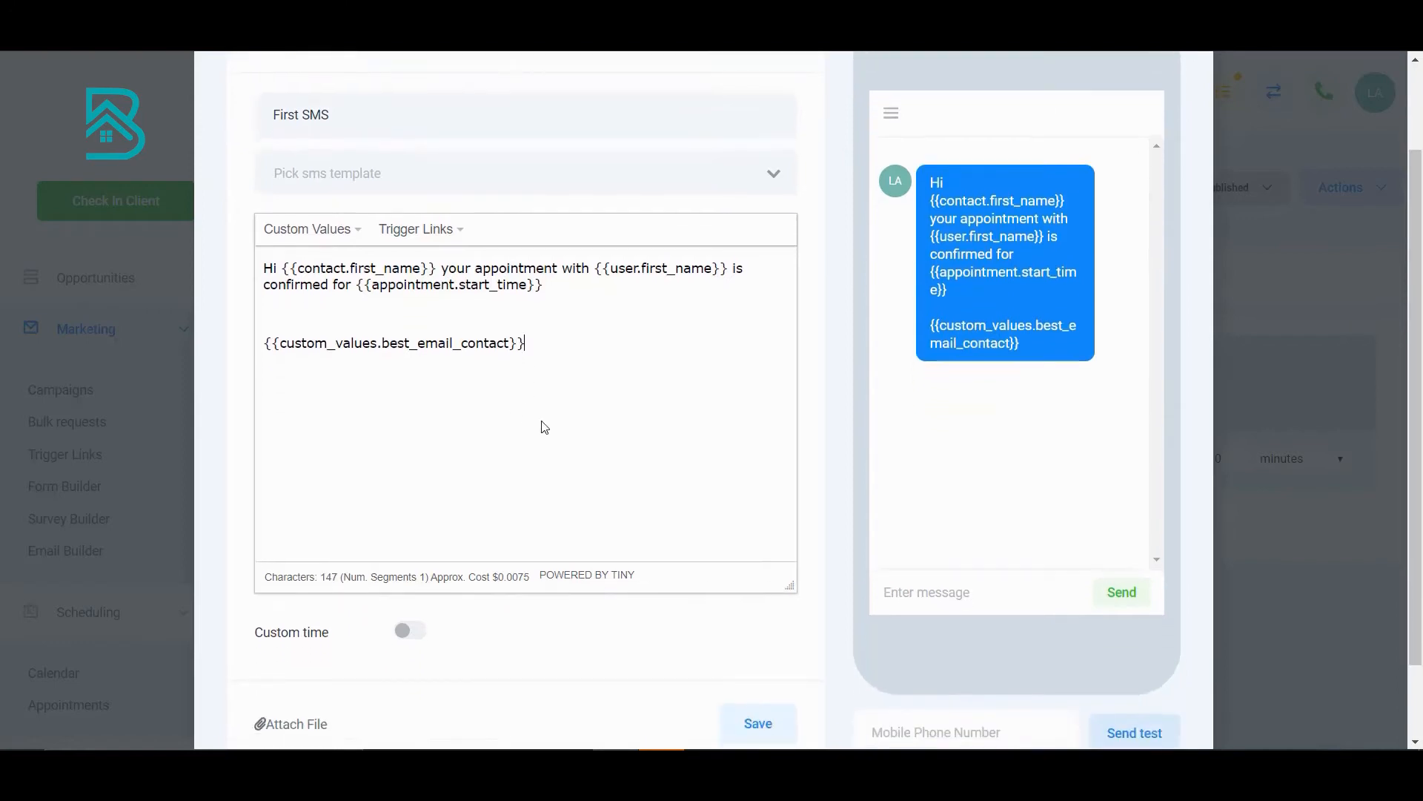
{"action": "scroll", "coordinate": [630, 467], "scroll_direction": "down", "scroll_amount": 2}
{"action": "left_click", "coordinate": [747, 628]}
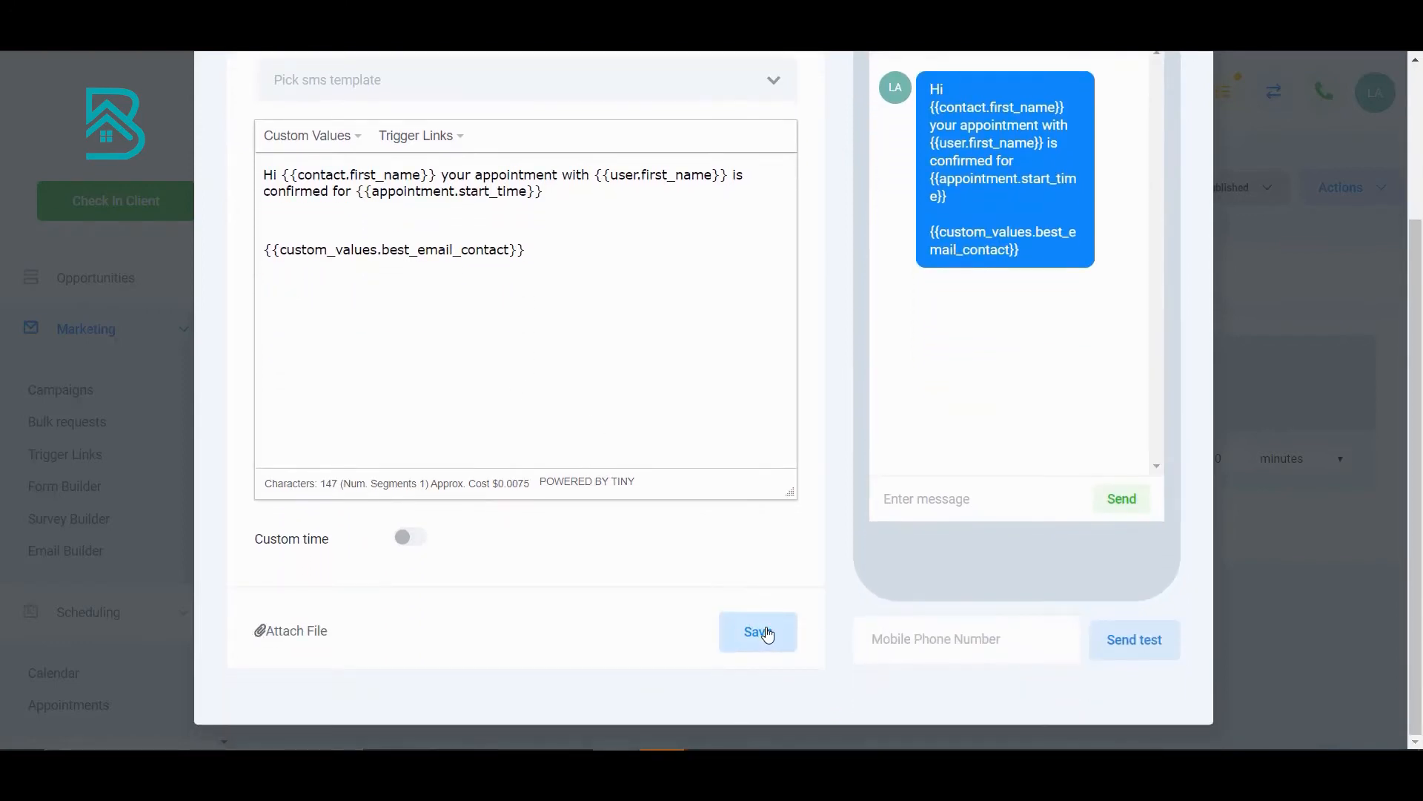
In the account settings, replace the e-mail address stored in the Best email contact custom value and save it
{"action": "scroll", "coordinate": [80, 509], "scroll_direction": "down", "scroll_amount": 5}
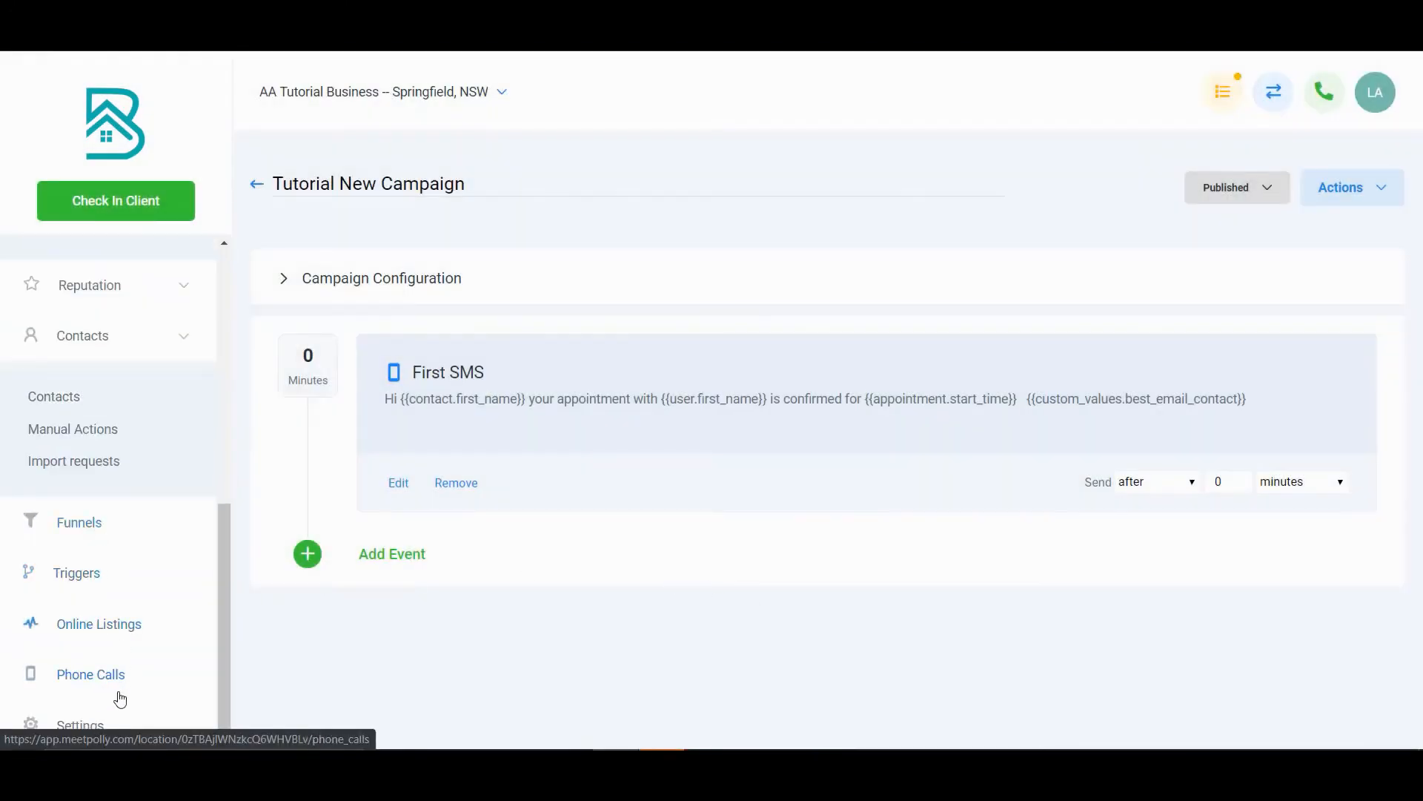
{"action": "left_click", "coordinate": [95, 725]}
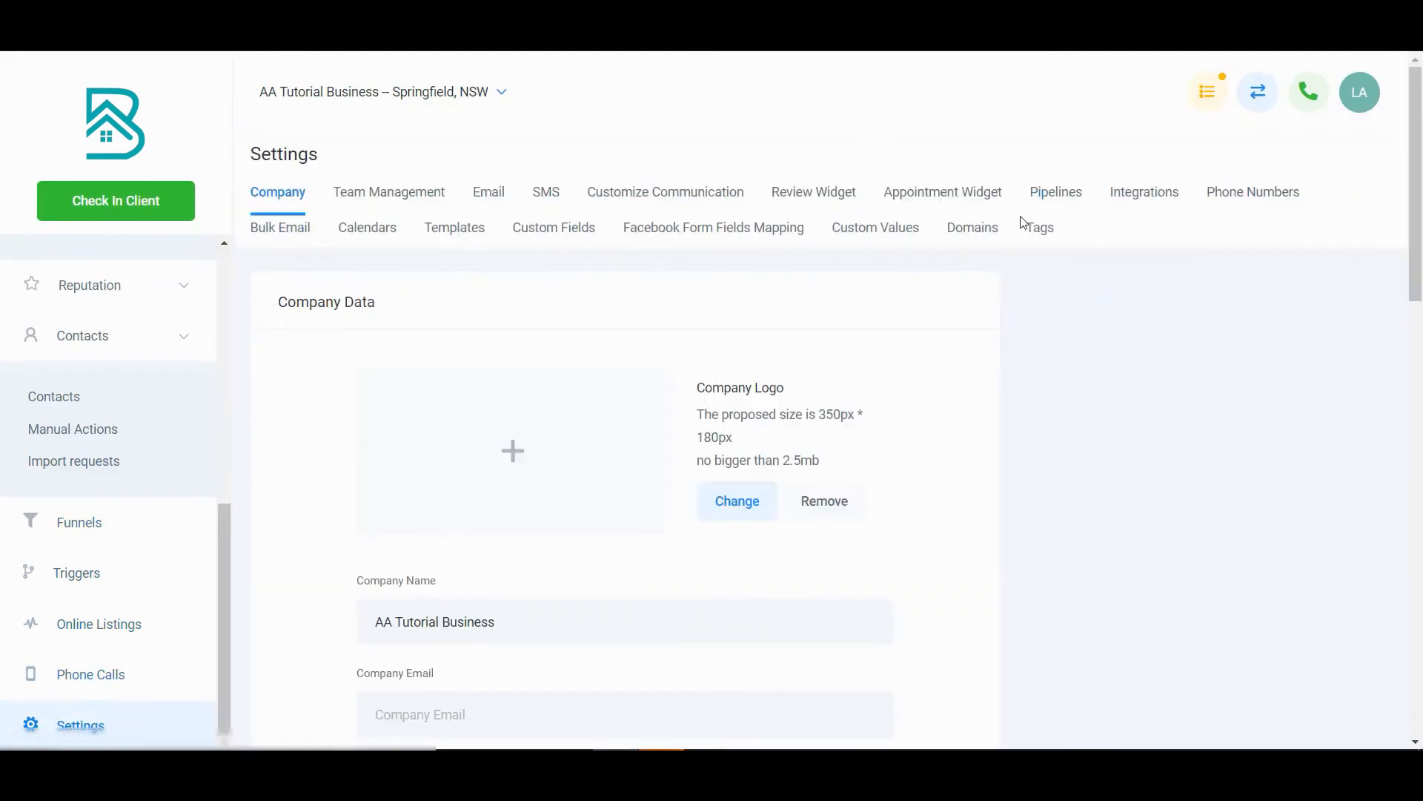
{"action": "left_click", "coordinate": [906, 232]}
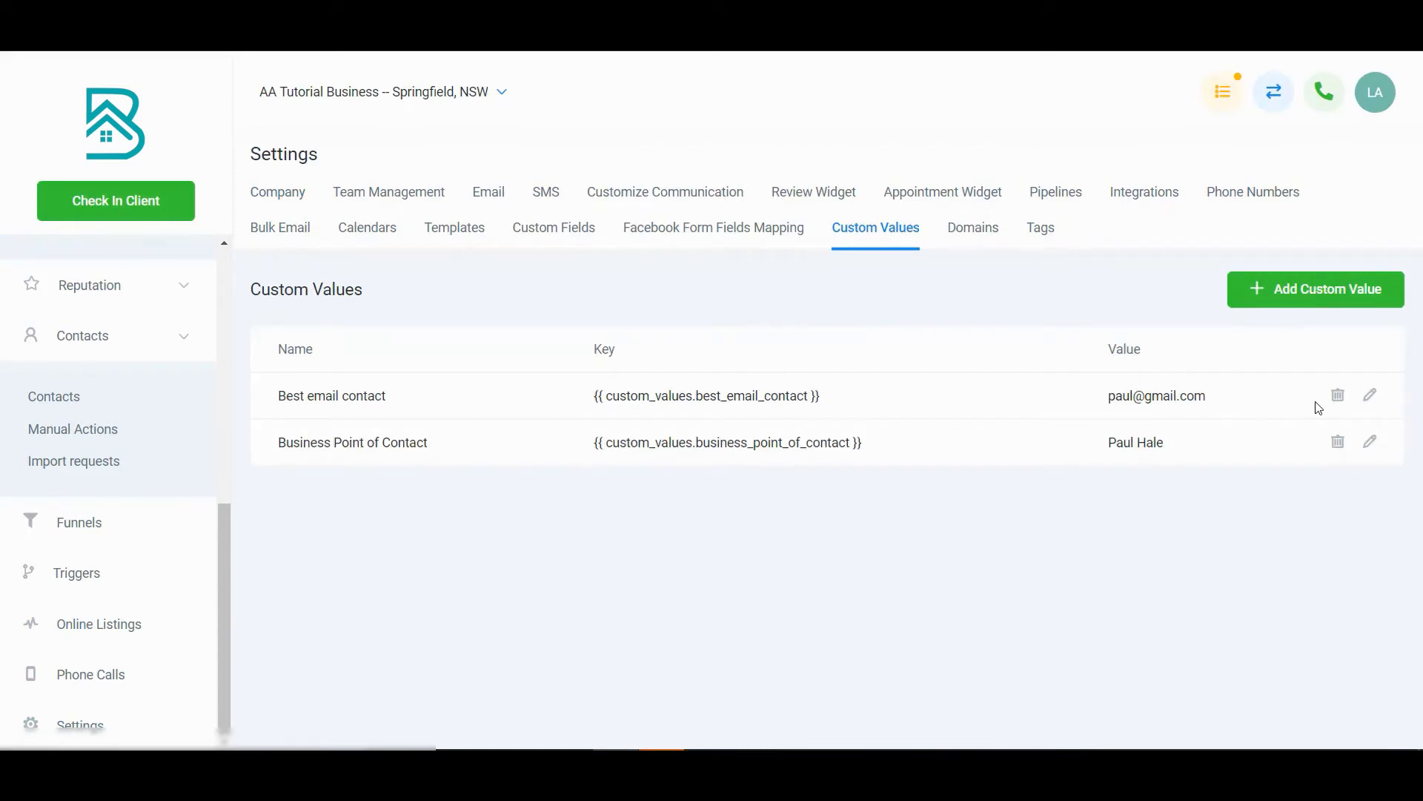
{"action": "left_click", "coordinate": [1371, 395]}
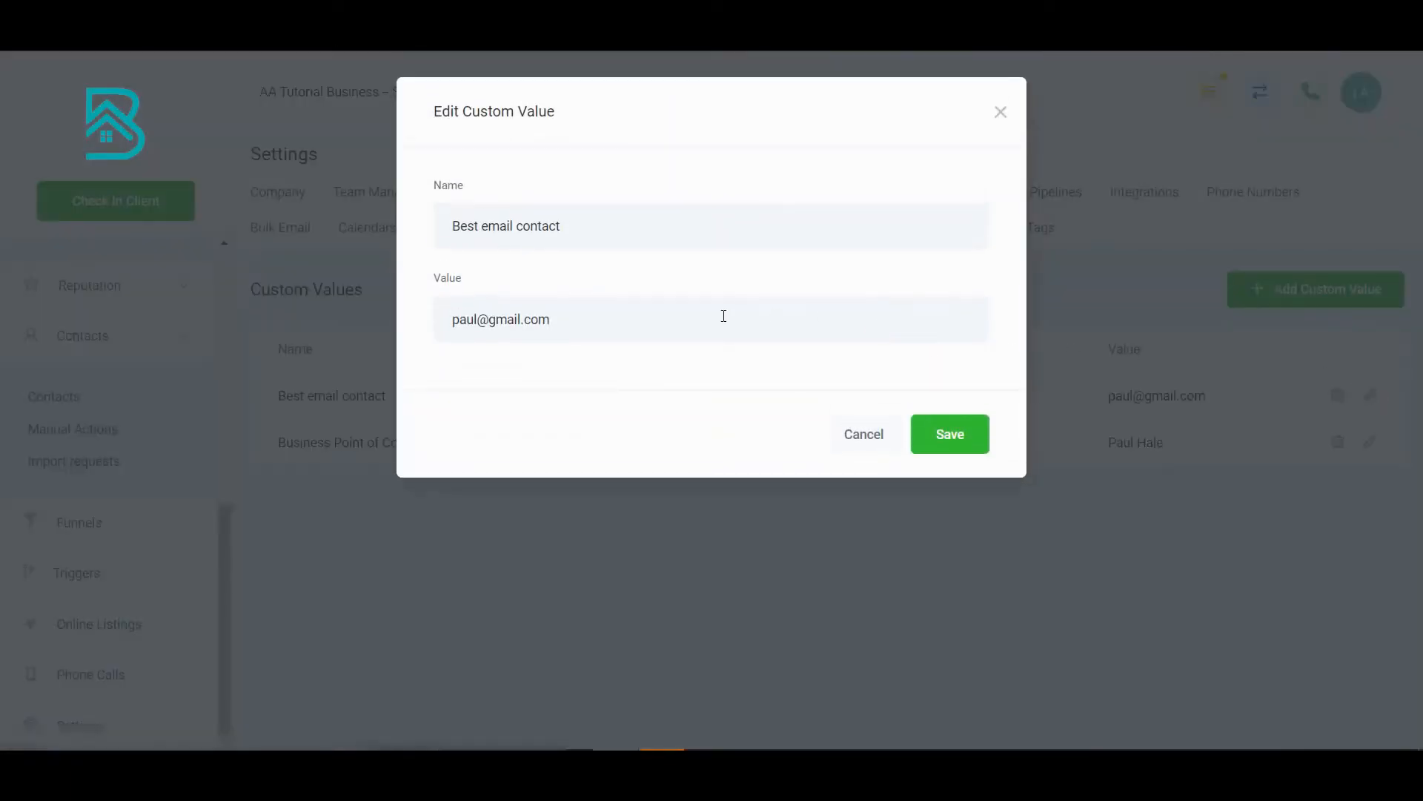
{"action": "left_click", "coordinate": [475, 319]}
{"action": "key", "text": "BackSpace"}
{"action": "key", "text": "BackSpace"}
{"action": "key", "text": "BackSpace"}
{"action": "key", "text": "BackSpace"}
{"action": "type", "text": "james"}
{"action": "left_click", "coordinate": [983, 437]}
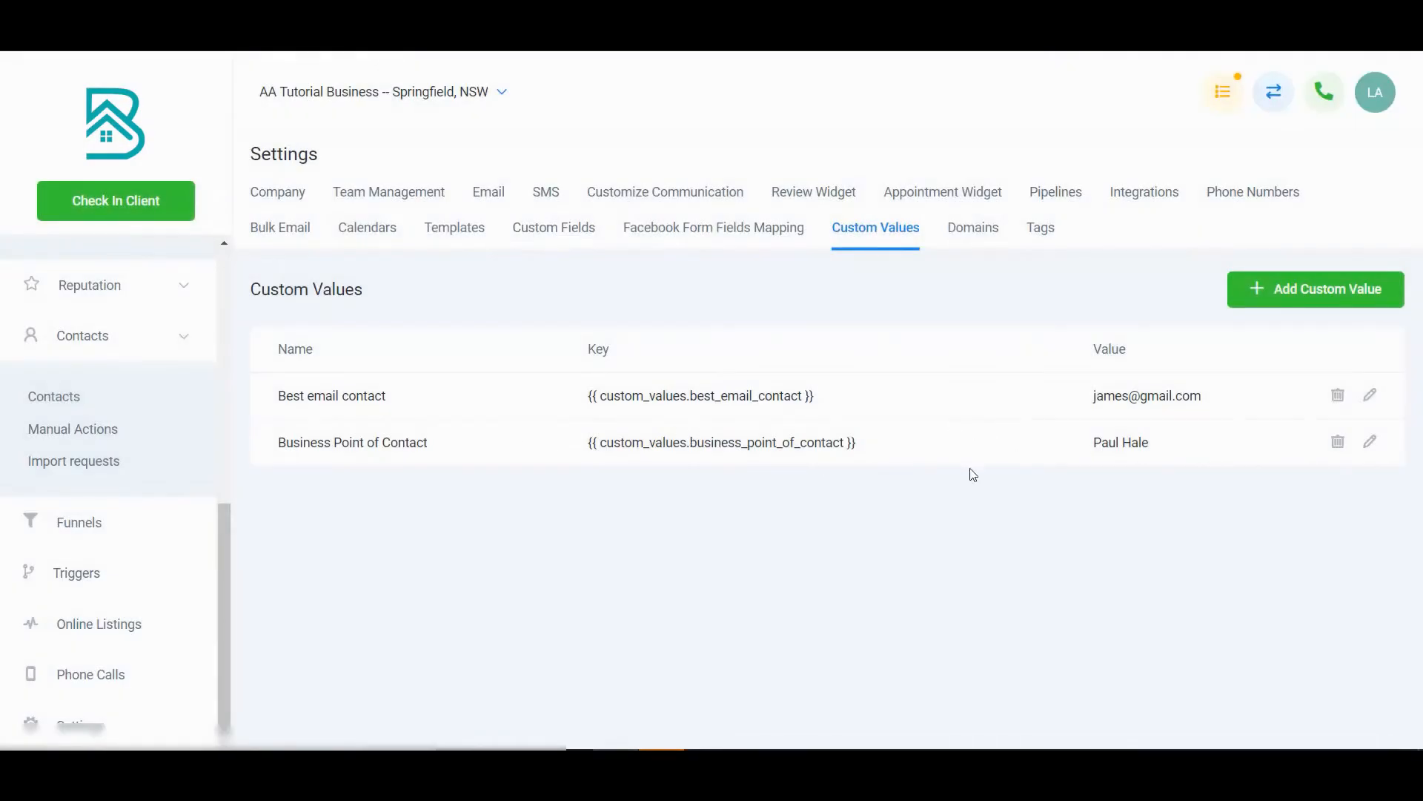
Replace the first name stored in the Business Point of Contact custom value and save it
{"action": "left_click", "coordinate": [1370, 443]}
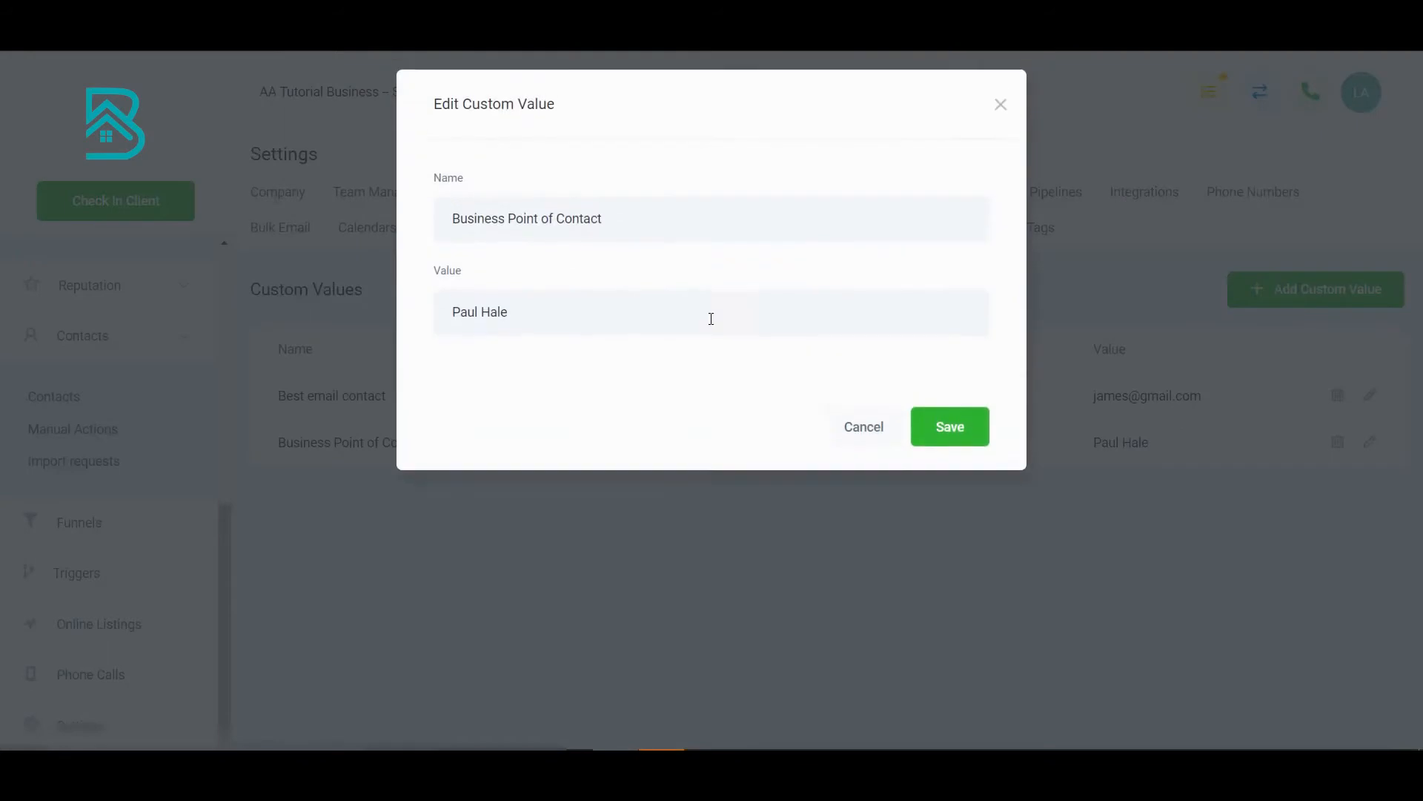
{"action": "double_click", "coordinate": [471, 320]}
{"action": "type", "text": "James"}
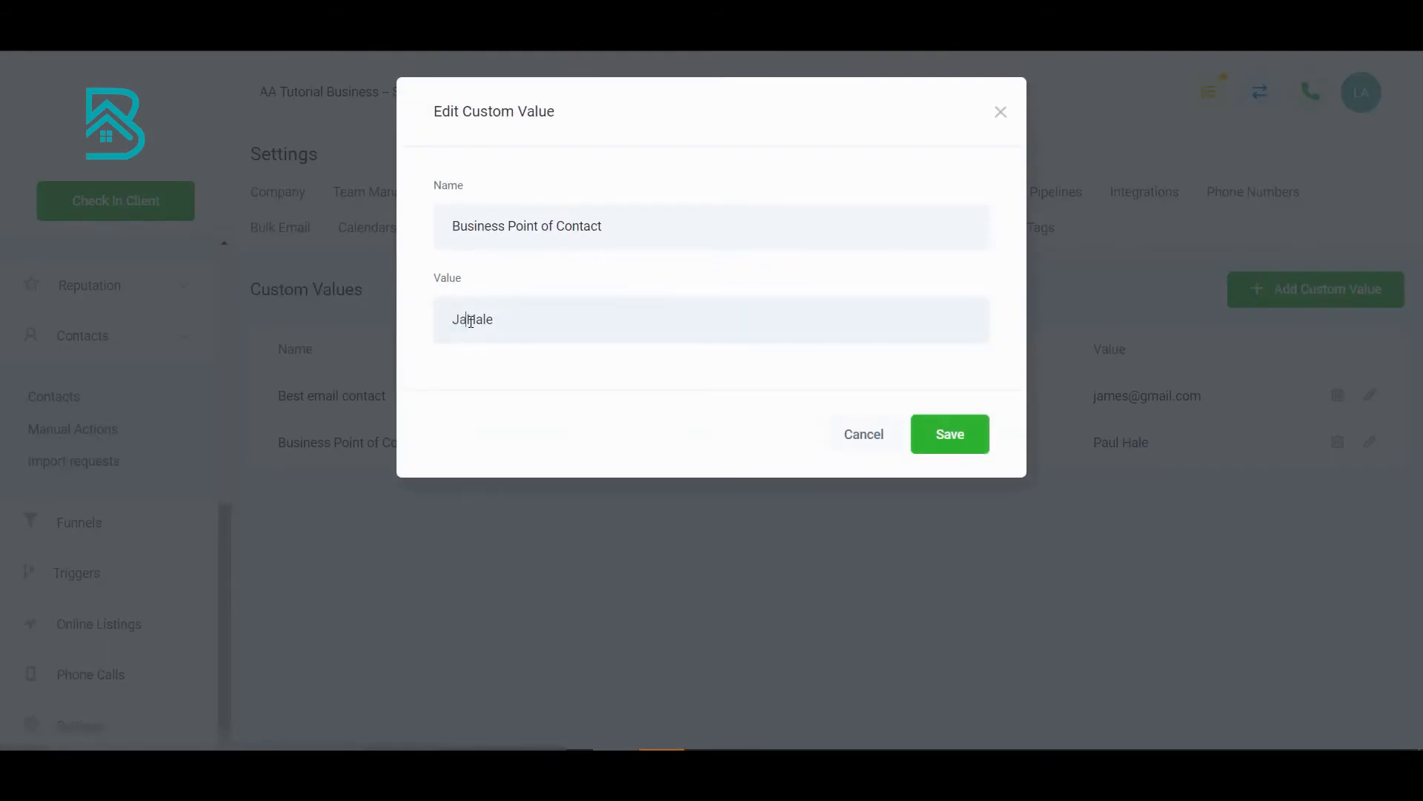
{"action": "left_click", "coordinate": [964, 434]}
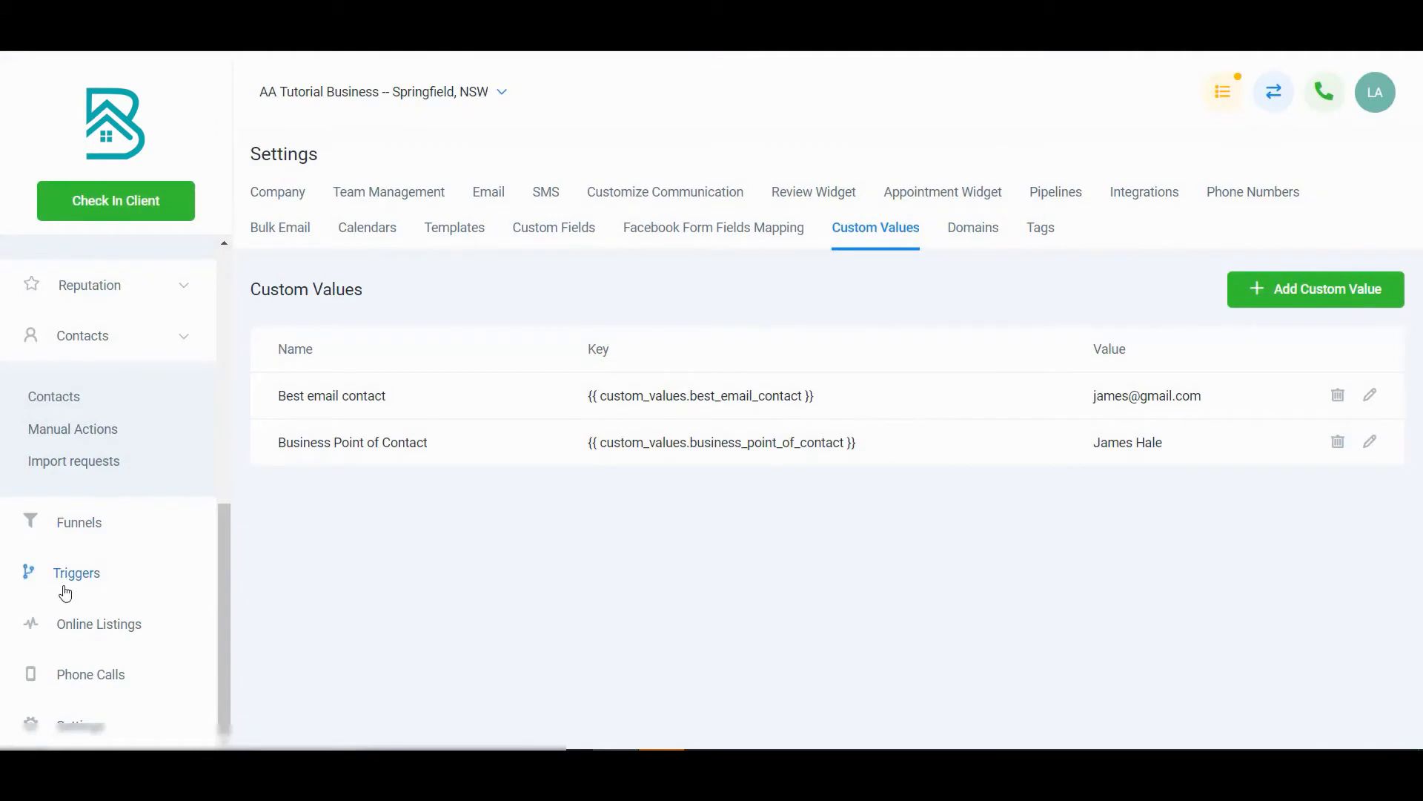
Return to the marketing campaigns and open Tutorial New Campaign's First SMS event for editing
{"action": "scroll", "coordinate": [87, 456], "scroll_direction": "up", "scroll_amount": 7}
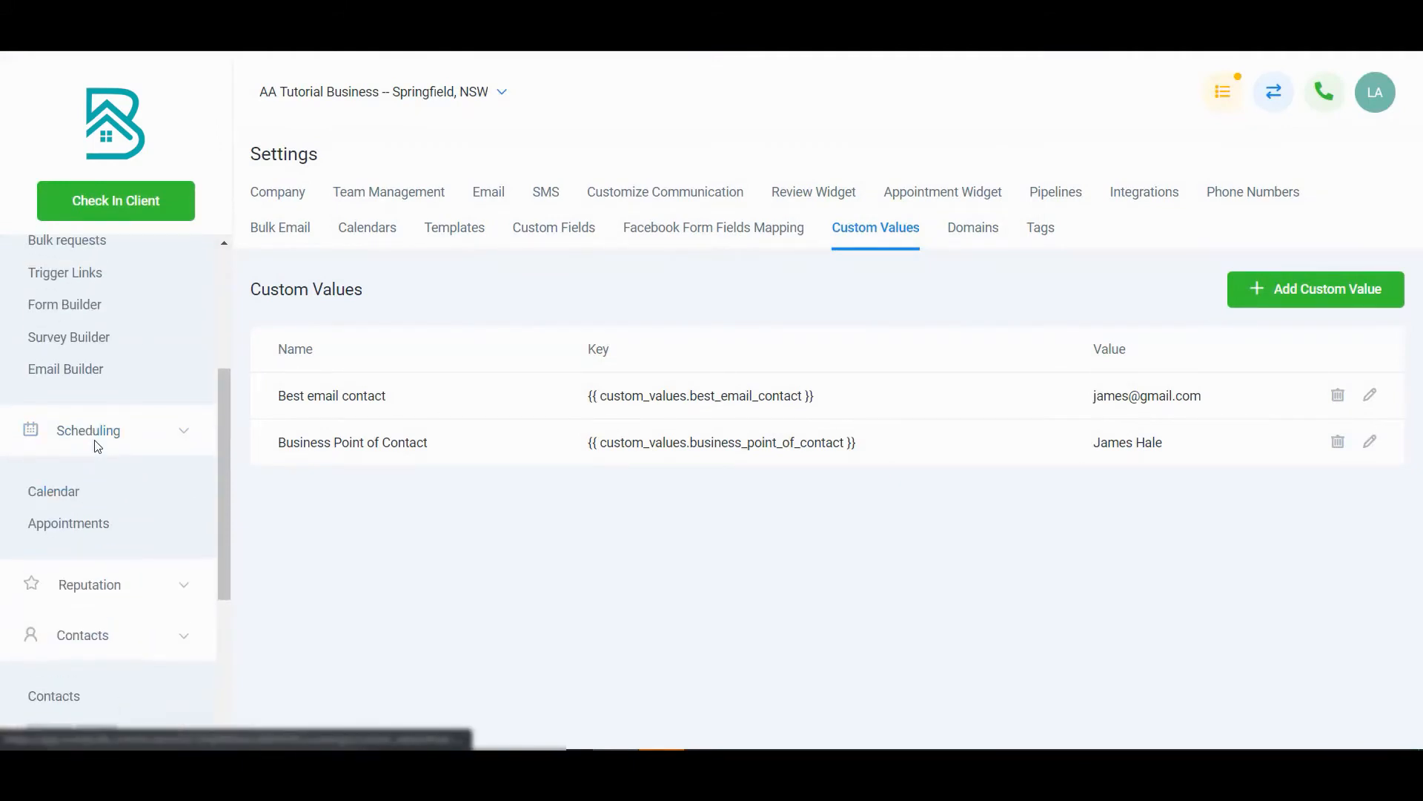
{"action": "left_click", "coordinate": [87, 420]}
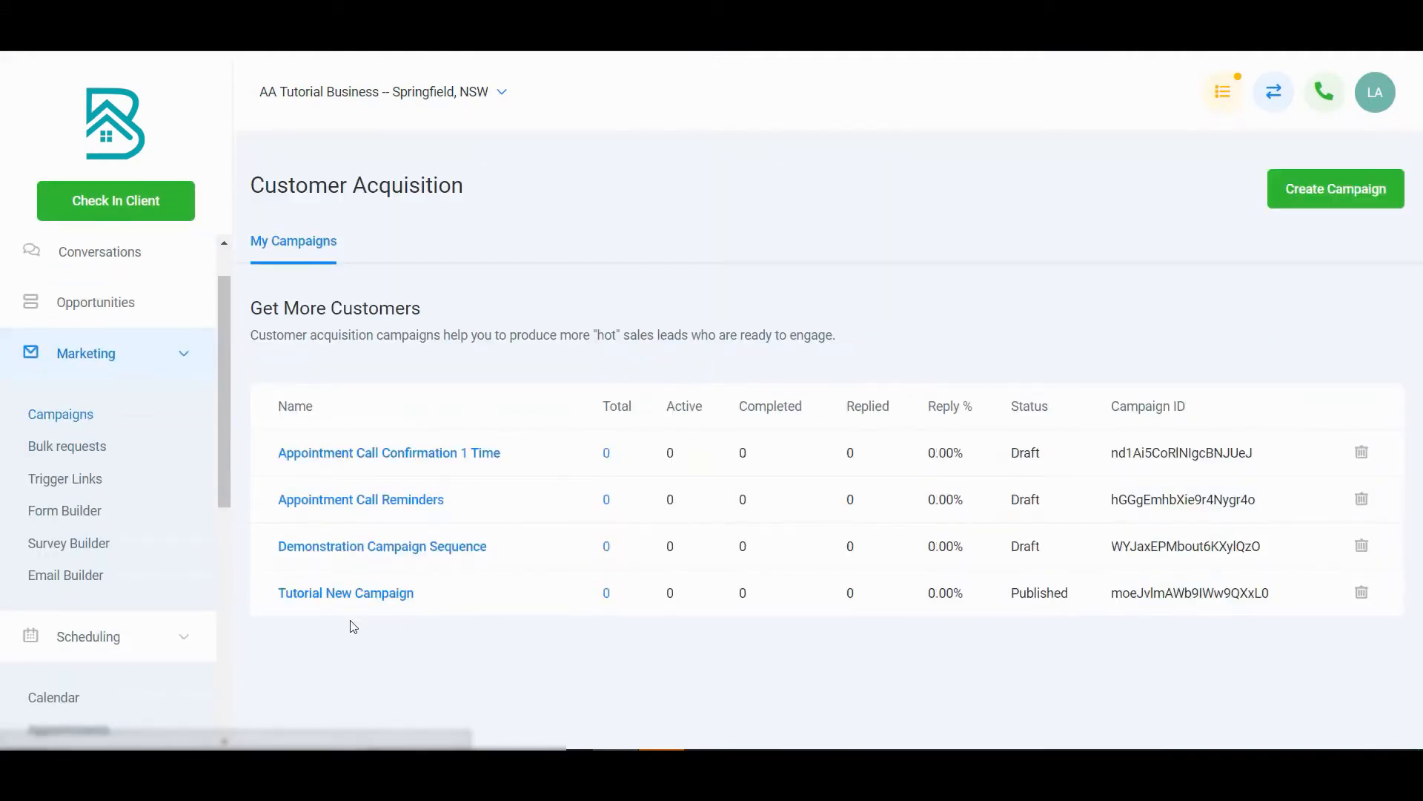
{"action": "left_click", "coordinate": [375, 593]}
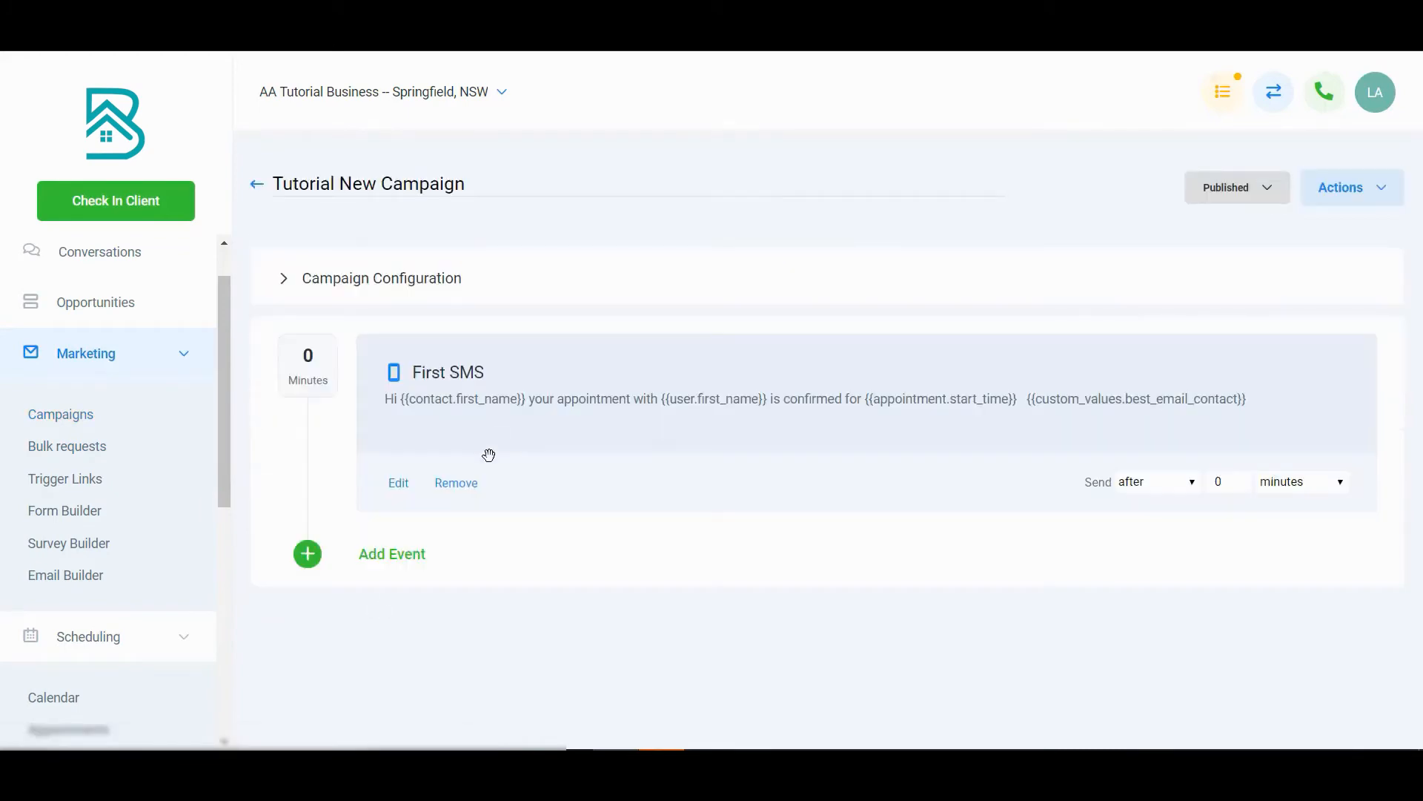
{"action": "left_click", "coordinate": [407, 487]}
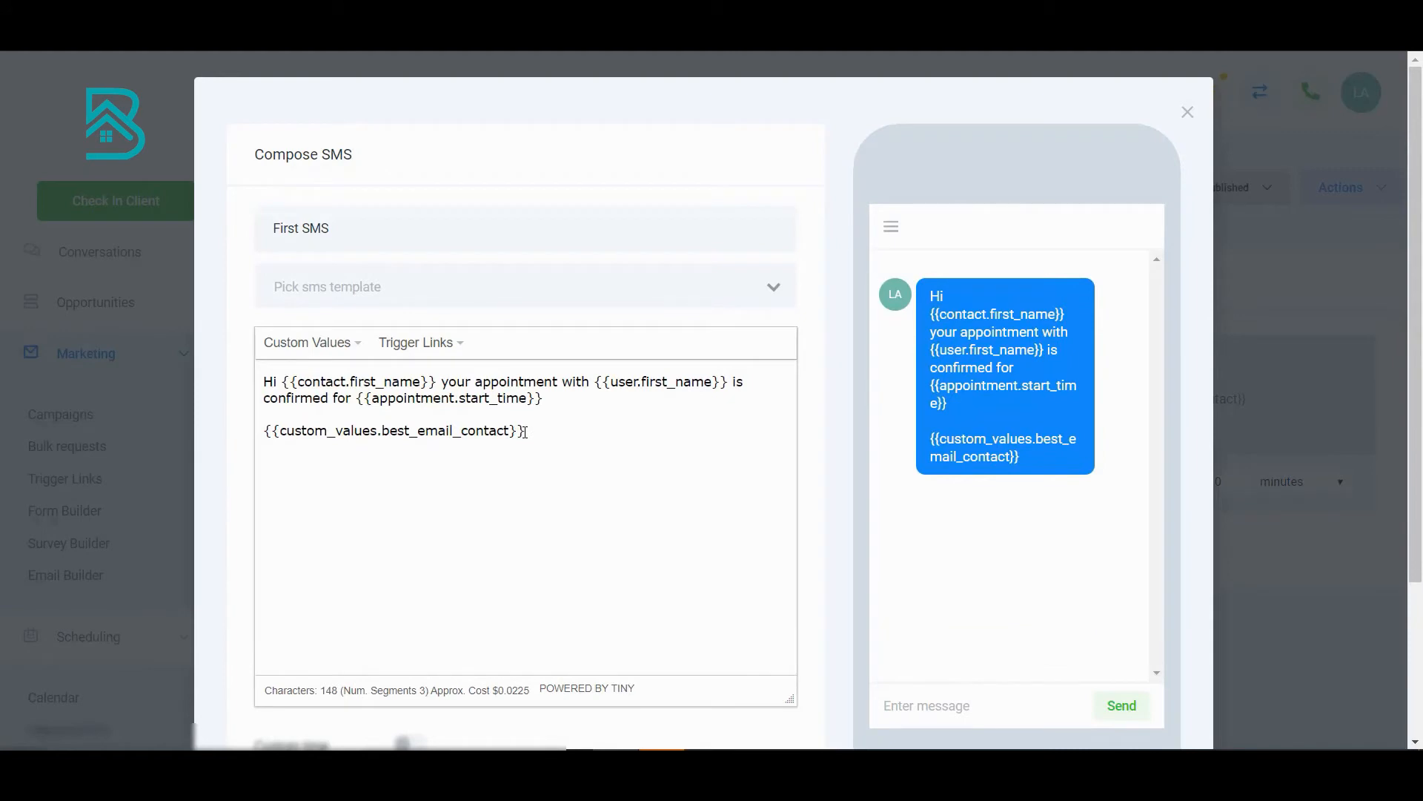
{"action": "scroll", "coordinate": [523, 430], "scroll_direction": "down", "scroll_amount": 3}
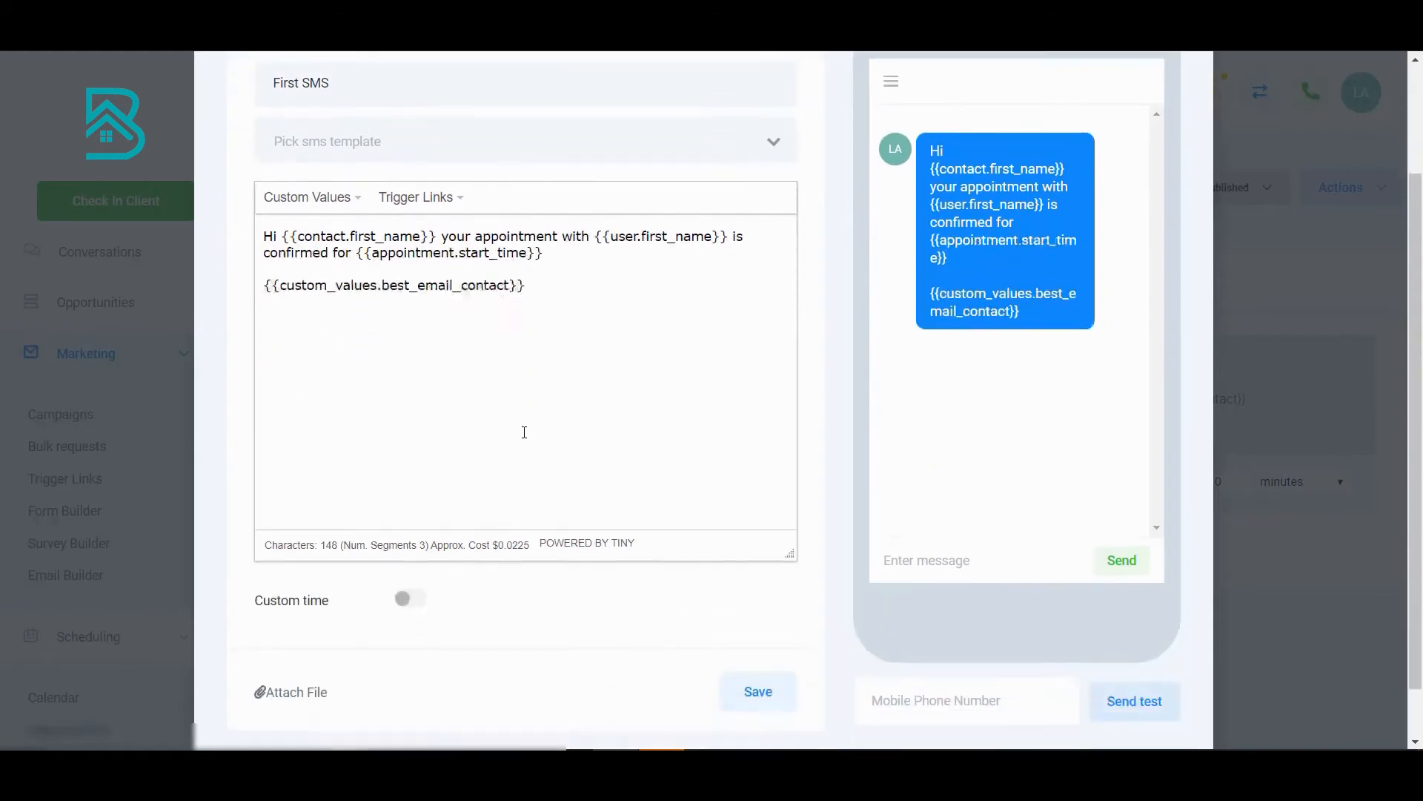
{"action": "scroll", "coordinate": [523, 430], "scroll_direction": "up", "scroll_amount": 1}
{"action": "scroll", "coordinate": [525, 358], "scroll_direction": "up", "scroll_amount": 1}
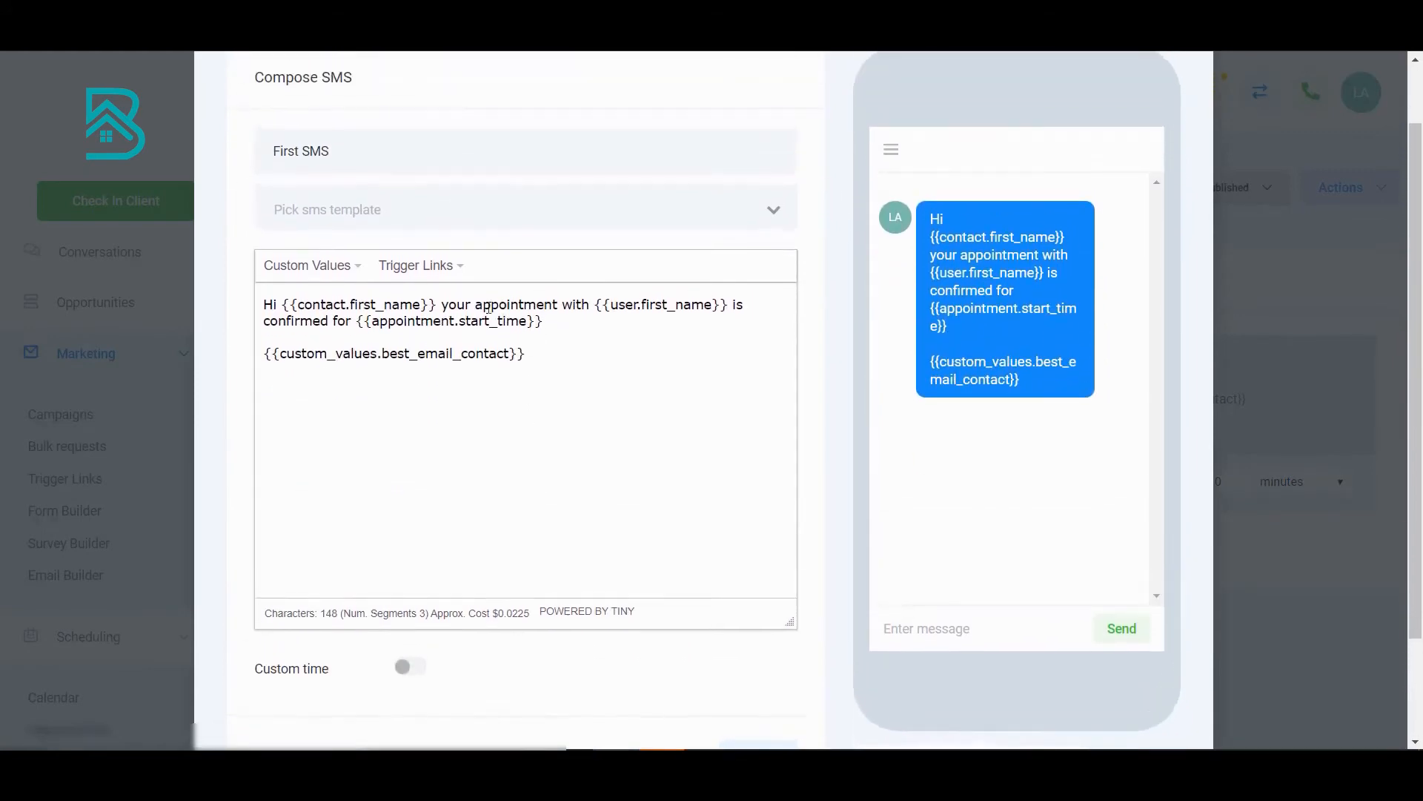
Add two line breaks at the end of the message and check the available trigger links without inserting any
{"action": "key", "text": "Return"}
{"action": "key", "text": "Return"}
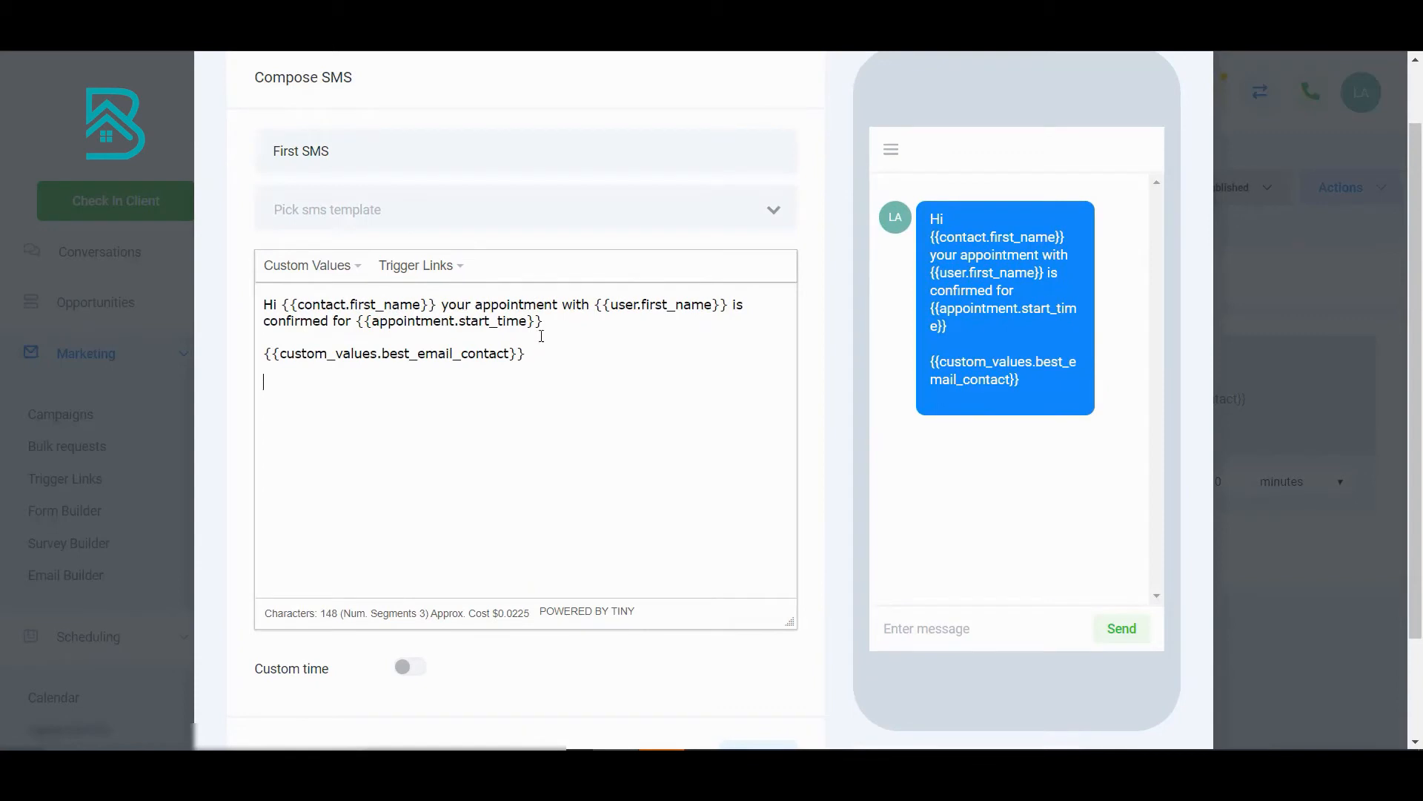
{"action": "left_click", "coordinate": [421, 269]}
{"action": "left_click", "coordinate": [424, 273]}
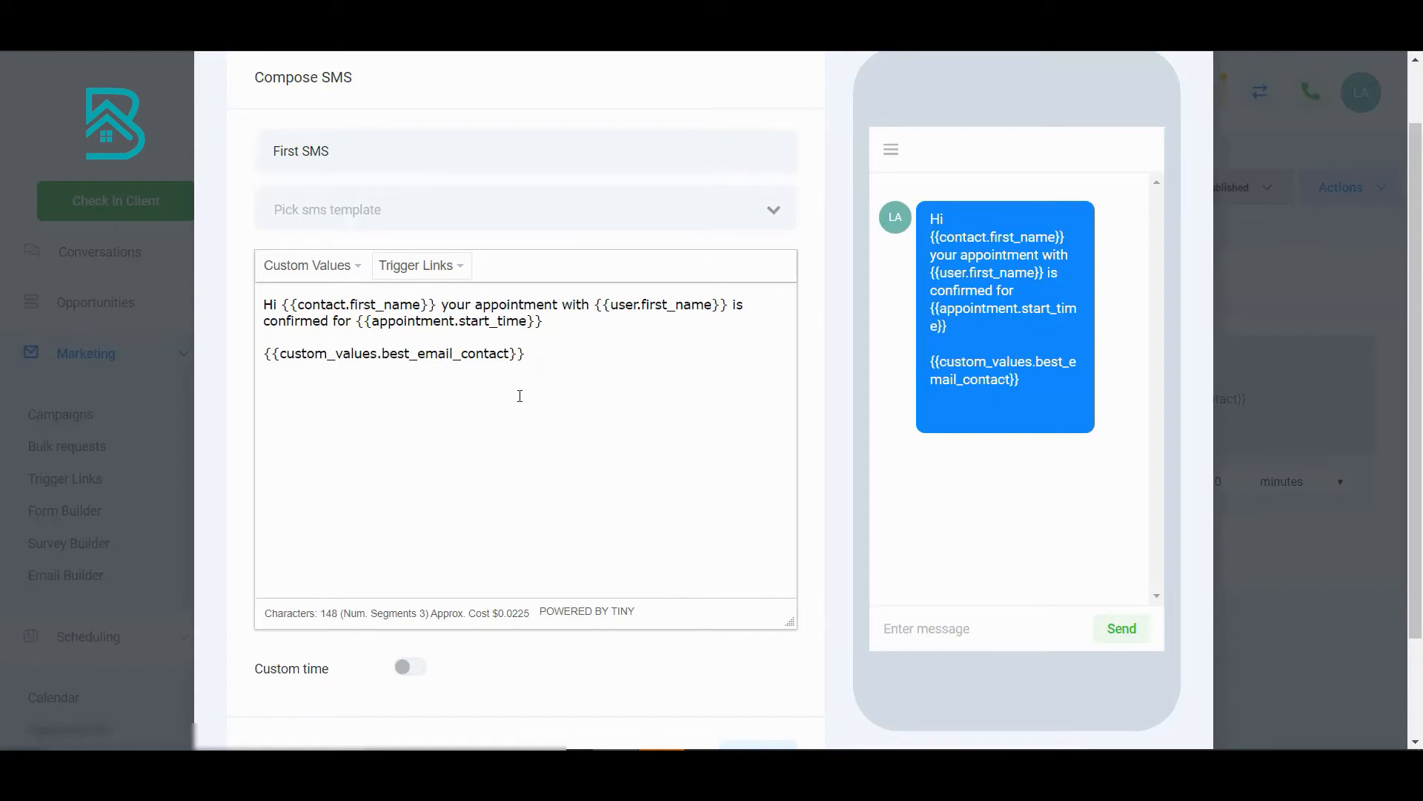
{"action": "left_click", "coordinate": [449, 273]}
{"action": "left_click", "coordinate": [563, 351]}
Turn on custom time for the SMS, check the condition options and try the When condition
{"action": "scroll", "coordinate": [515, 468], "scroll_direction": "down", "scroll_amount": 2}
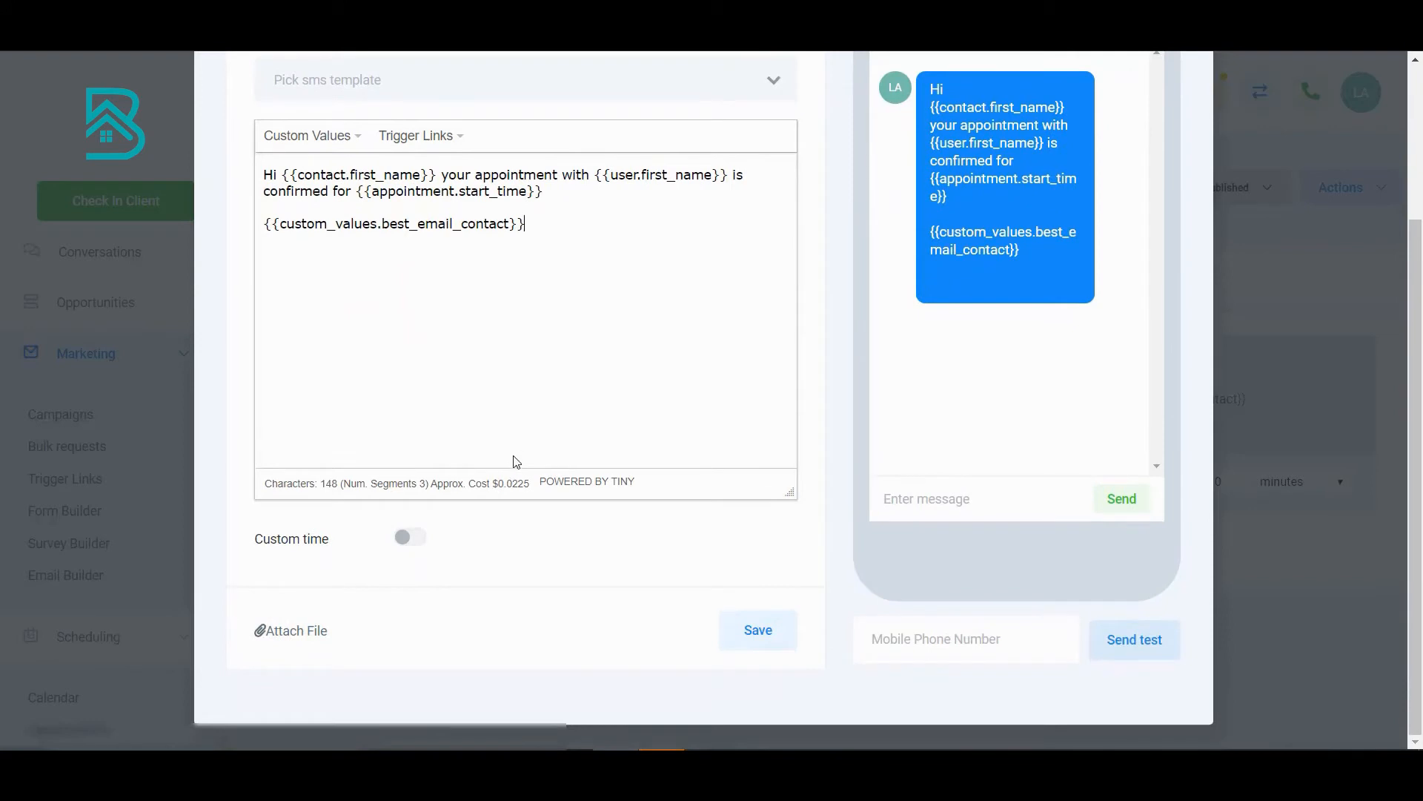
{"action": "left_click", "coordinate": [415, 539]}
{"action": "scroll", "coordinate": [667, 430], "scroll_direction": "down", "scroll_amount": 3}
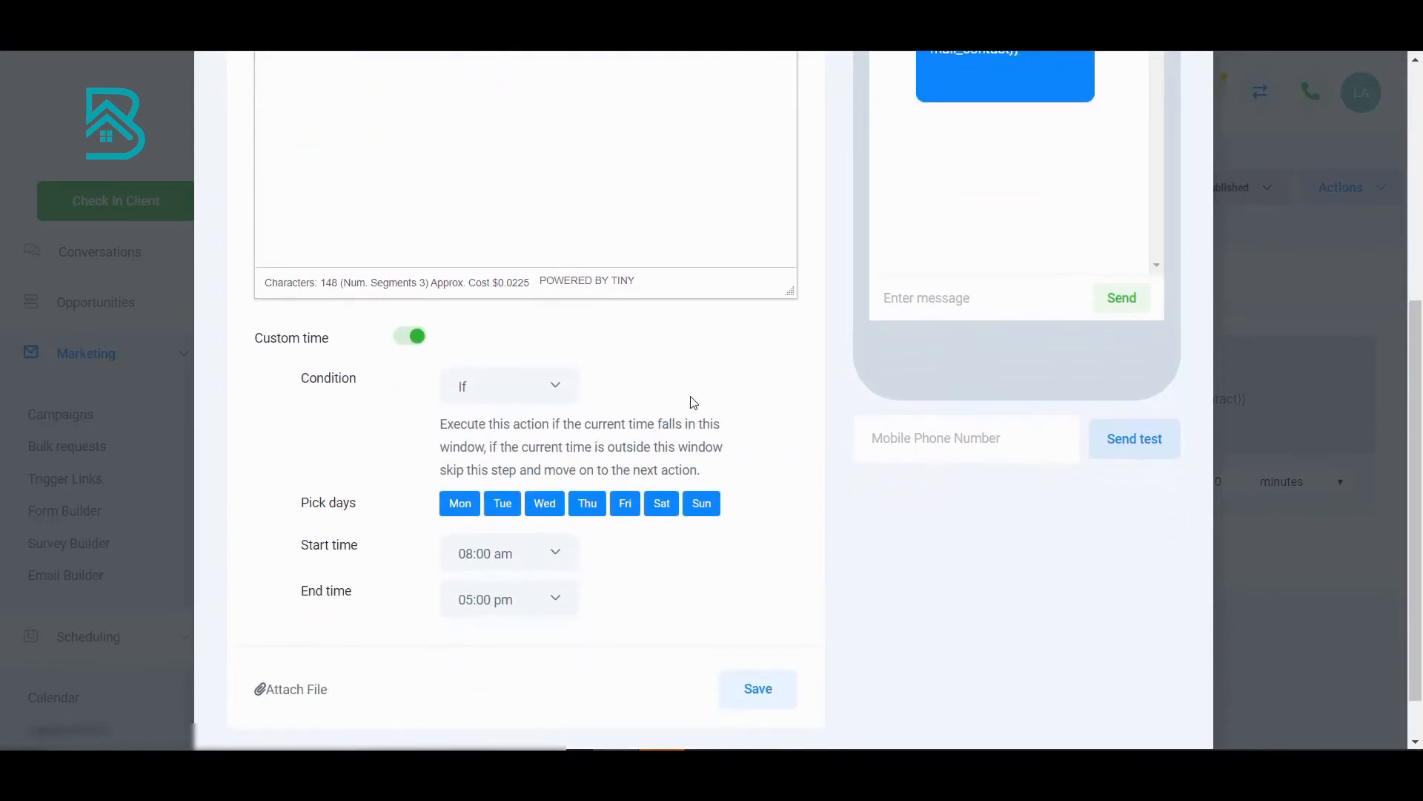
{"action": "left_click", "coordinate": [560, 386]}
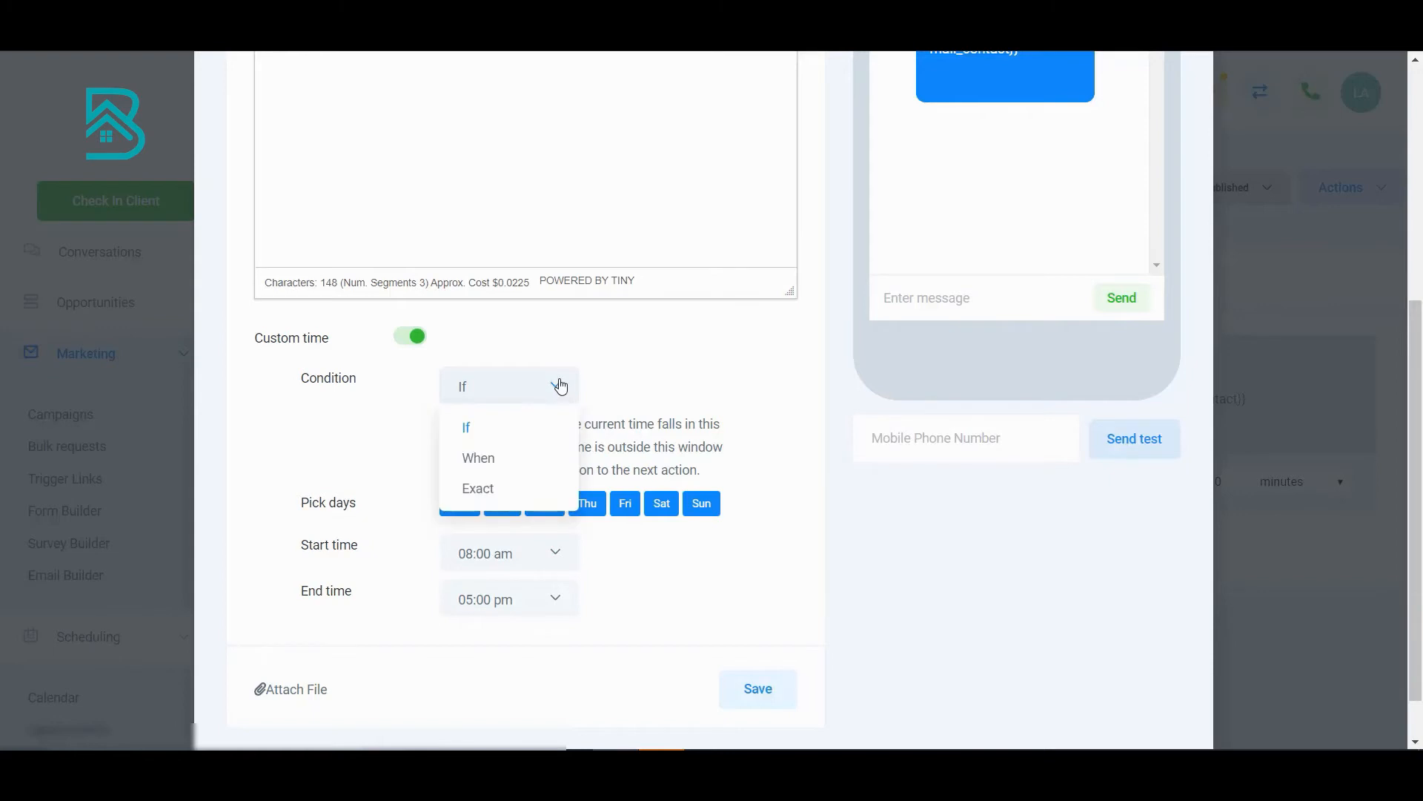
{"action": "left_click", "coordinate": [560, 386]}
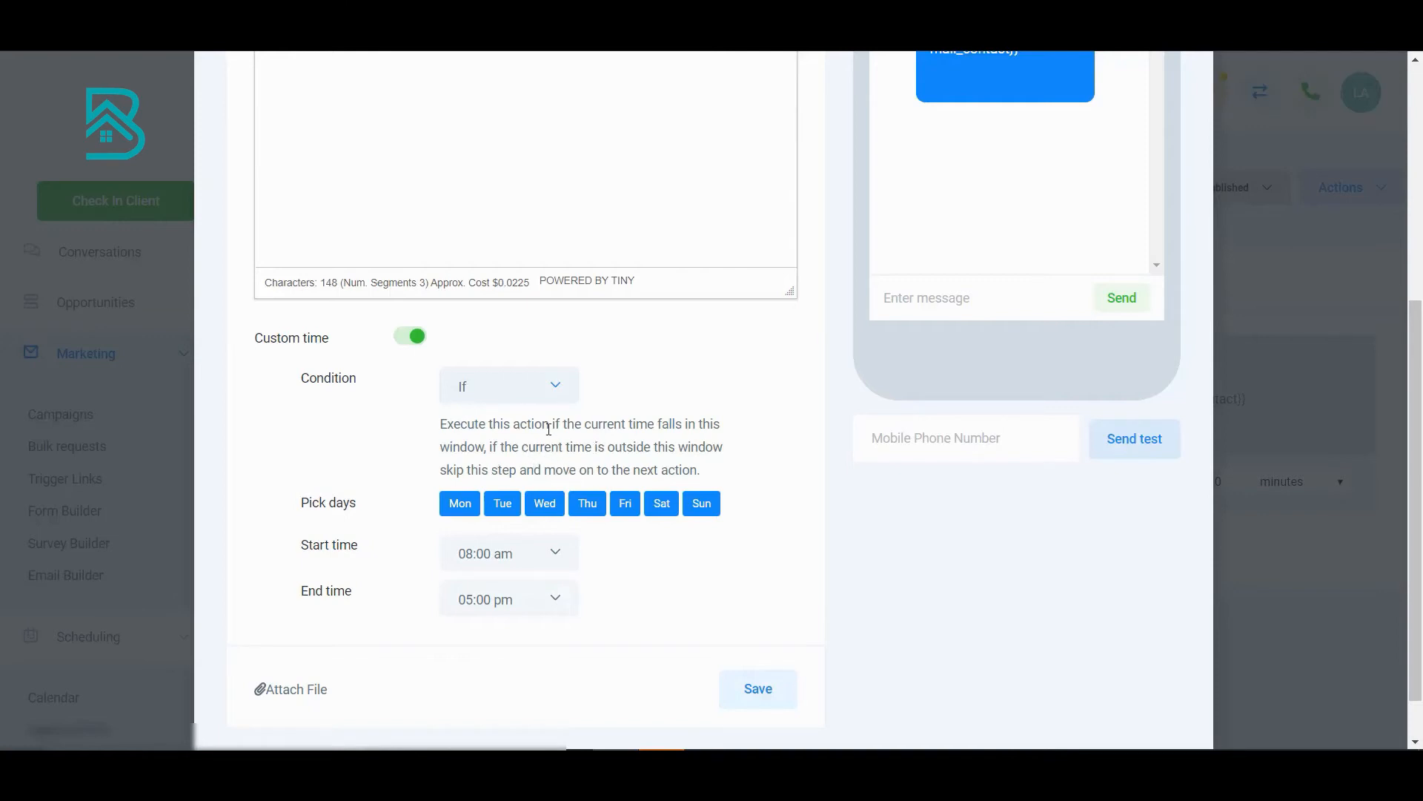
{"action": "left_click", "coordinate": [547, 394]}
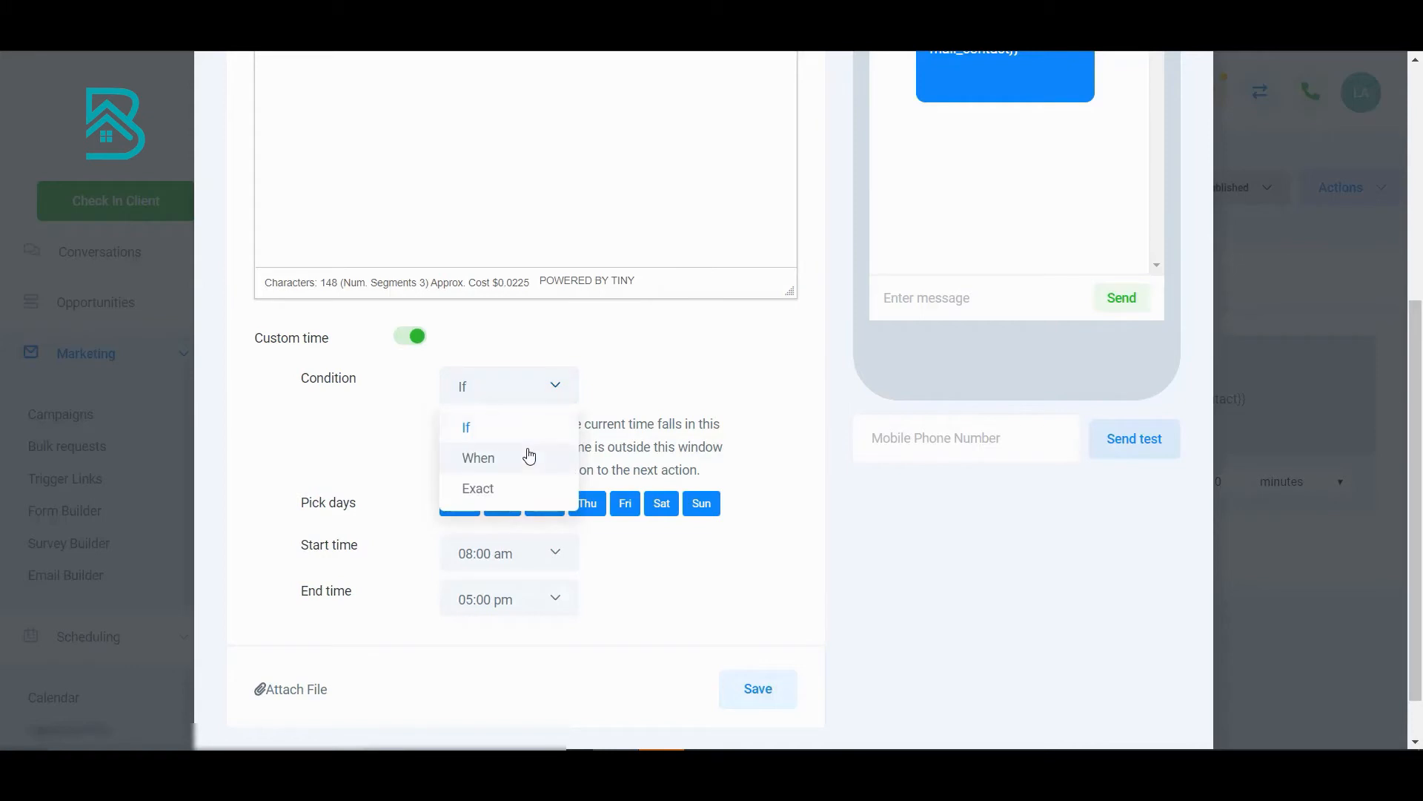
{"action": "left_click", "coordinate": [527, 456]}
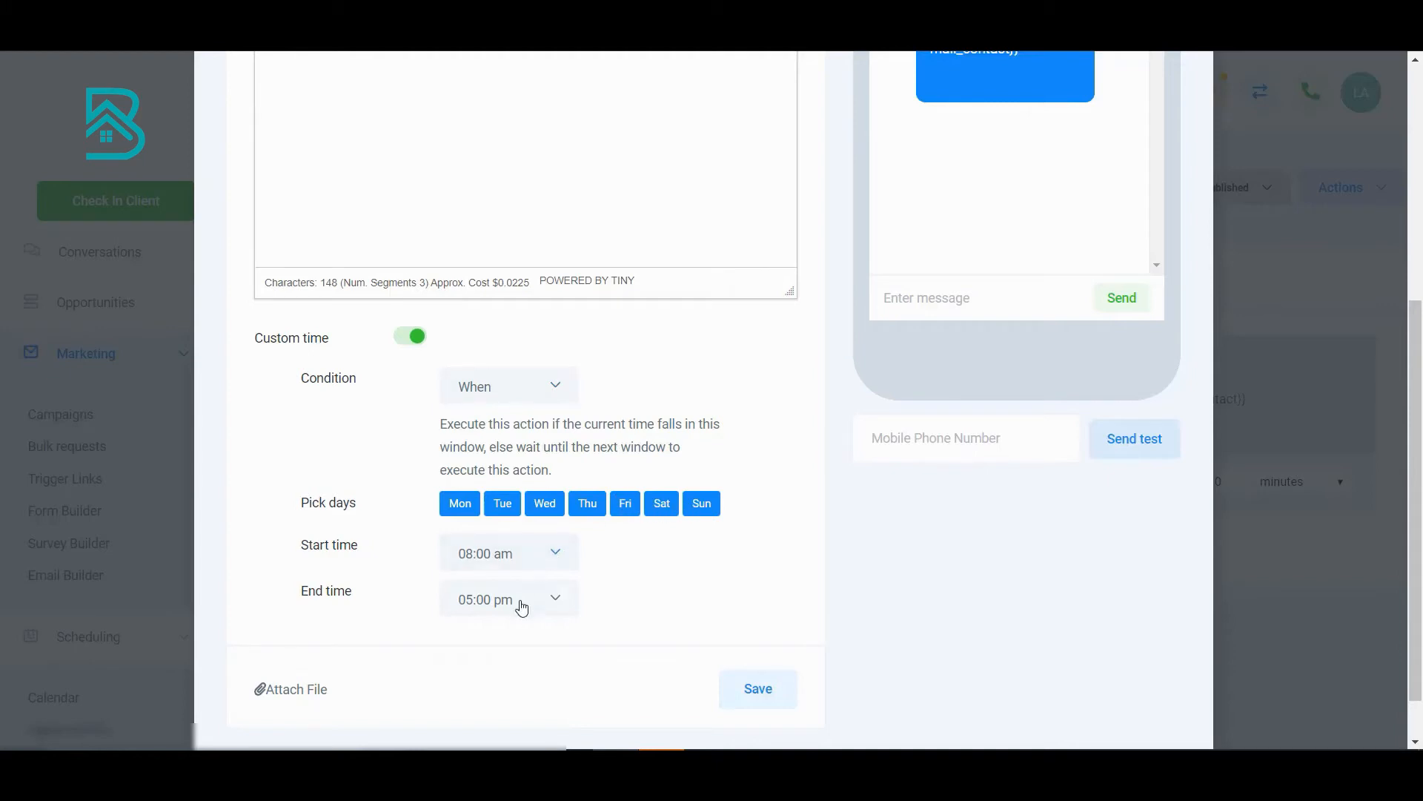
Set the custom time condition to Exact with a sending time of 10:03 AM
{"action": "left_click", "coordinate": [539, 389]}
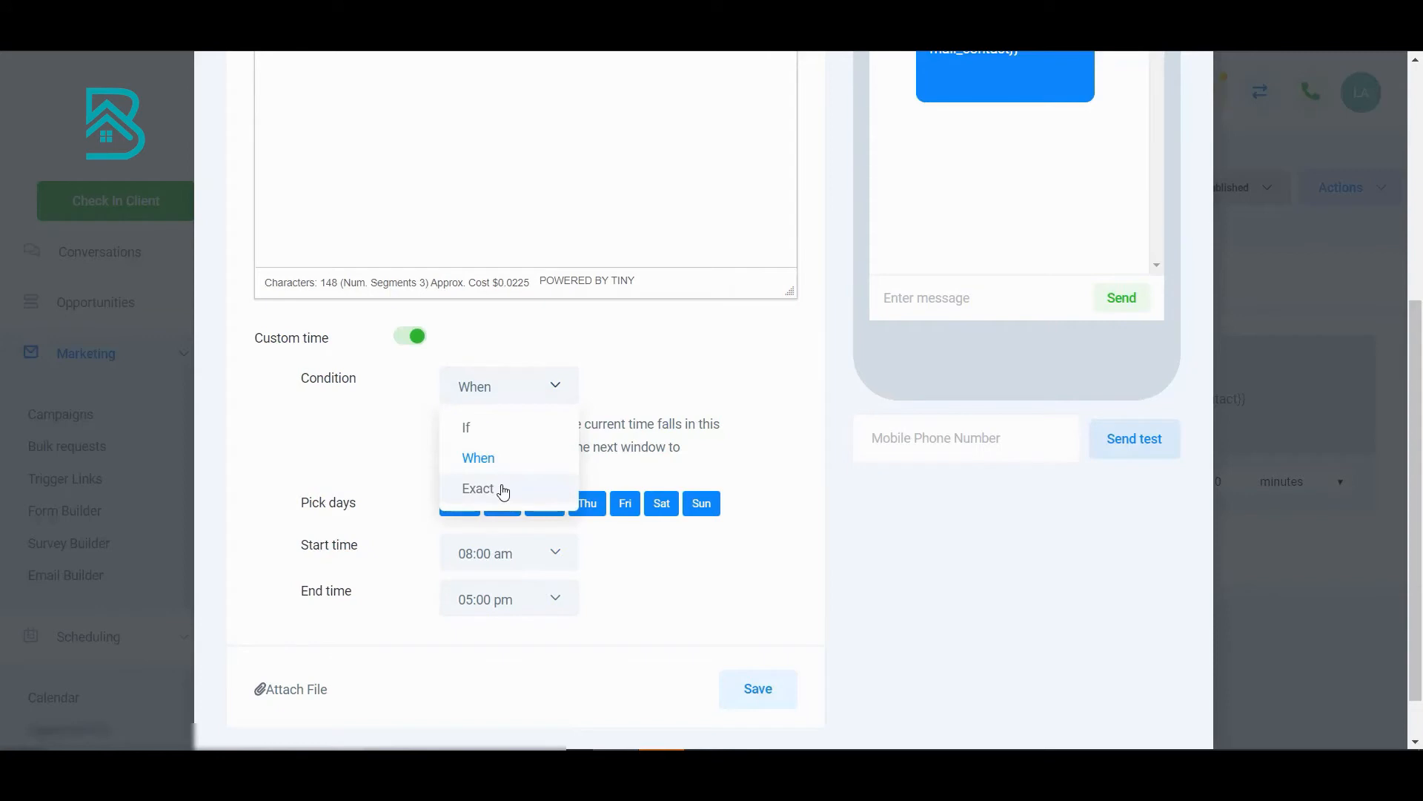
{"action": "left_click", "coordinate": [504, 490]}
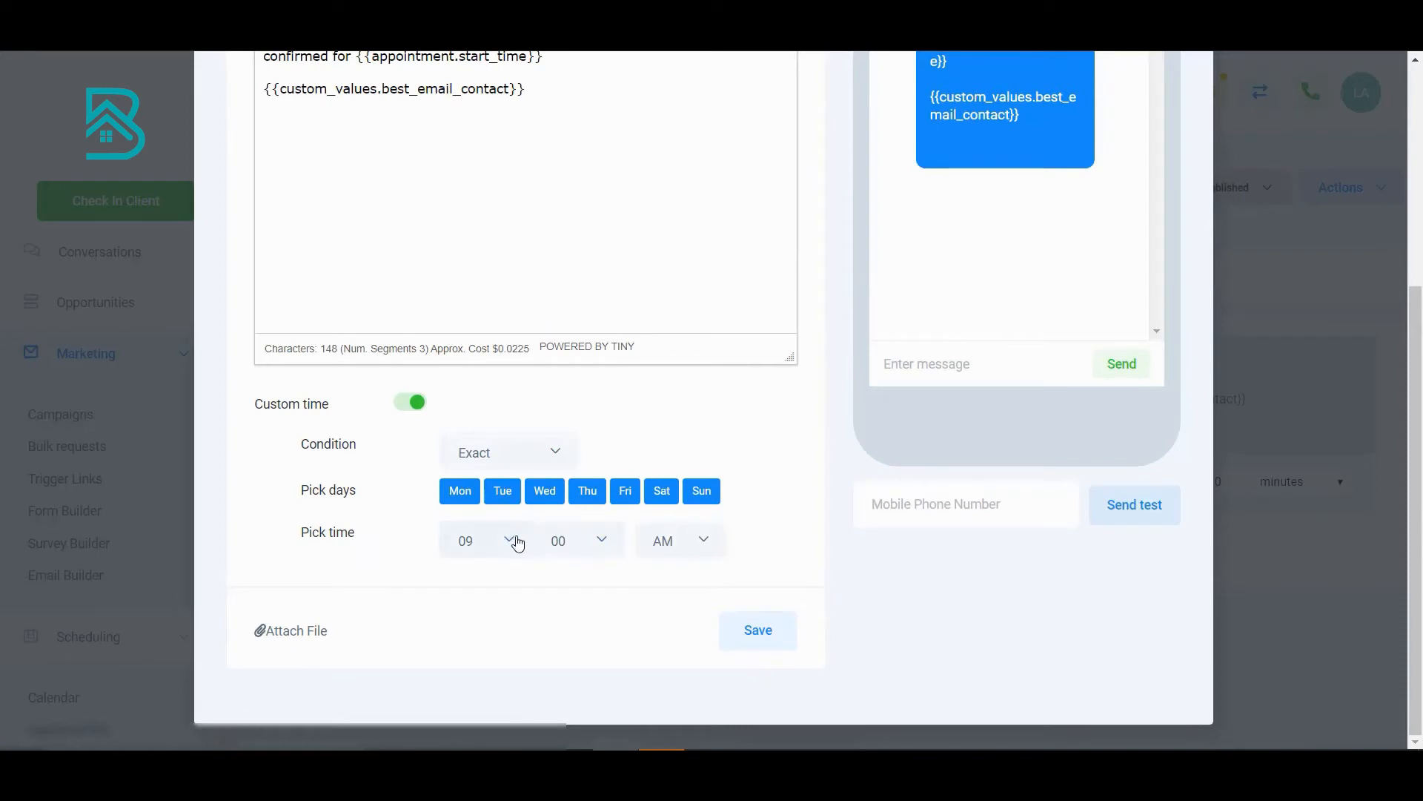
{"action": "left_click", "coordinate": [517, 543]}
{"action": "left_click", "coordinate": [492, 466]}
{"action": "left_click", "coordinate": [601, 541]}
{"action": "left_click", "coordinate": [589, 464]}
Restrict the sending days to Monday by deselecting Tuesday through Sunday
{"action": "left_click", "coordinate": [512, 496]}
{"action": "left_click", "coordinate": [547, 494]}
{"action": "left_click", "coordinate": [589, 494]}
{"action": "left_click", "coordinate": [627, 494]}
{"action": "left_click", "coordinate": [695, 495]}
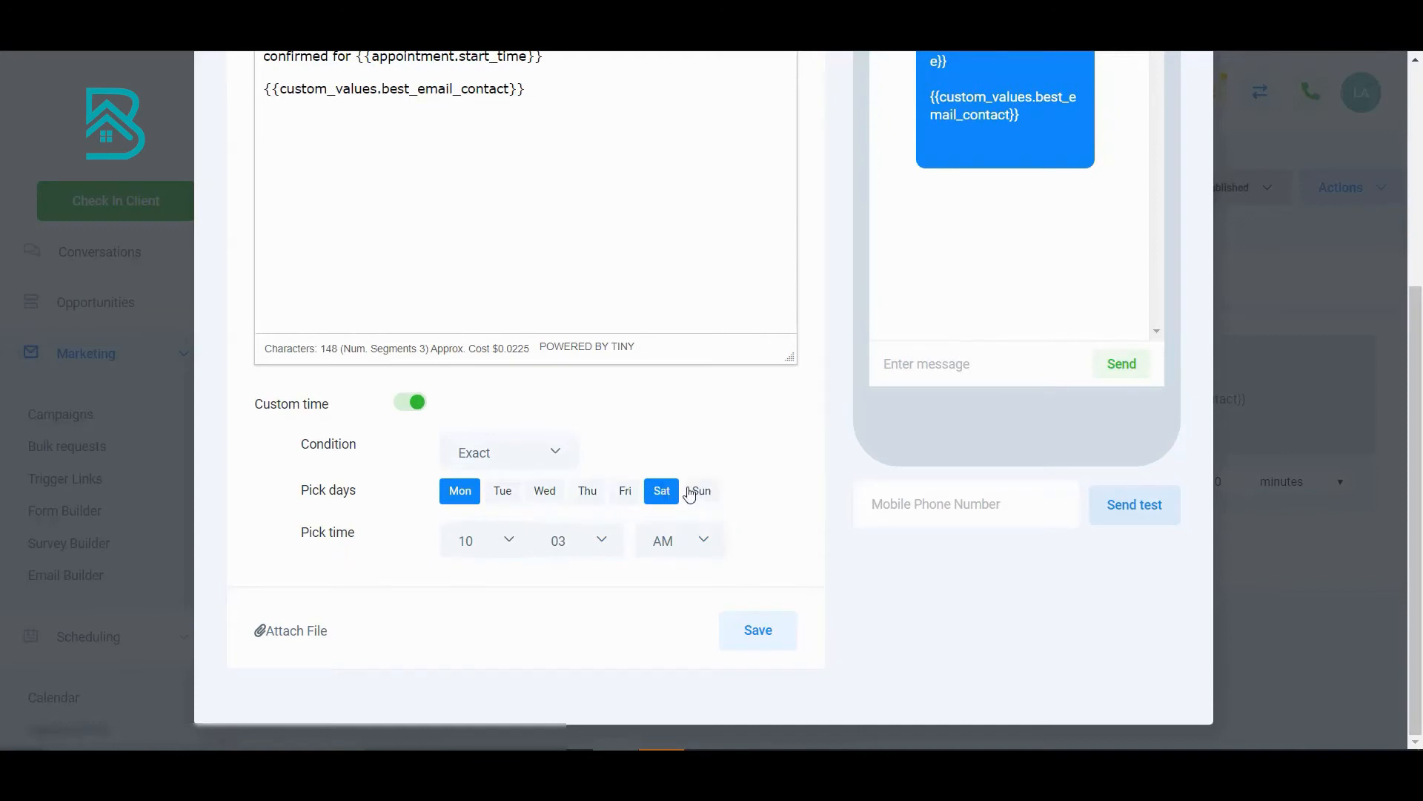
{"action": "left_click", "coordinate": [661, 493]}
{"action": "scroll", "coordinate": [604, 419], "scroll_direction": "up", "scroll_amount": 1}
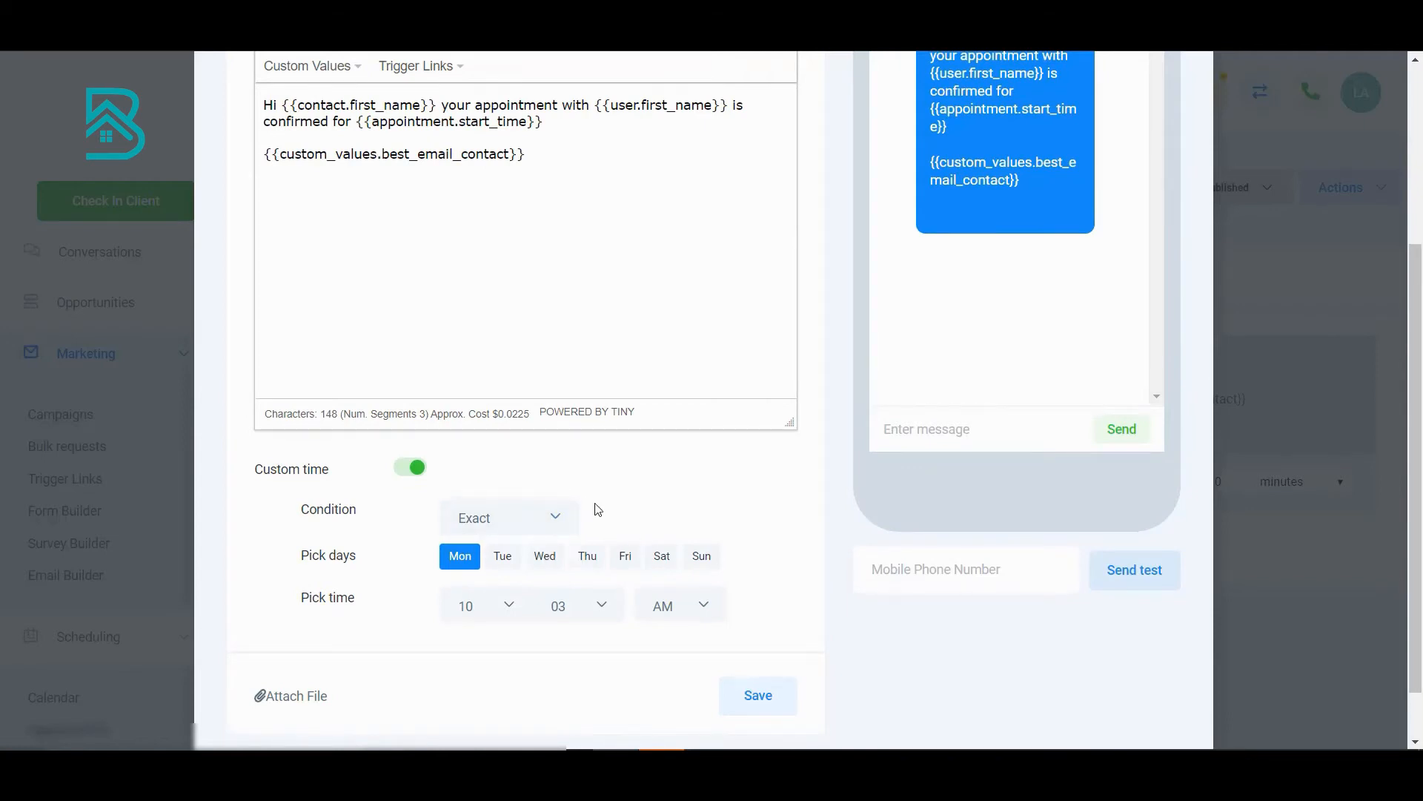
{"action": "scroll", "coordinate": [598, 510], "scroll_direction": "down", "scroll_amount": 2}
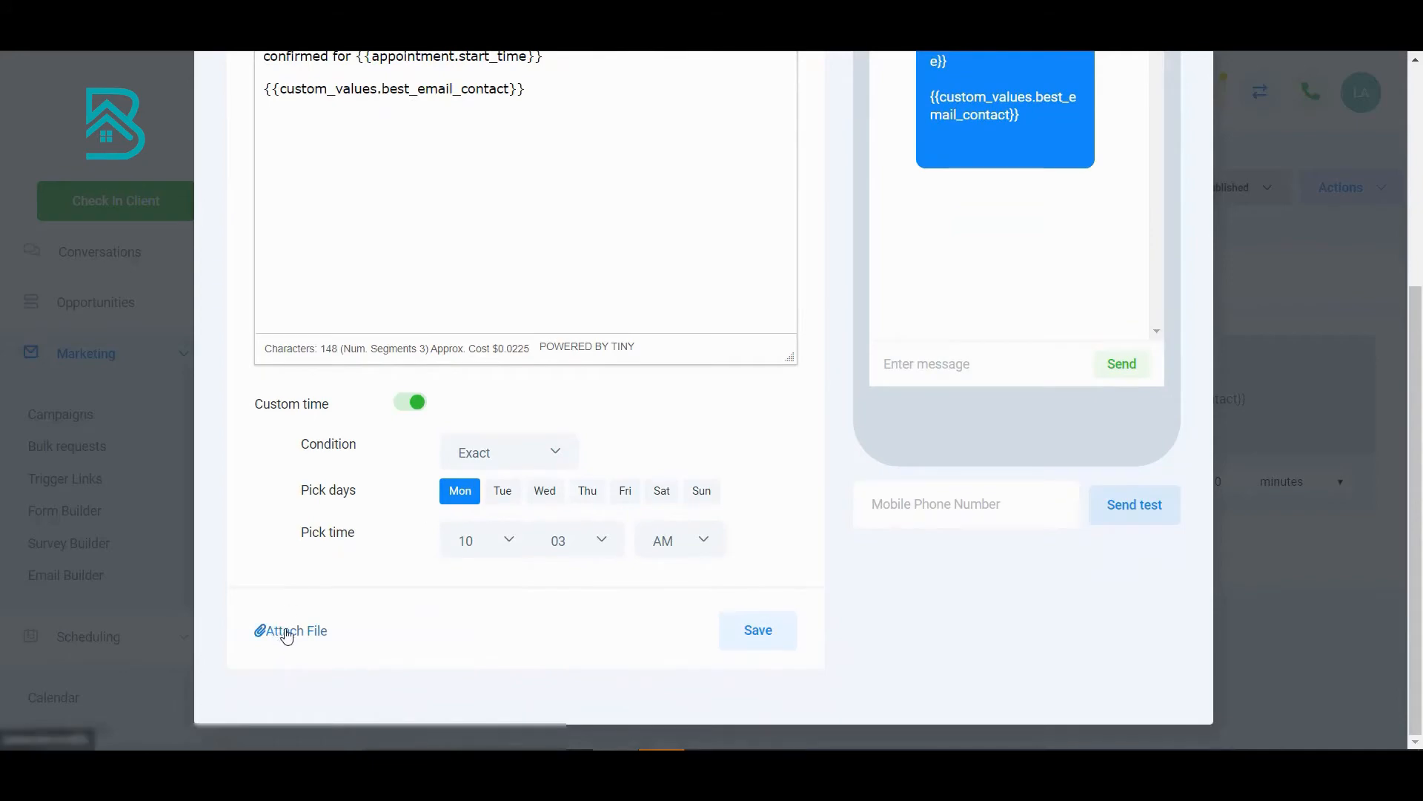
{"action": "scroll", "coordinate": [426, 609], "scroll_direction": "up", "scroll_amount": 5}
{"action": "left_click", "coordinate": [595, 425]}
{"action": "scroll", "coordinate": [607, 433], "scroll_direction": "down", "scroll_amount": 1}
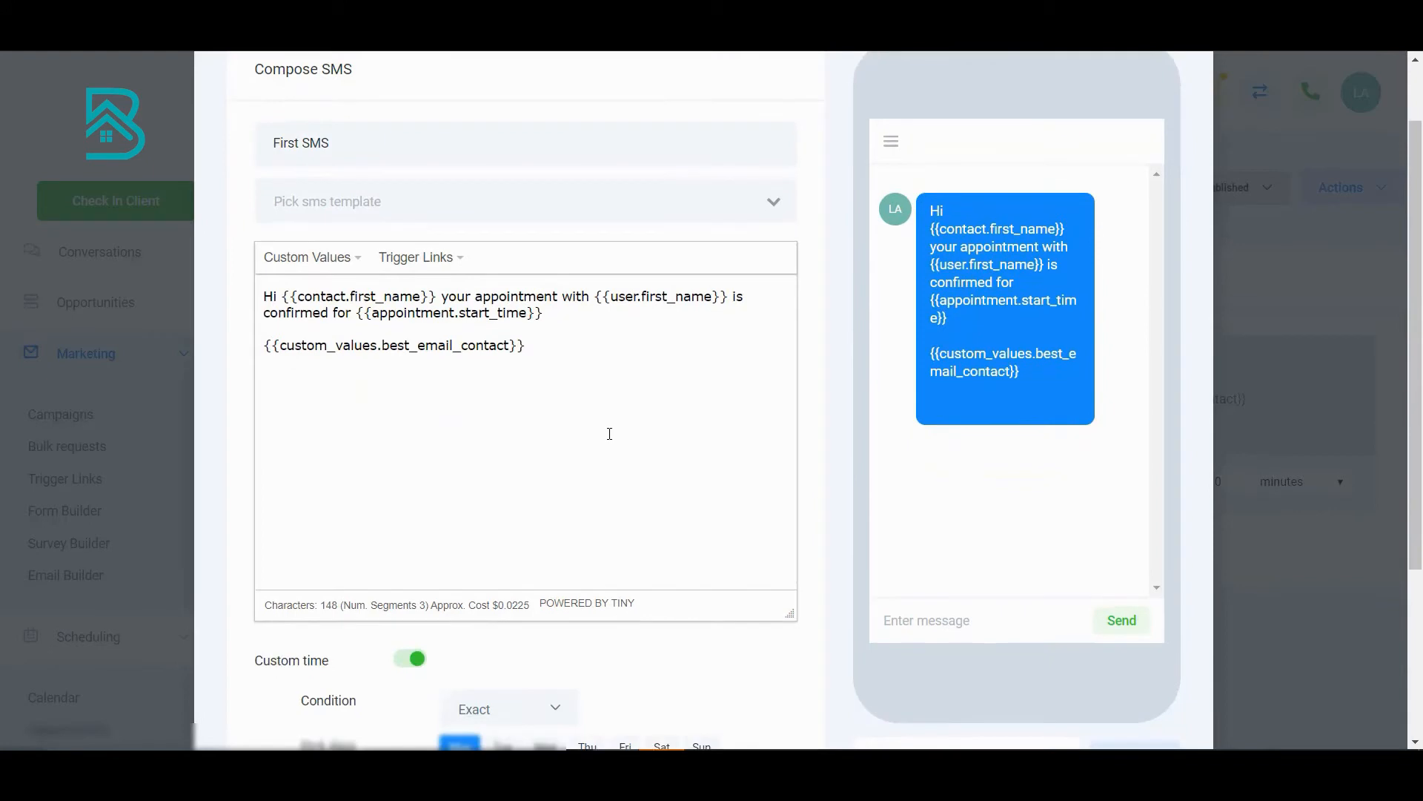
{"action": "scroll", "coordinate": [551, 361], "scroll_direction": "down", "scroll_amount": 1}
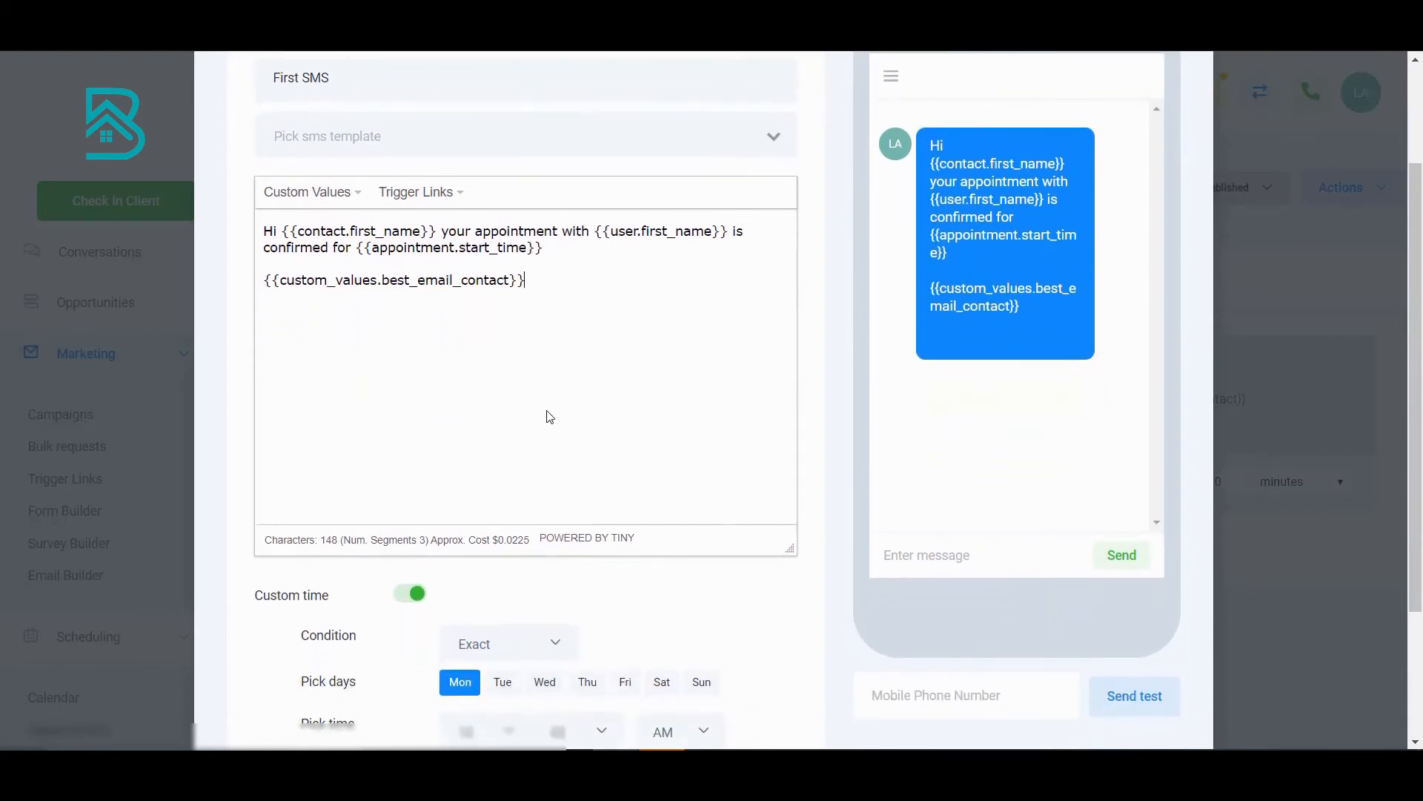
{"action": "scroll", "coordinate": [550, 417], "scroll_direction": "up", "scroll_amount": 1}
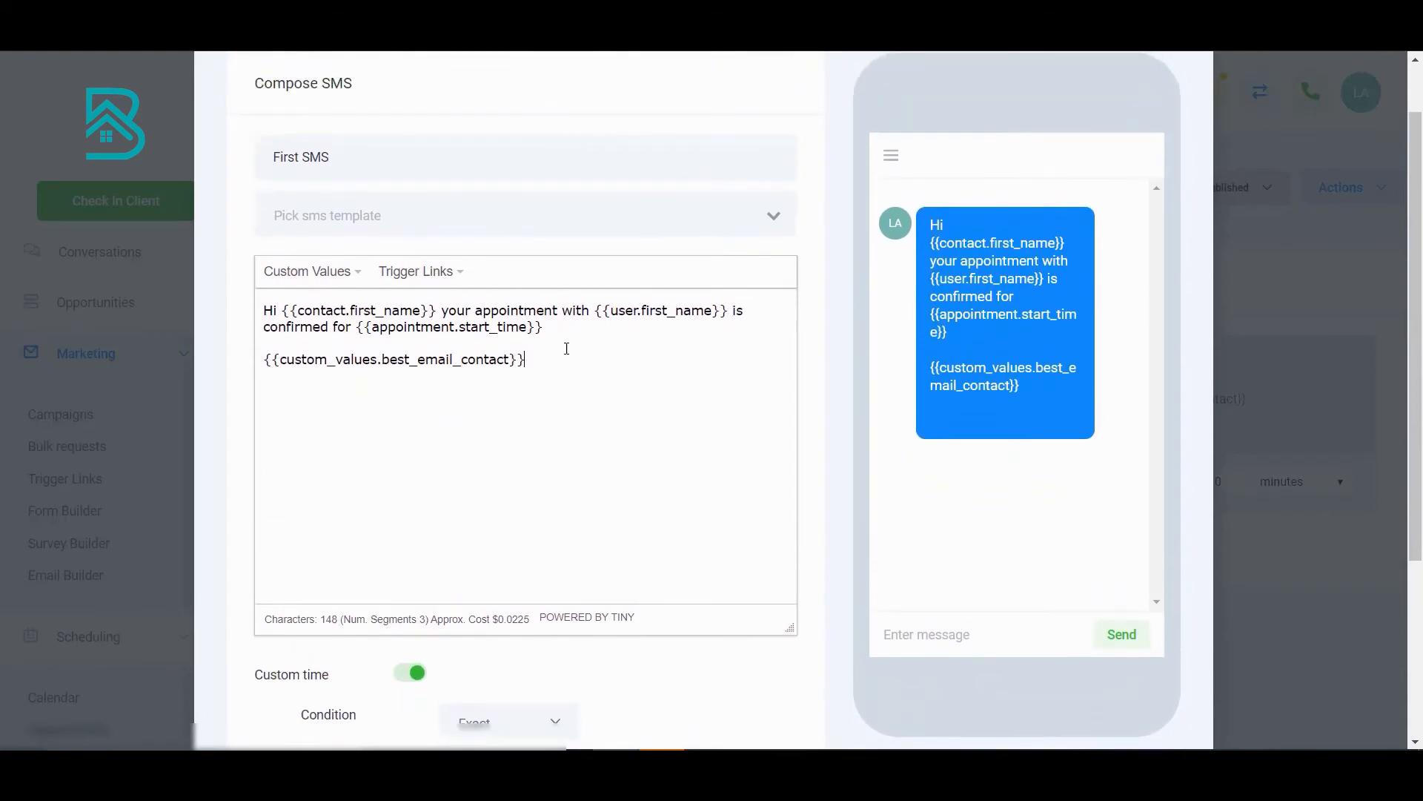
Review the composed SMS, checking its custom values, the phone preview, the custom time settings and the test-send field
{"action": "left_click", "coordinate": [443, 282]}
{"action": "left_click", "coordinate": [443, 281]}
{"action": "left_click", "coordinate": [539, 365]}
{"action": "scroll", "coordinate": [705, 407], "scroll_direction": "up", "scroll_amount": 1}
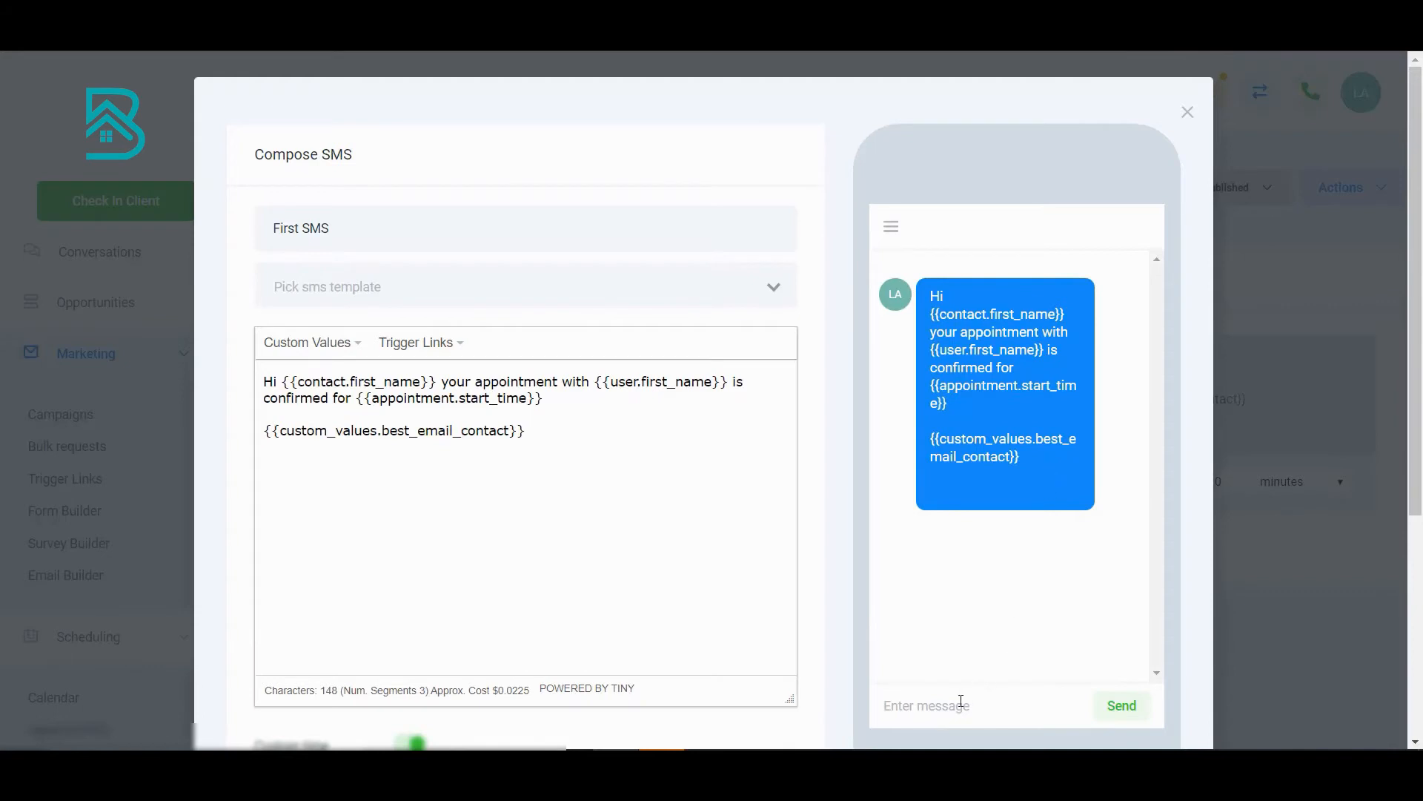
{"action": "scroll", "coordinate": [971, 415], "scroll_direction": "down", "scroll_amount": 1}
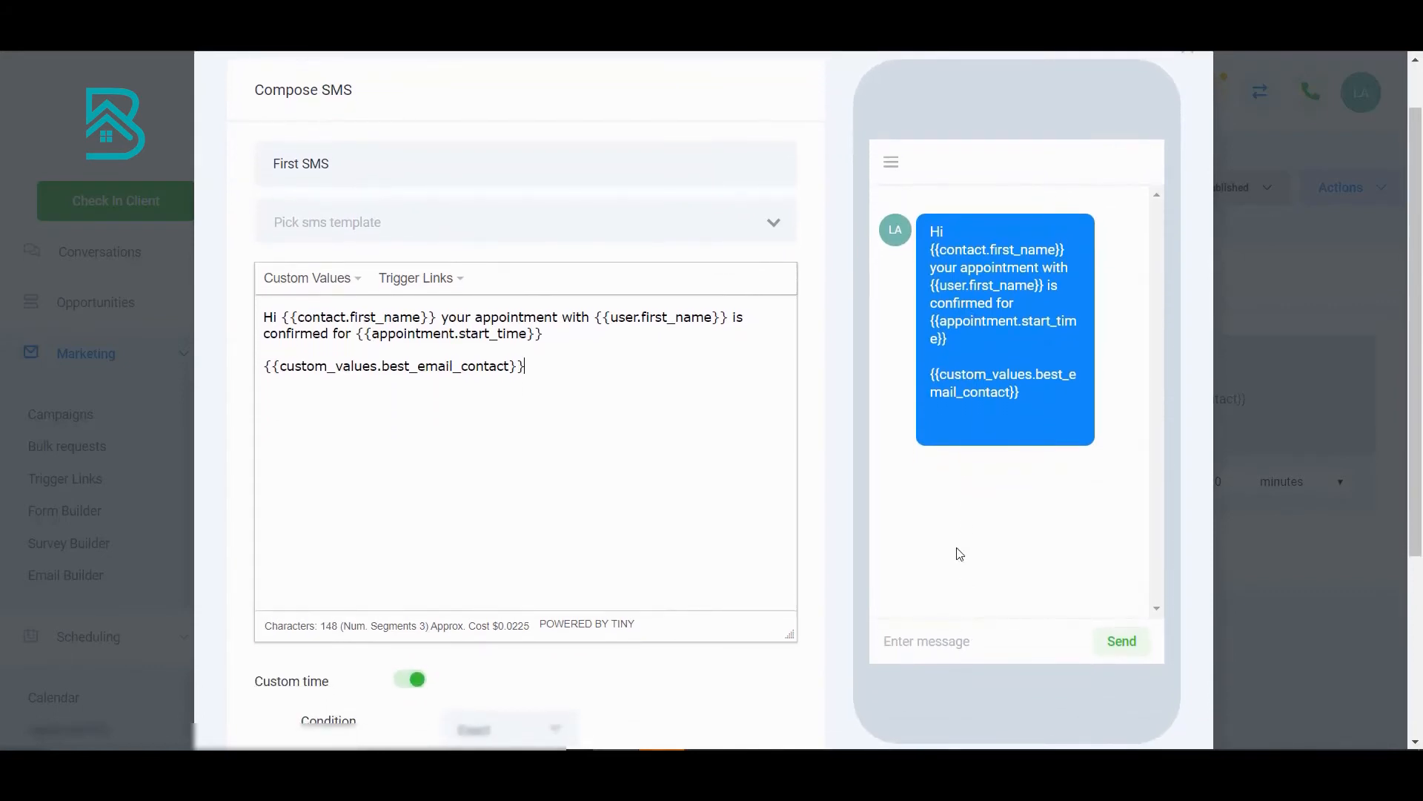
{"action": "scroll", "coordinate": [960, 549], "scroll_direction": "down", "scroll_amount": 2}
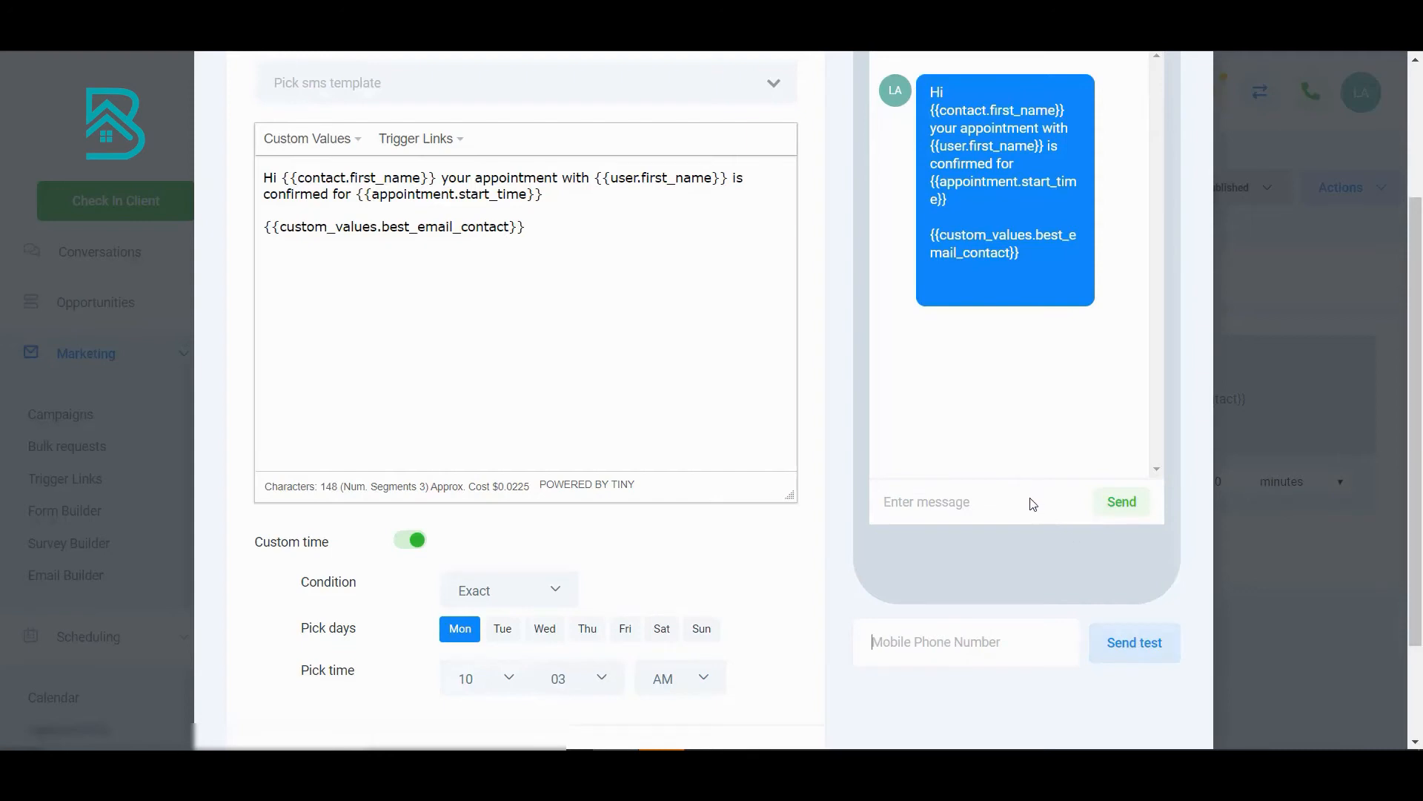
{"action": "scroll", "coordinate": [1007, 439], "scroll_direction": "up", "scroll_amount": 3}
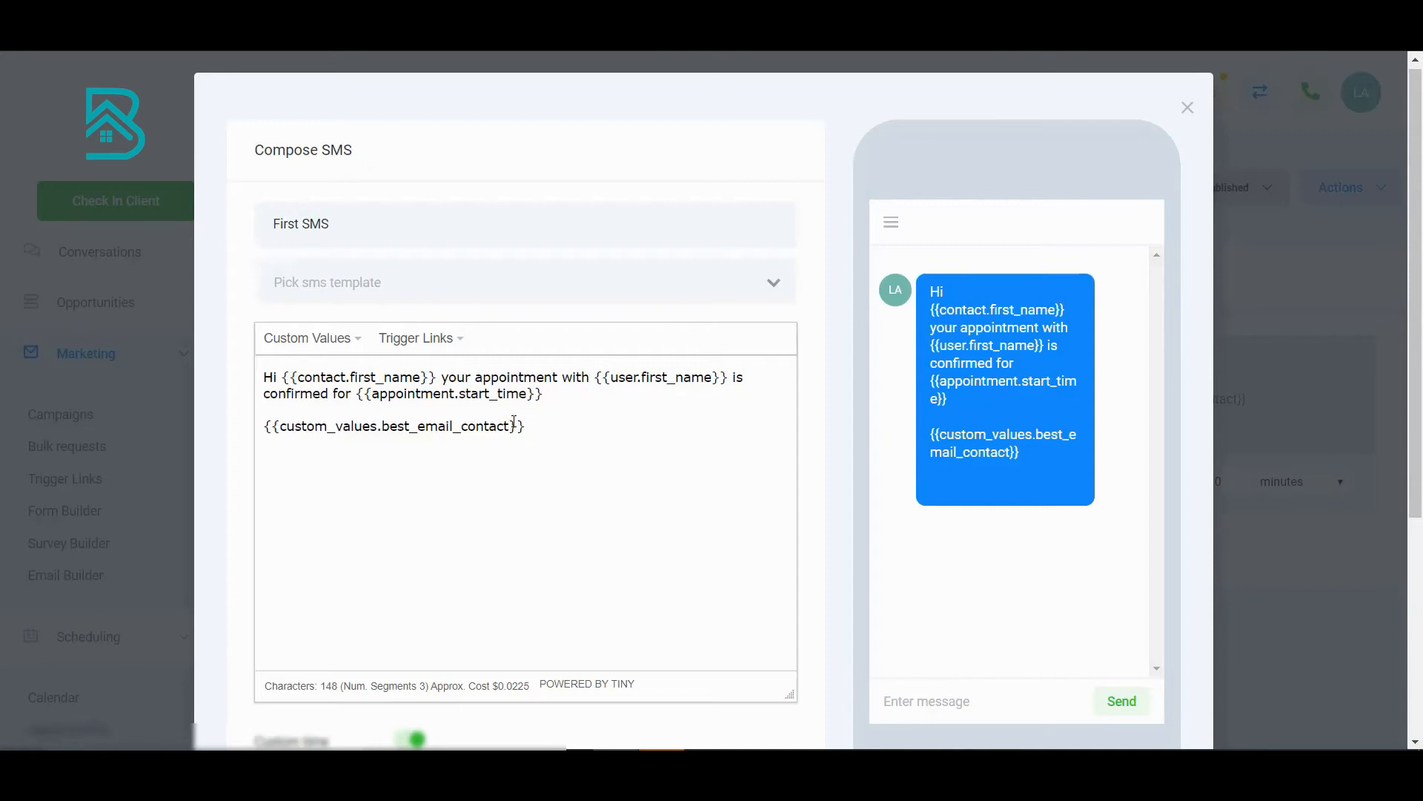
{"action": "left_click_drag", "start_coordinate": [542, 398], "coordinate": [359, 394]}
{"action": "left_click", "coordinate": [546, 428]}
{"action": "left_click_drag", "start_coordinate": [537, 427], "coordinate": [263, 429]}
{"action": "left_click", "coordinate": [384, 427]}
{"action": "left_click", "coordinate": [534, 429]}
Save the First SMS event with its custom time settings
{"action": "scroll", "coordinate": [670, 417], "scroll_direction": "down", "scroll_amount": 4}
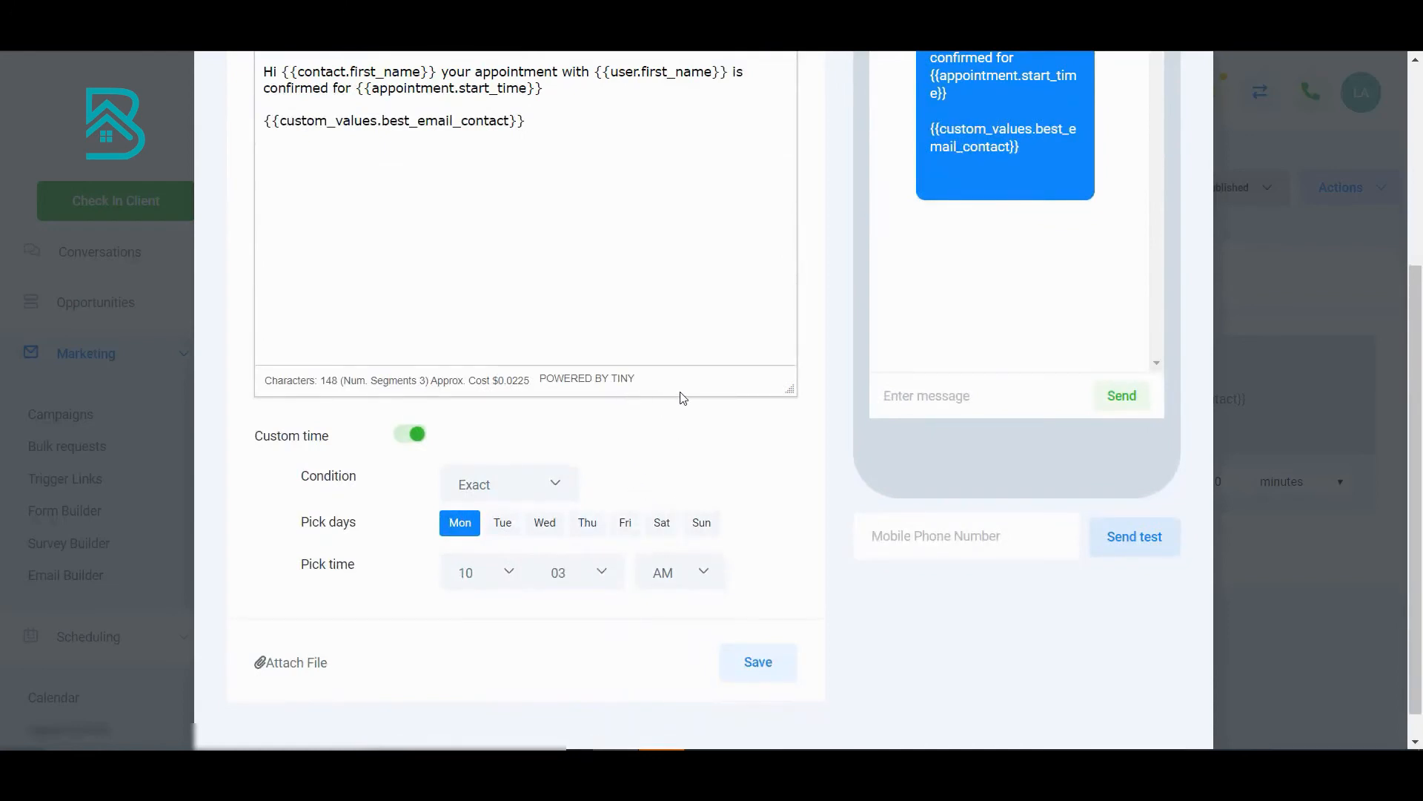
{"action": "scroll", "coordinate": [683, 398], "scroll_direction": "up", "scroll_amount": 3}
{"action": "scroll", "coordinate": [659, 433], "scroll_direction": "down", "scroll_amount": 4}
{"action": "left_click", "coordinate": [756, 631]}
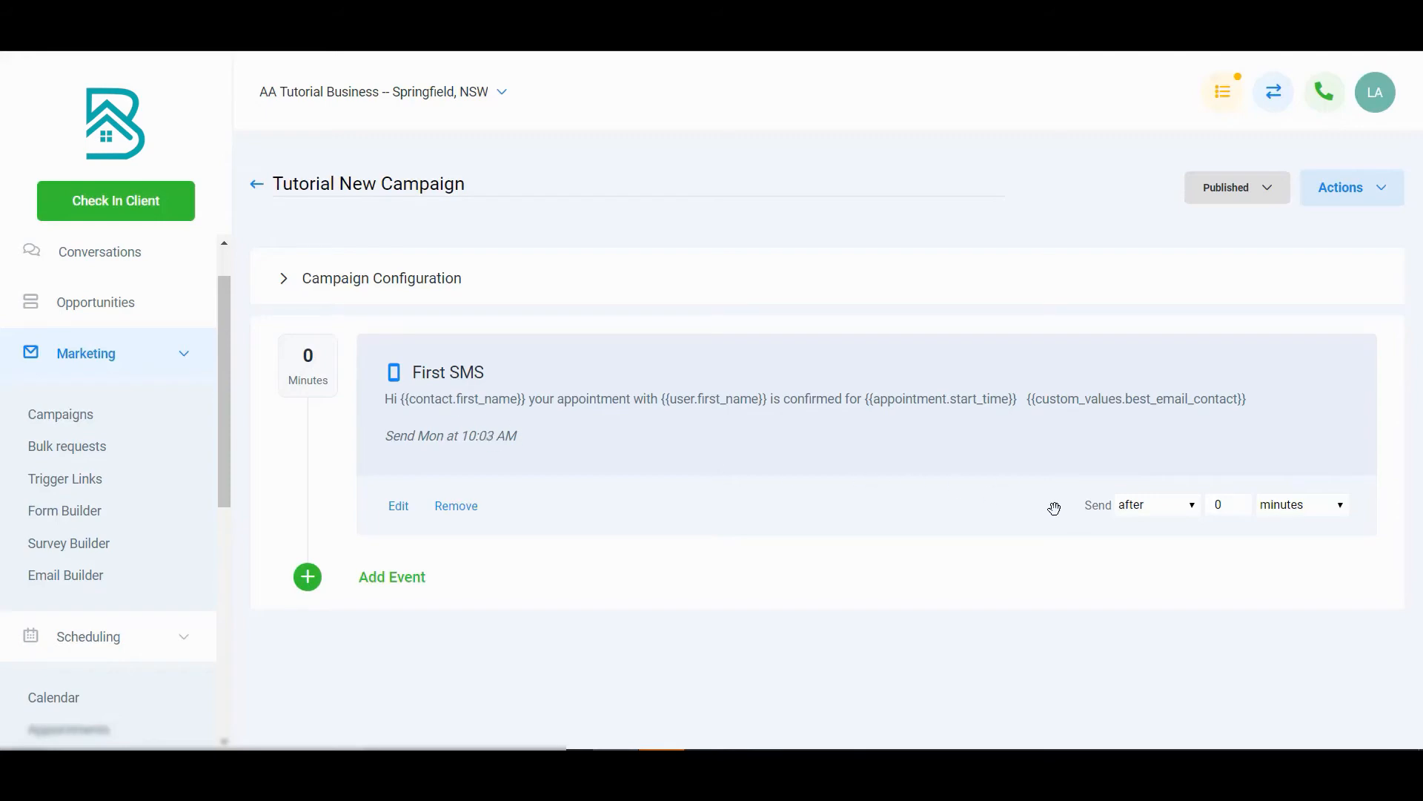
Reopen the First SMS event to check its custom time settings and close it without changes
{"action": "left_click", "coordinate": [409, 505]}
{"action": "scroll", "coordinate": [439, 465], "scroll_direction": "down", "scroll_amount": 4}
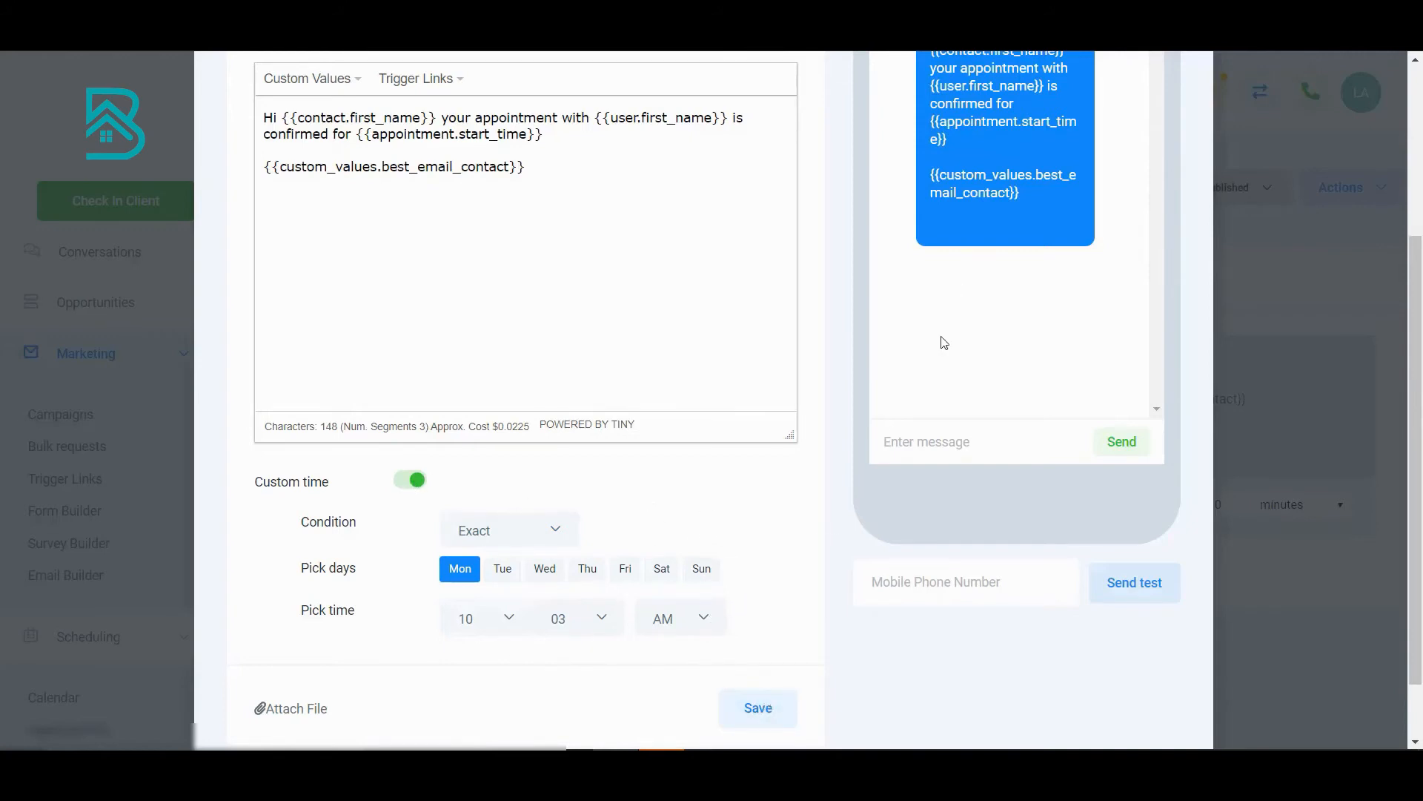
{"action": "scroll", "coordinate": [933, 382], "scroll_direction": "up", "scroll_amount": 3}
{"action": "left_click", "coordinate": [1188, 112]}
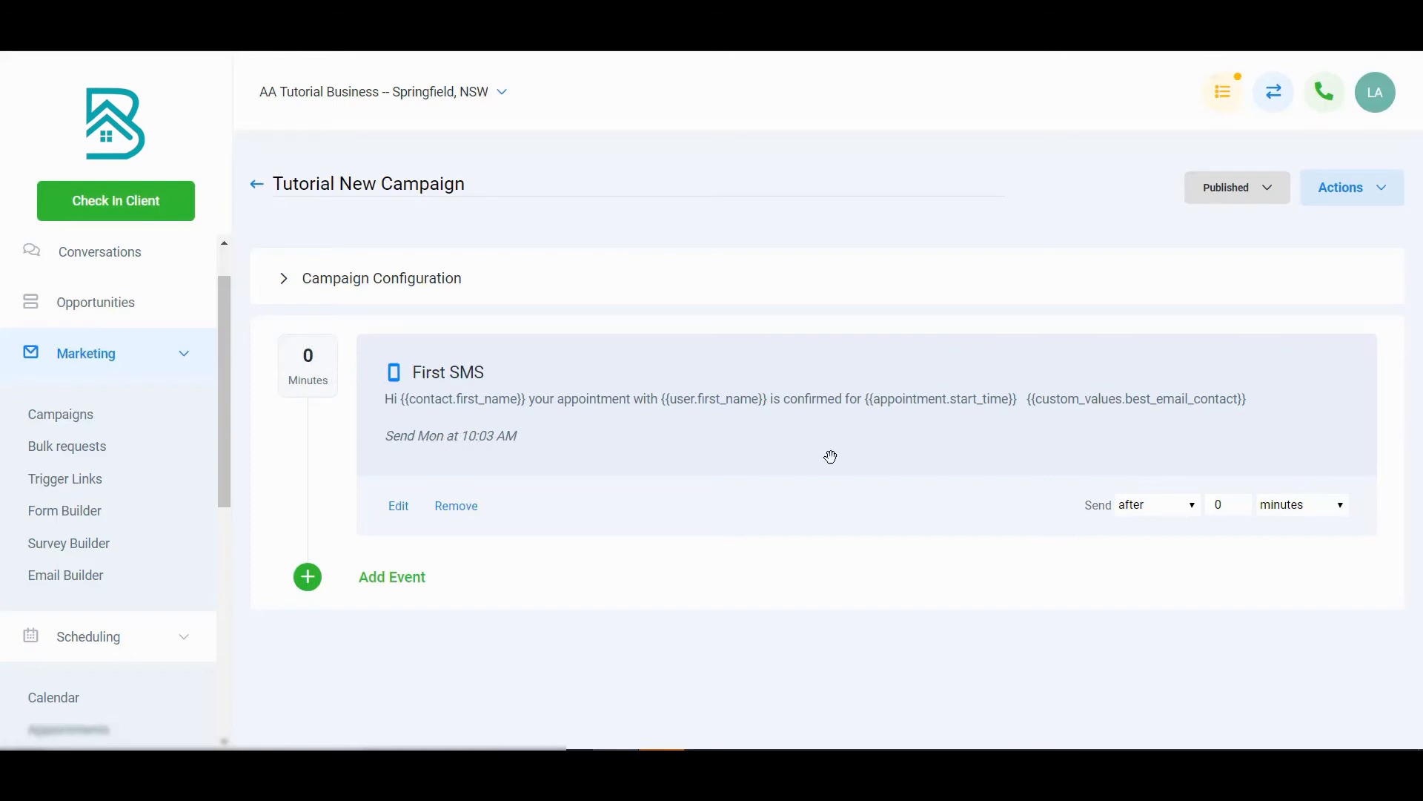
Set the First SMS event to send after 5 hours
{"action": "left_click", "coordinate": [1308, 518]}
{"action": "left_click", "coordinate": [1274, 534]}
{"action": "type", "text": "5"}
Turn off custom time for the First SMS event and save it
{"action": "left_click", "coordinate": [401, 508]}
{"action": "scroll", "coordinate": [401, 556], "scroll_direction": "down", "scroll_amount": 3}
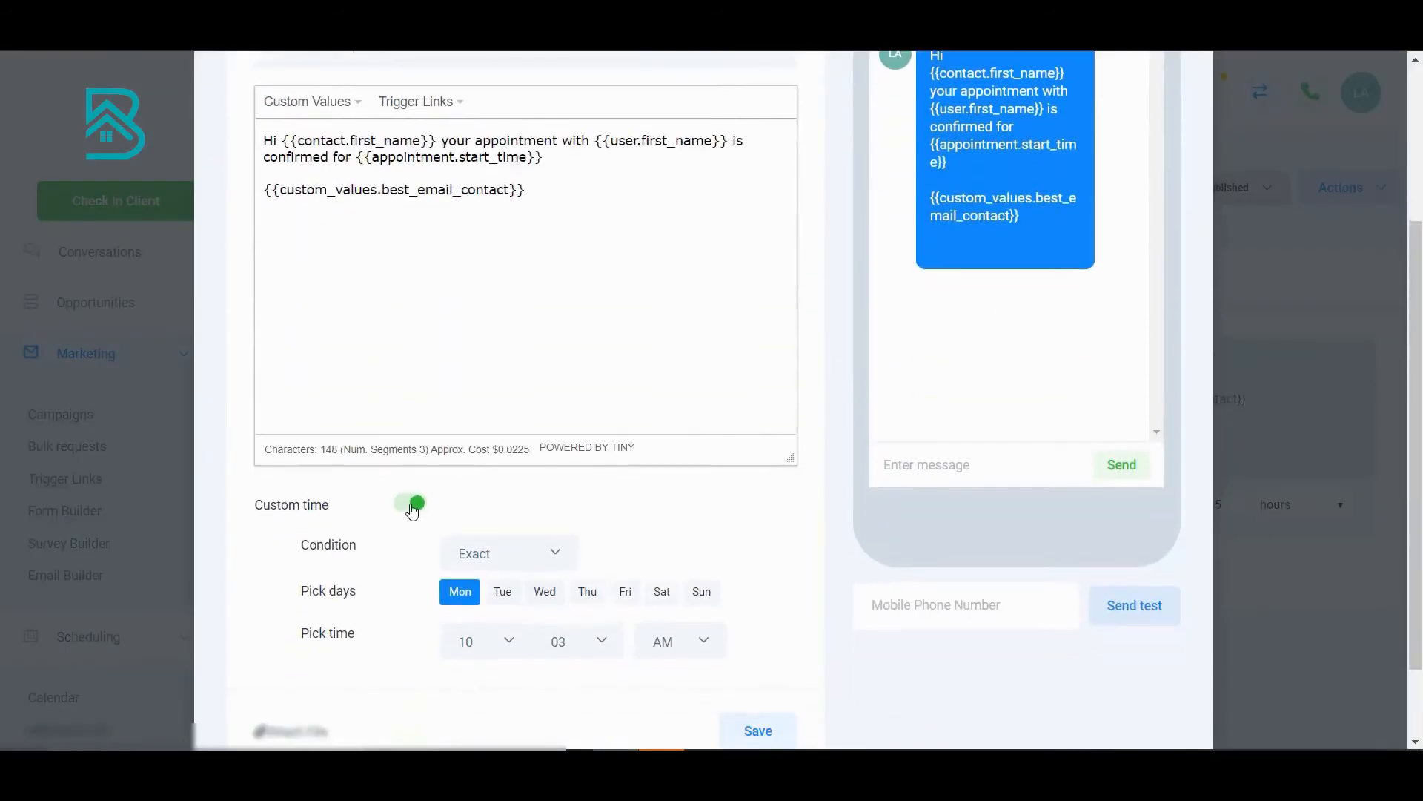
{"action": "left_click", "coordinate": [417, 506]}
{"action": "left_click", "coordinate": [730, 627]}
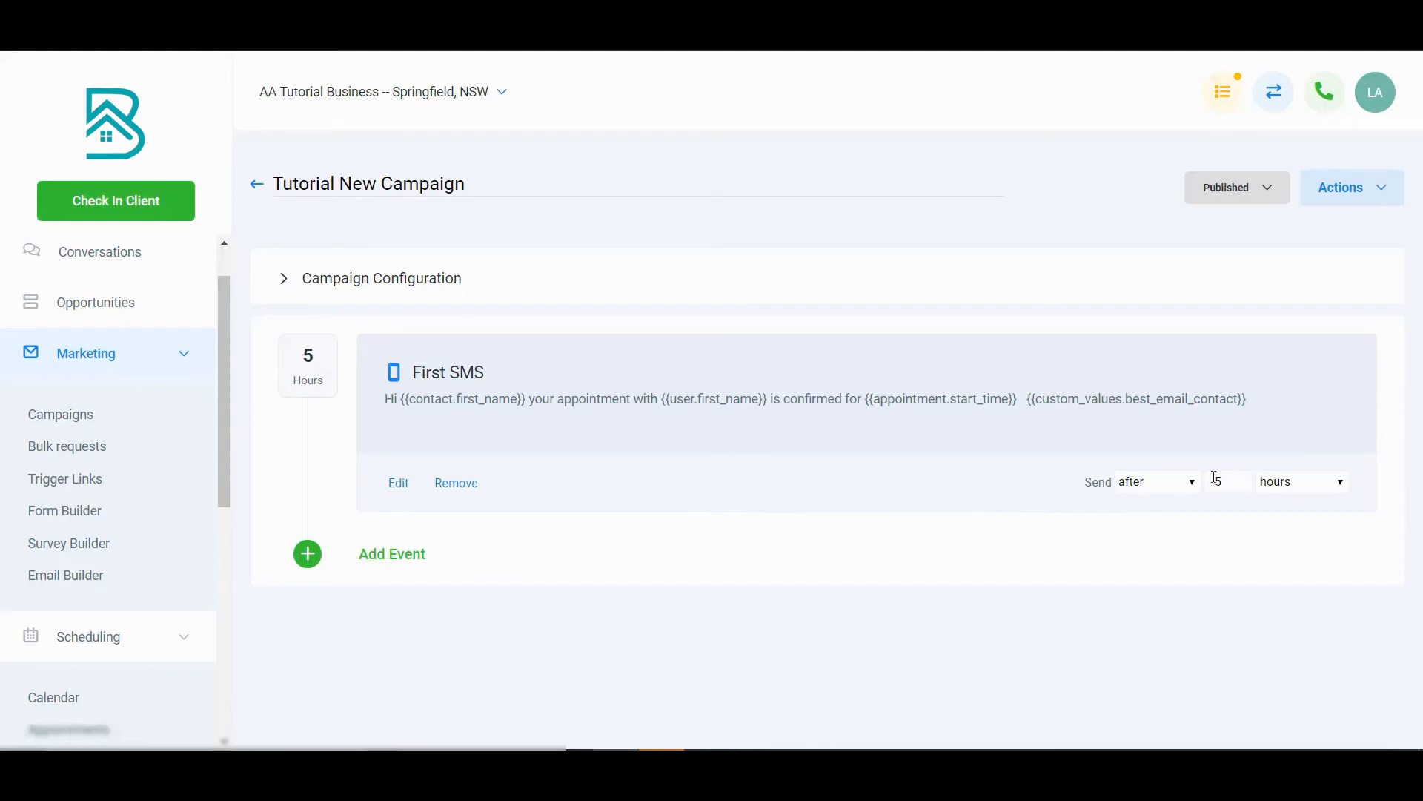
Set the First SMS event to send immediately
{"action": "left_click", "coordinate": [1161, 484]}
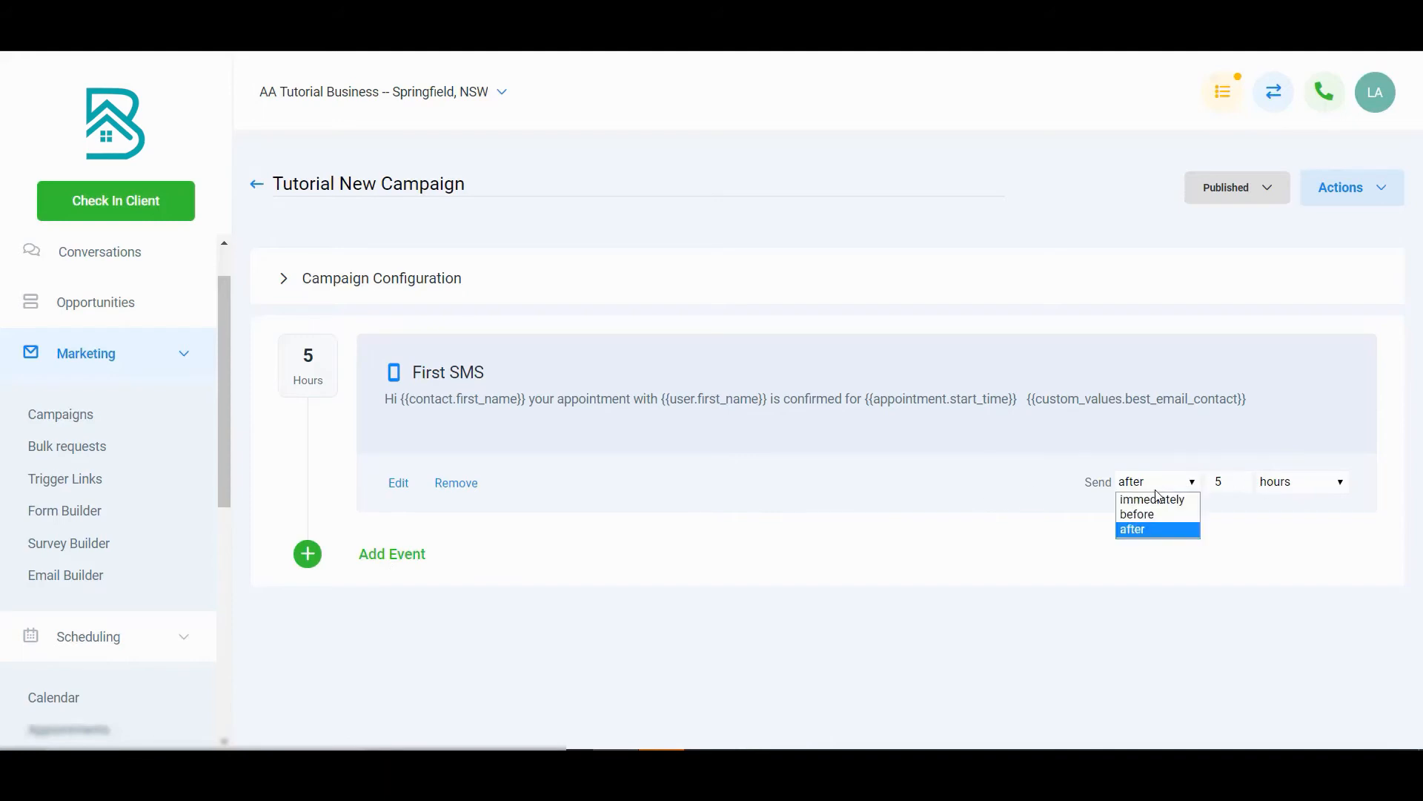
{"action": "left_click", "coordinate": [1158, 504]}
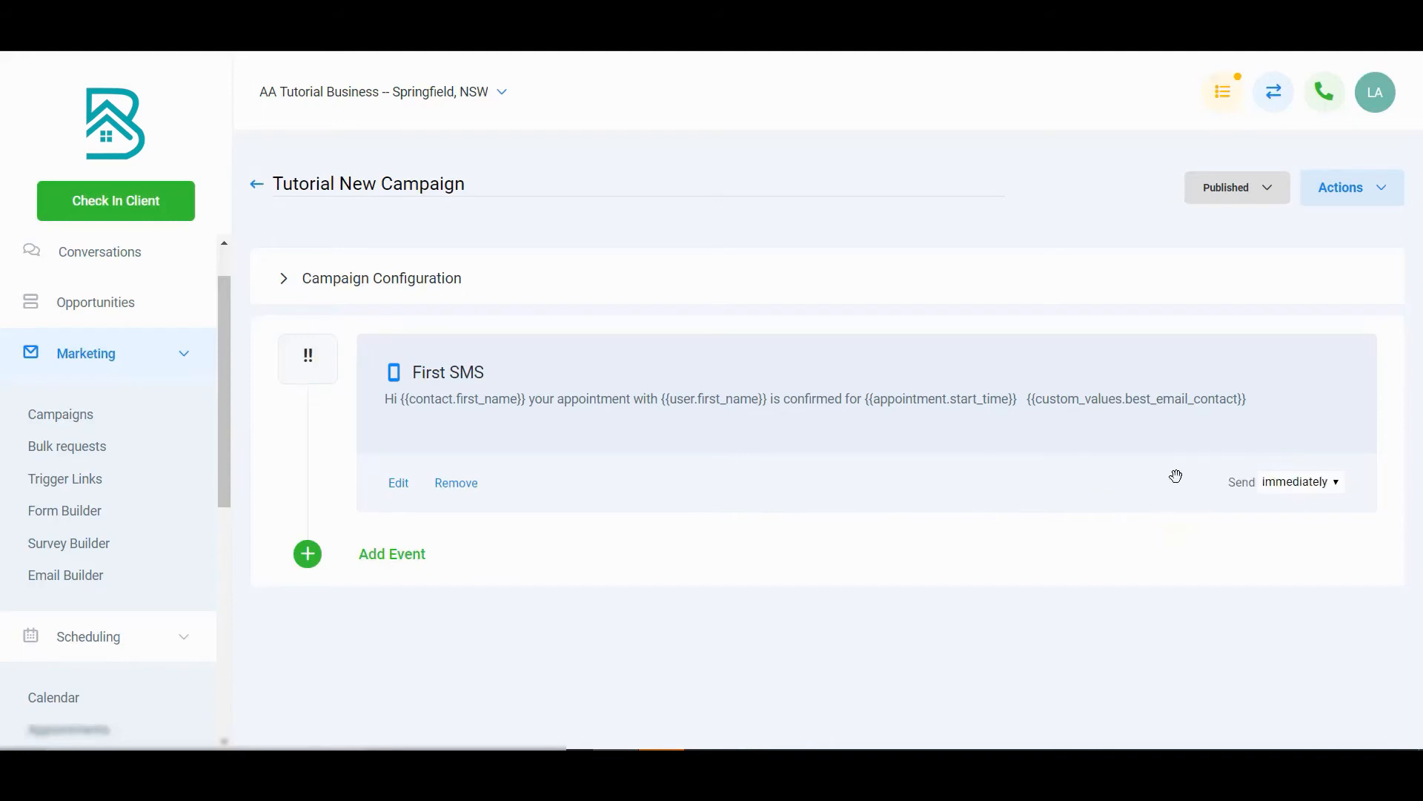
Turn on the Window option in the campaign configuration and save it with the default days and times
{"action": "left_click", "coordinate": [286, 280]}
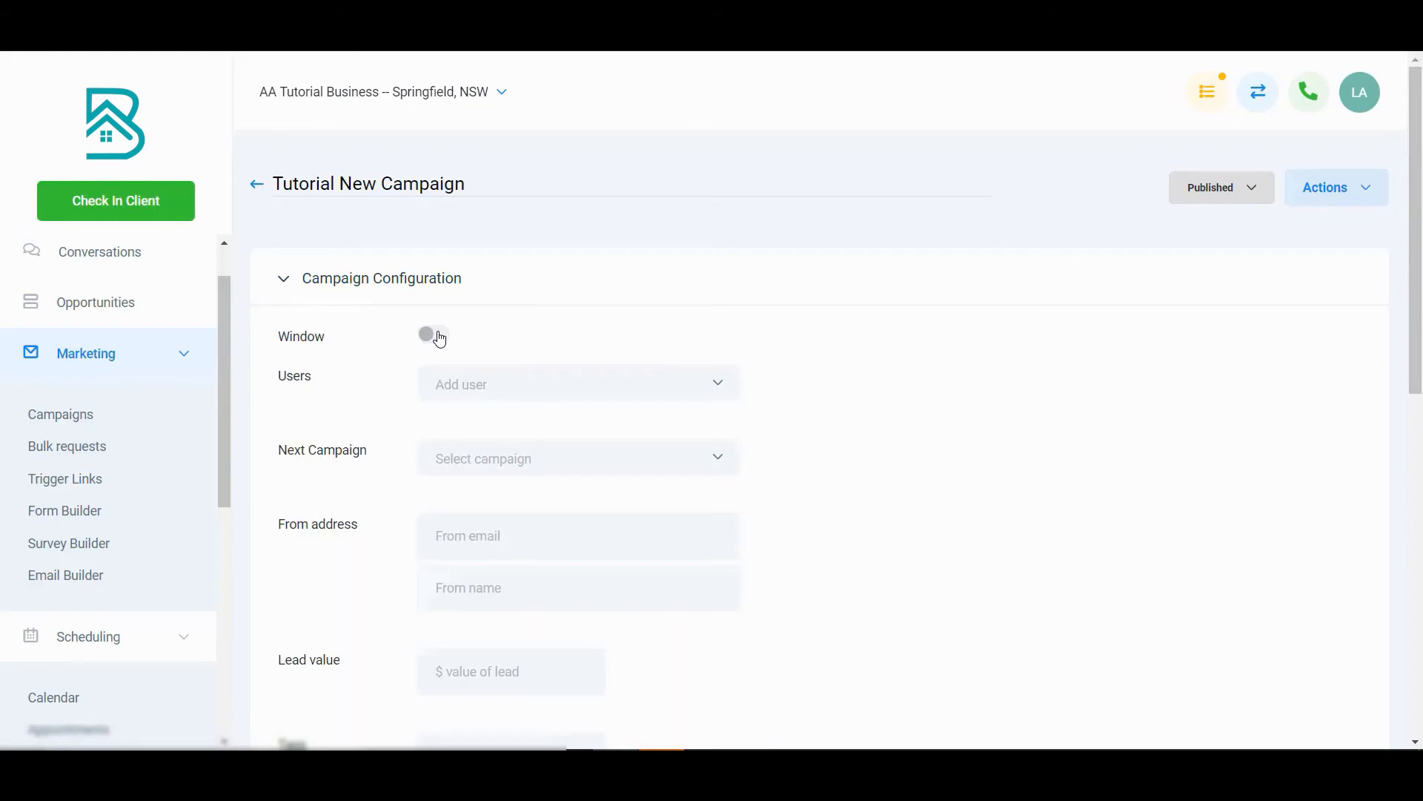
{"action": "left_click", "coordinate": [437, 335]}
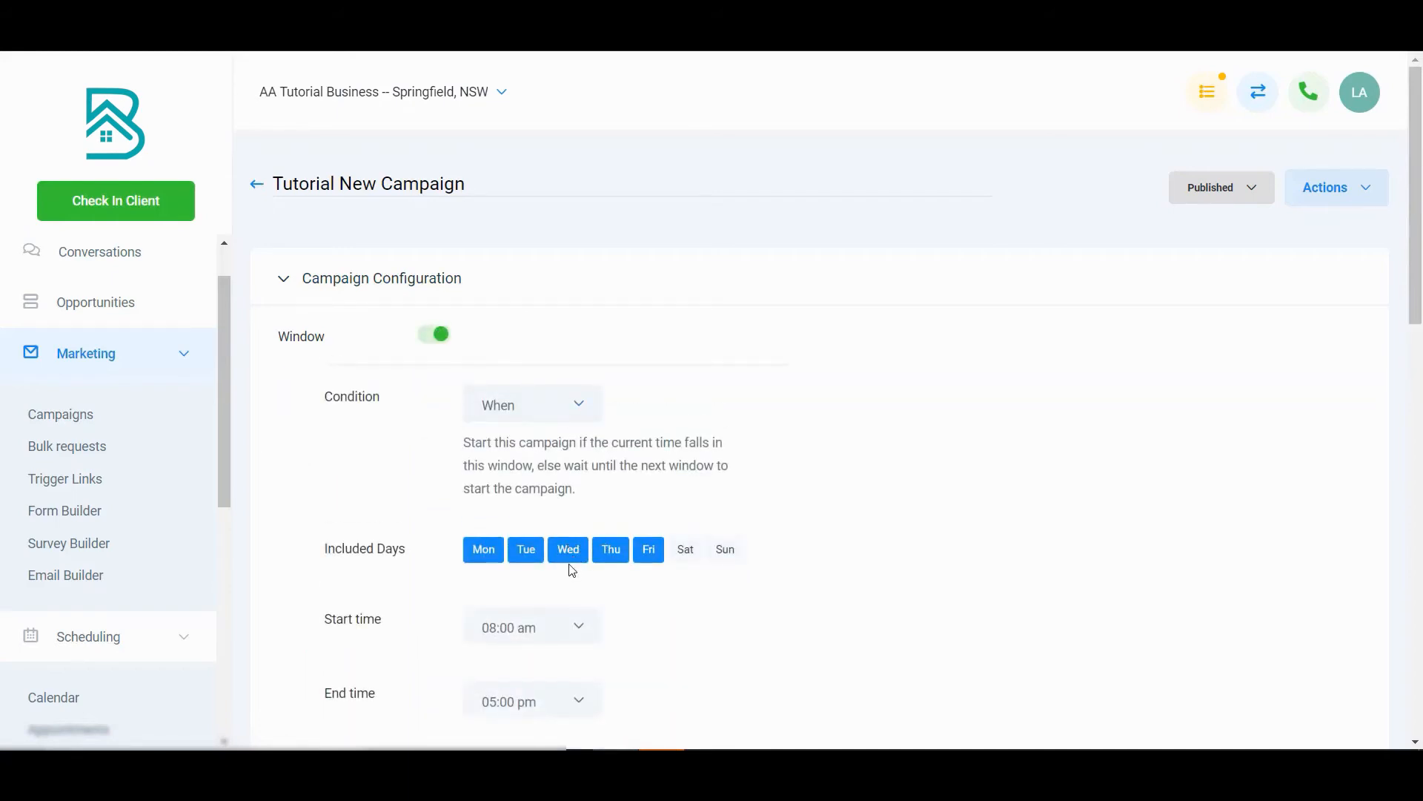
{"action": "scroll", "coordinate": [573, 571], "scroll_direction": "down", "scroll_amount": 2}
{"action": "scroll", "coordinate": [645, 533], "scroll_direction": "down", "scroll_amount": 8}
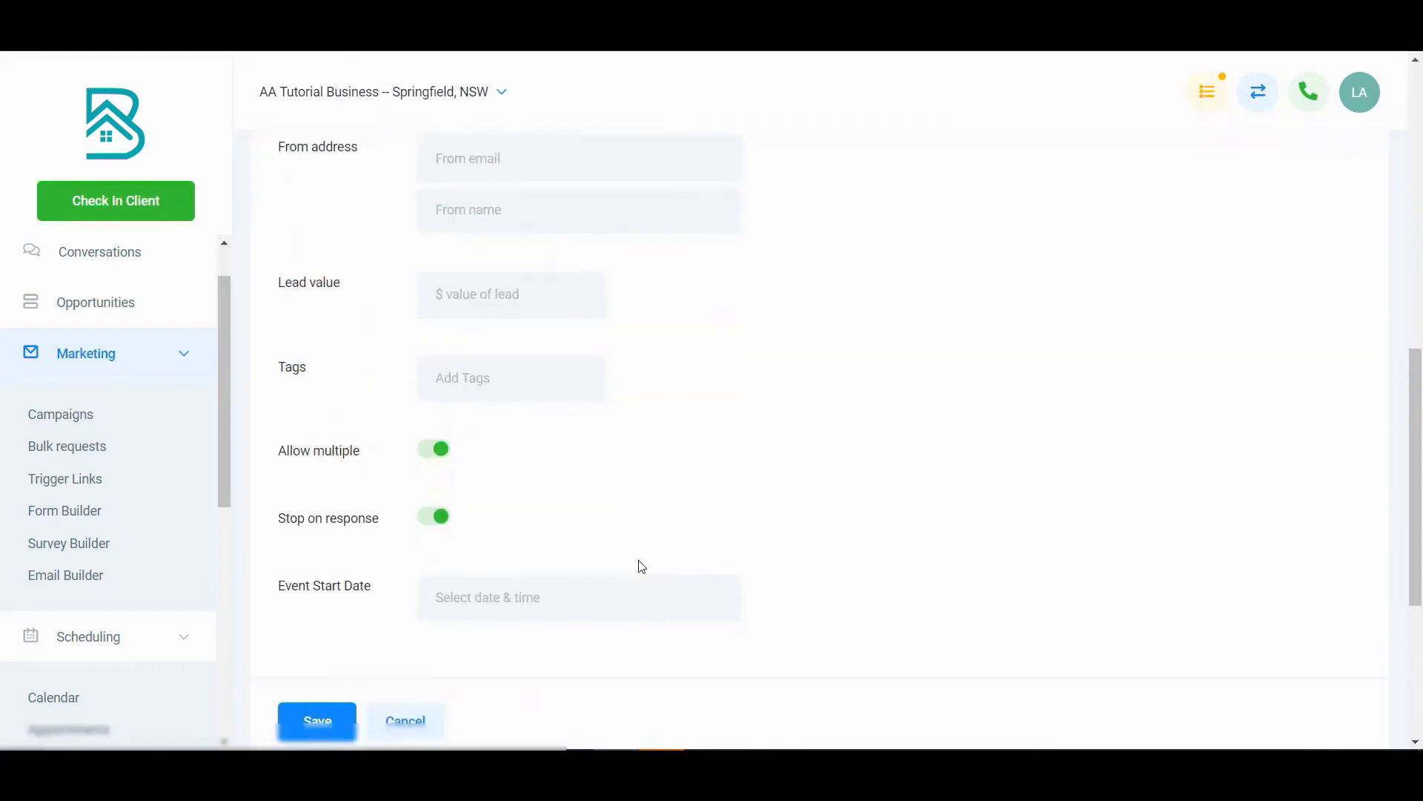
{"action": "left_click", "coordinate": [343, 718]}
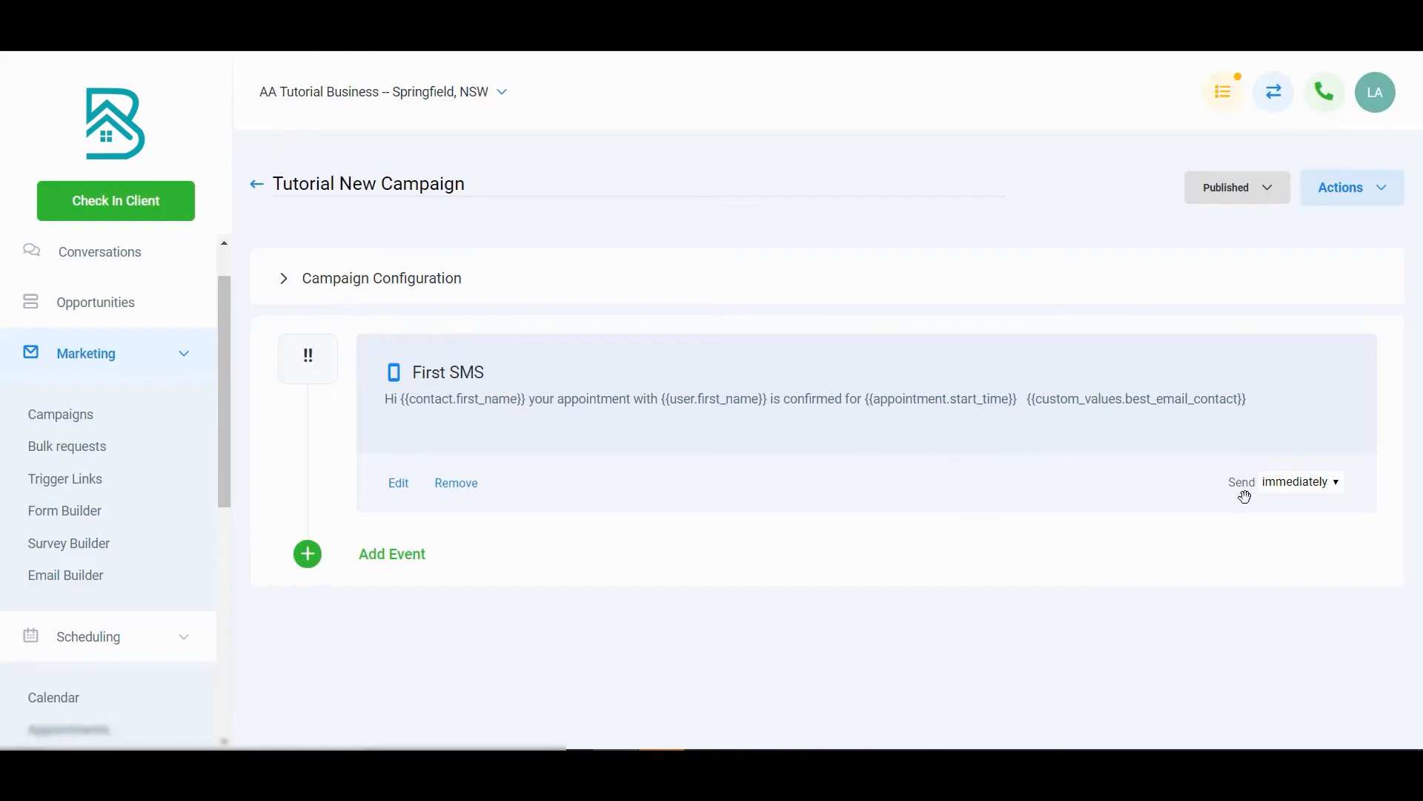
Set the First SMS event to send after 0 minutes
{"action": "left_click", "coordinate": [1284, 496]}
{"action": "left_click", "coordinate": [1285, 529]}
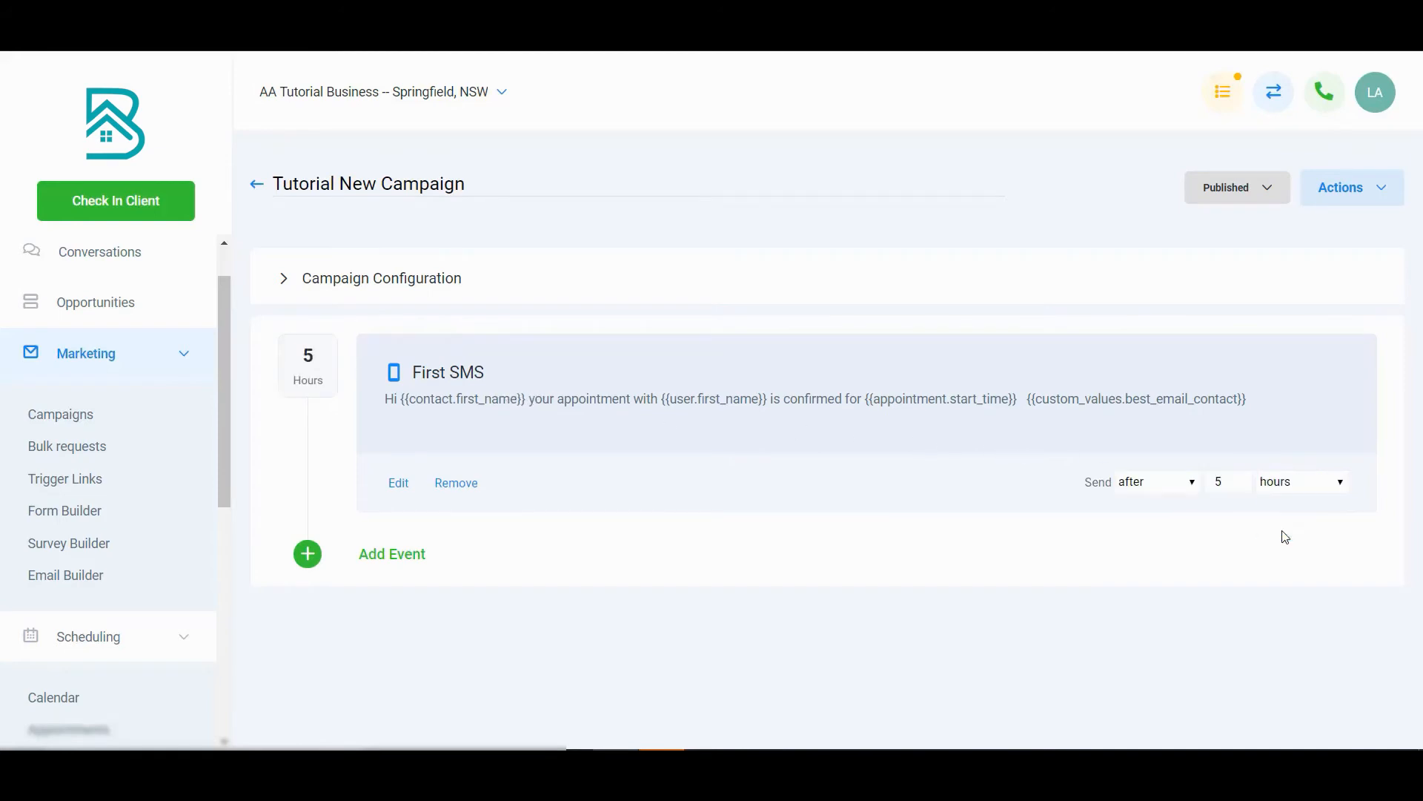
{"action": "left_click", "coordinate": [1216, 483]}
{"action": "key", "text": "BackSpace"}
{"action": "type", "text": "0"}
{"action": "left_click", "coordinate": [1296, 488]}
{"action": "left_click", "coordinate": [1298, 501]}
Check the window condition, included days and start and end times in the campaign configuration, and collapse it again
{"action": "left_click", "coordinate": [282, 279]}
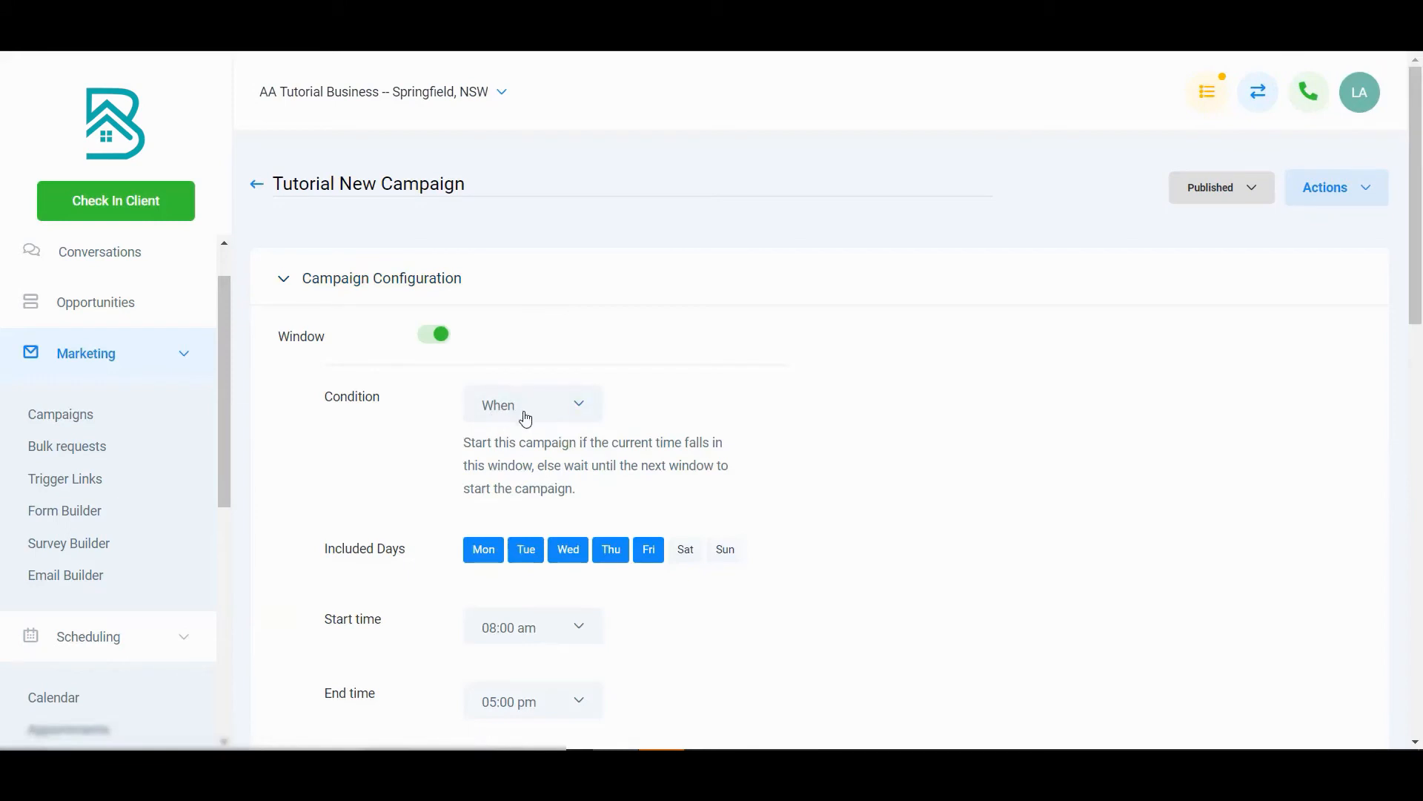
{"action": "scroll", "coordinate": [595, 511], "scroll_direction": "down", "scroll_amount": 1}
{"action": "scroll", "coordinate": [595, 517], "scroll_direction": "down", "scroll_amount": 10}
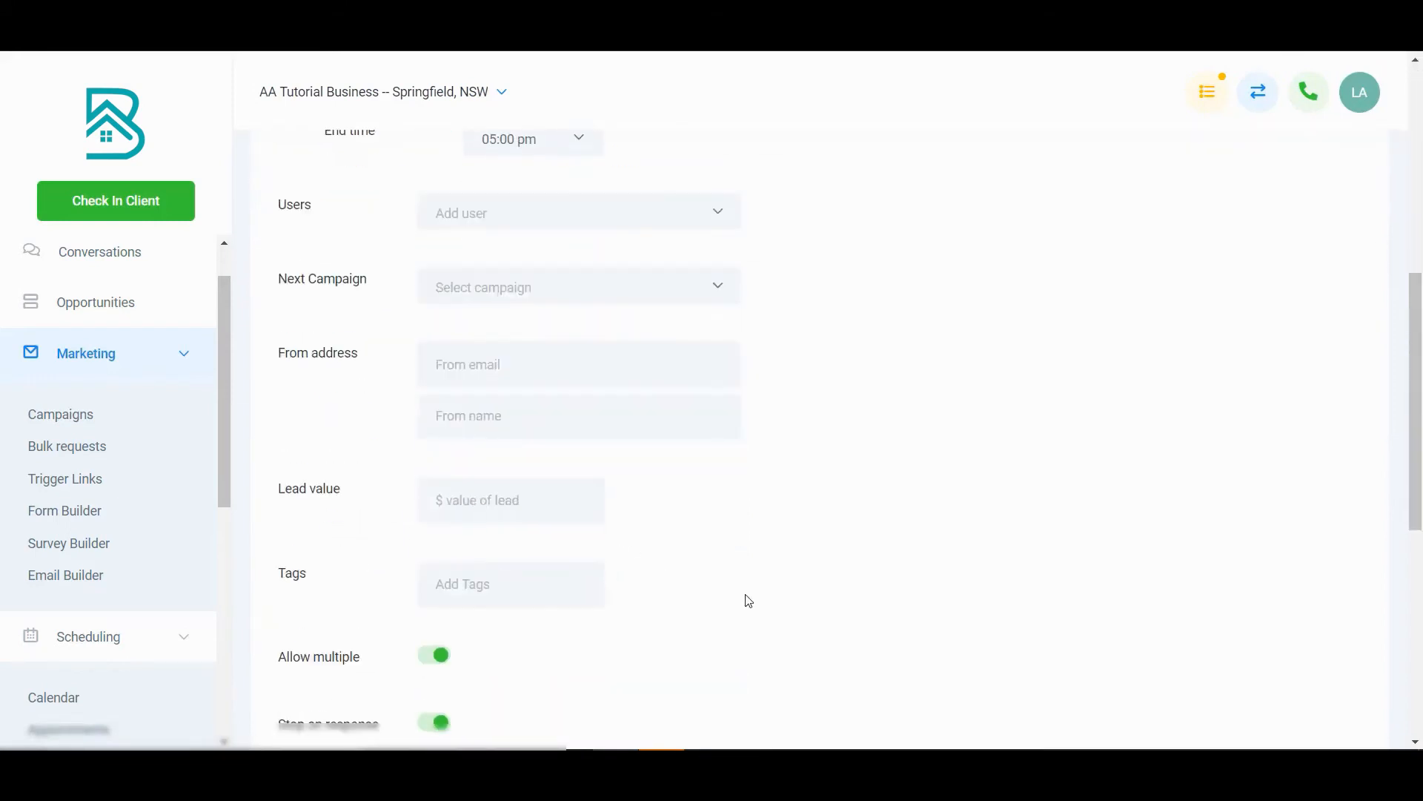
{"action": "left_click", "coordinate": [335, 553]}
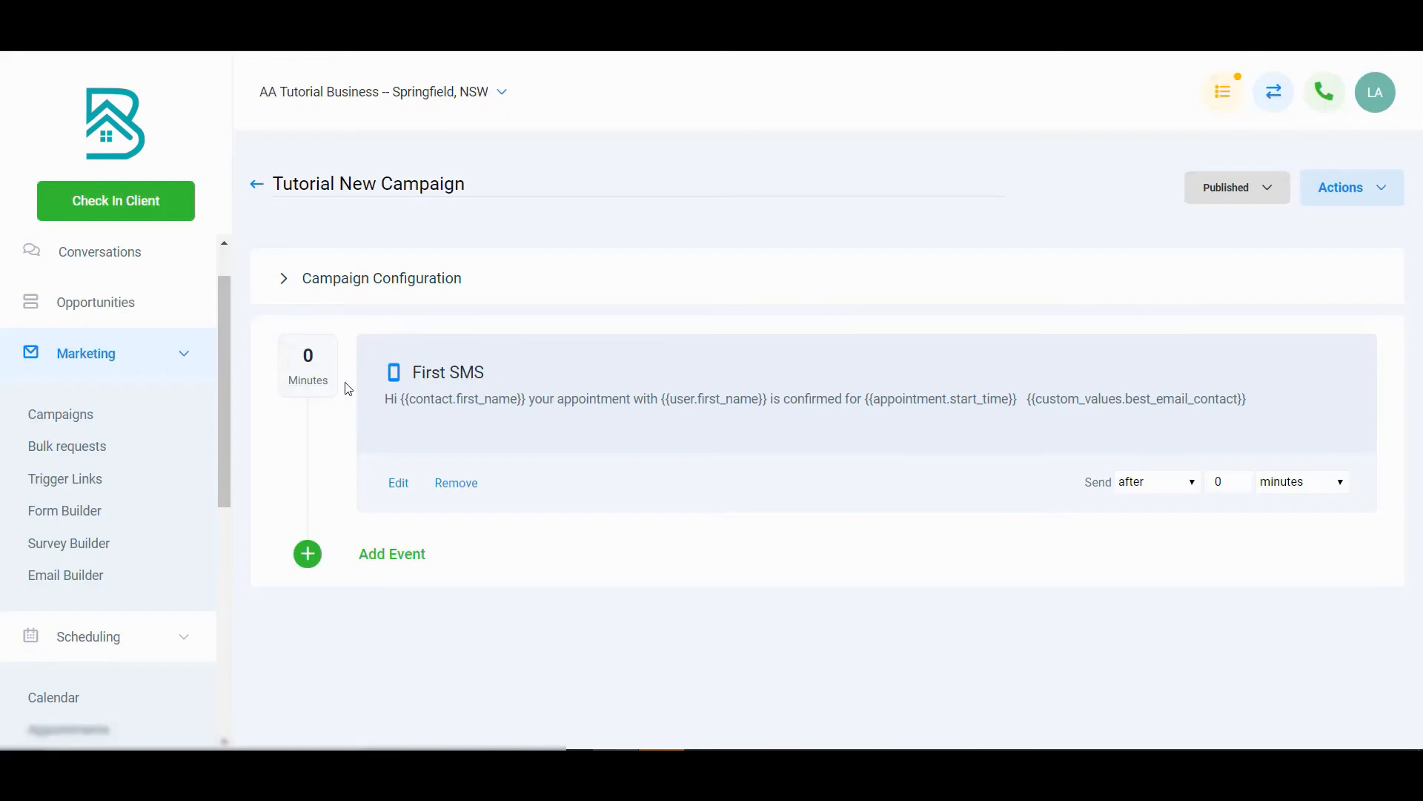
{"action": "left_click", "coordinate": [283, 288]}
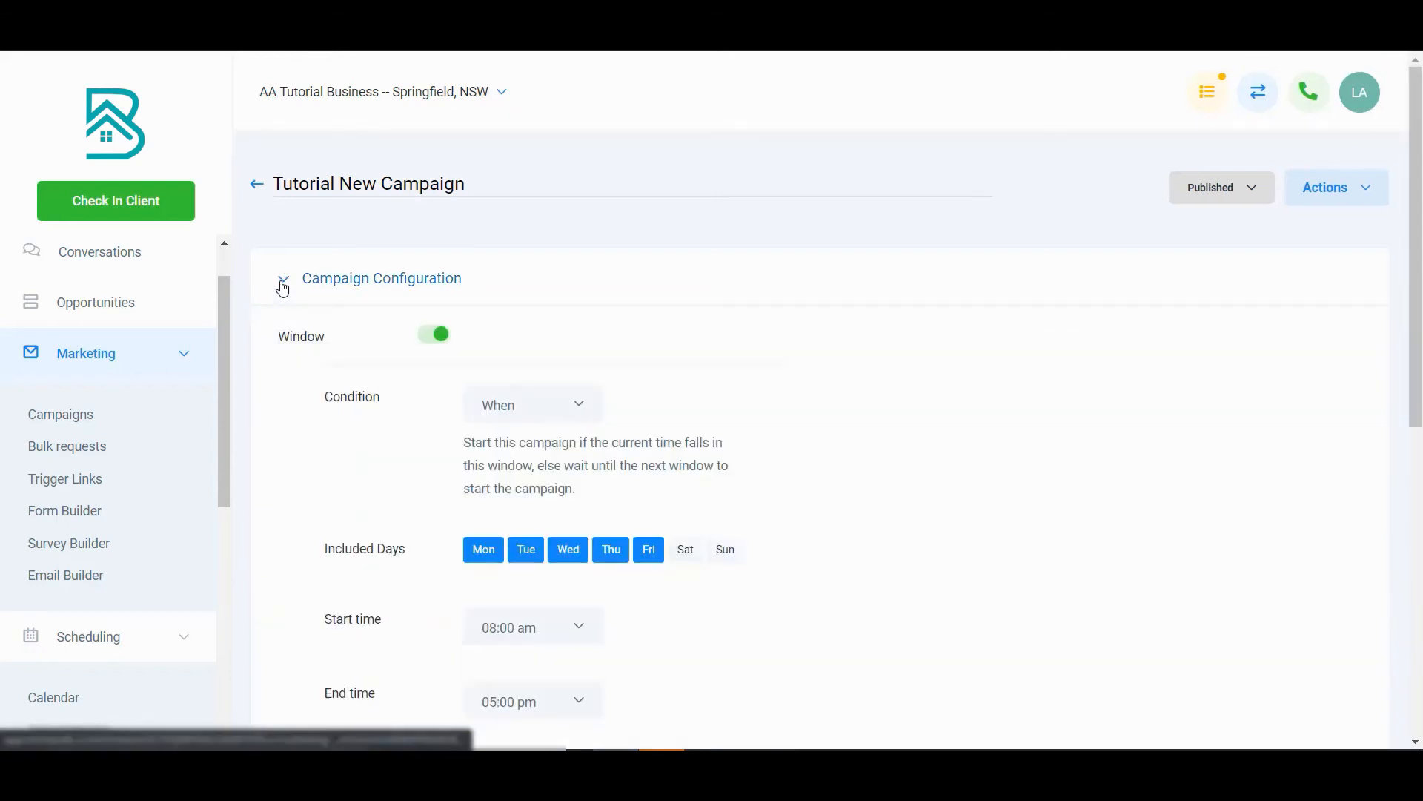
{"action": "left_click", "coordinate": [282, 288]}
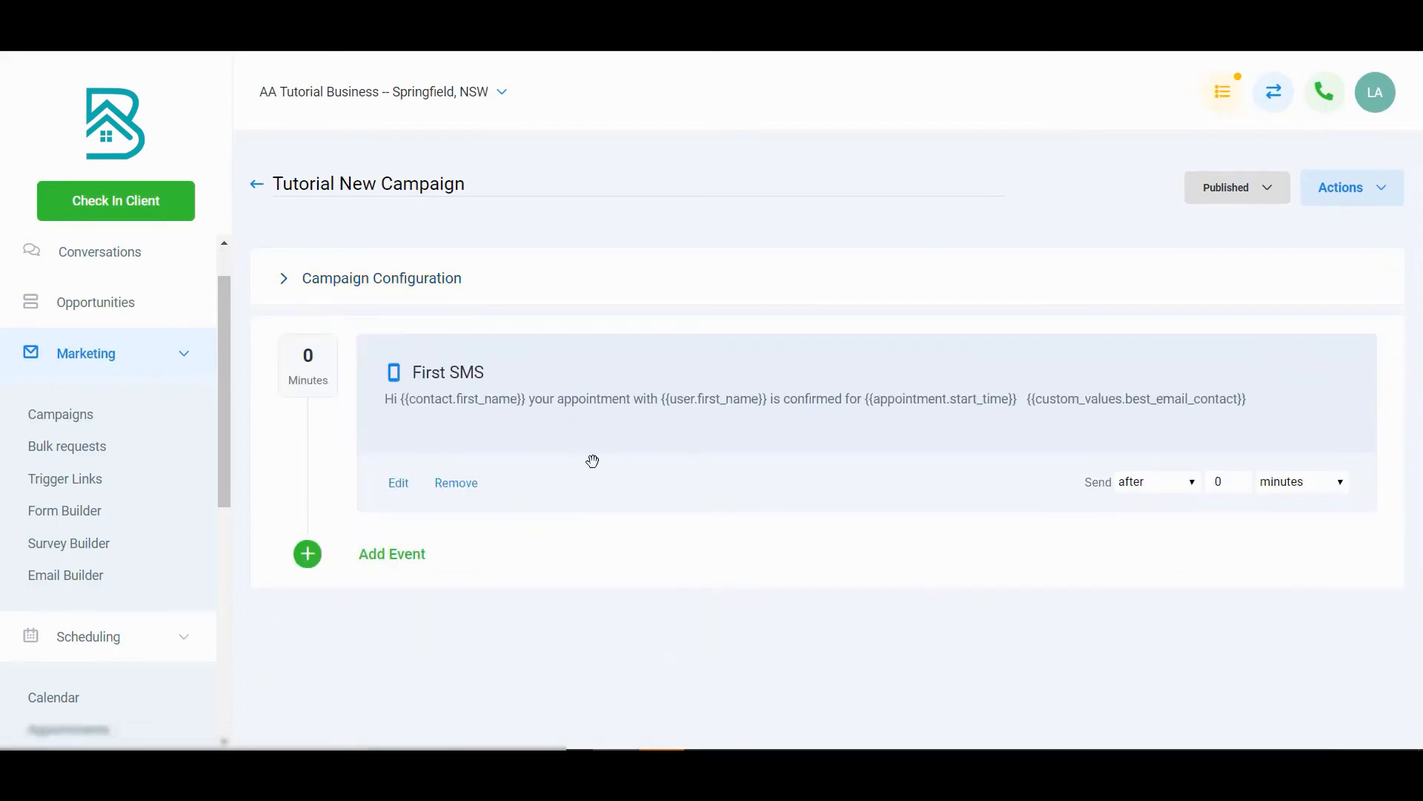
Set the First SMS event to send before 2 days
{"action": "left_click", "coordinate": [1142, 486]}
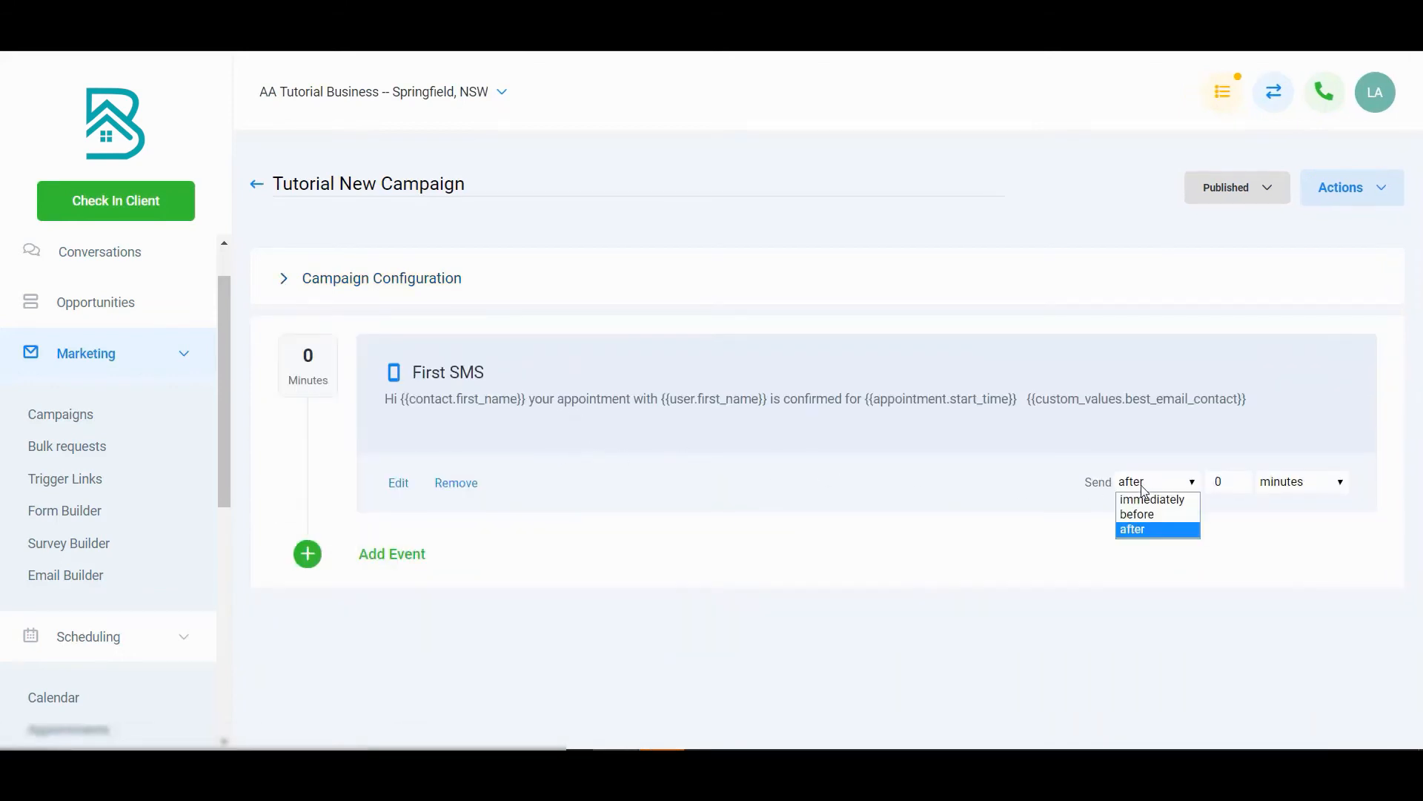
{"action": "left_click", "coordinate": [1153, 523]}
{"action": "left_click", "coordinate": [1270, 486]}
{"action": "left_click", "coordinate": [1285, 530]}
{"action": "left_click", "coordinate": [1231, 481]}
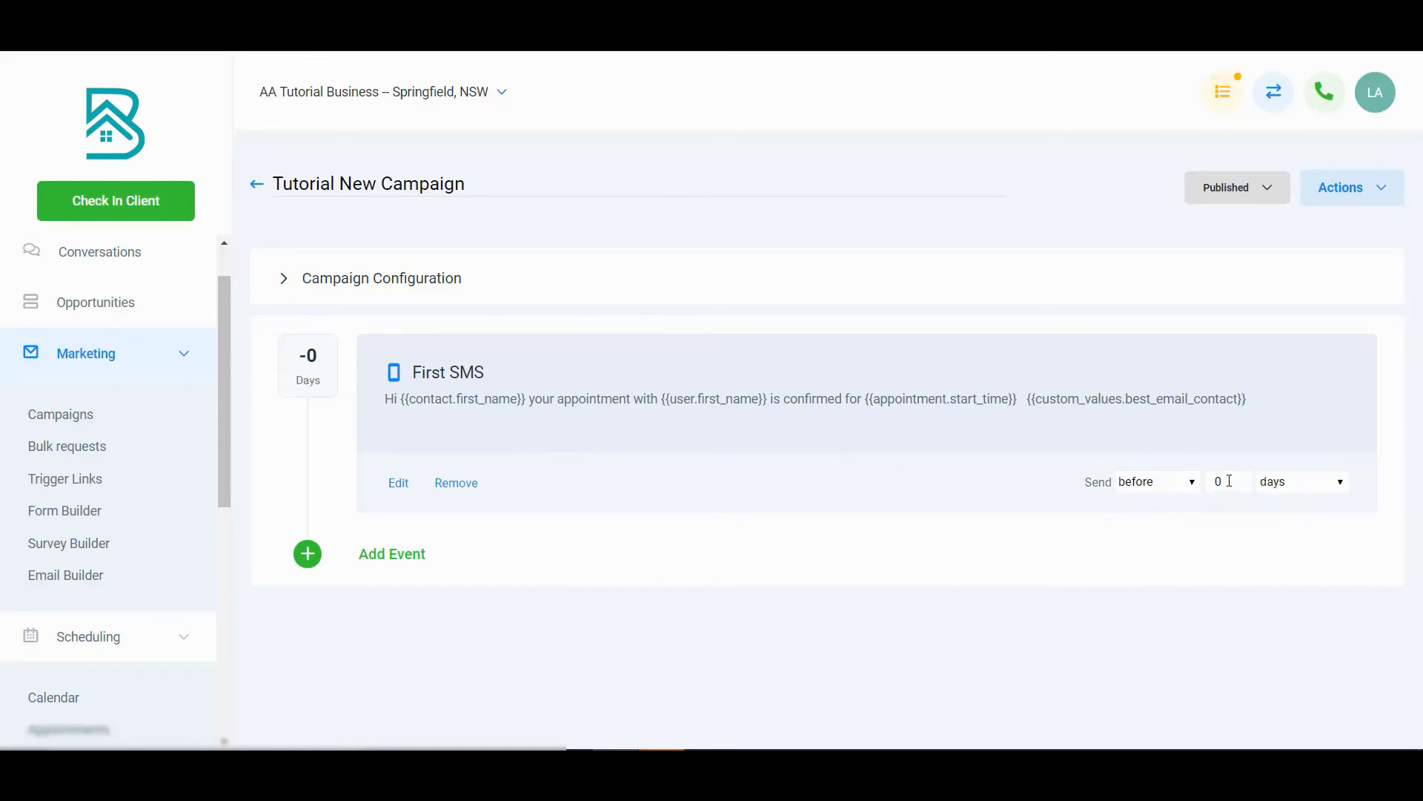
{"action": "key", "text": "BackSpace"}
{"action": "type", "text": "2"}
Add a new Email event to the campaign and look through its composer down to the Send Test fields
{"action": "left_click", "coordinate": [375, 558]}
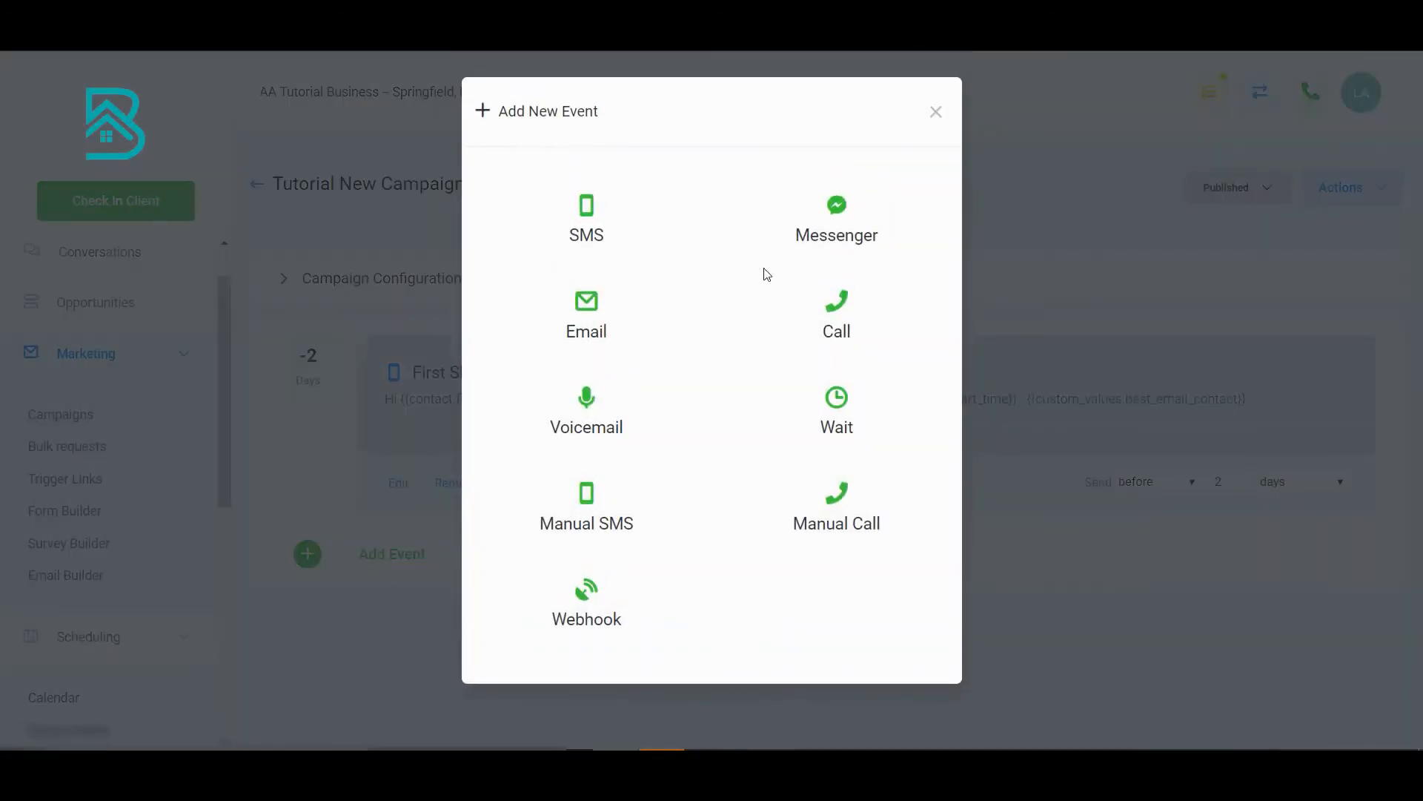
{"action": "left_click", "coordinate": [587, 312]}
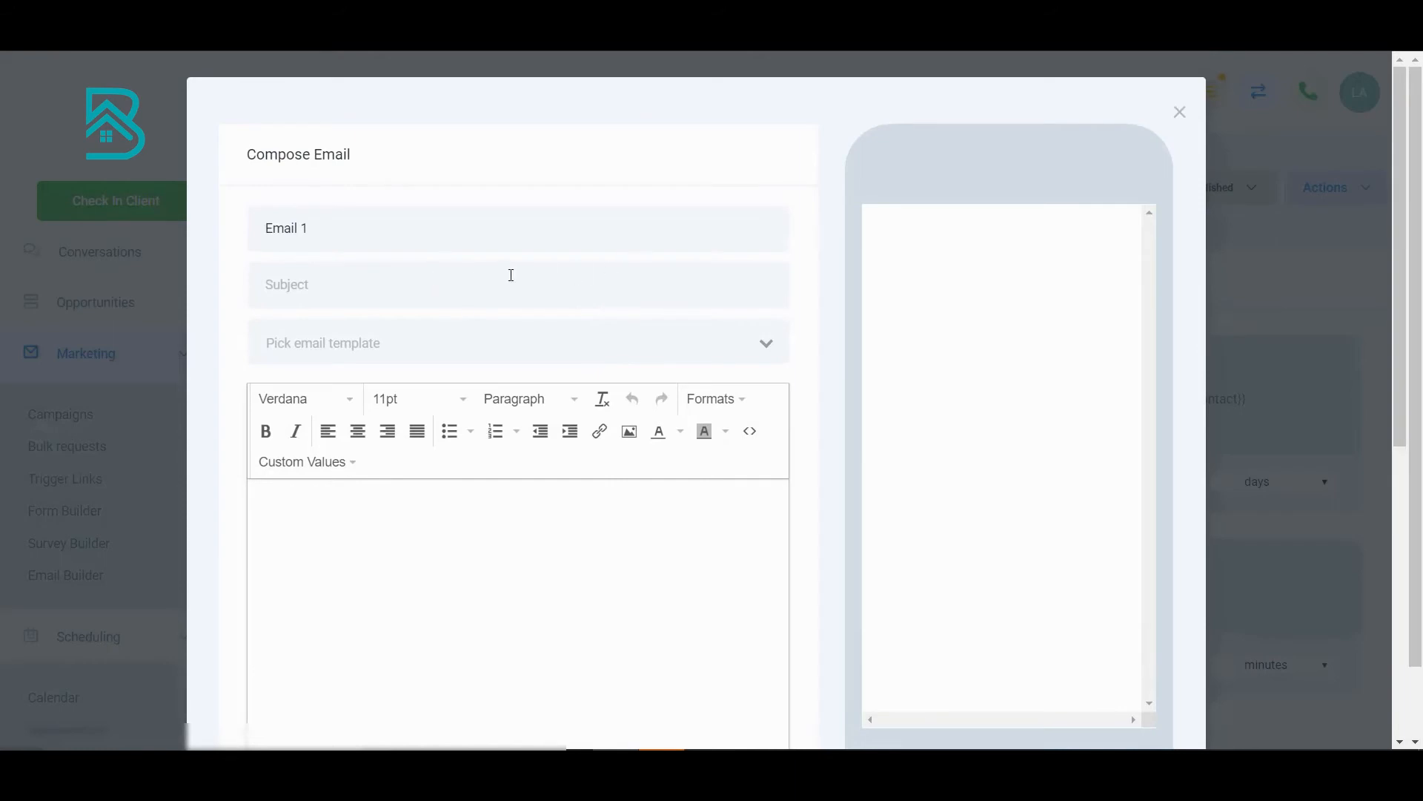
{"action": "scroll", "coordinate": [480, 476], "scroll_direction": "down", "scroll_amount": 3}
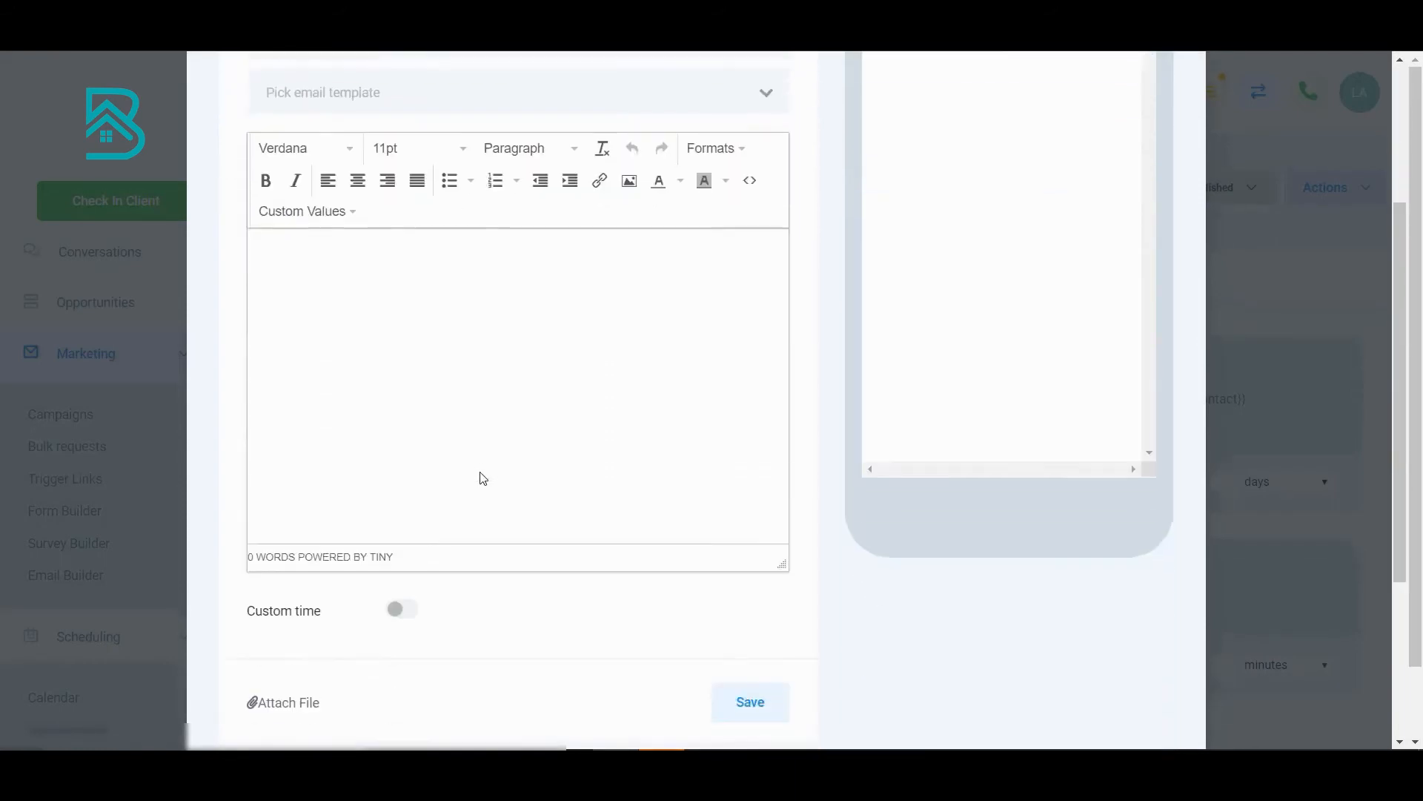
{"action": "scroll", "coordinate": [511, 489], "scroll_direction": "up", "scroll_amount": 1}
{"action": "scroll", "coordinate": [533, 519], "scroll_direction": "down", "scroll_amount": 3}
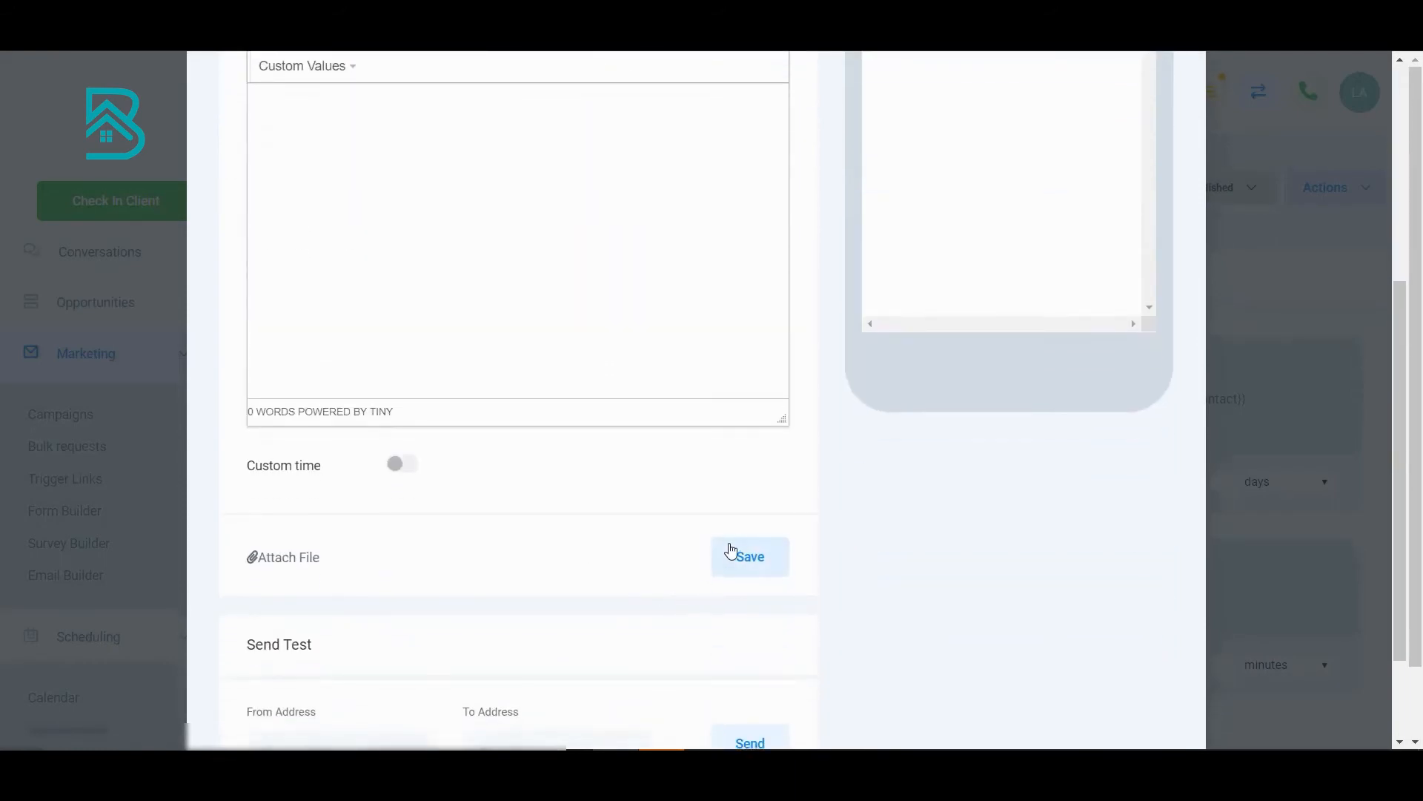
{"action": "scroll", "coordinate": [712, 545], "scroll_direction": "down", "scroll_amount": 2}
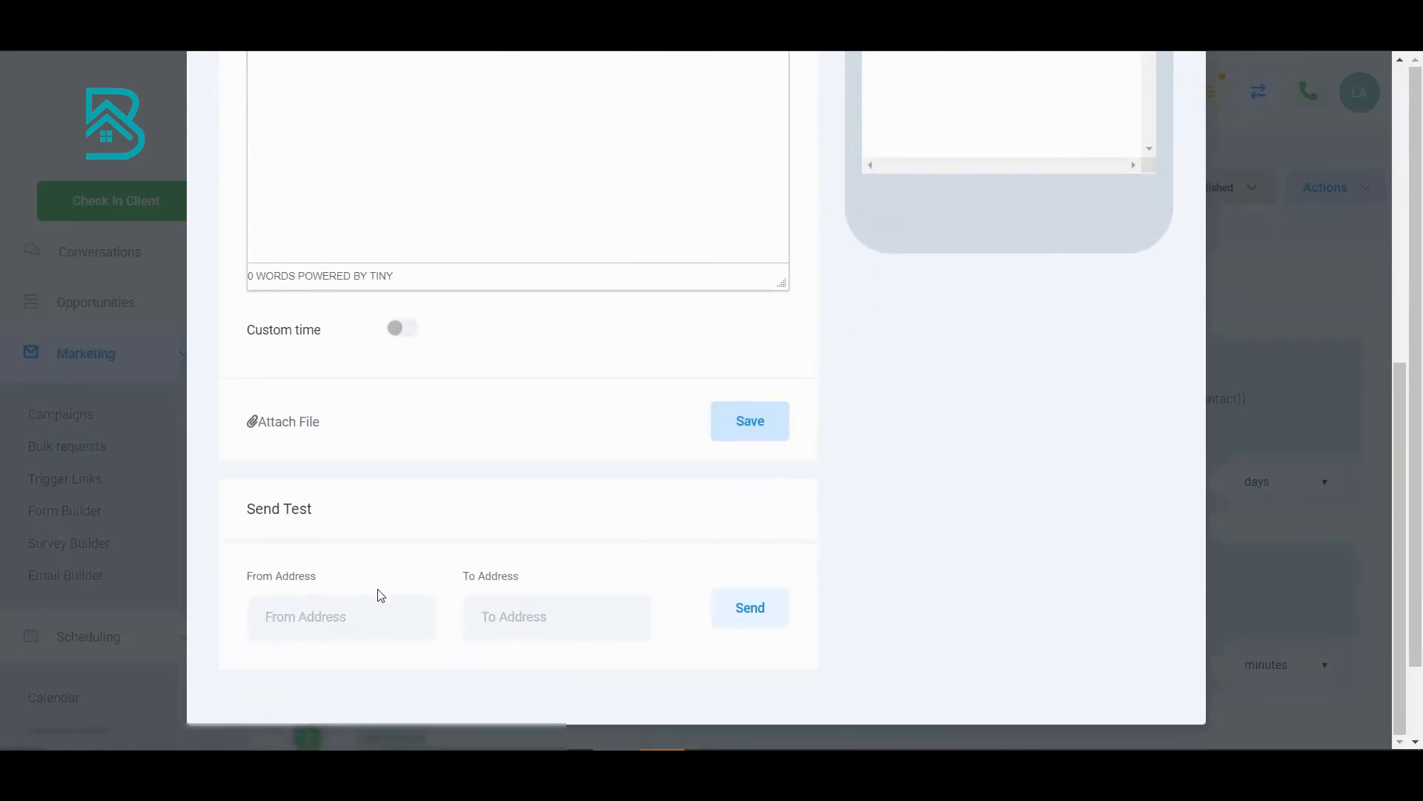
Enter the subject "test" for Email 1 and save the email event
{"action": "scroll", "coordinate": [947, 375], "scroll_direction": "up", "scroll_amount": 5}
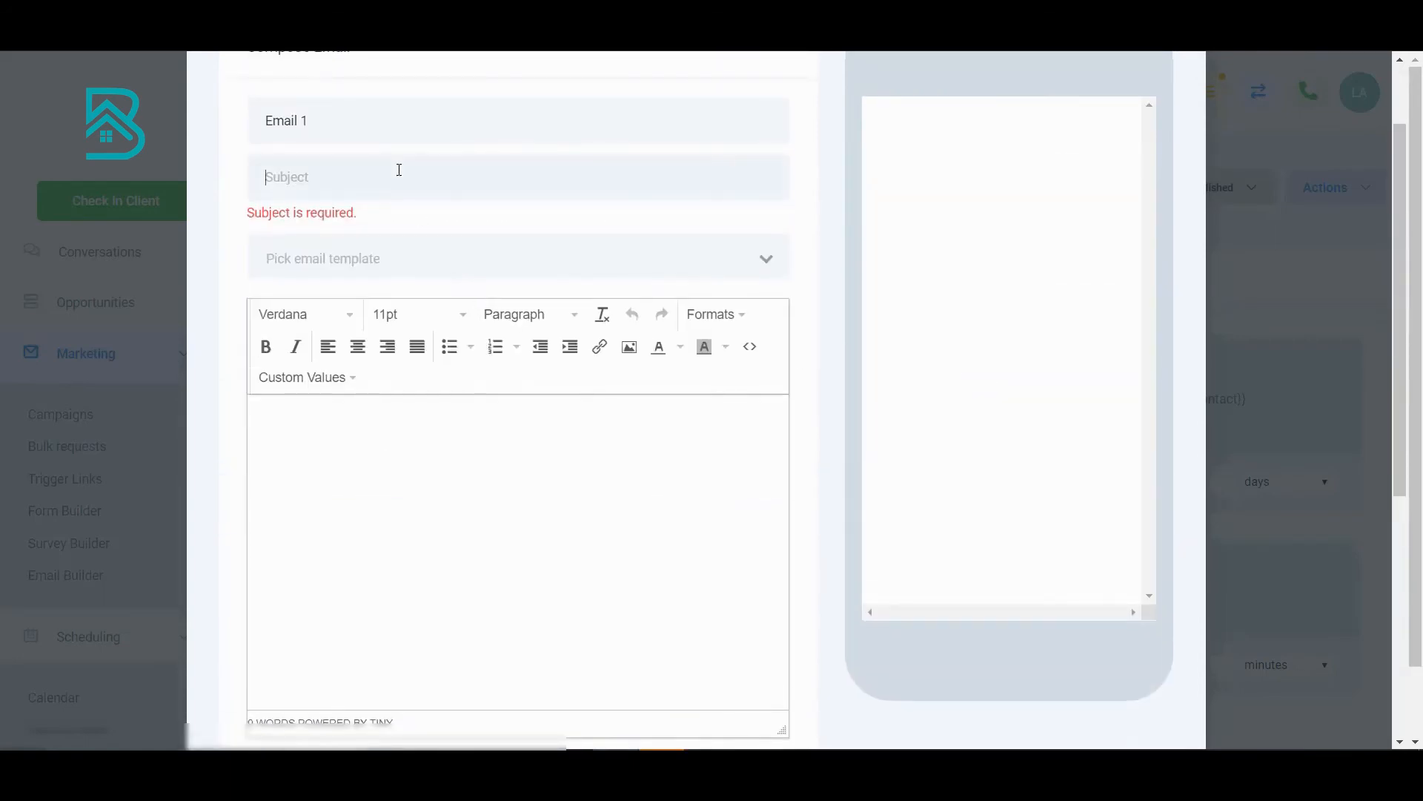
{"action": "type", "text": "test"}
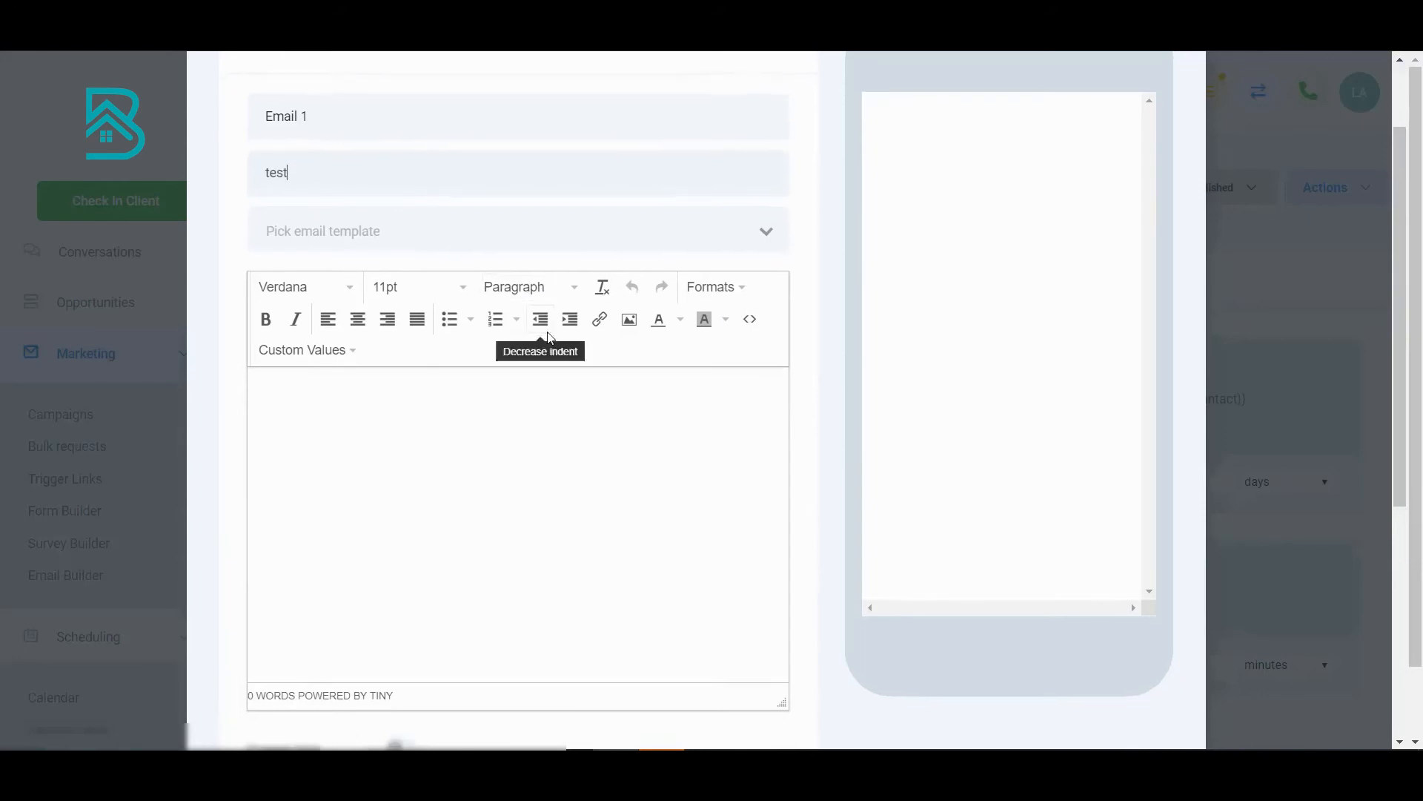
{"action": "scroll", "coordinate": [650, 544], "scroll_direction": "down", "scroll_amount": 5}
{"action": "left_click", "coordinate": [769, 443]}
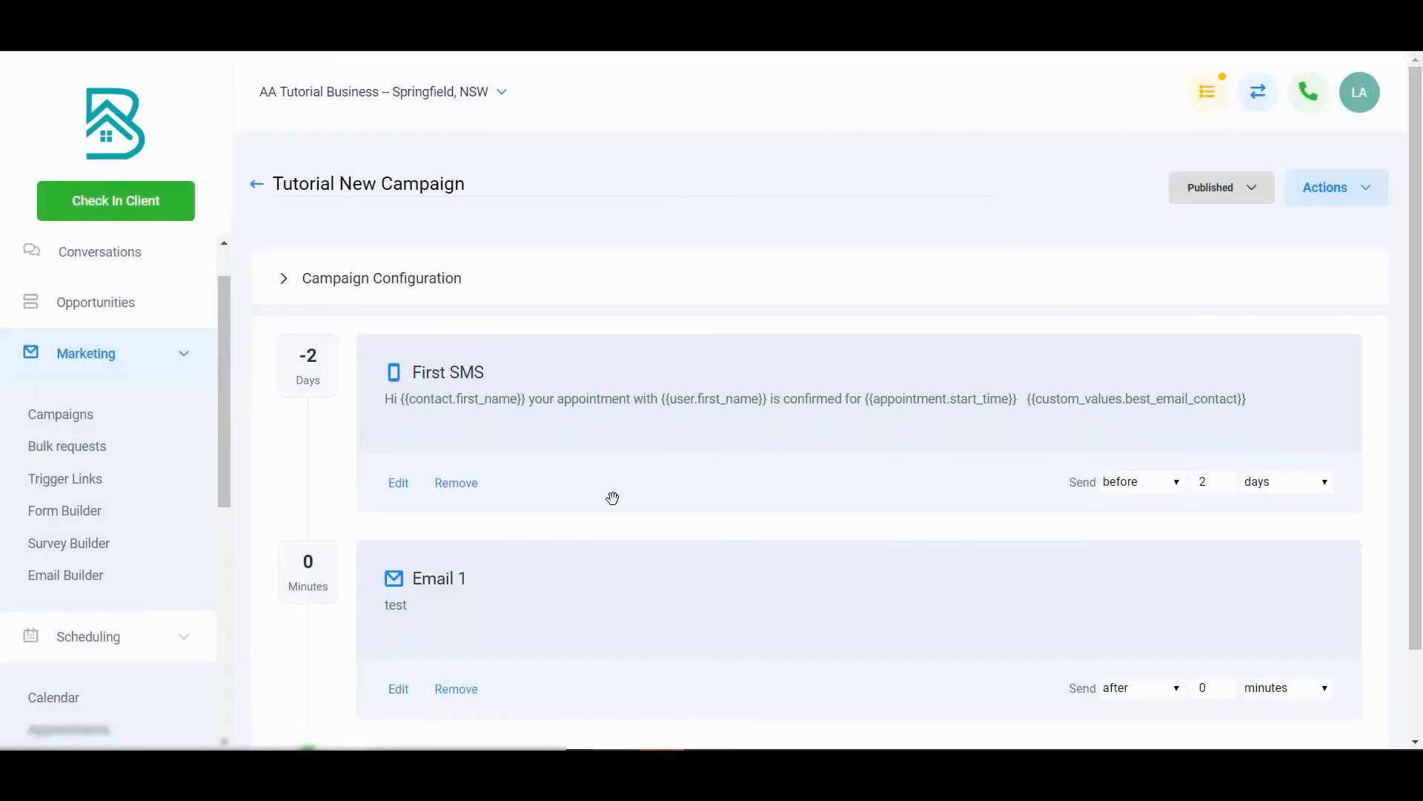
Set the Email 1 event to send before 1 hour
{"action": "scroll", "coordinate": [460, 475], "scroll_direction": "down", "scroll_amount": 2}
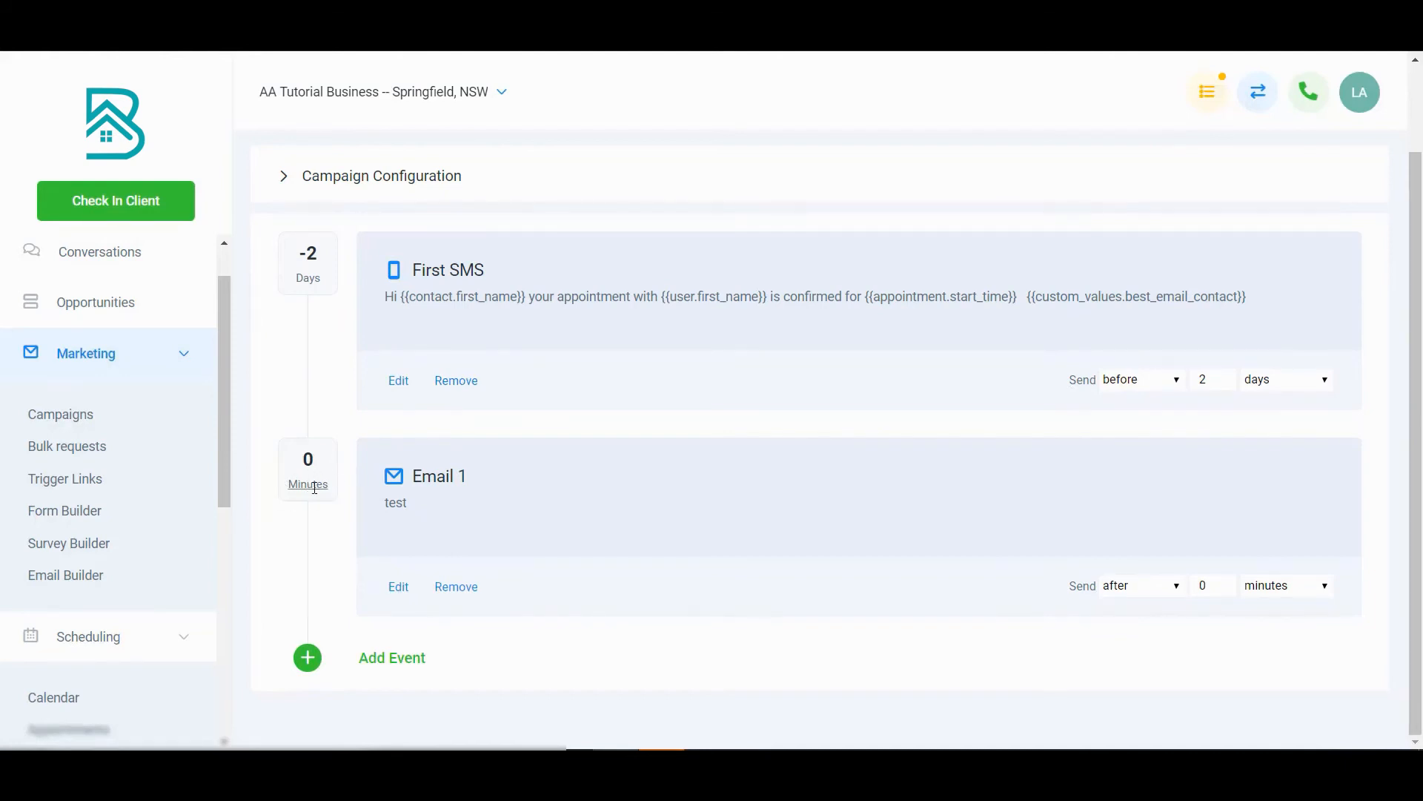
{"action": "left_click", "coordinate": [1279, 586]}
{"action": "left_click", "coordinate": [1281, 621]}
{"action": "key", "text": "BackSpace"}
{"action": "type", "text": "1"}
{"action": "left_click", "coordinate": [1175, 586]}
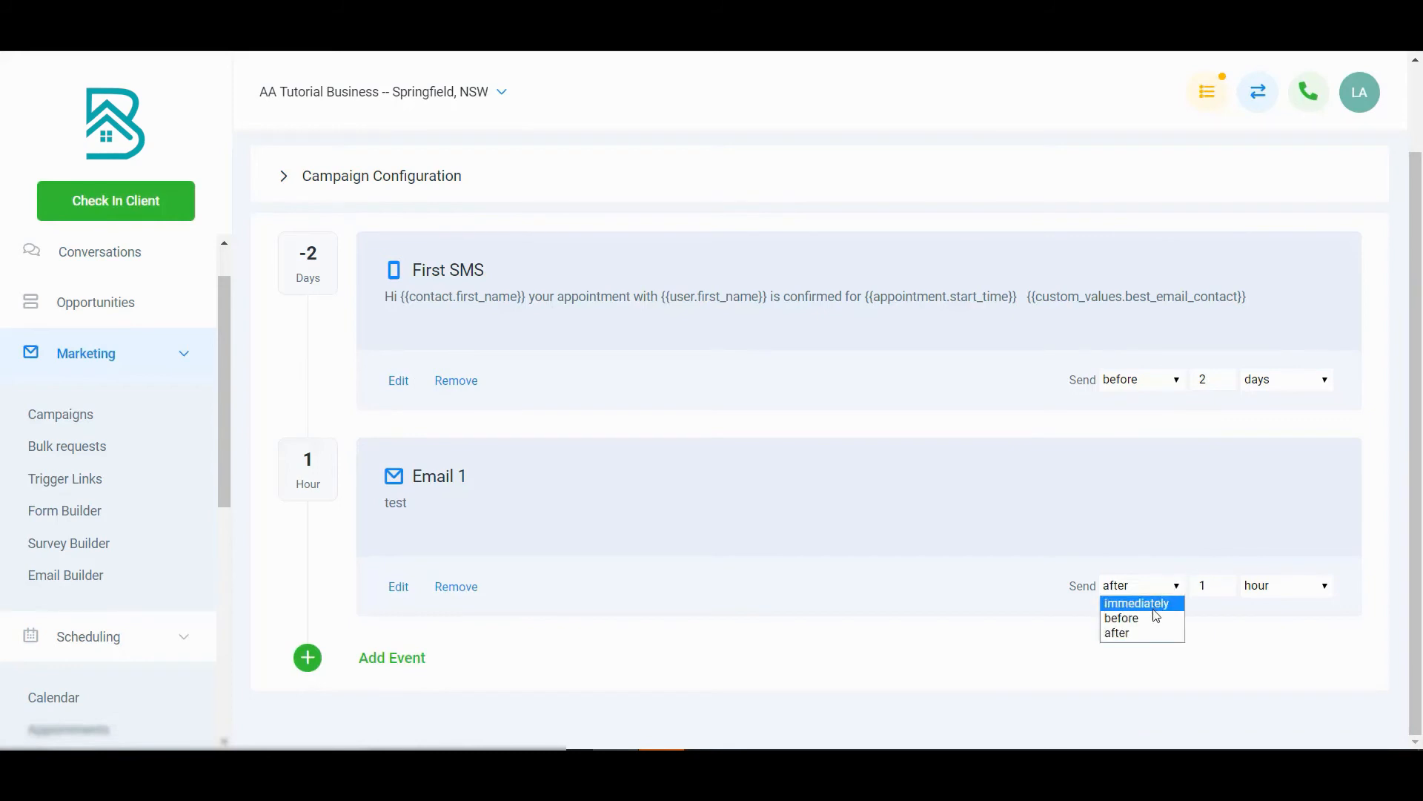
{"action": "left_click", "coordinate": [1157, 621]}
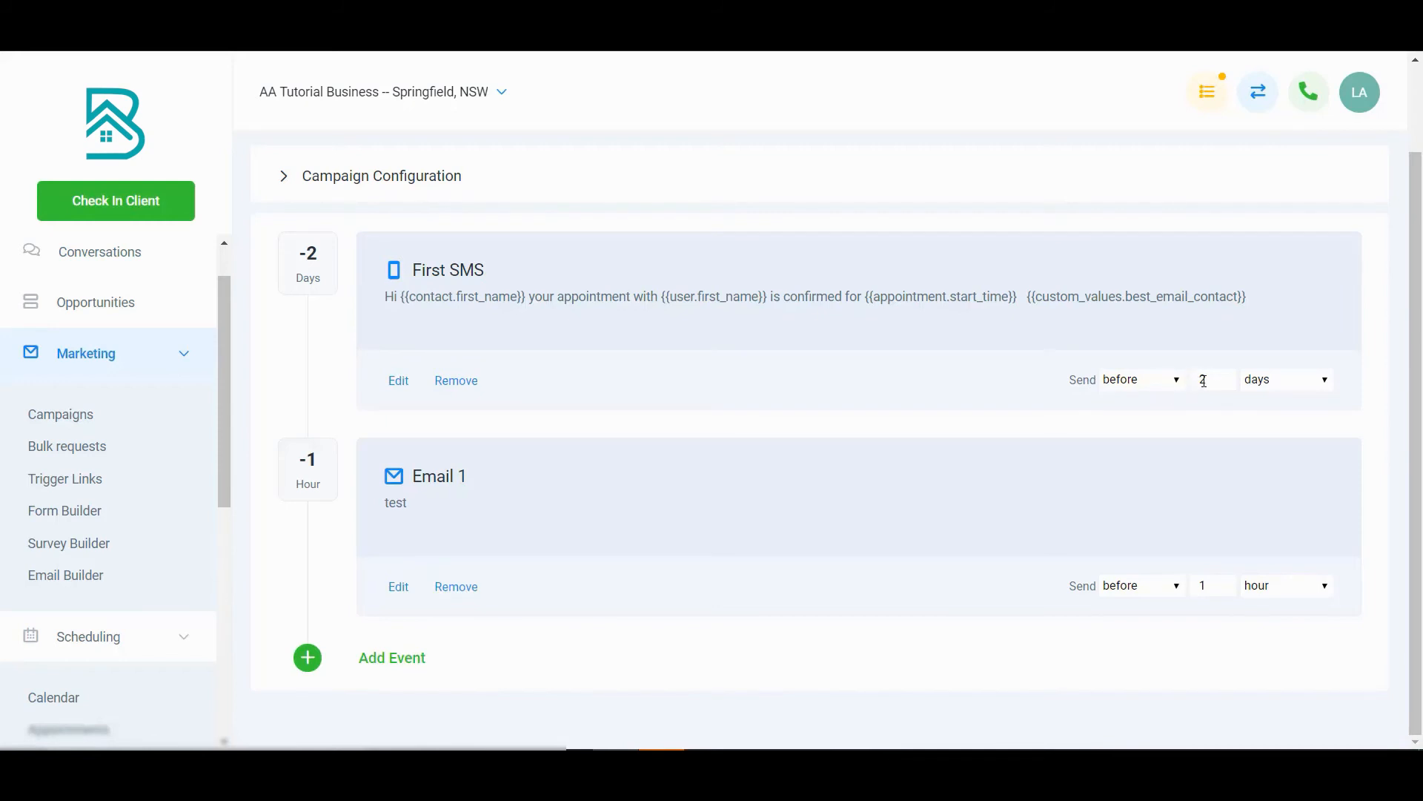
Set the First SMS event to send after 2 minutes and the Email 1 event to send after 1 hour
{"action": "left_click", "coordinate": [1155, 381]}
{"action": "left_click", "coordinate": [1150, 424]}
{"action": "left_click", "coordinate": [1282, 381]}
{"action": "left_click", "coordinate": [1267, 398]}
{"action": "left_click", "coordinate": [1174, 586]}
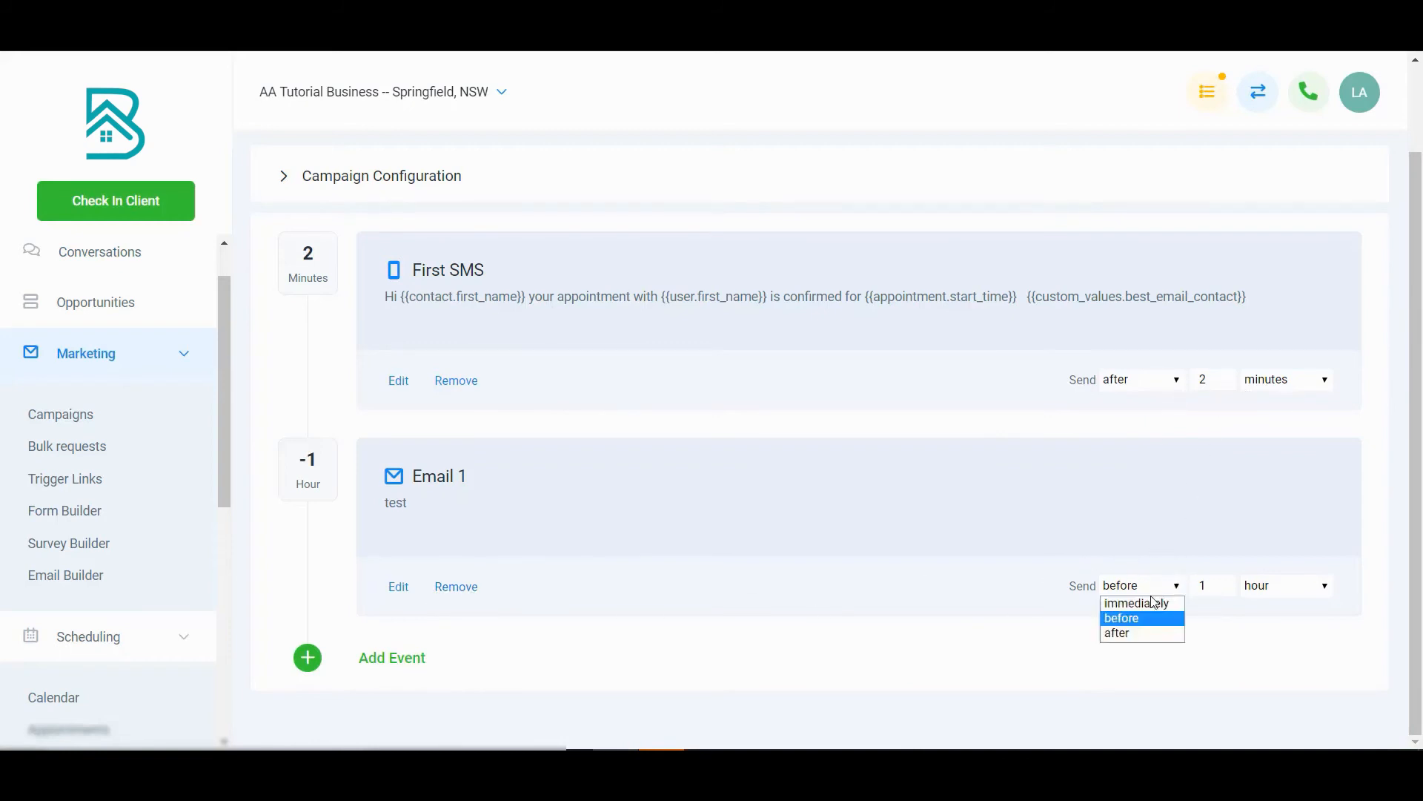
{"action": "left_click", "coordinate": [1161, 637]}
{"action": "left_click", "coordinate": [1126, 656]}
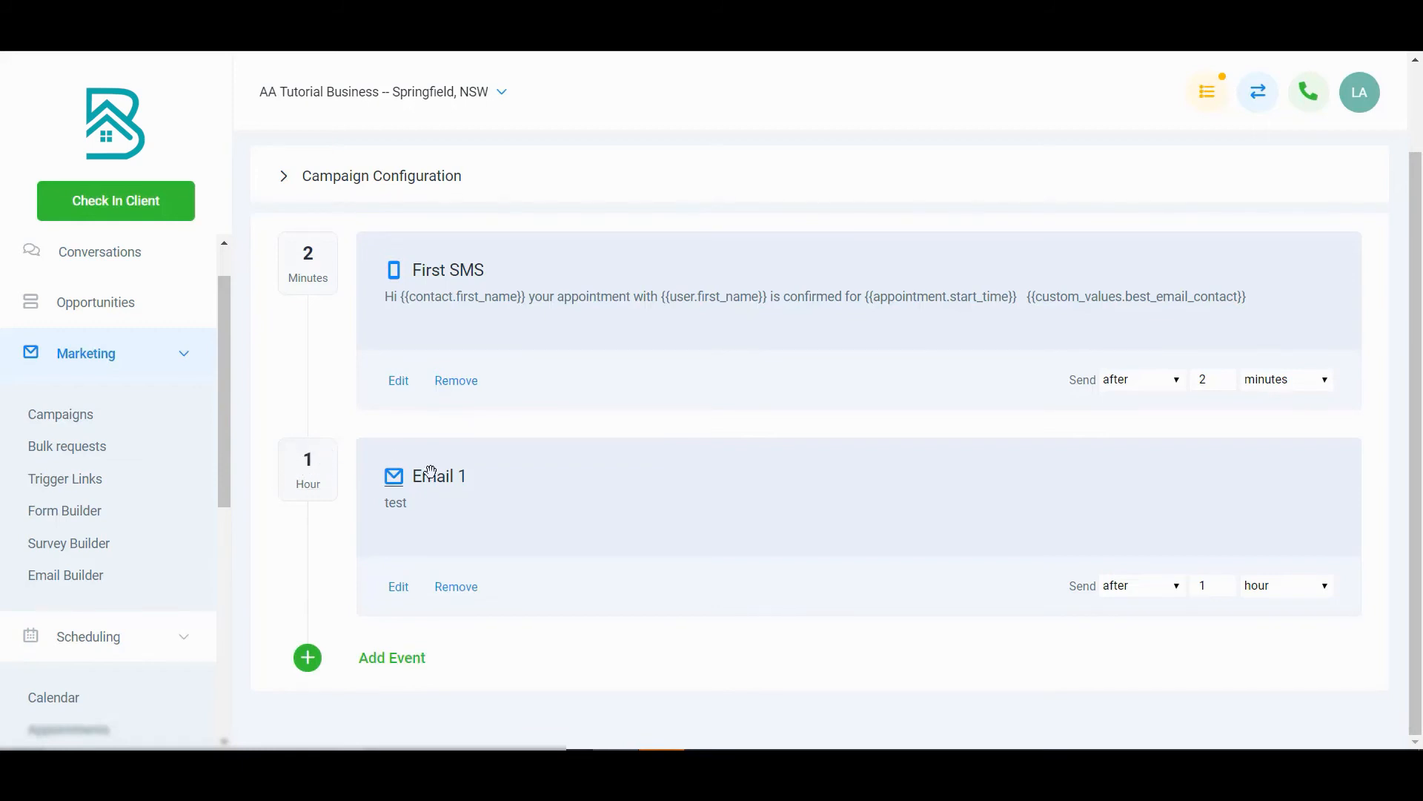
{"action": "left_click", "coordinate": [385, 660]}
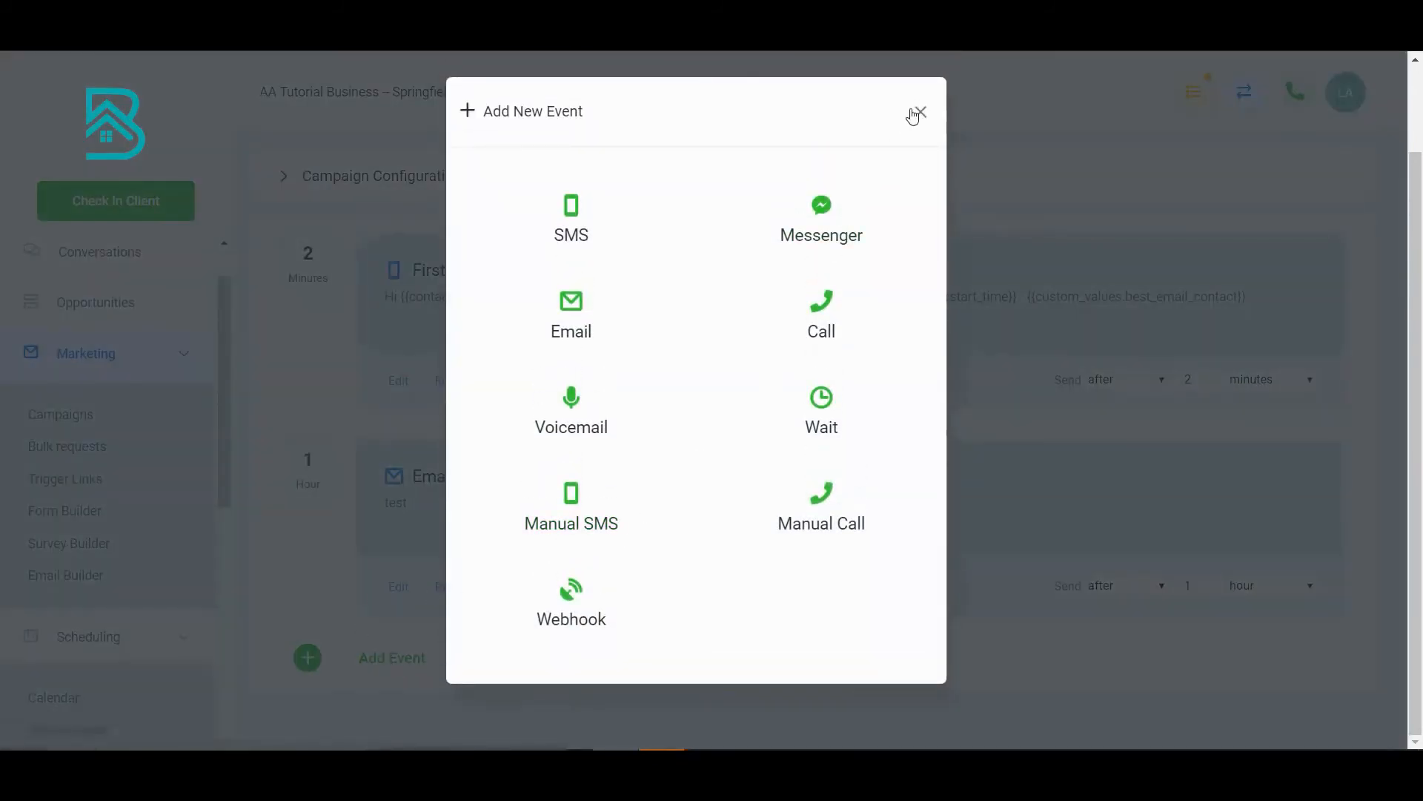
{"action": "left_click", "coordinate": [920, 113]}
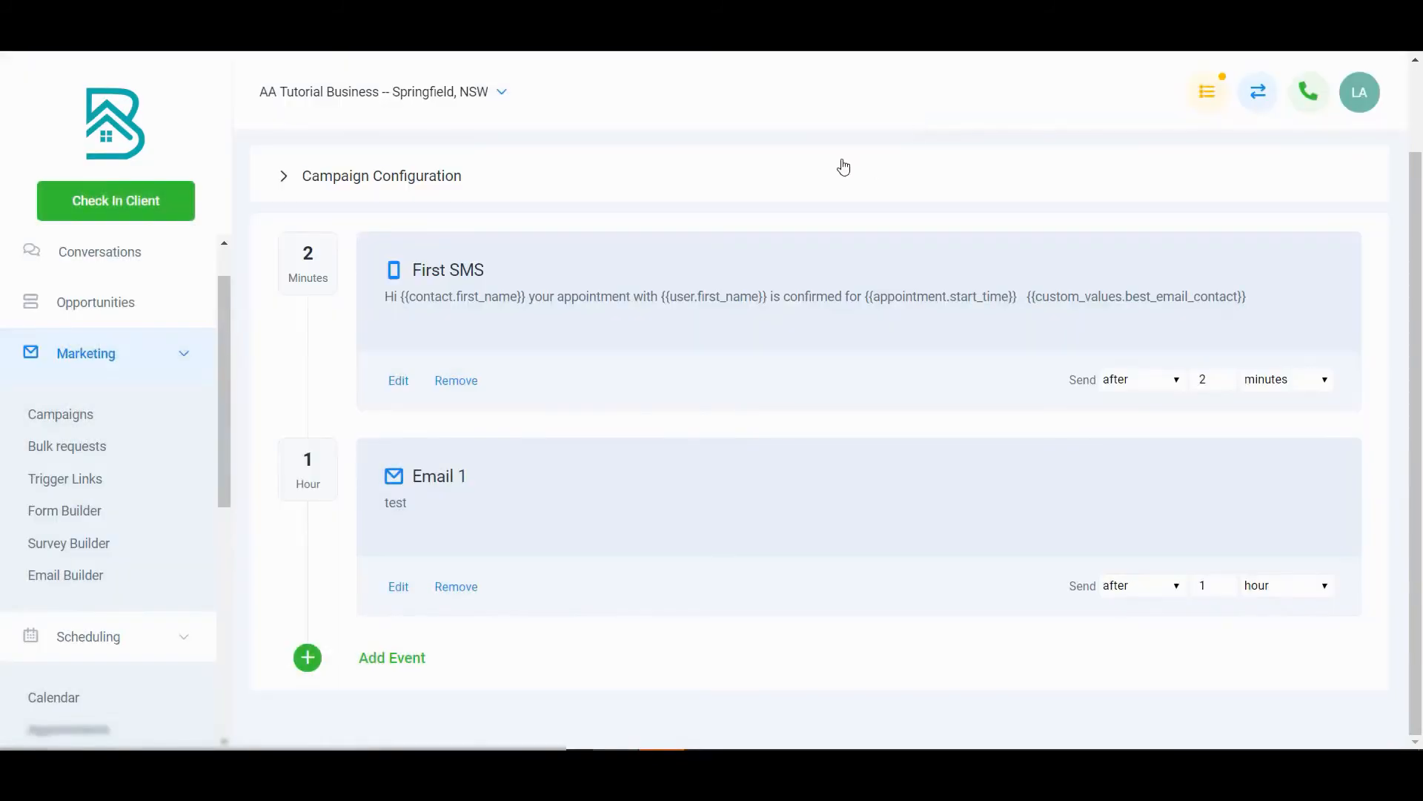
{"action": "left_click", "coordinate": [388, 95]}
{"action": "left_click", "coordinate": [388, 95]}
Open Demonstration Campaign Sequence from the campaigns list and set its status to Published
{"action": "left_click", "coordinate": [70, 413]}
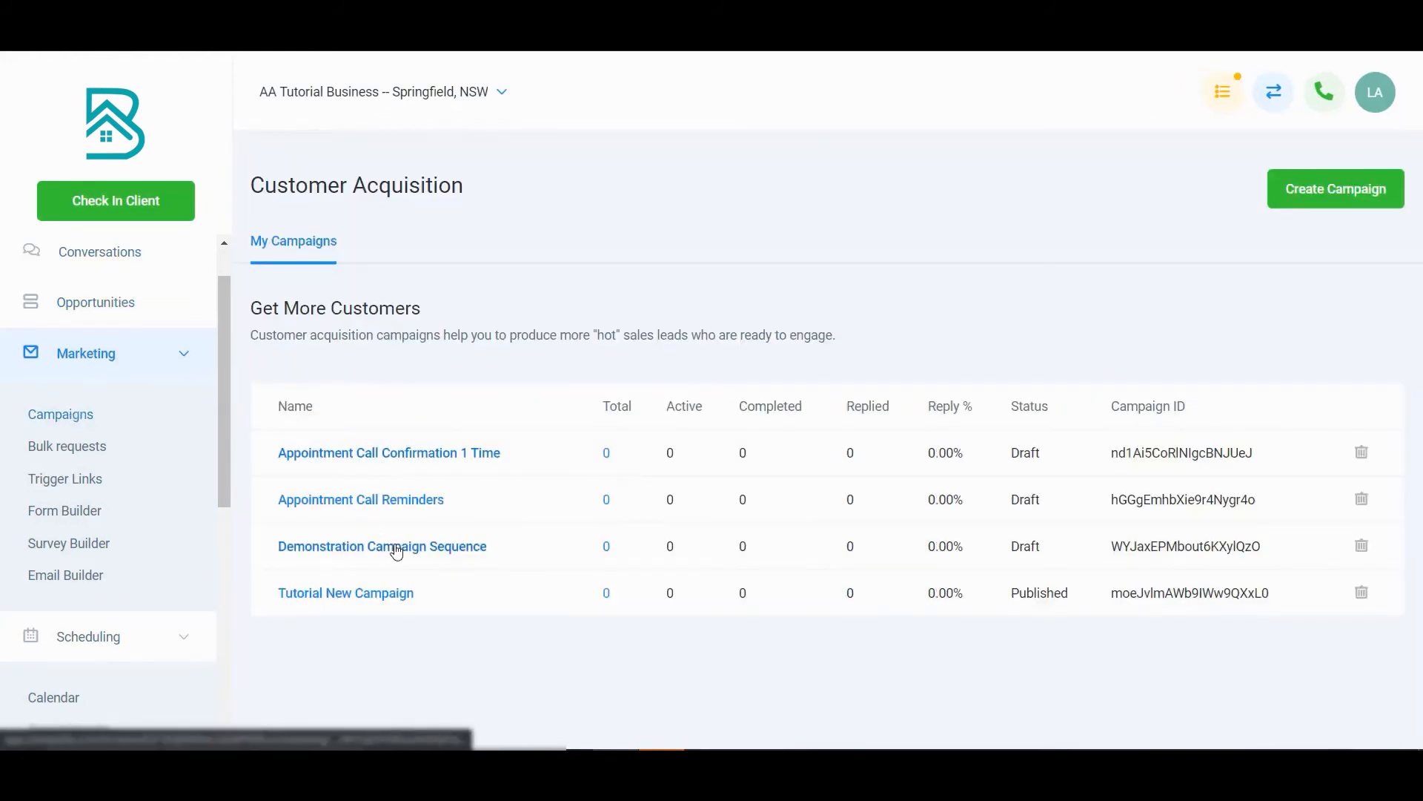
{"action": "left_click", "coordinate": [401, 548]}
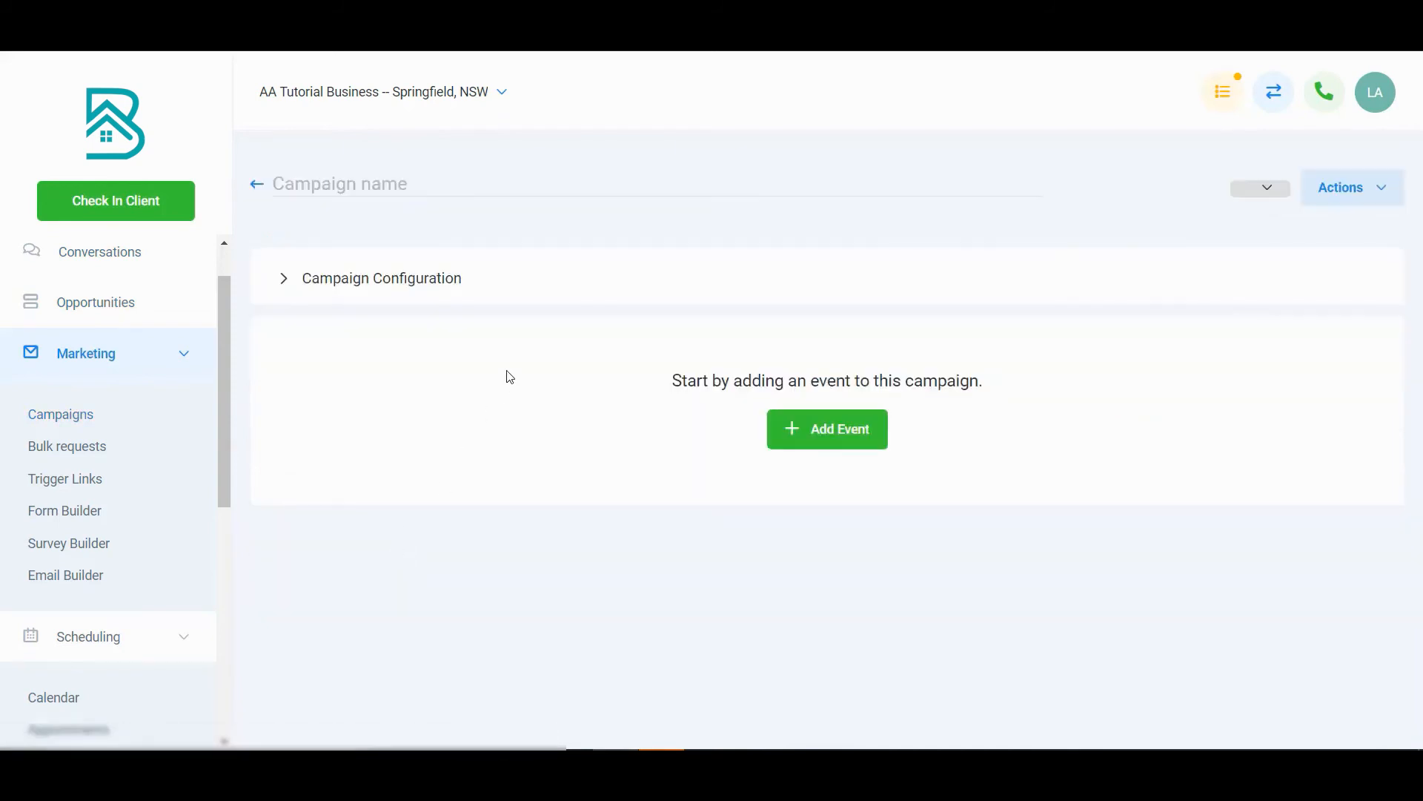
{"action": "left_click", "coordinate": [1220, 188]}
{"action": "left_click", "coordinate": [1243, 234]}
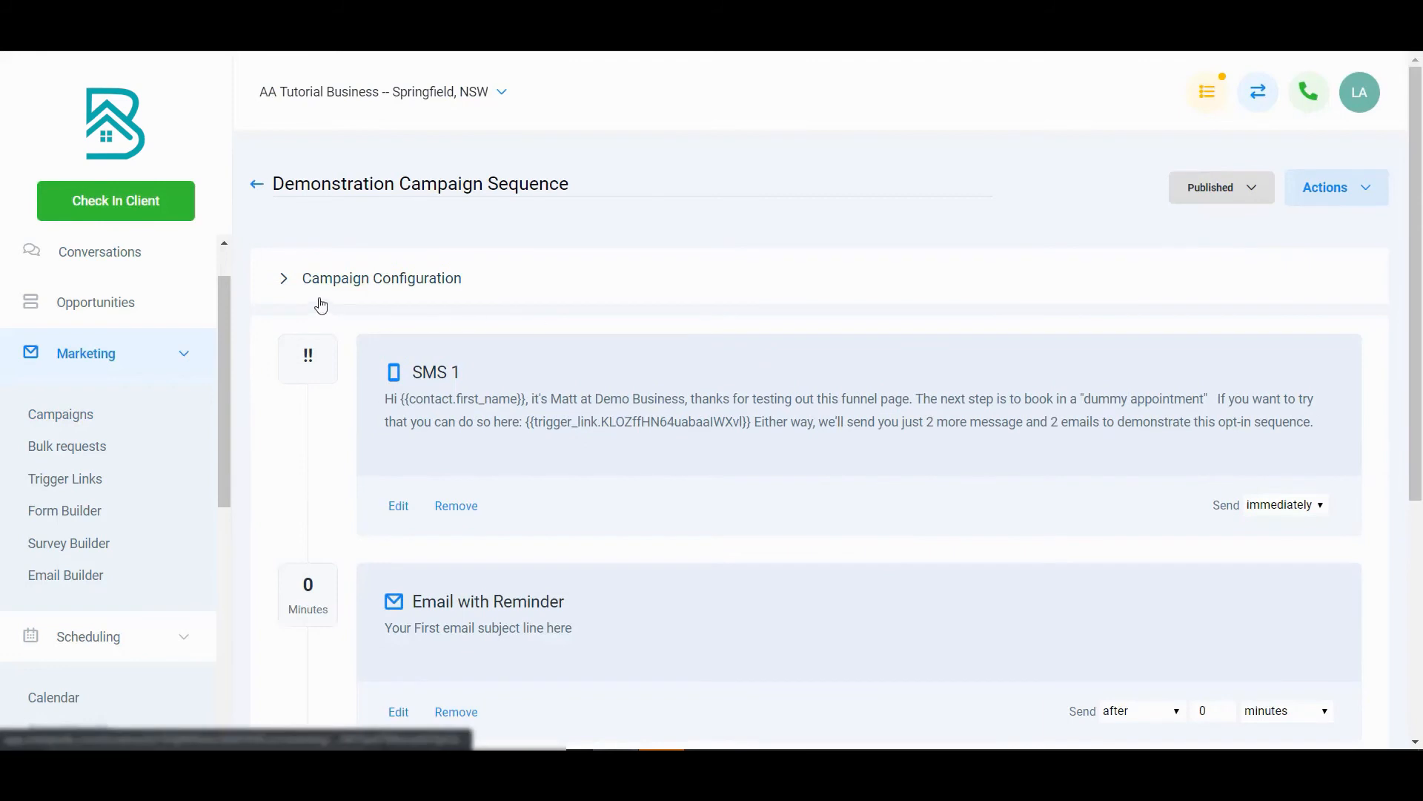
Look through the campaign configuration of Demonstration Campaign Sequence and save it
{"action": "left_click", "coordinate": [296, 285]}
{"action": "scroll", "coordinate": [371, 330], "scroll_direction": "down", "scroll_amount": 5}
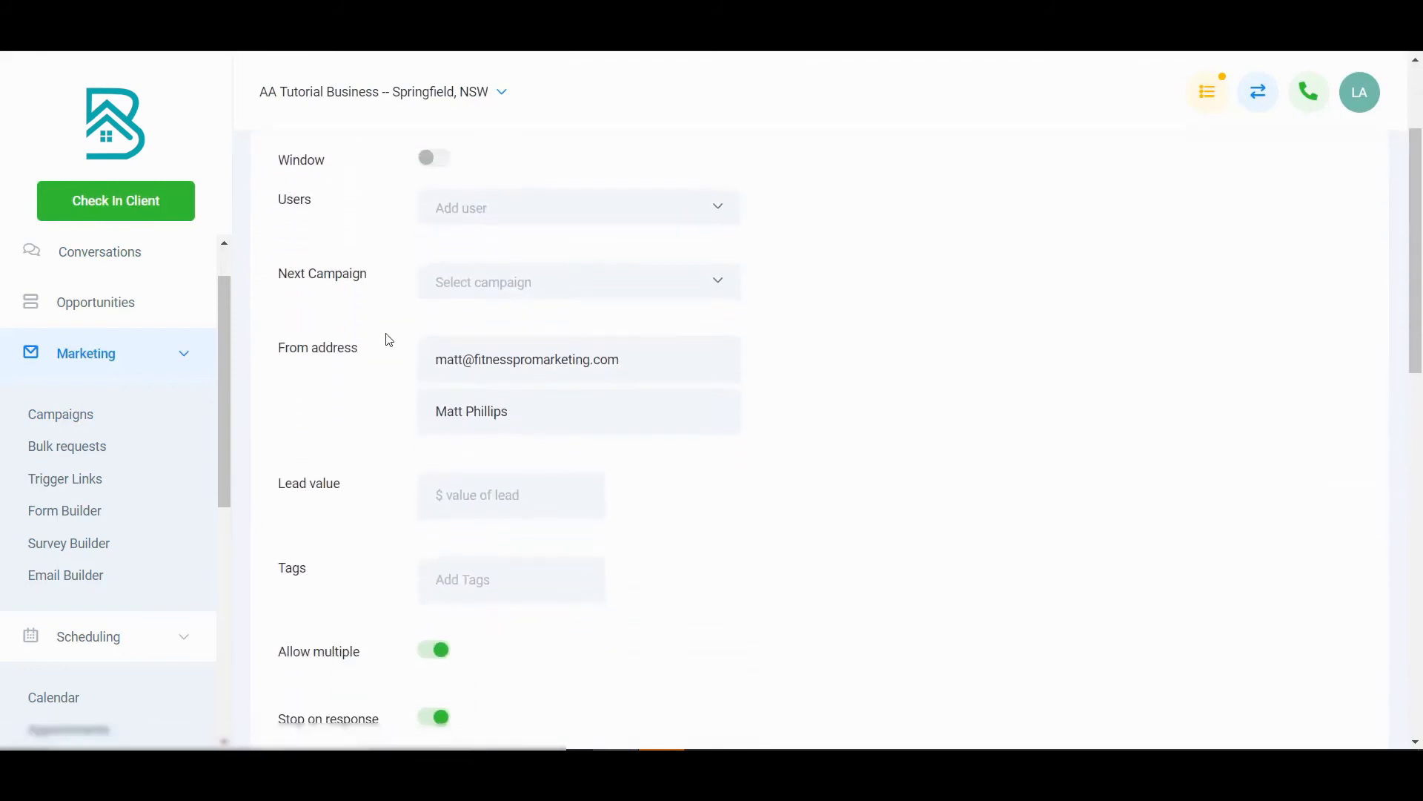
{"action": "scroll", "coordinate": [389, 339], "scroll_direction": "down", "scroll_amount": 4}
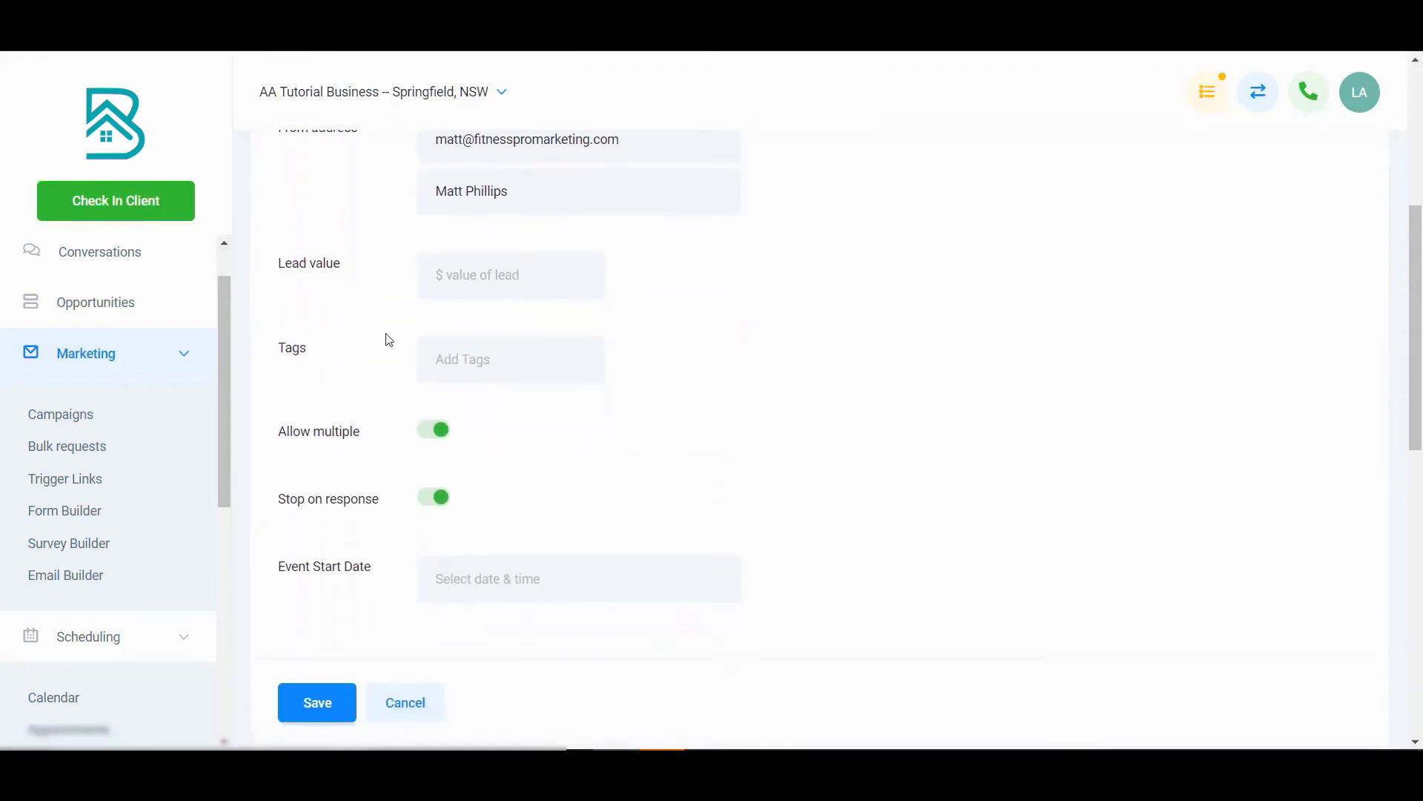
{"action": "scroll", "coordinate": [389, 339], "scroll_direction": "down", "scroll_amount": 1}
{"action": "left_click", "coordinate": [317, 474]}
{"action": "scroll", "coordinate": [401, 446], "scroll_direction": "up", "scroll_amount": 5}
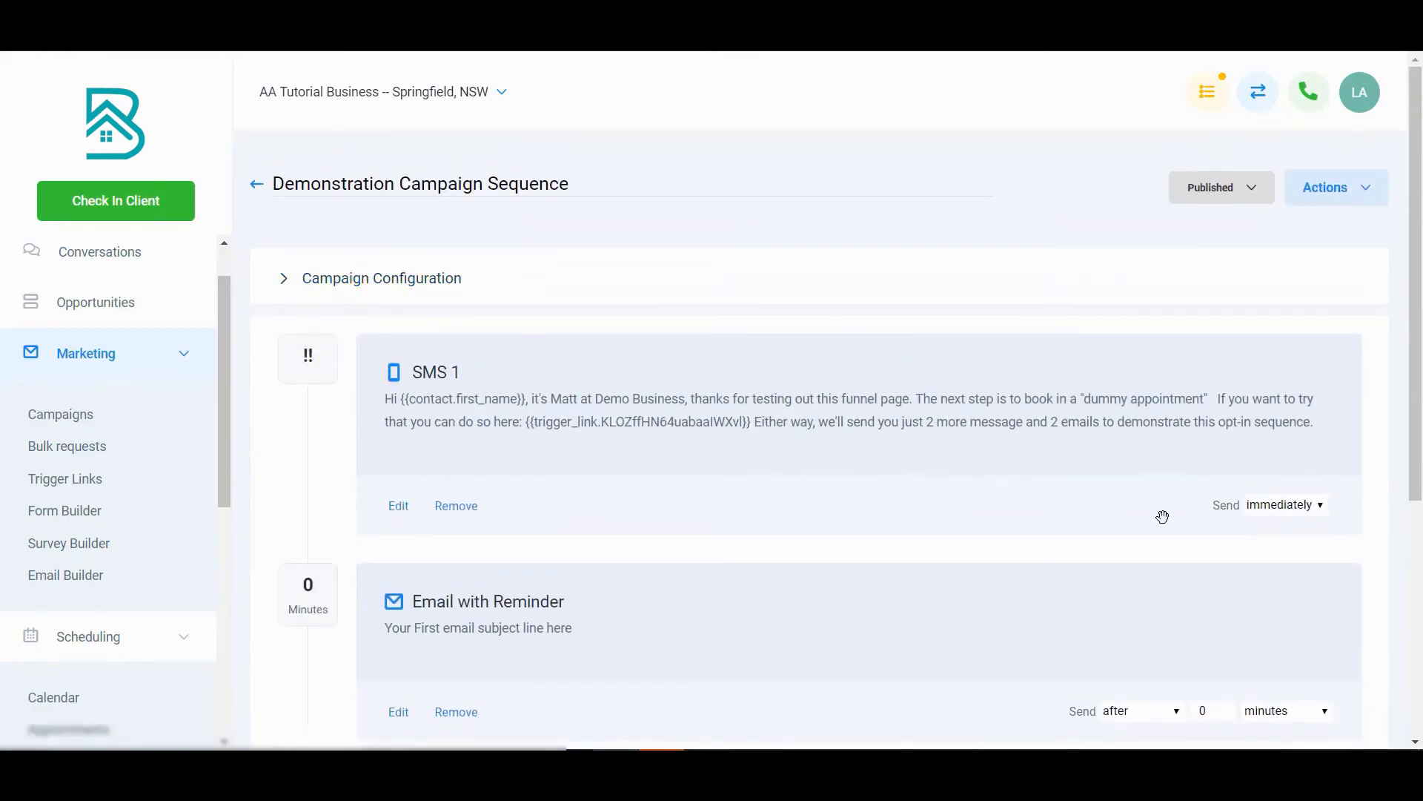
Set the SMS 1 event to send after 0 minutes
{"action": "left_click", "coordinate": [1308, 511]}
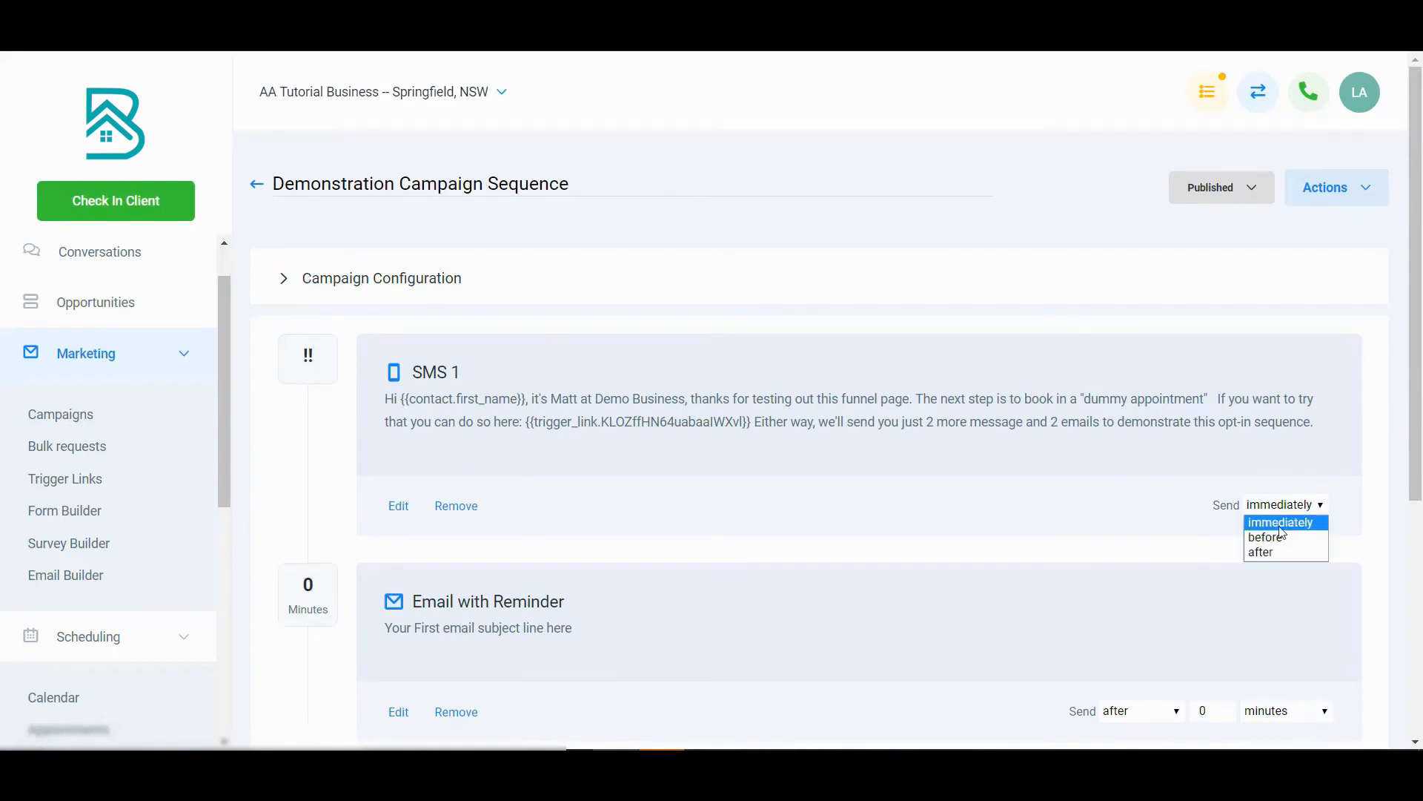
{"action": "left_click", "coordinate": [1274, 551]}
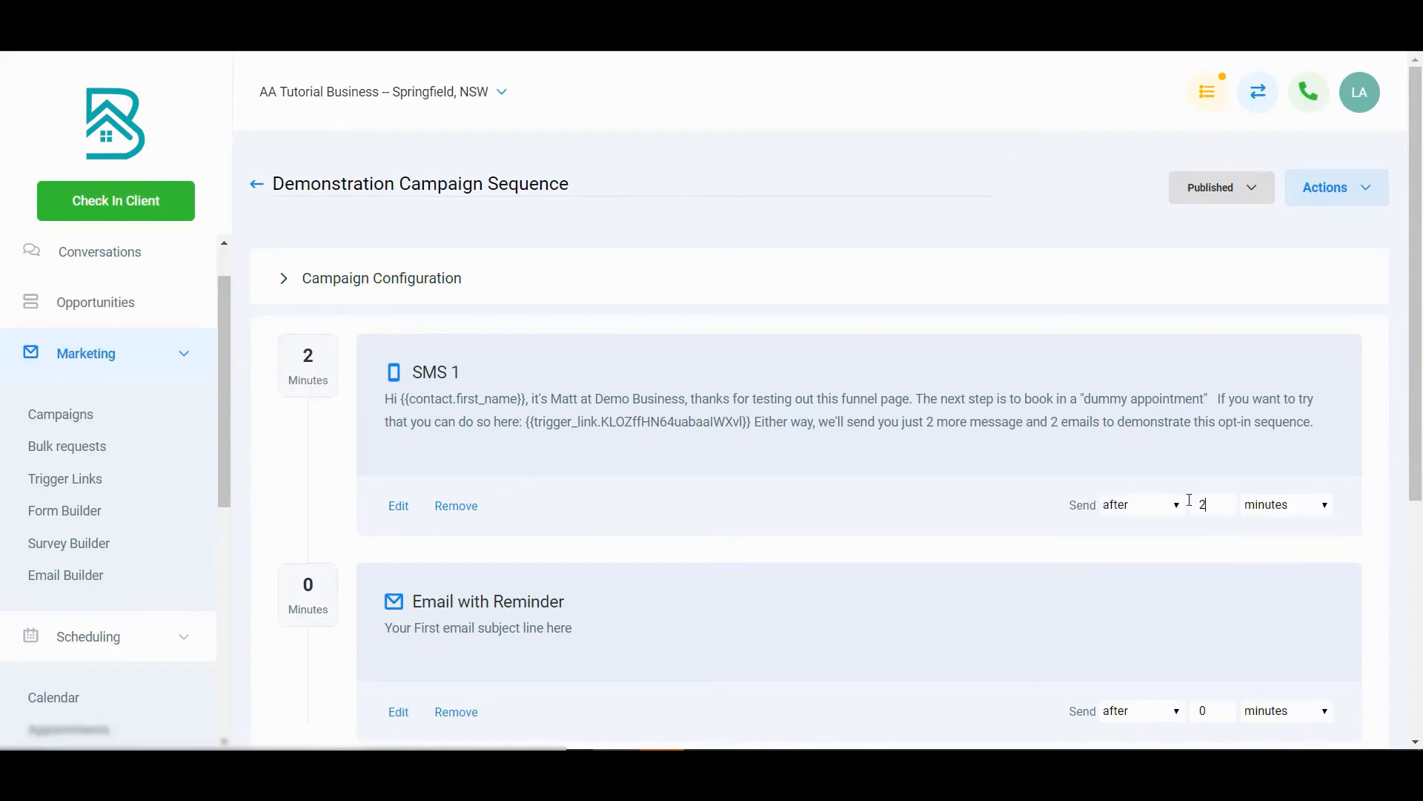
{"action": "type", "text": "0"}
{"action": "key", "text": "BackSpace"}
{"action": "key", "text": "BackSpace"}
{"action": "type", "text": "0"}
Open the Email with Reminder event for editing and check its name, subject line and email template fields
{"action": "scroll", "coordinate": [615, 401], "scroll_direction": "down", "scroll_amount": 1}
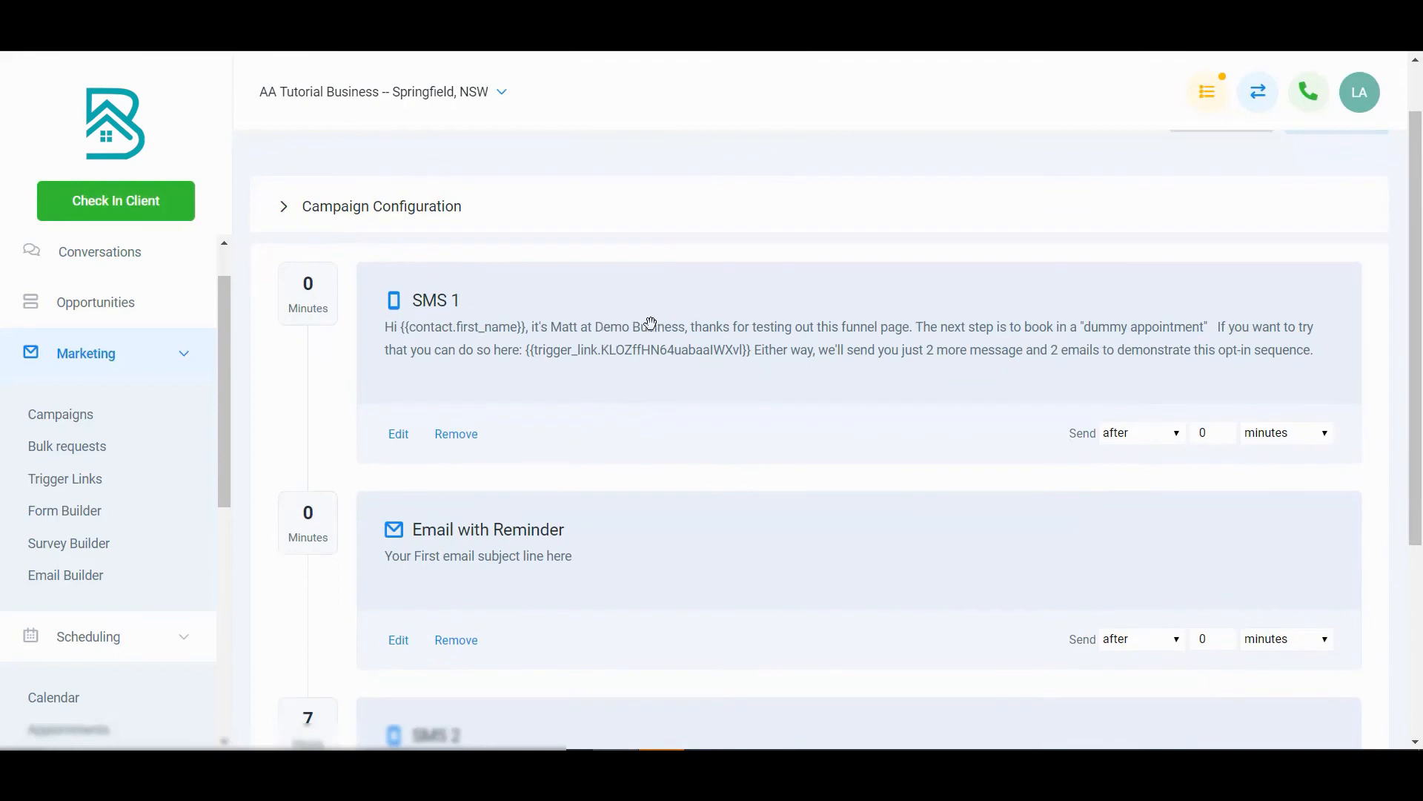
{"action": "scroll", "coordinate": [467, 512], "scroll_direction": "down", "scroll_amount": 1}
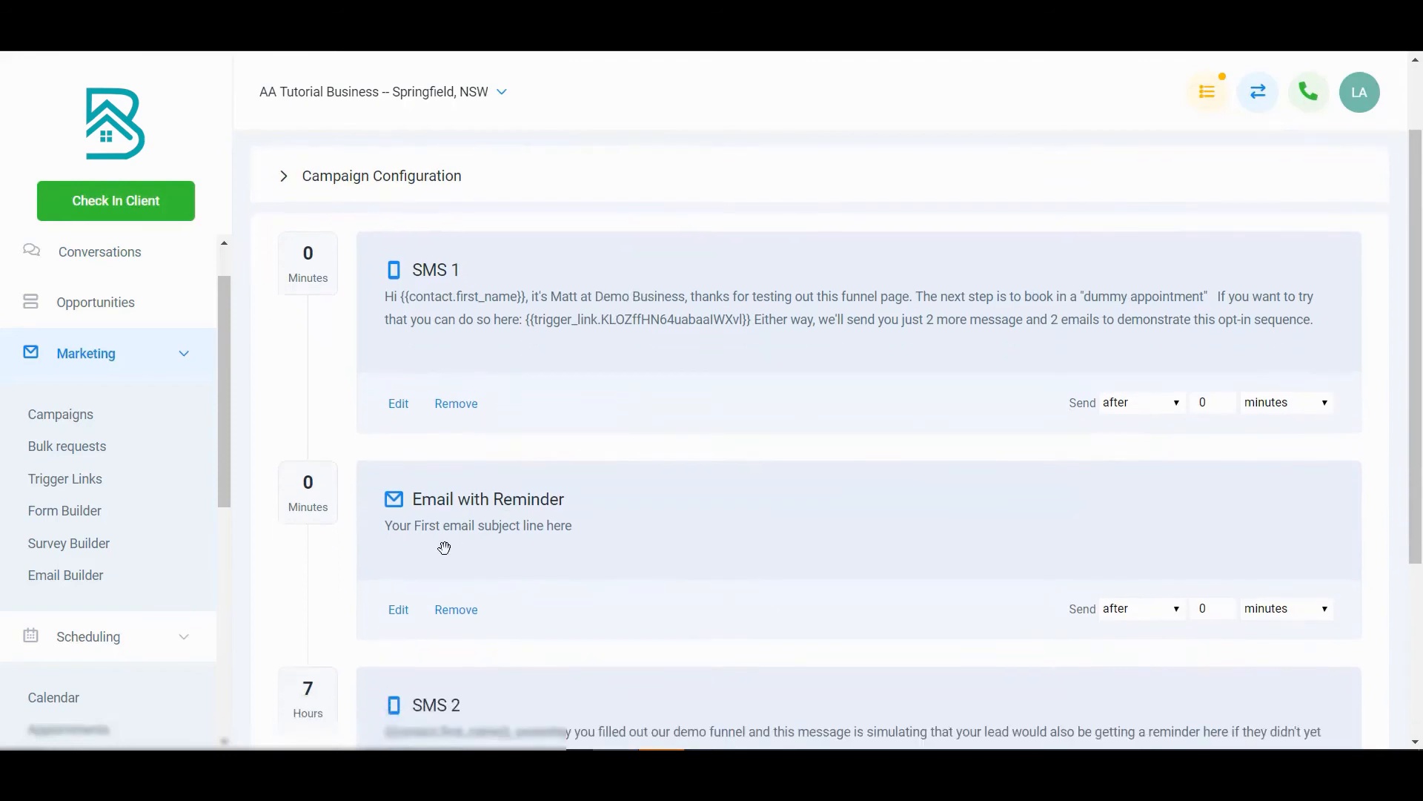
{"action": "left_click", "coordinate": [388, 611]}
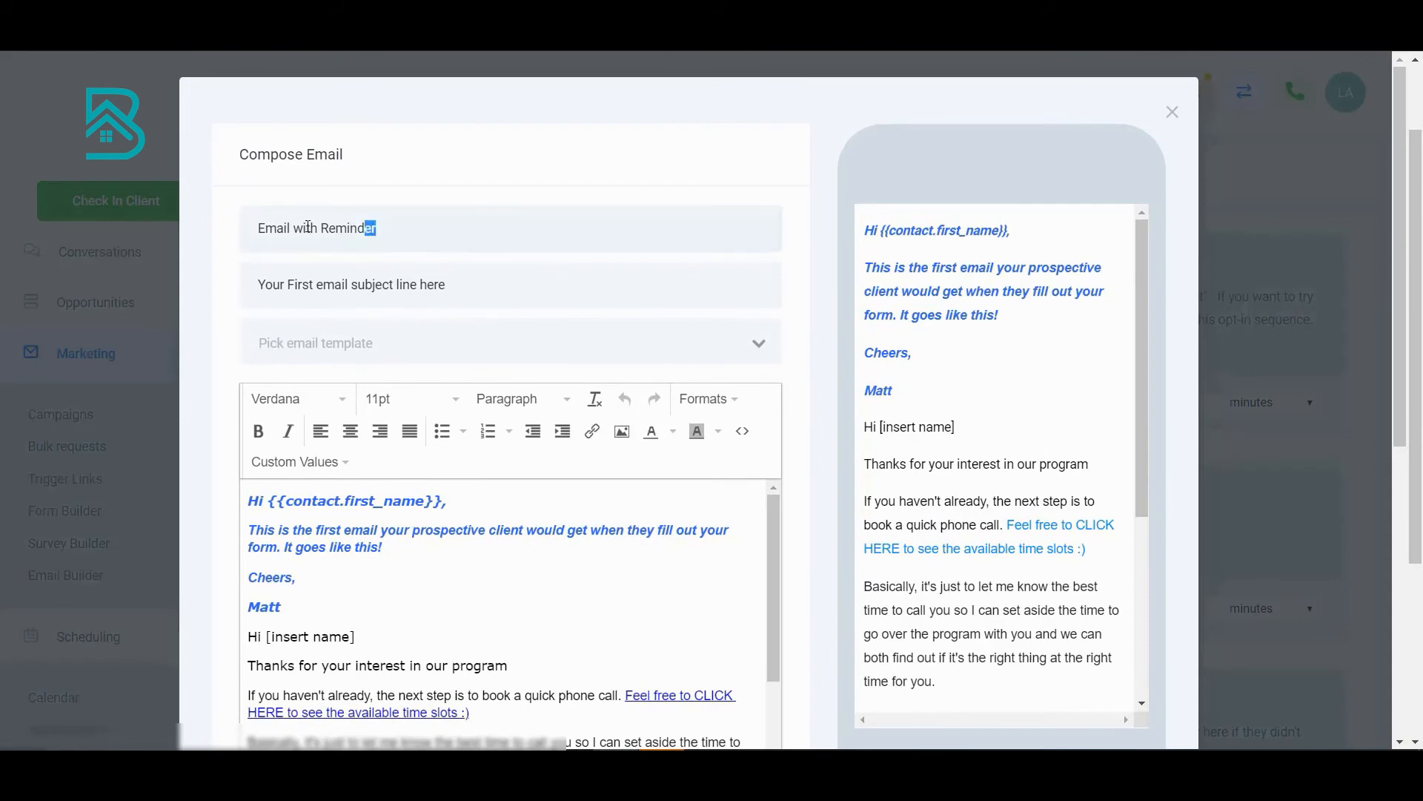
{"action": "left_click_drag", "start_coordinate": [308, 227], "coordinate": [230, 234]}
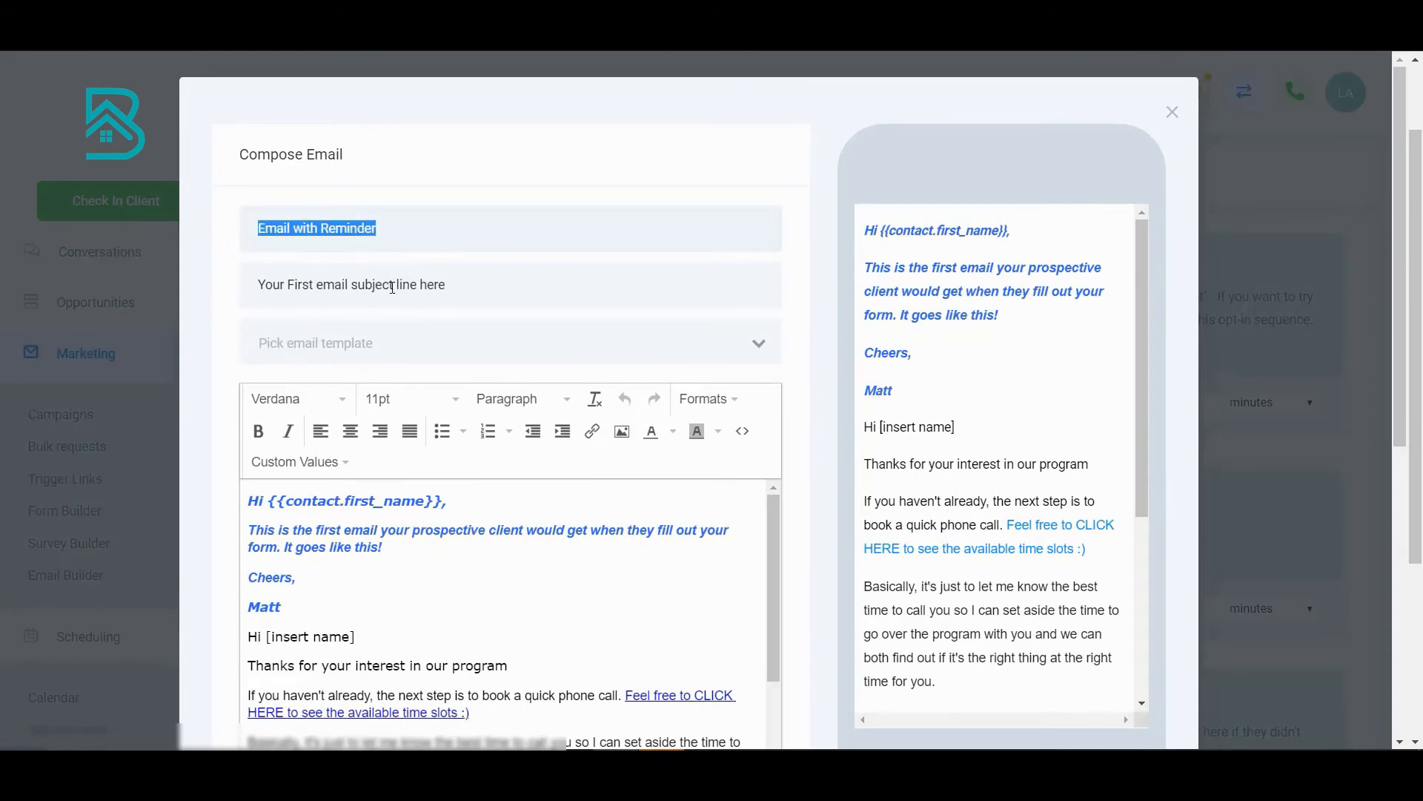
{"action": "triple_click", "coordinate": [393, 286]}
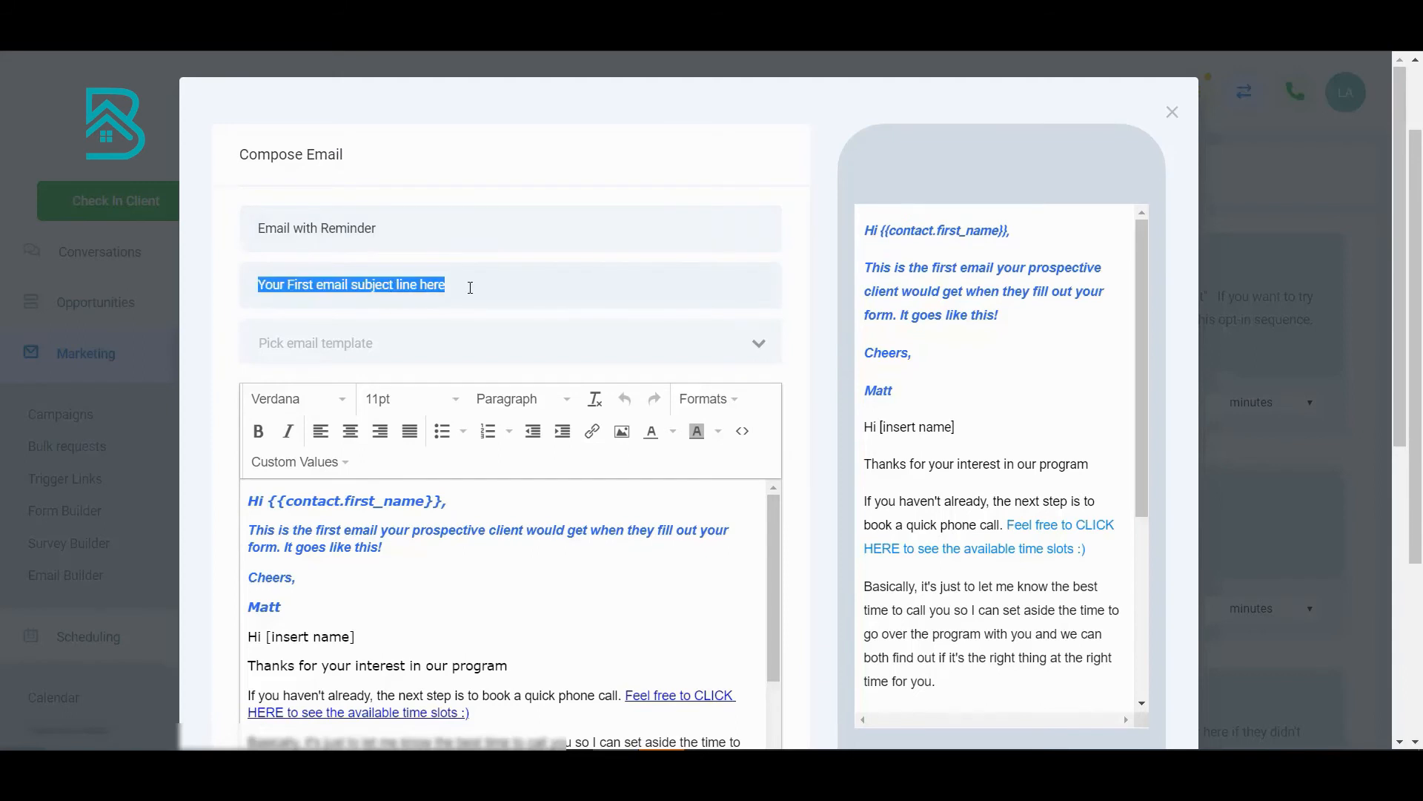
{"action": "left_click", "coordinate": [471, 284]}
{"action": "left_click", "coordinate": [459, 340]}
{"action": "left_click", "coordinate": [462, 337]}
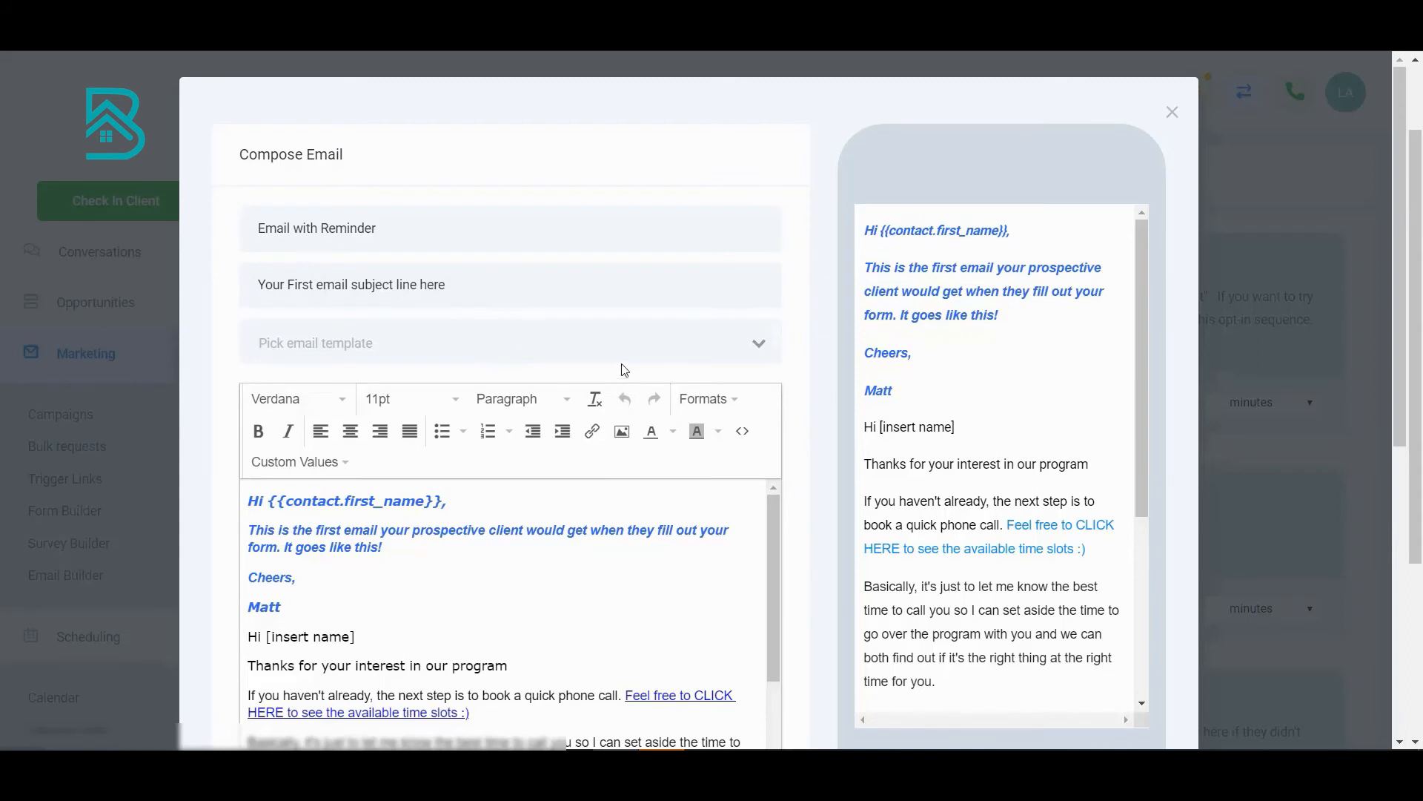
Read through the body of the reminder email and look over the available Contact custom values
{"action": "scroll", "coordinate": [524, 493], "scroll_direction": "down", "scroll_amount": 3}
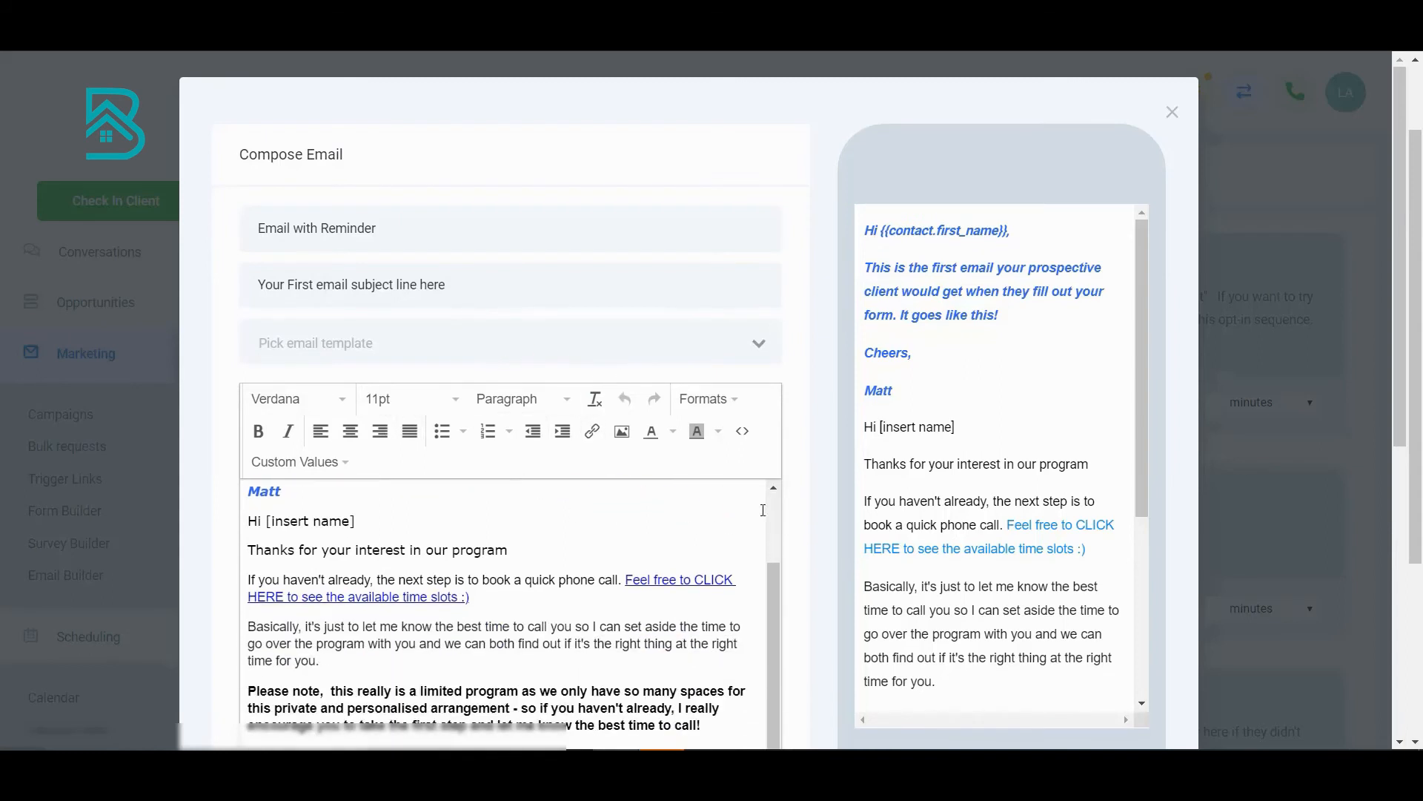
{"action": "scroll", "coordinate": [800, 484], "scroll_direction": "down", "scroll_amount": 3}
{"action": "scroll", "coordinate": [545, 420], "scroll_direction": "up", "scroll_amount": 3}
{"action": "scroll", "coordinate": [803, 496], "scroll_direction": "down", "scroll_amount": 3}
{"action": "scroll", "coordinate": [683, 454], "scroll_direction": "up", "scroll_amount": 5}
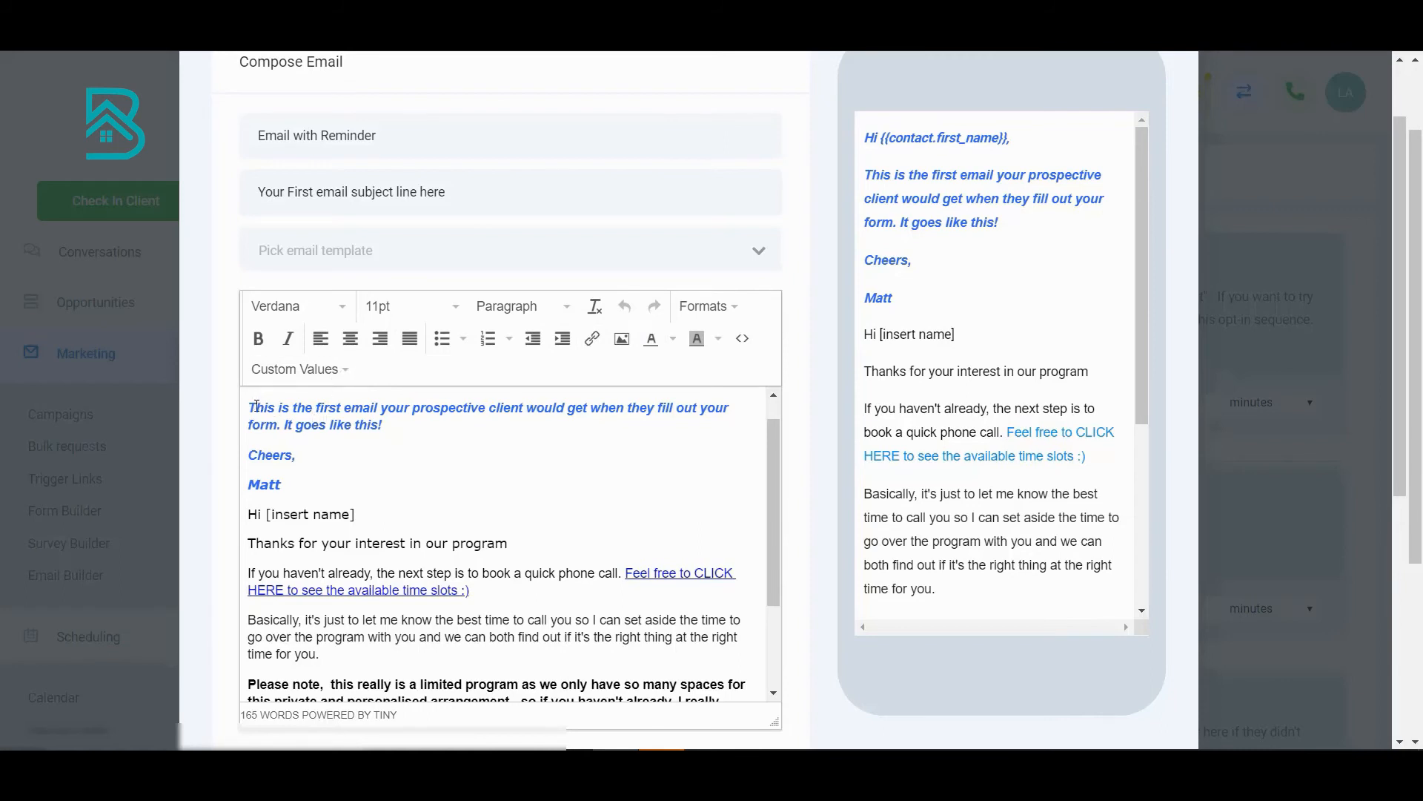
{"action": "left_click", "coordinate": [309, 373]}
{"action": "mouse_move", "coordinate": [308, 401]}
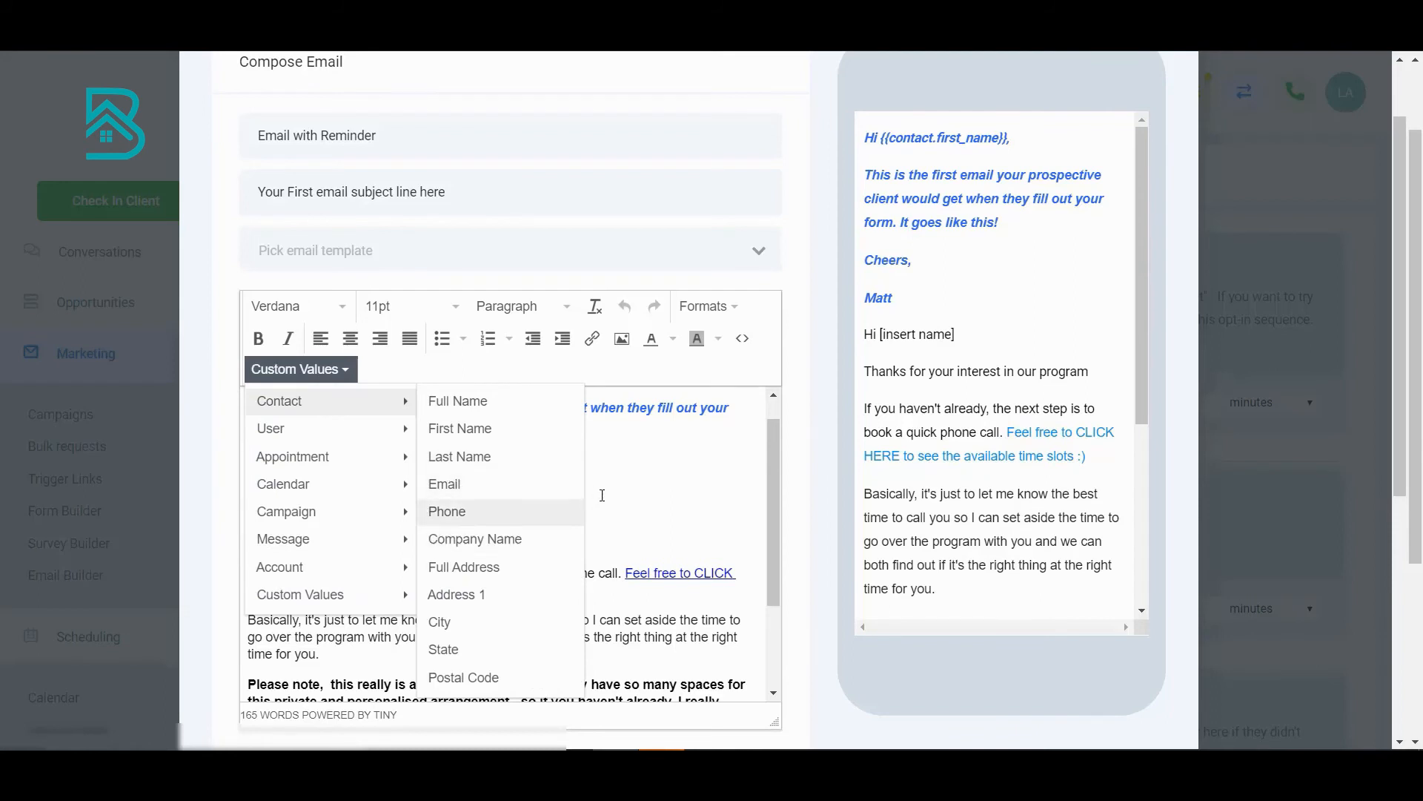
{"action": "left_click", "coordinate": [636, 481]}
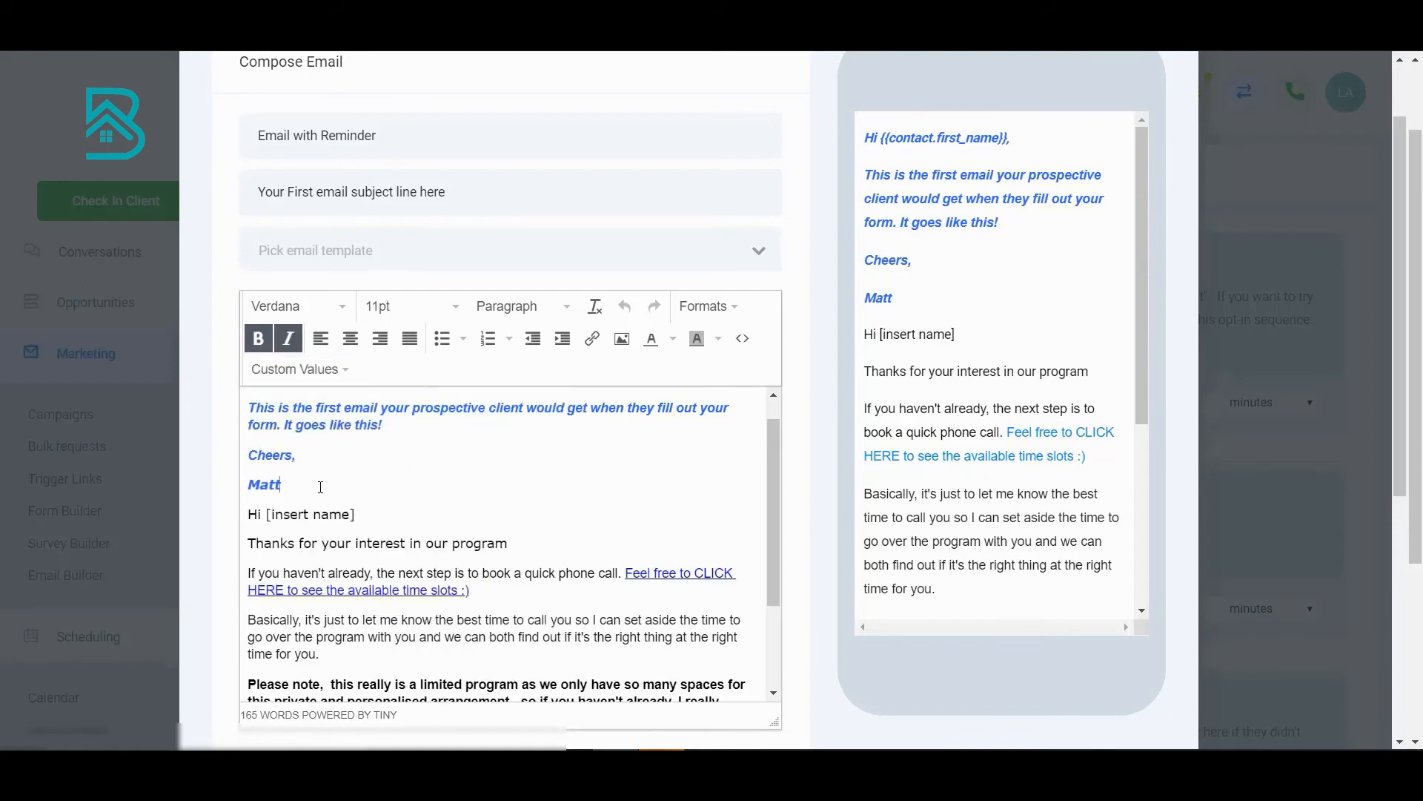
Insert the custom values Business Point of Contact and Best email contact on separate lines below "Kind Regards," in the email body
{"action": "scroll", "coordinate": [321, 486], "scroll_direction": "down", "scroll_amount": 2}
{"action": "left_click", "coordinate": [345, 664]}
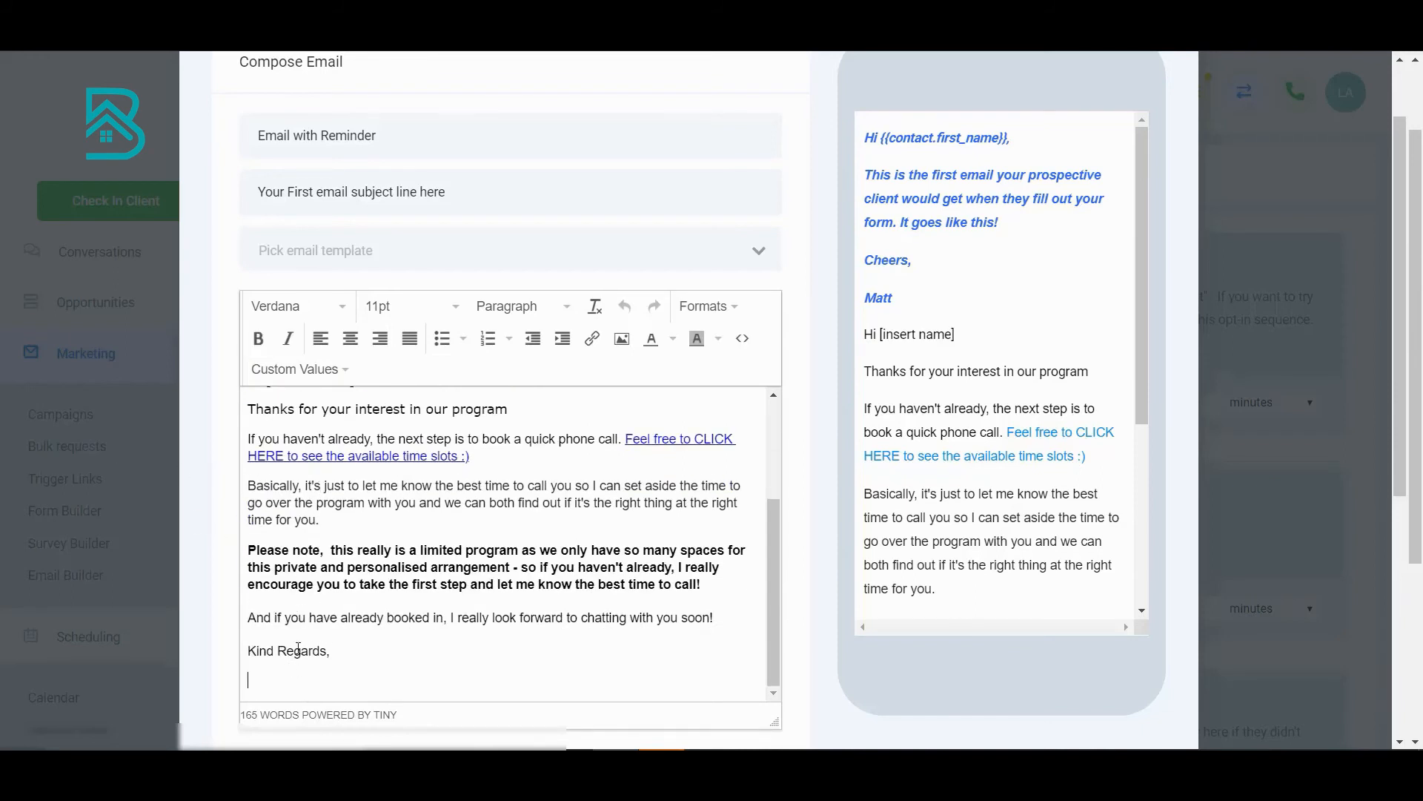
{"action": "left_click", "coordinate": [307, 374]}
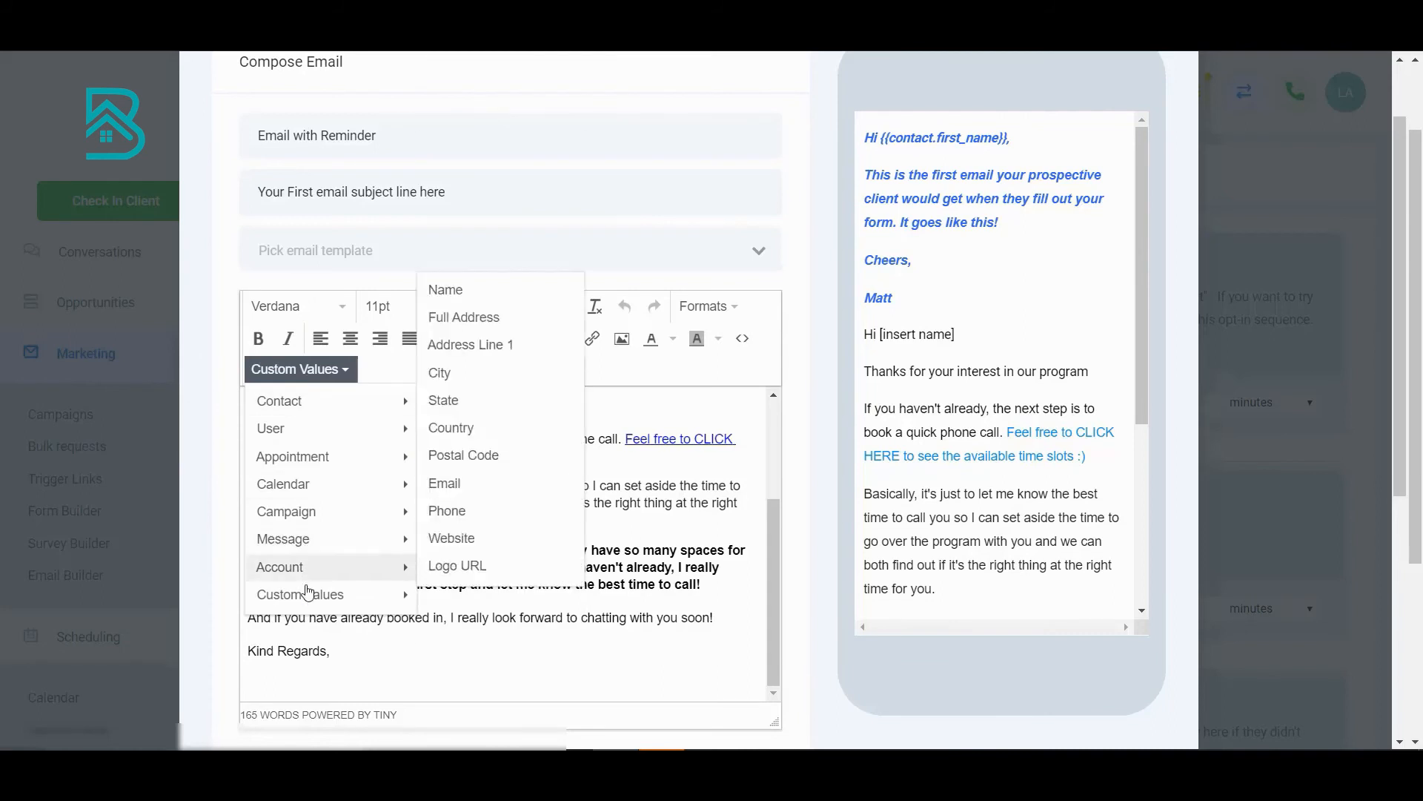
{"action": "mouse_move", "coordinate": [319, 594]}
{"action": "left_click", "coordinate": [477, 624]}
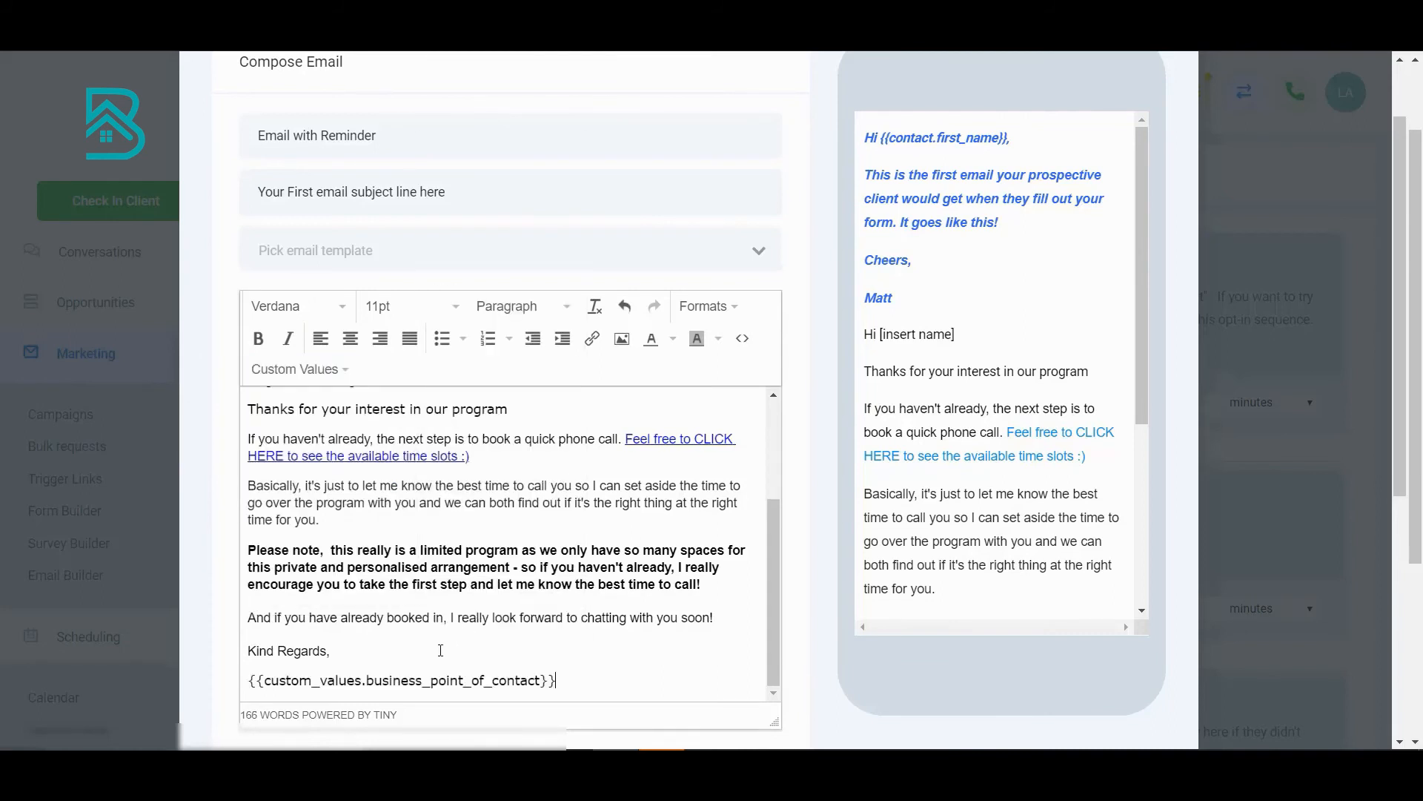
{"action": "key", "text": "Return"}
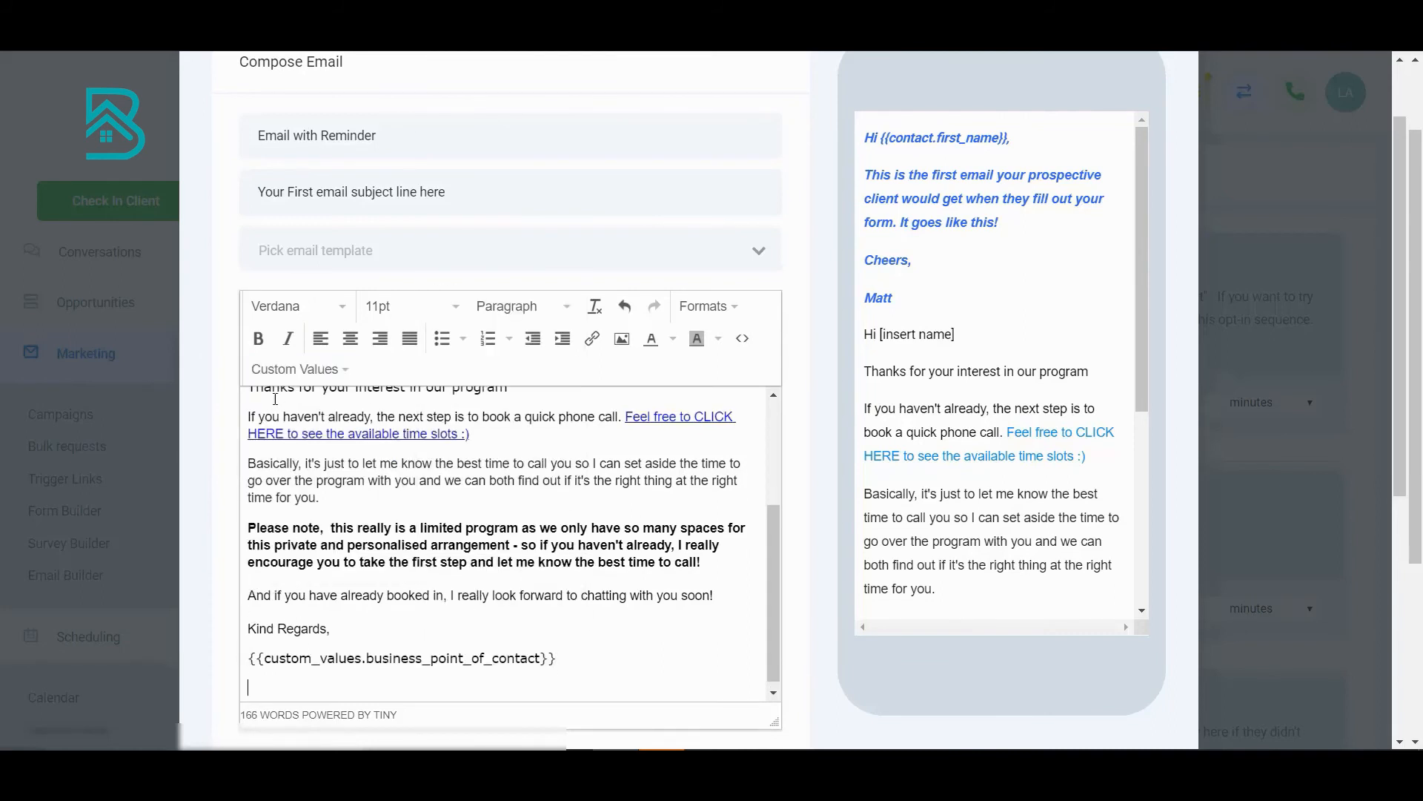
{"action": "left_click", "coordinate": [292, 370]}
{"action": "mouse_move", "coordinate": [341, 597]}
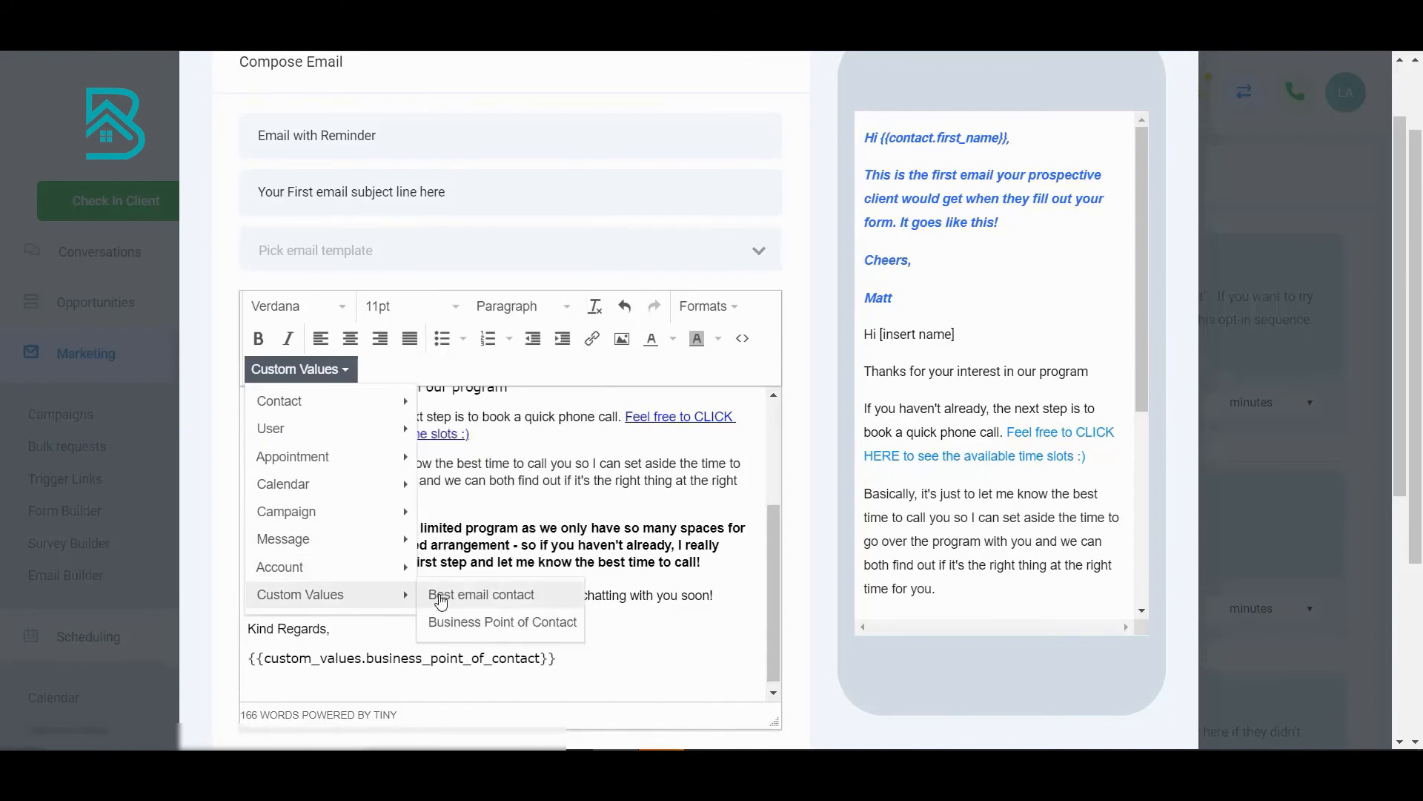
{"action": "left_click", "coordinate": [443, 599]}
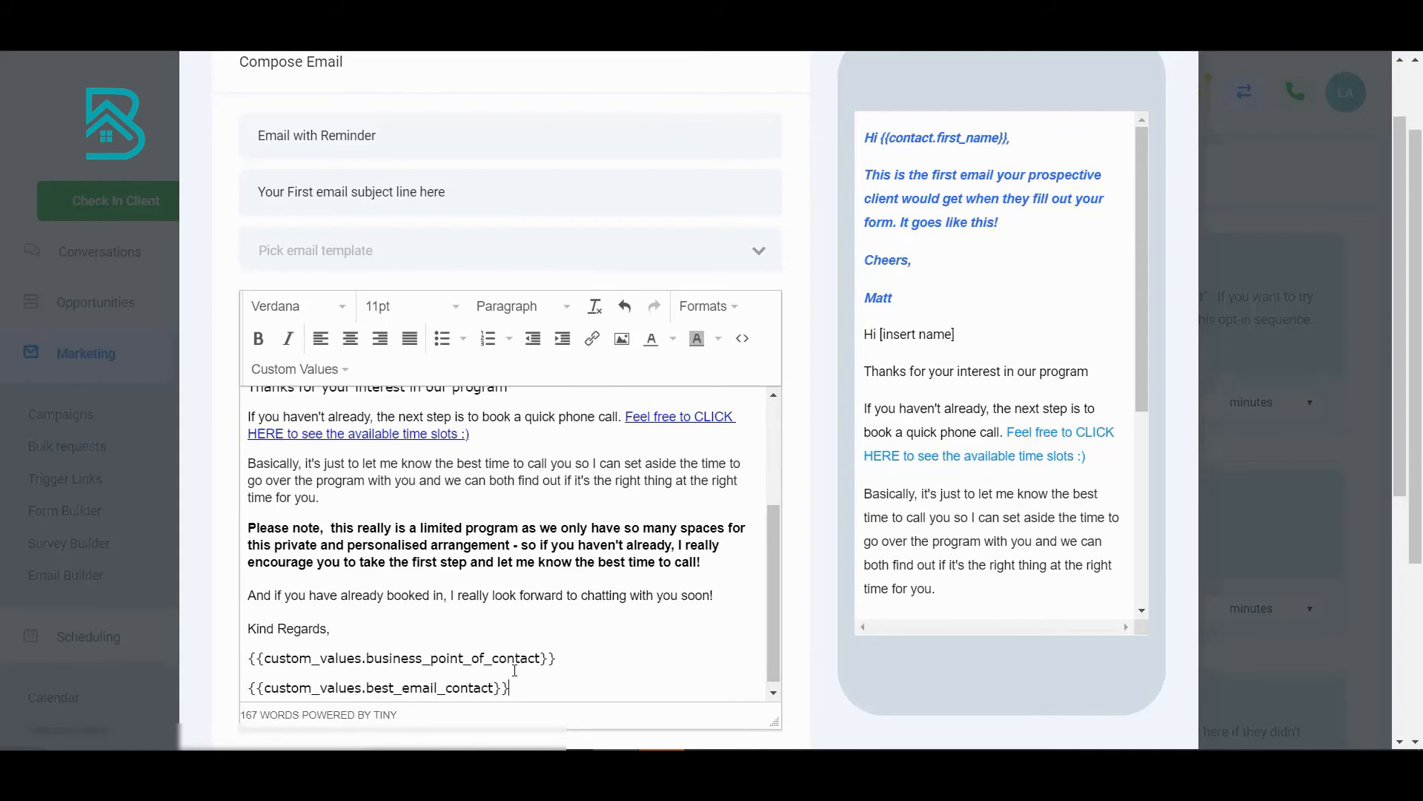
{"action": "scroll", "coordinate": [520, 671], "scroll_direction": "down", "scroll_amount": 1}
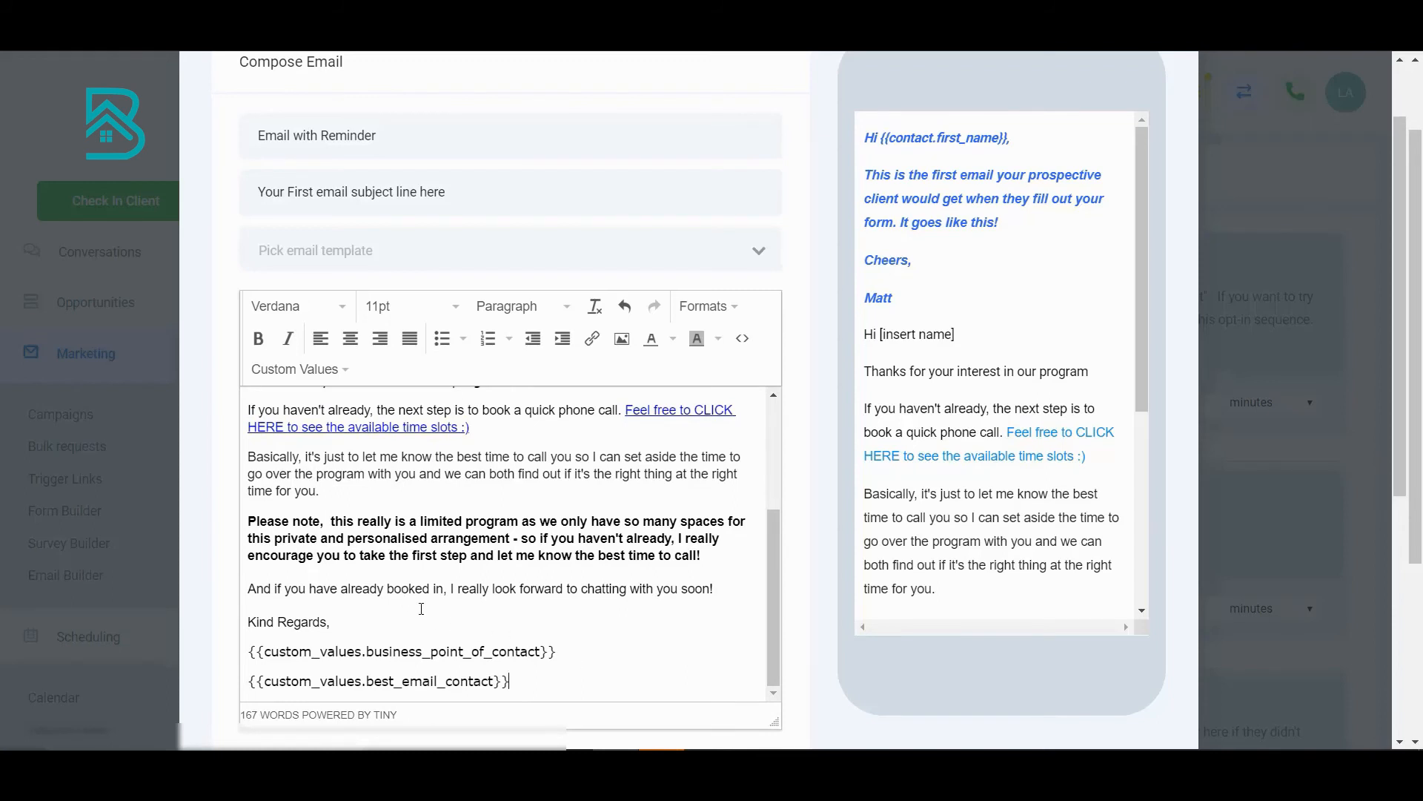
{"action": "scroll", "coordinate": [421, 609], "scroll_direction": "up", "scroll_amount": 5}
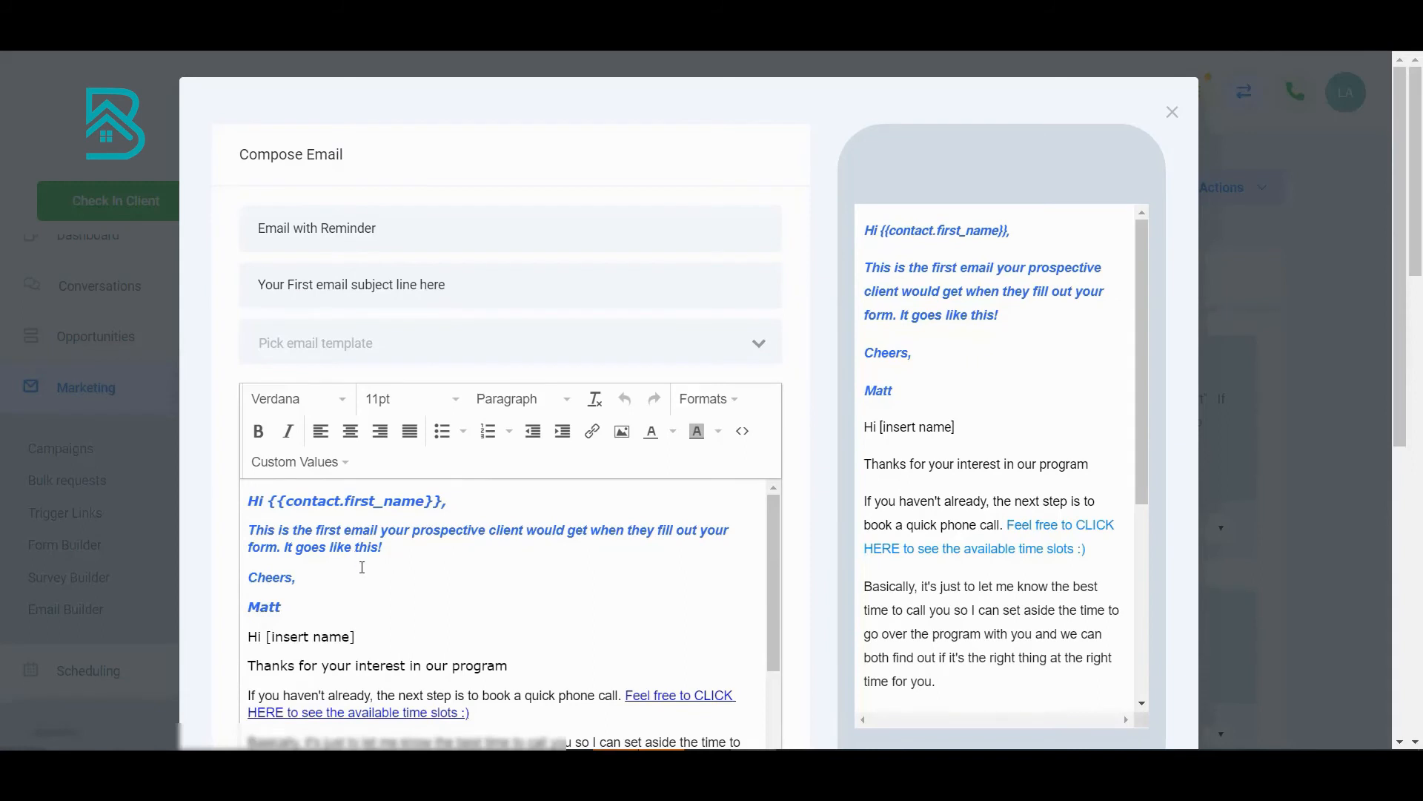
{"action": "scroll", "coordinate": [363, 567], "scroll_direction": "down", "scroll_amount": 2}
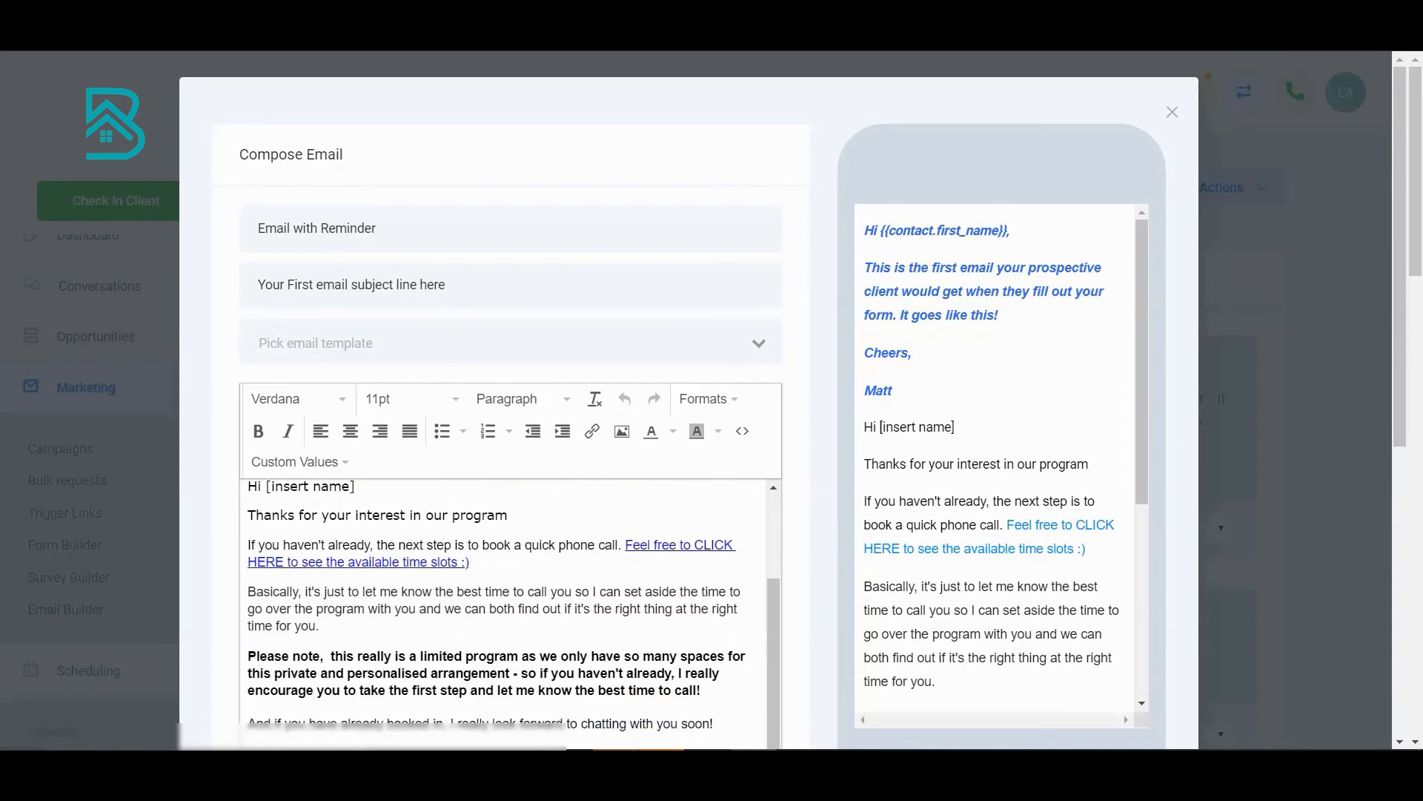
Open the GIPHY website in a new browser tab and look over its home page
{"action": "key", "text": "ctrl+t"}
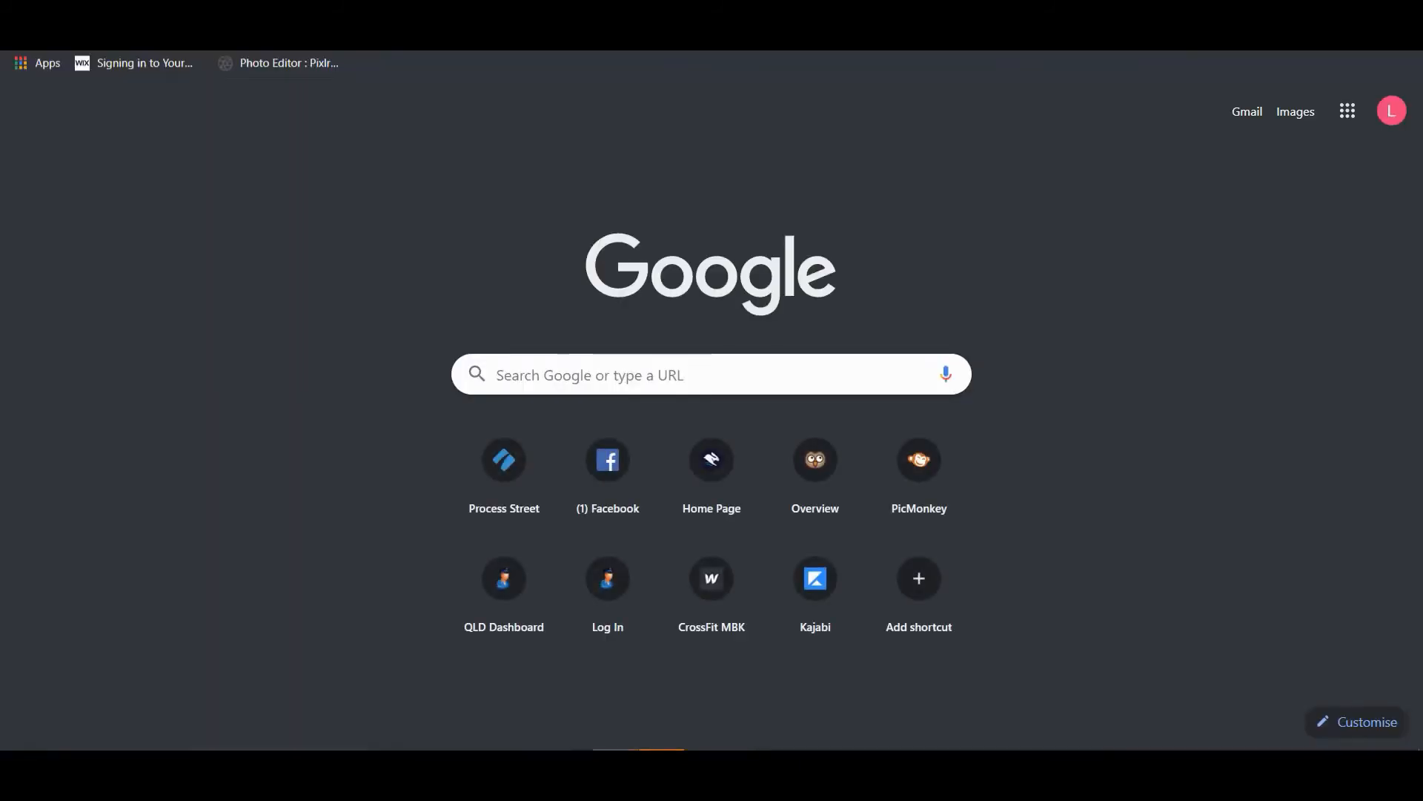
{"action": "type", "text": "giphy"}
{"action": "key", "text": "Return"}
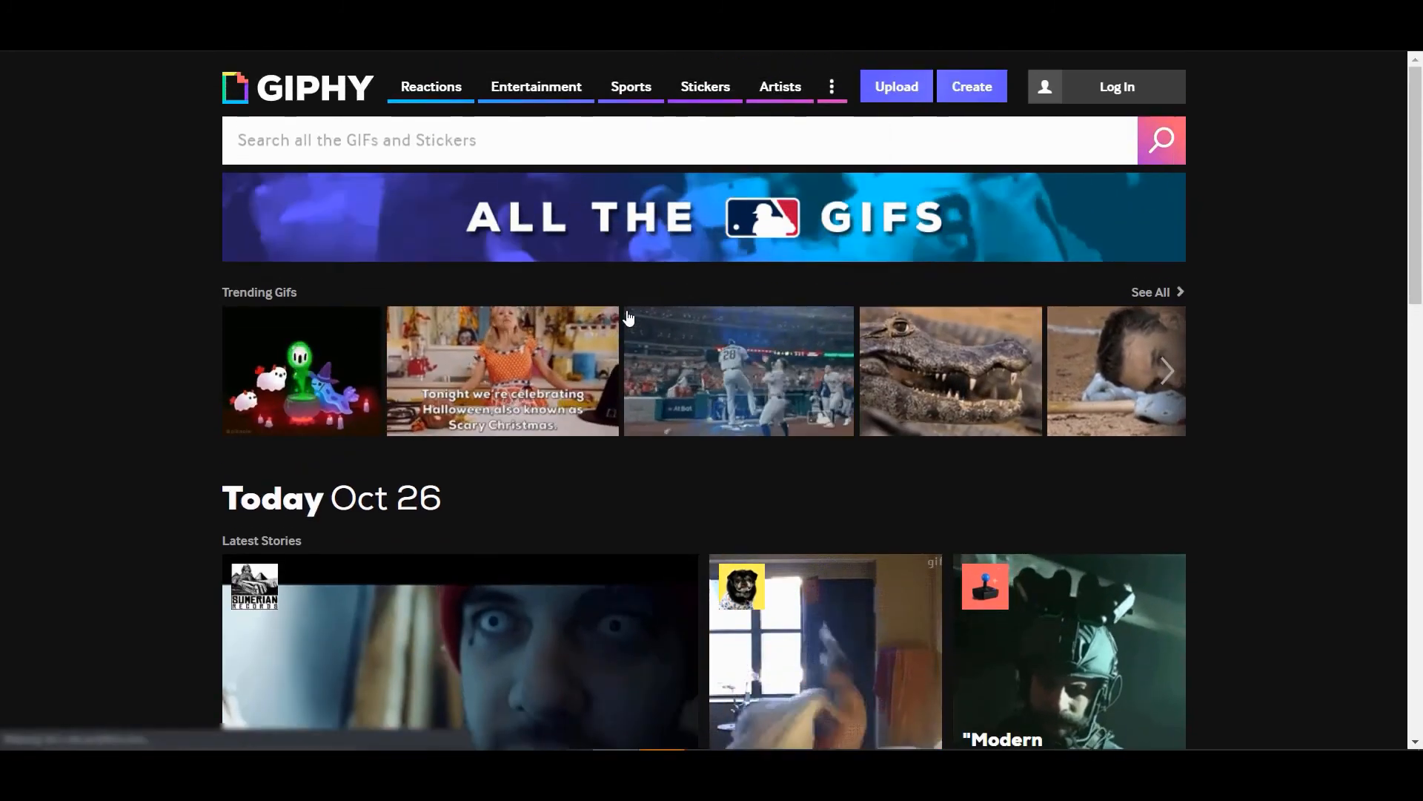
{"action": "scroll", "coordinate": [623, 309], "scroll_direction": "down", "scroll_amount": 2}
{"action": "scroll", "coordinate": [622, 306], "scroll_direction": "up", "scroll_amount": 2}
{"action": "left_click", "coordinate": [484, 142]}
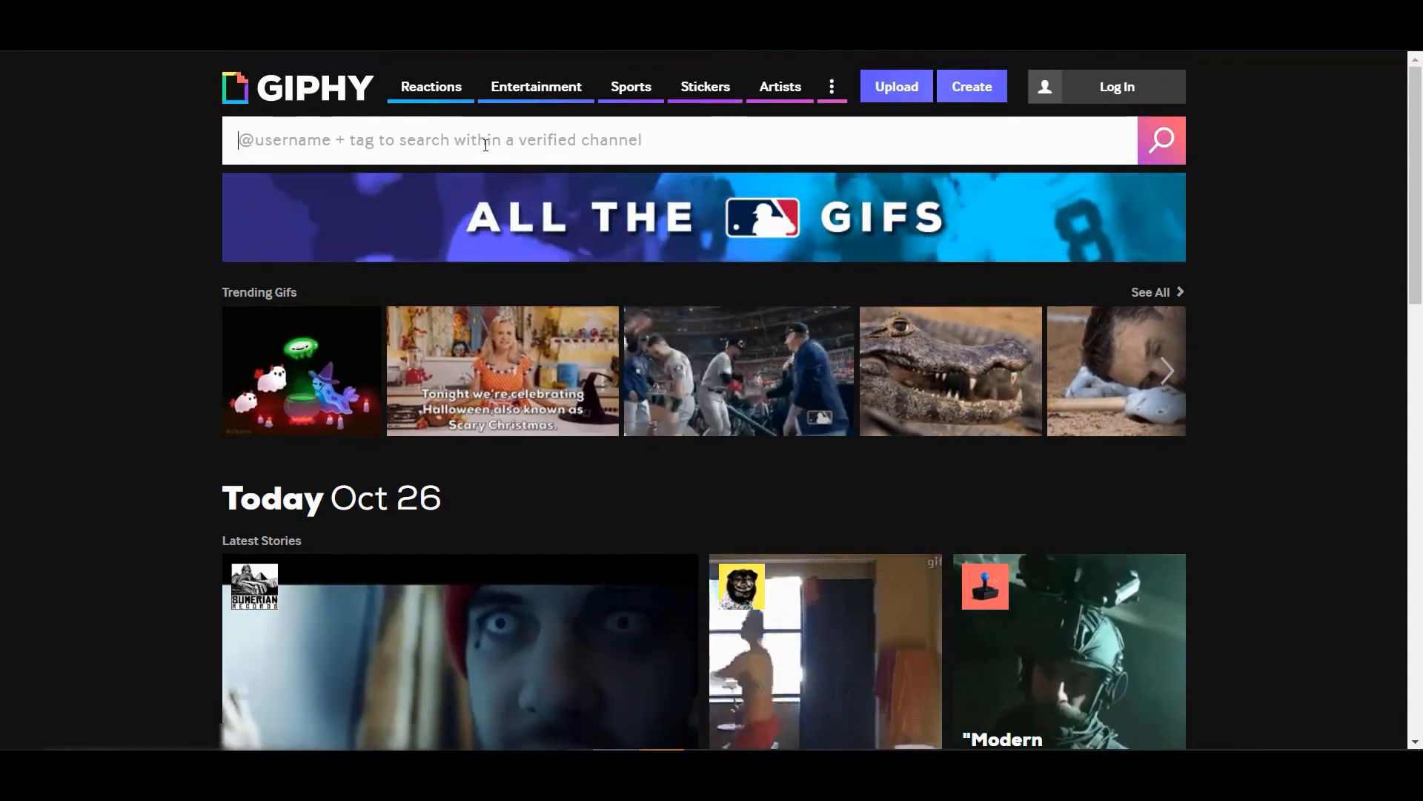
{"action": "scroll", "coordinate": [782, 404], "scroll_direction": "down", "scroll_amount": 5}
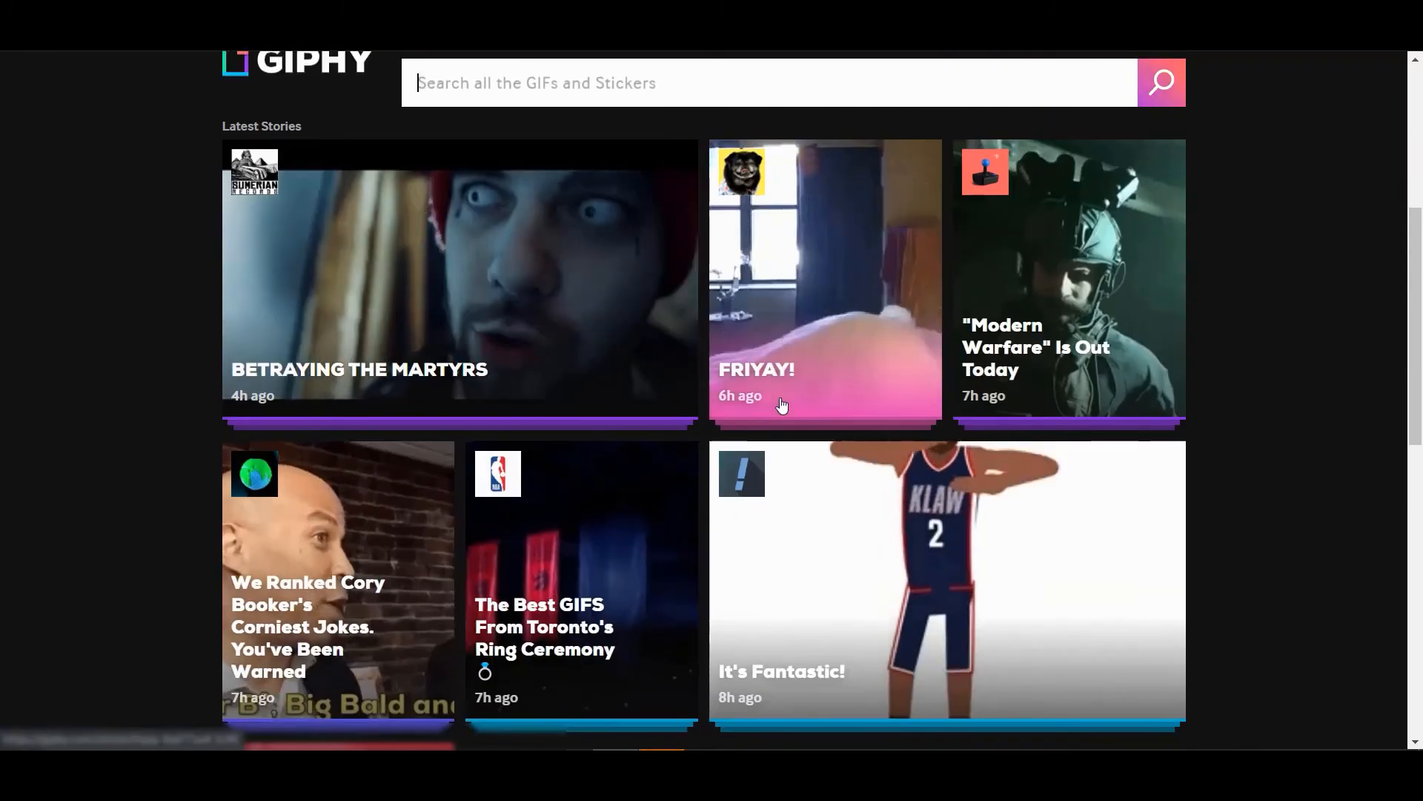
Look over the GIPHY home page stories and search the site for monkeys
{"action": "scroll", "coordinate": [782, 404], "scroll_direction": "down", "scroll_amount": 10}
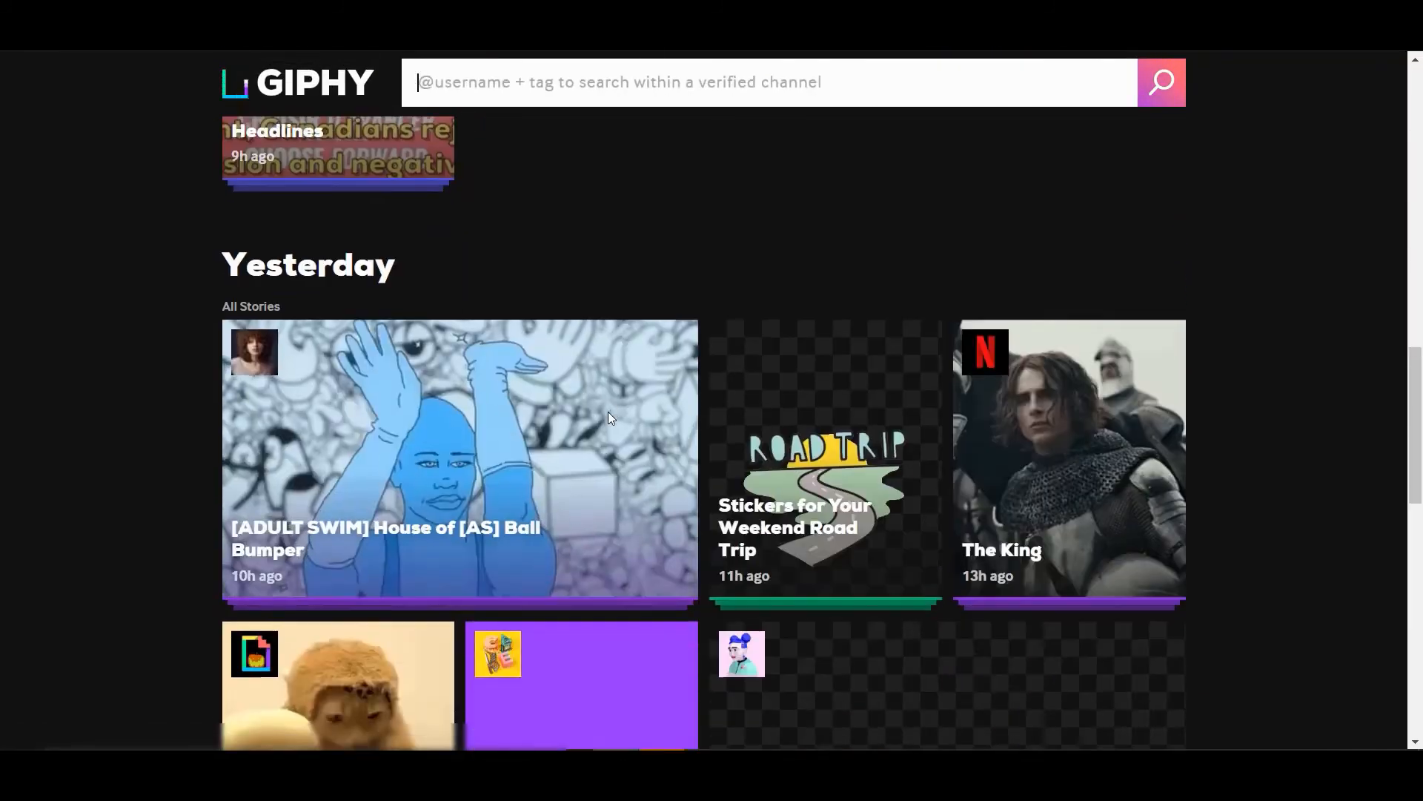
{"action": "scroll", "coordinate": [610, 418], "scroll_direction": "down", "scroll_amount": 3}
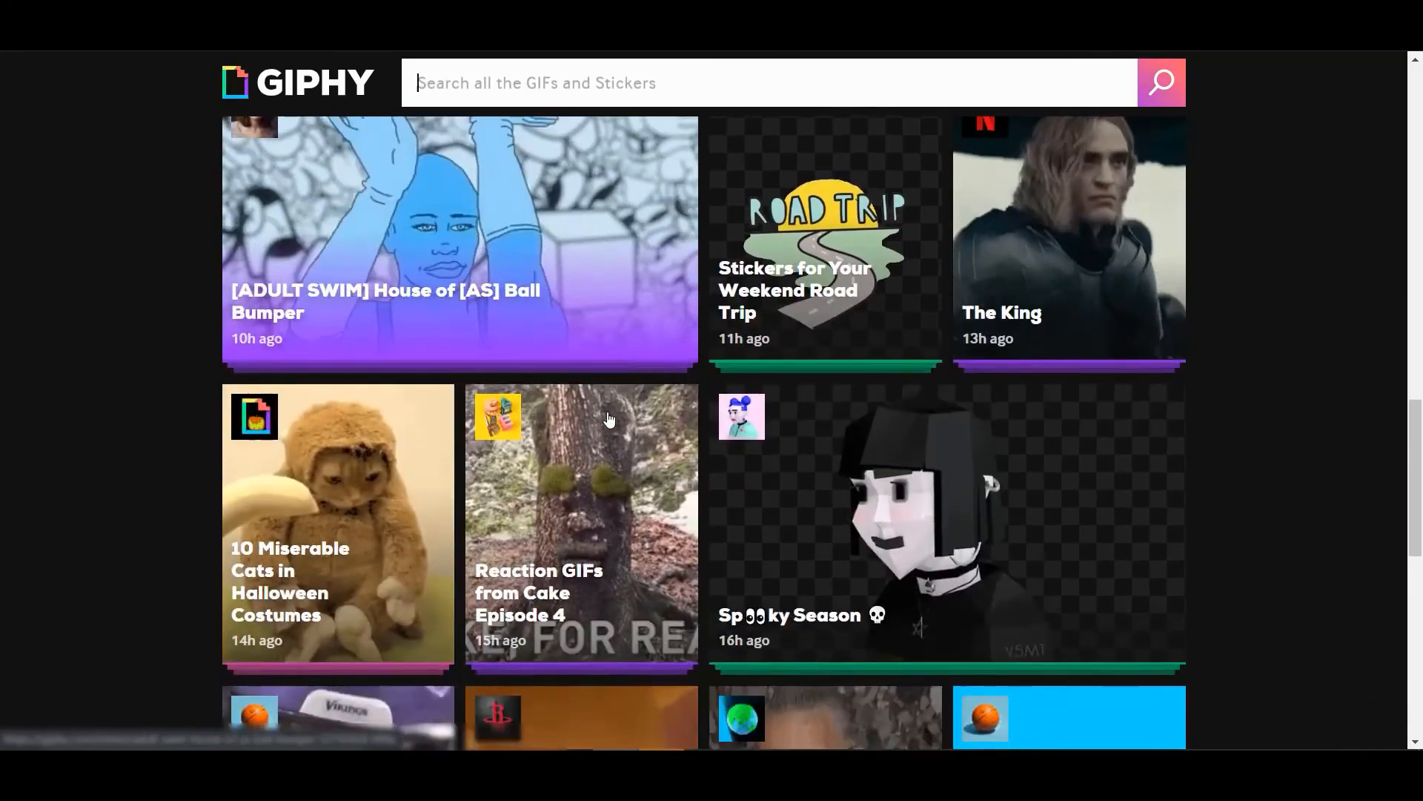
{"action": "scroll", "coordinate": [609, 419], "scroll_direction": "up", "scroll_amount": 20}
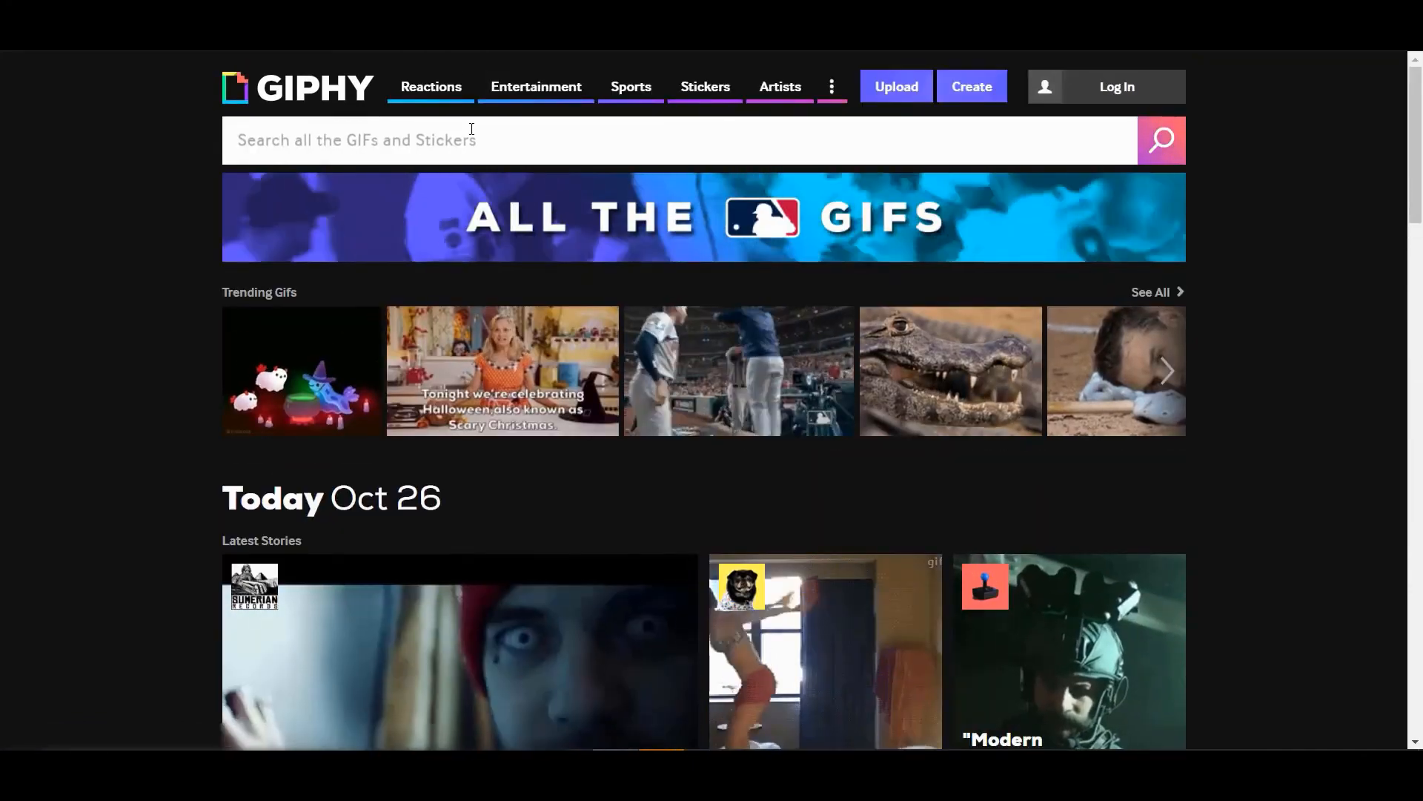
{"action": "left_click", "coordinate": [471, 129]}
{"action": "type", "text": "monkeys"}
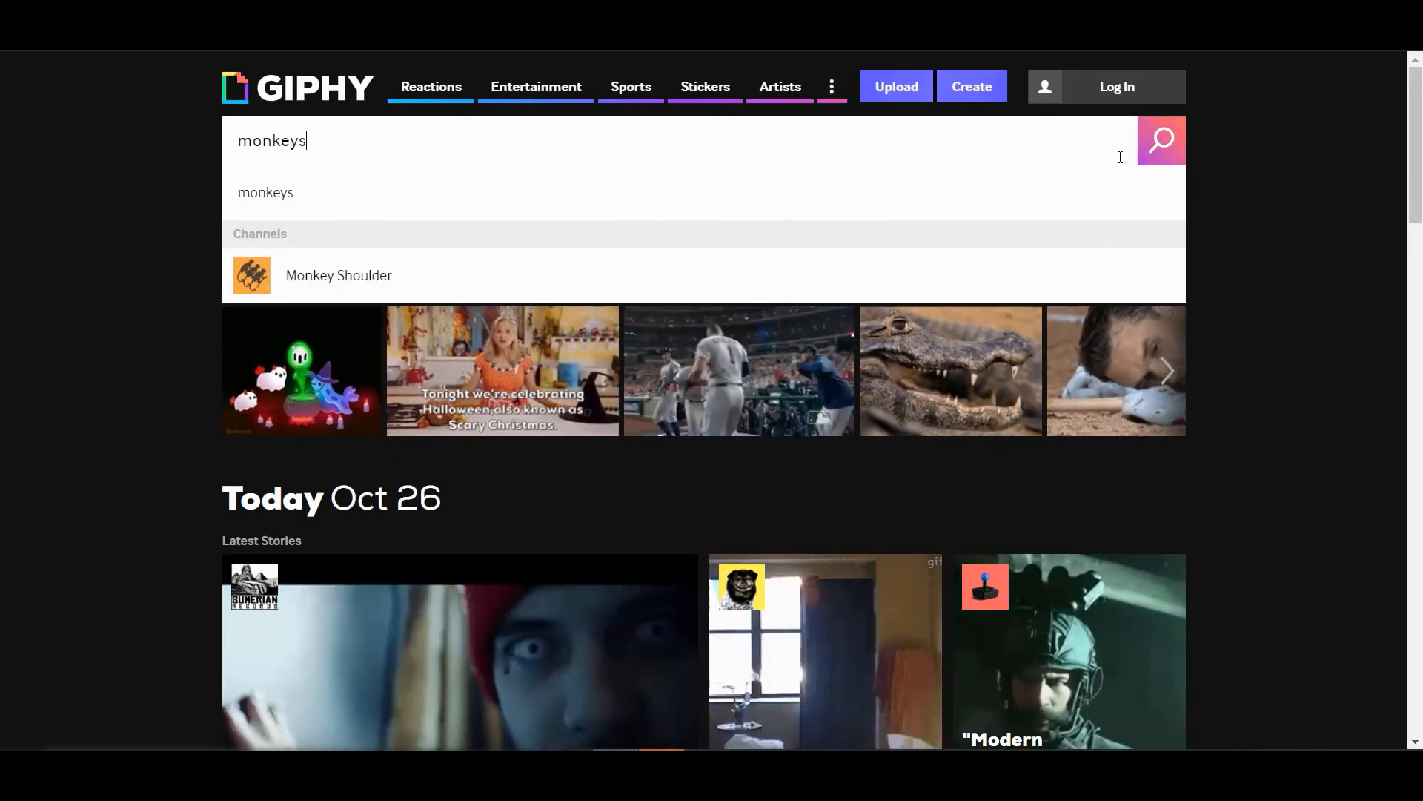
{"action": "left_click", "coordinate": [1164, 147]}
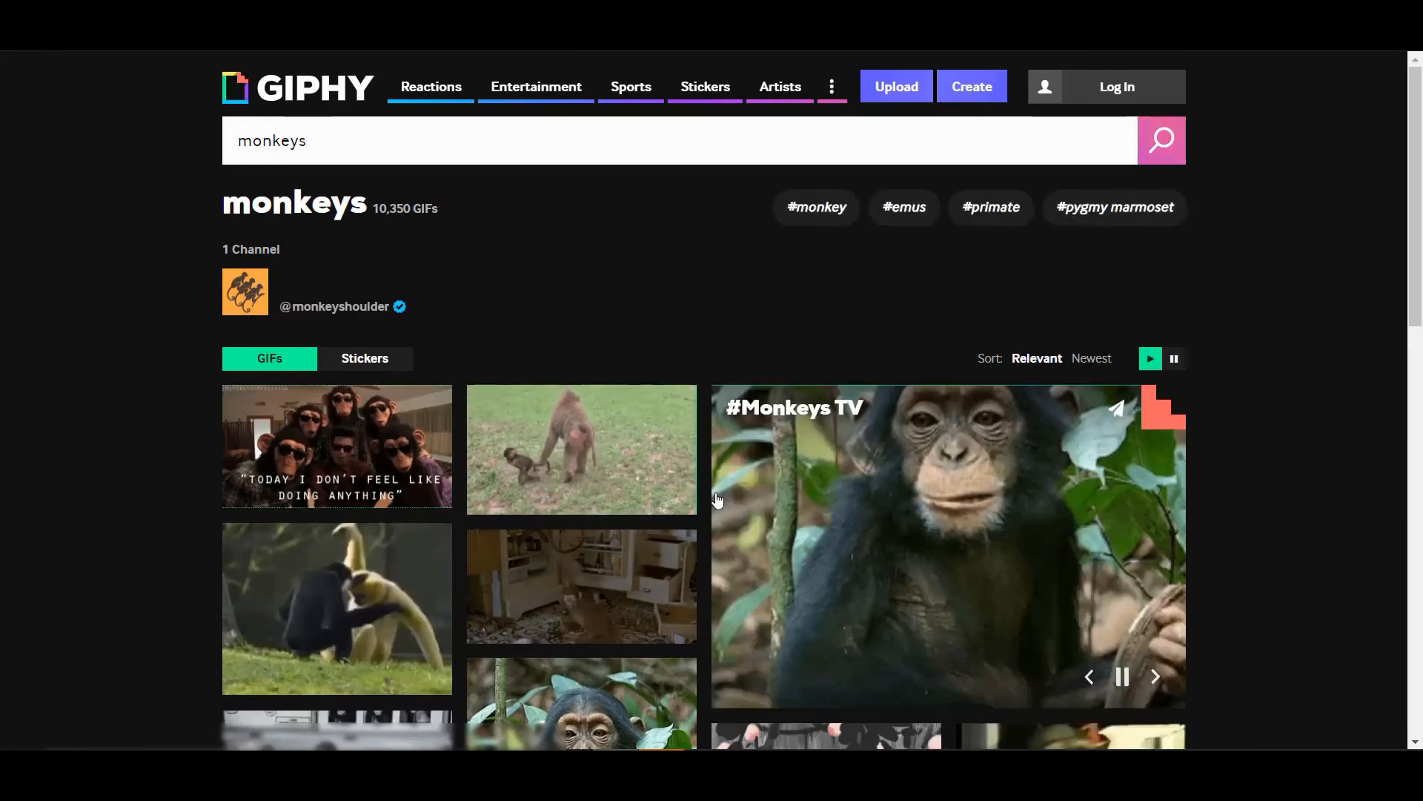
Open the GIF of the young chimpanzee among green leaves from the search results and save it as a GIF image named giphy
{"action": "scroll", "coordinate": [717, 501], "scroll_direction": "down", "scroll_amount": 5}
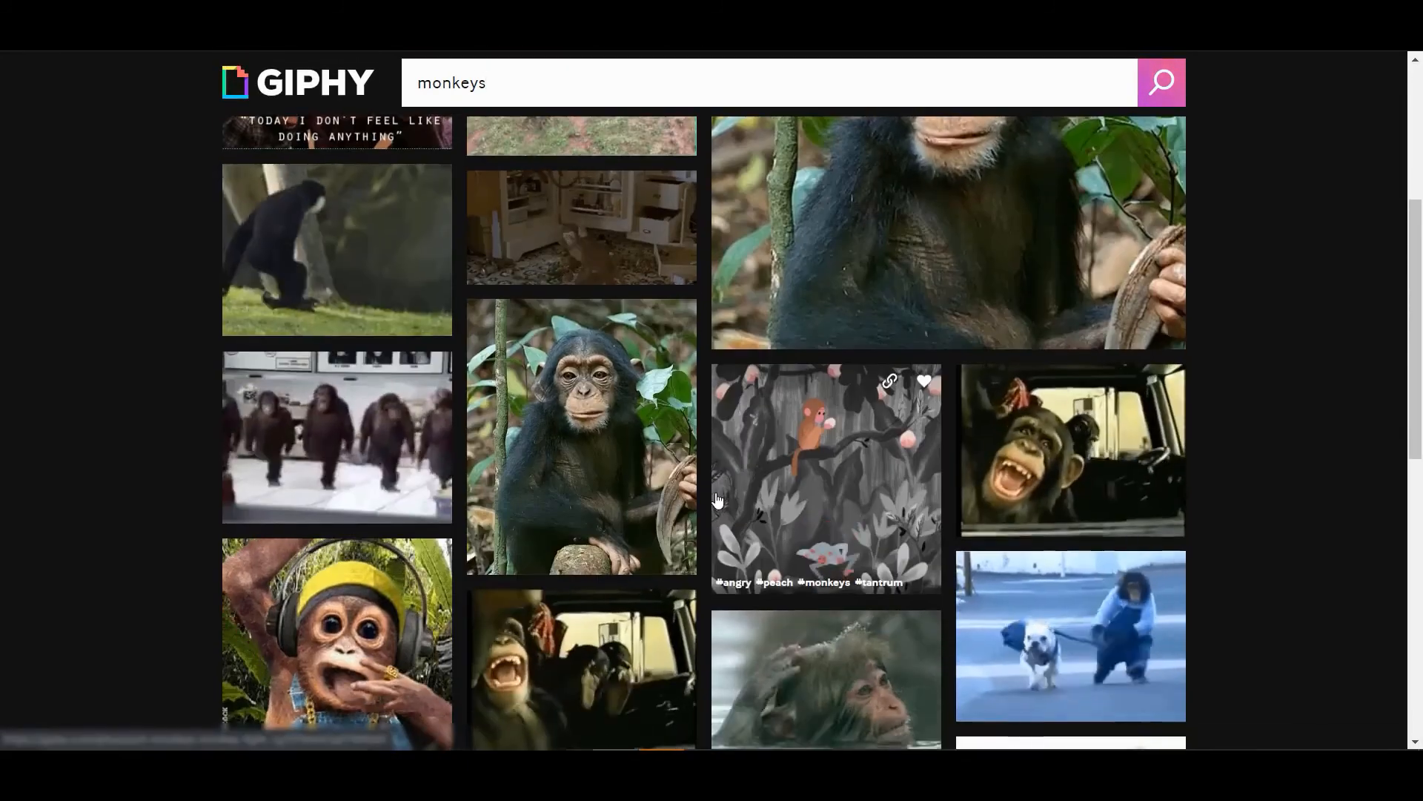
{"action": "scroll", "coordinate": [504, 484], "scroll_direction": "down", "scroll_amount": 2}
{"action": "scroll", "coordinate": [589, 457], "scroll_direction": "up", "scroll_amount": 2}
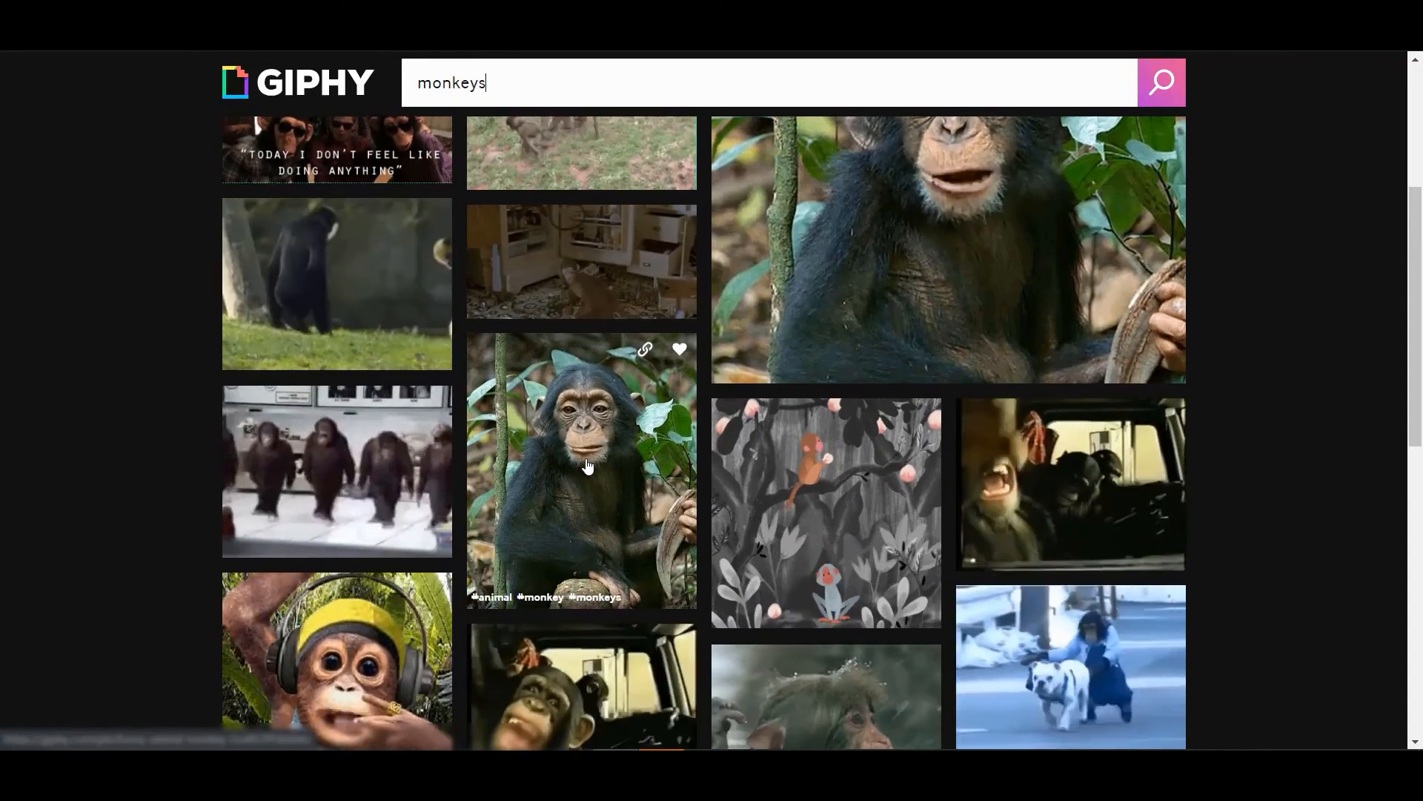
{"action": "left_click", "coordinate": [588, 465]}
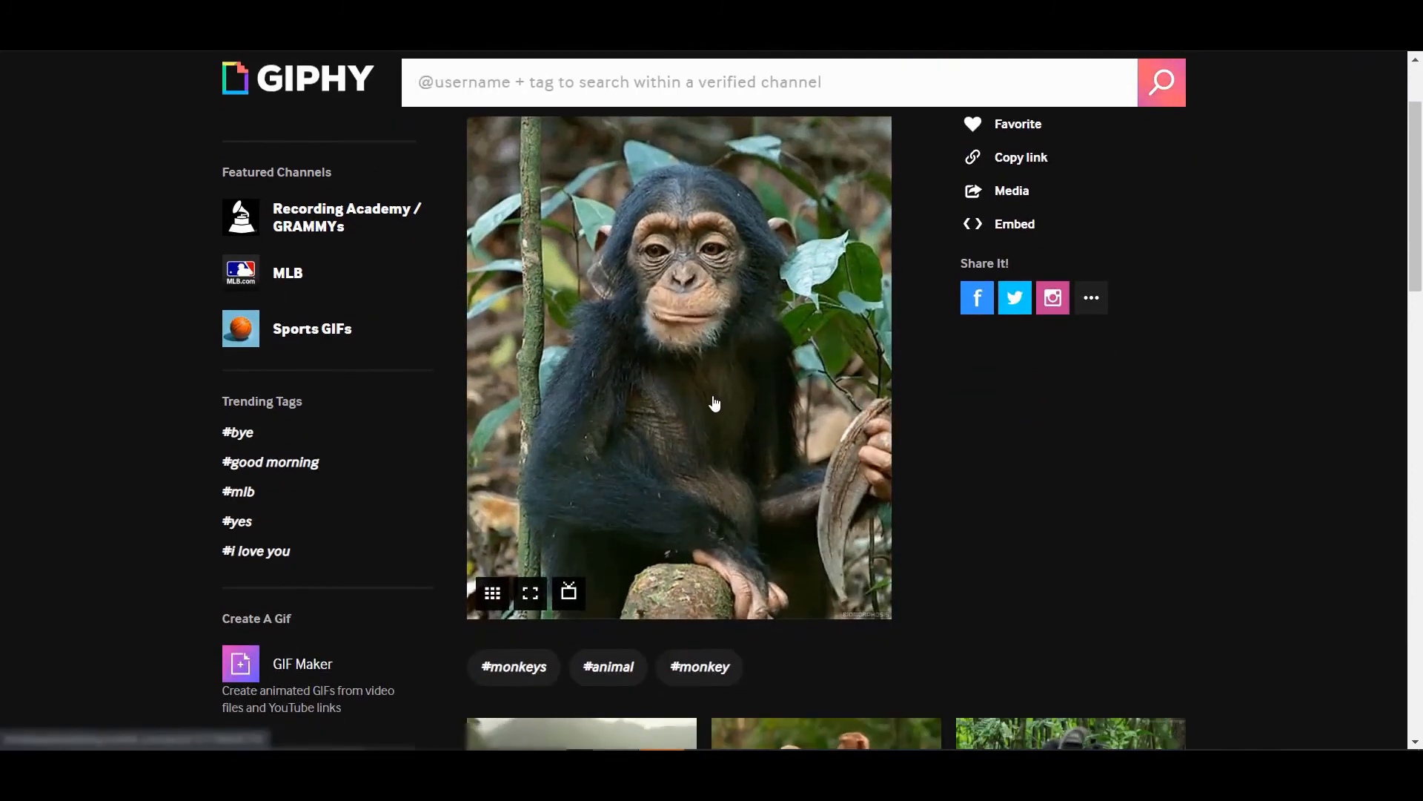
{"action": "right_click", "coordinate": [712, 393]}
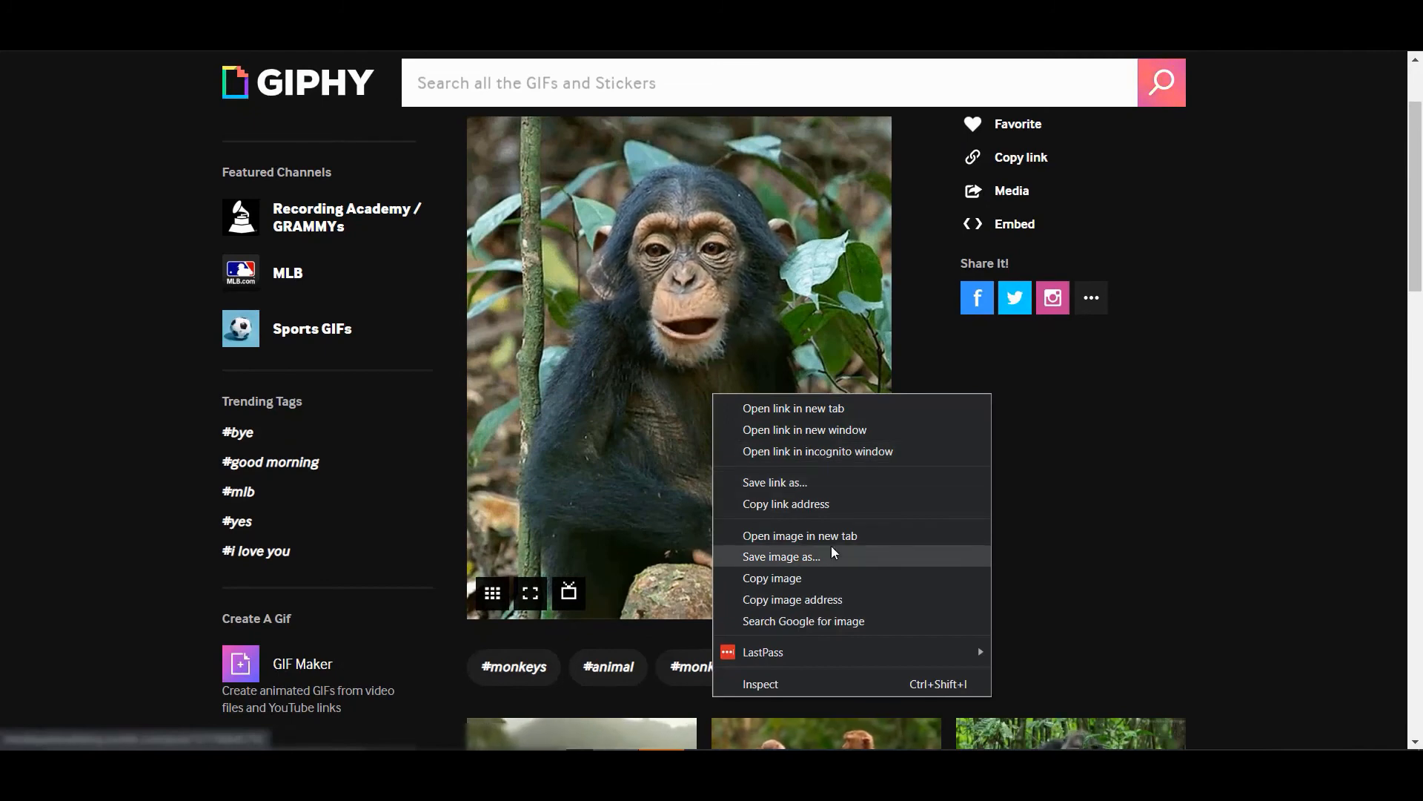
{"action": "left_click", "coordinate": [778, 556]}
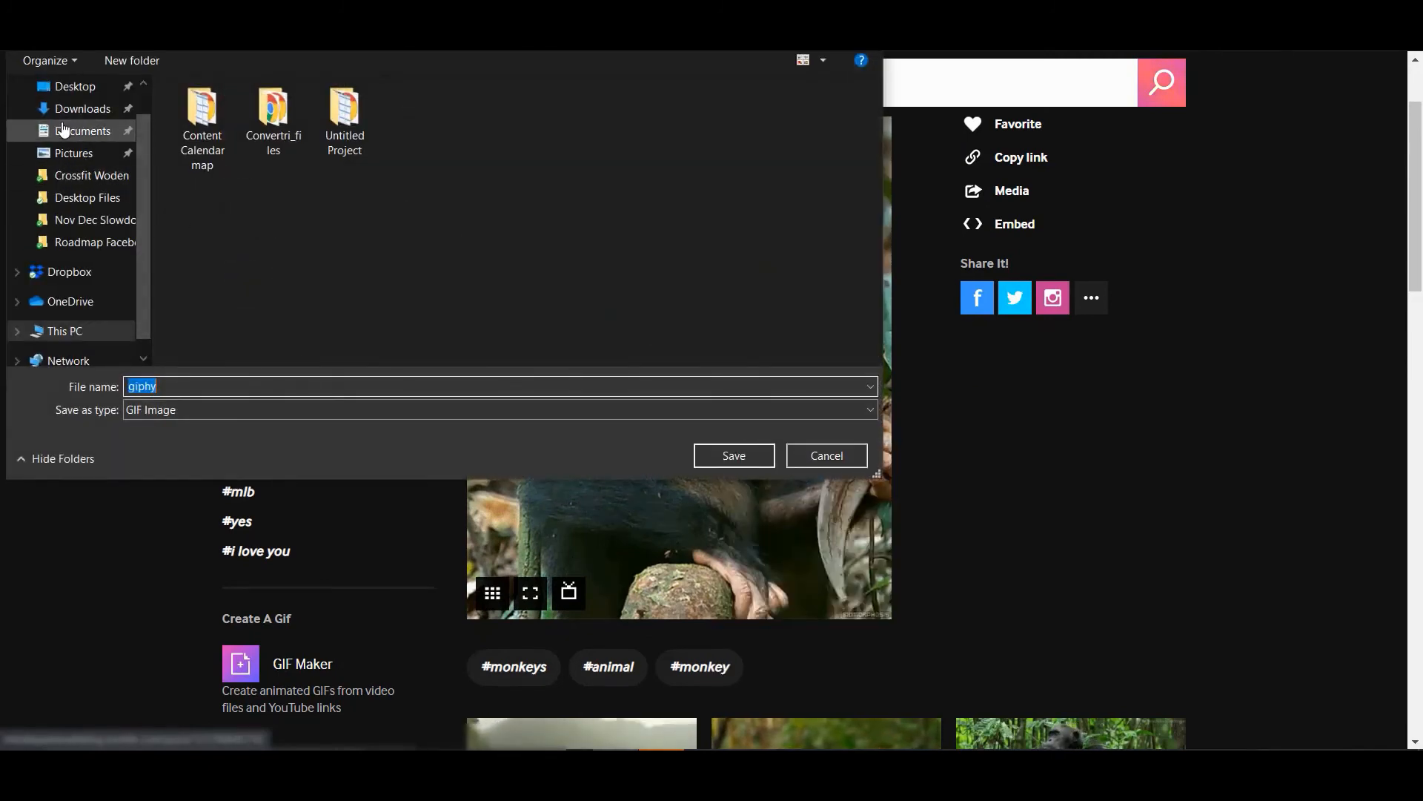
{"action": "left_click", "coordinate": [745, 454]}
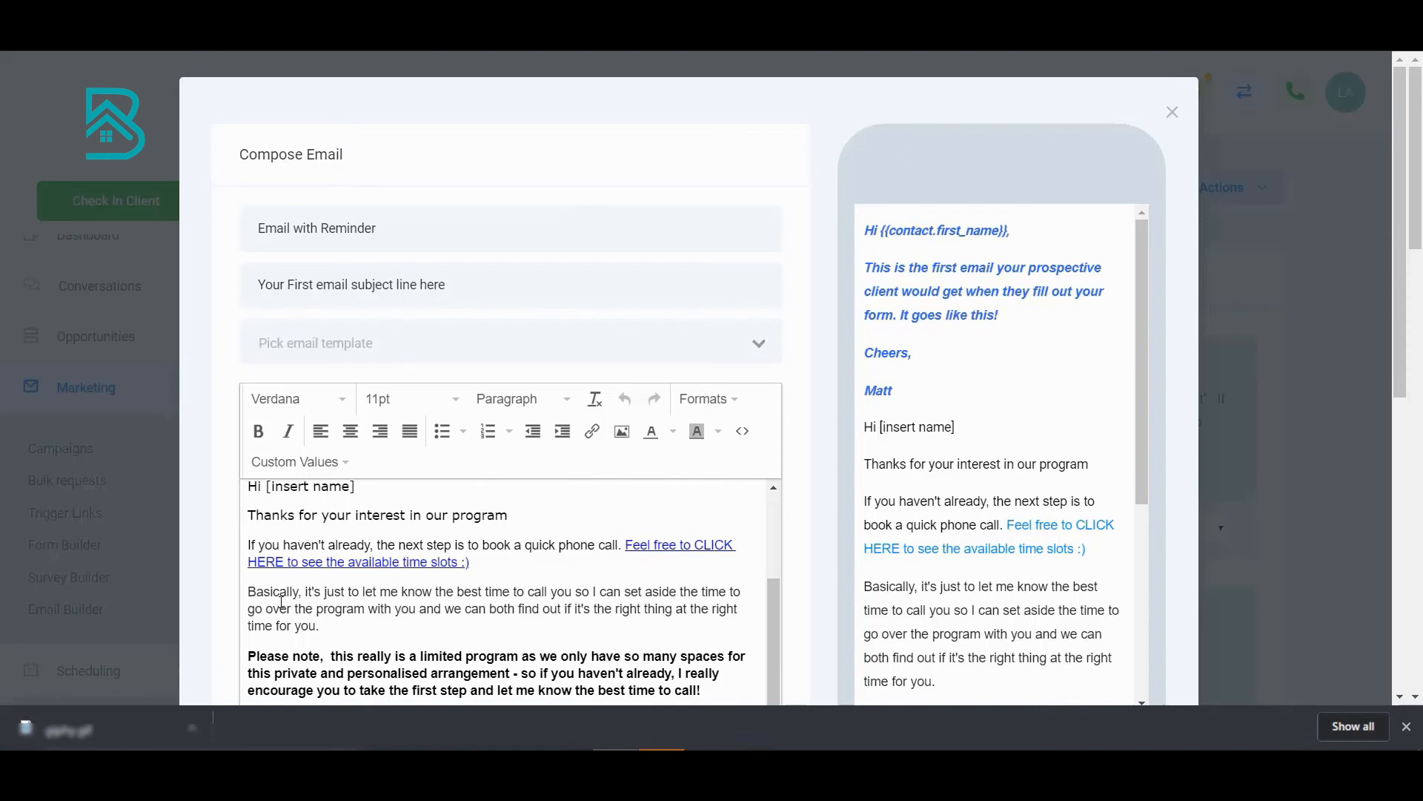
Insert the downloaded giphy.gif after "Thanks for your interest in our program" in the reminder email body and scale the image down
{"action": "left_click_drag", "start_coordinate": [86, 723], "coordinate": [547, 508]}
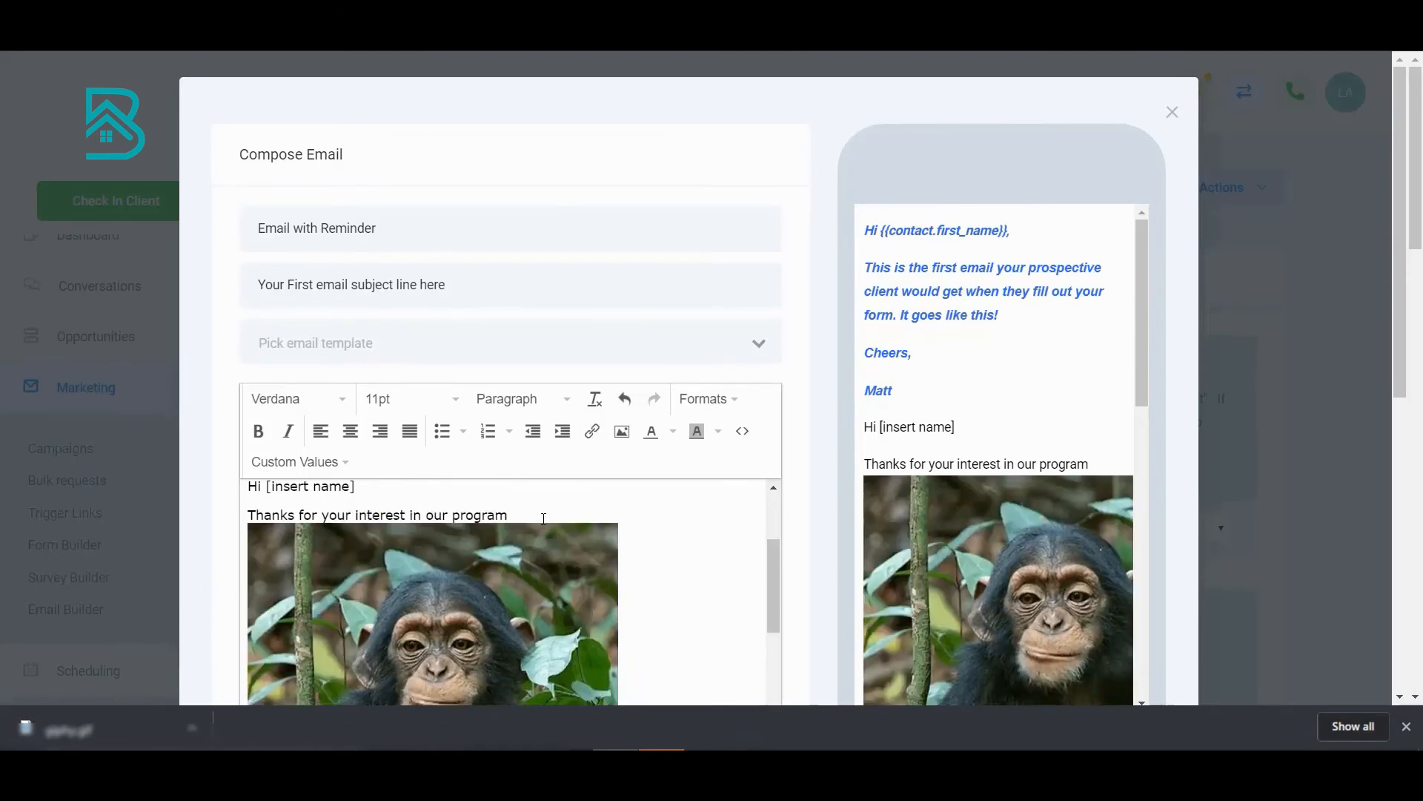
{"action": "left_click", "coordinate": [606, 523]}
{"action": "scroll", "coordinate": [607, 522], "scroll_direction": "down", "scroll_amount": 1}
{"action": "scroll", "coordinate": [610, 523], "scroll_direction": "up", "scroll_amount": 1}
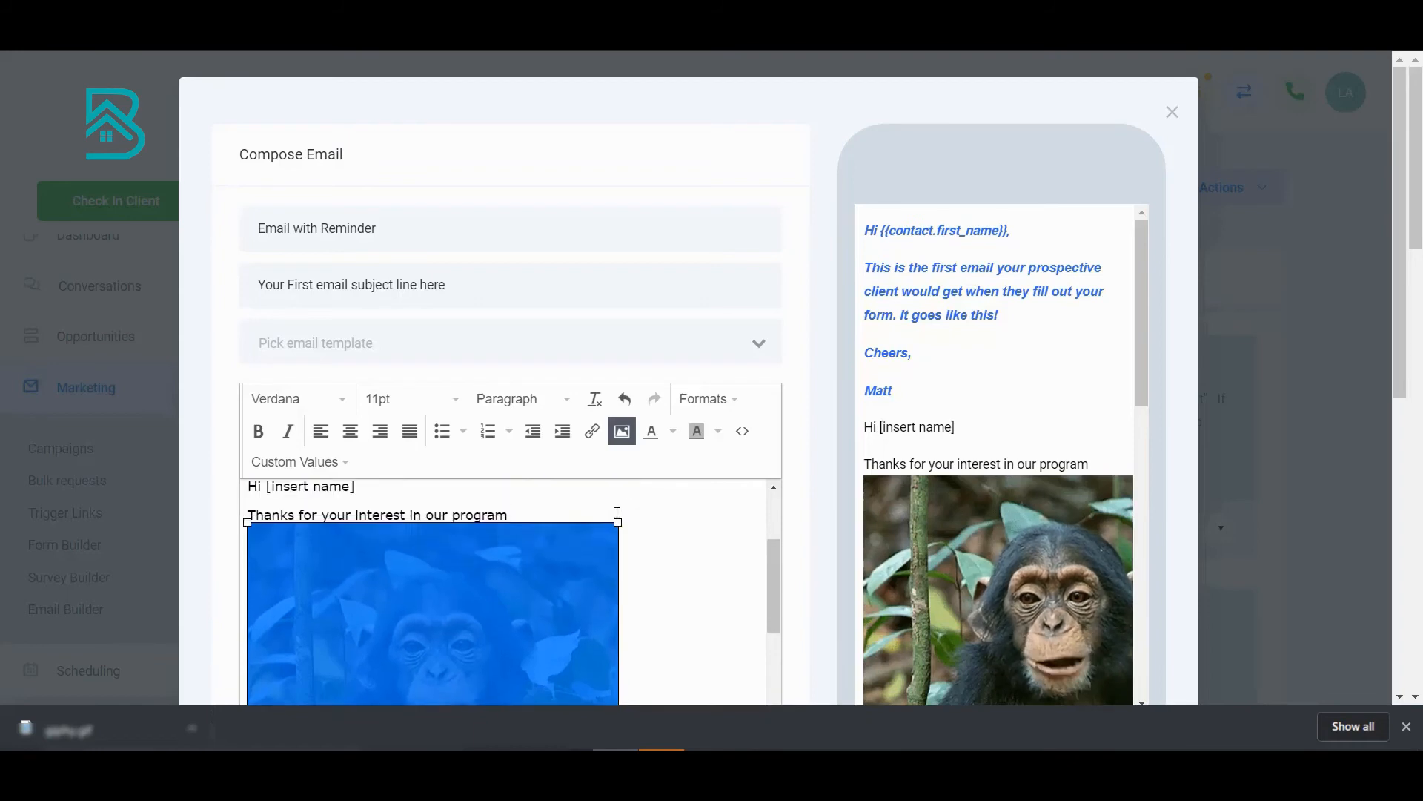
{"action": "left_click_drag", "start_coordinate": [617, 522], "coordinate": [528, 572]}
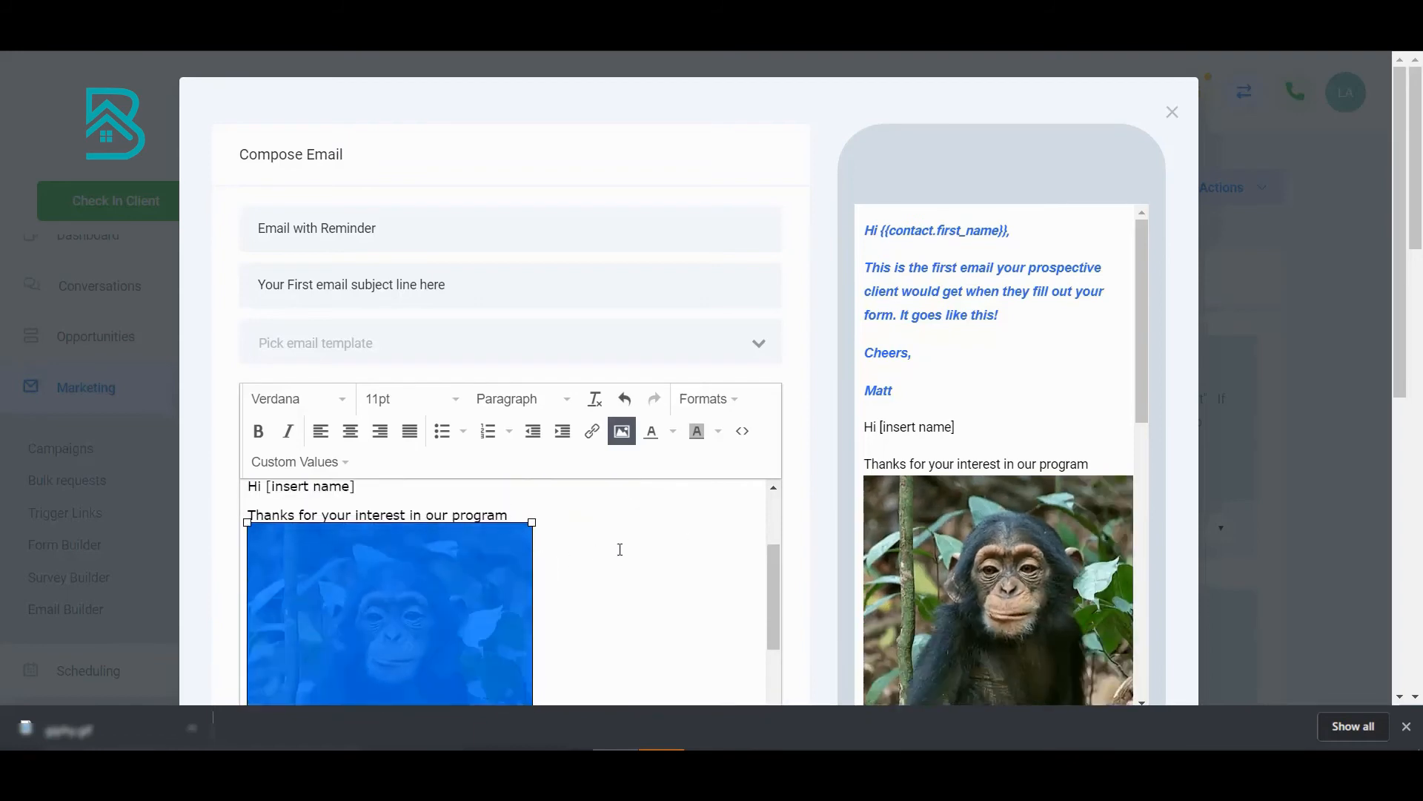
{"action": "scroll", "coordinate": [620, 550], "scroll_direction": "down", "scroll_amount": 2}
{"action": "scroll", "coordinate": [613, 547], "scroll_direction": "up", "scroll_amount": 2}
{"action": "left_click_drag", "start_coordinate": [532, 493], "coordinate": [466, 545]}
{"action": "scroll", "coordinate": [466, 545], "scroll_direction": "up", "scroll_amount": 2}
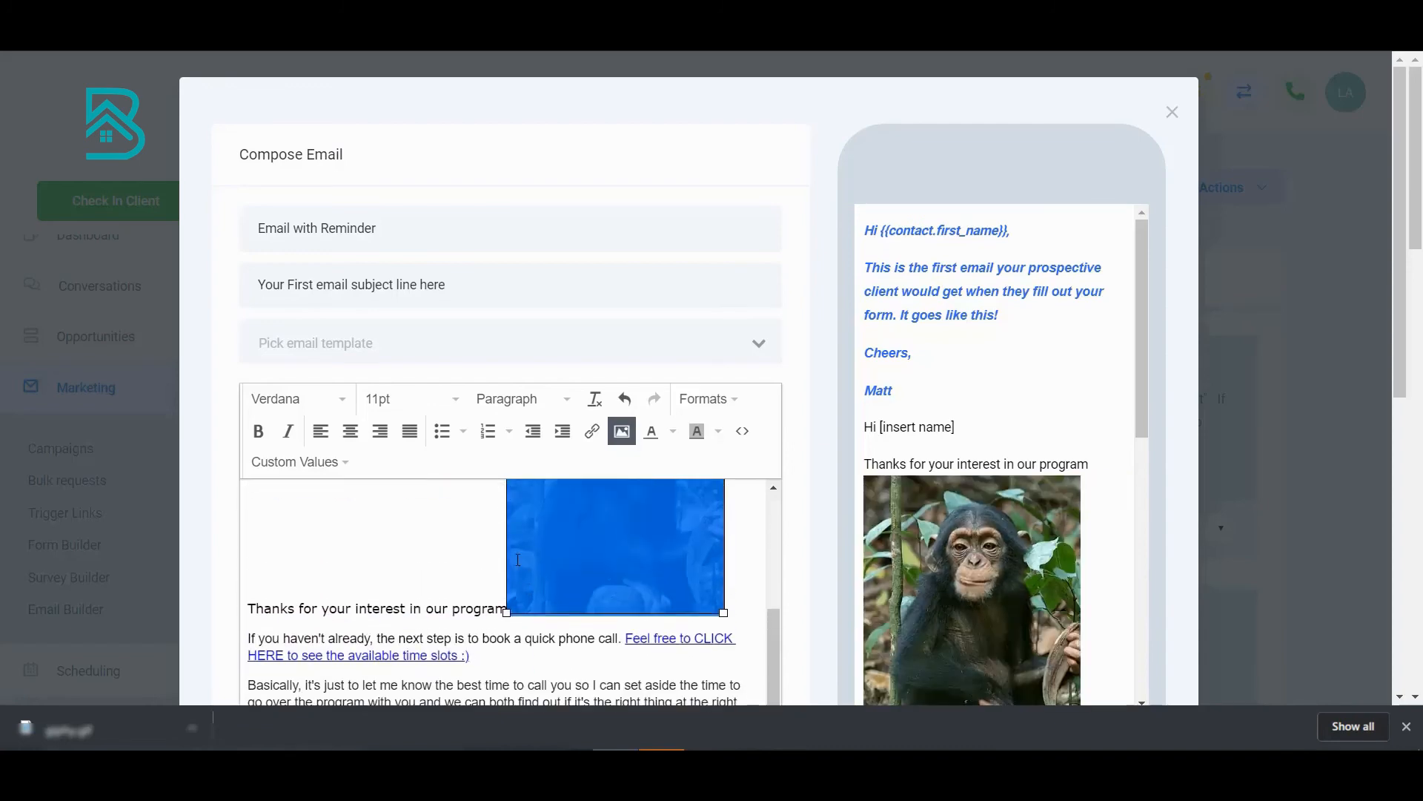
Move the chimpanzee GIF onto its own line below "Thanks for your interest in our program" and check it in the email preview
{"action": "left_click", "coordinate": [497, 603]}
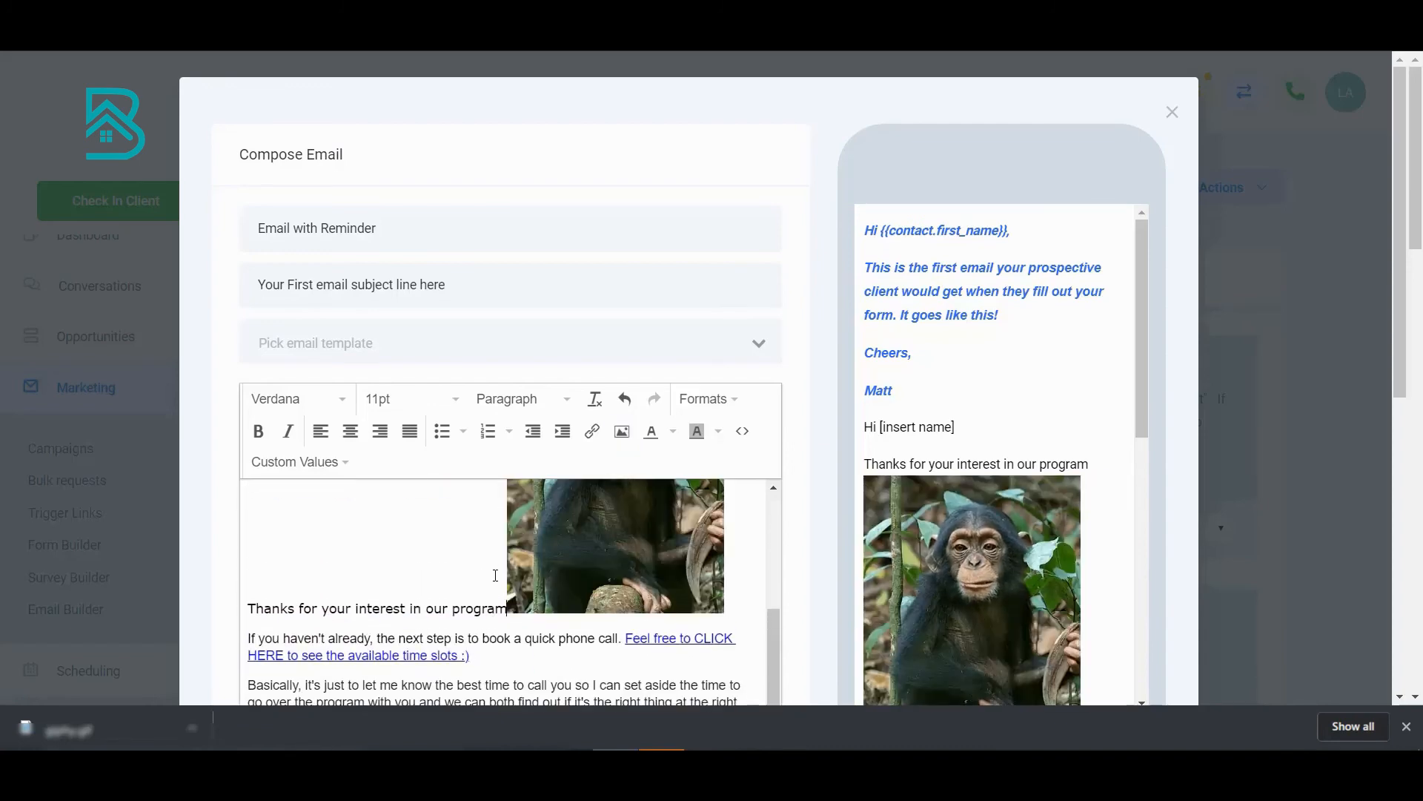
{"action": "key", "text": "Right"}
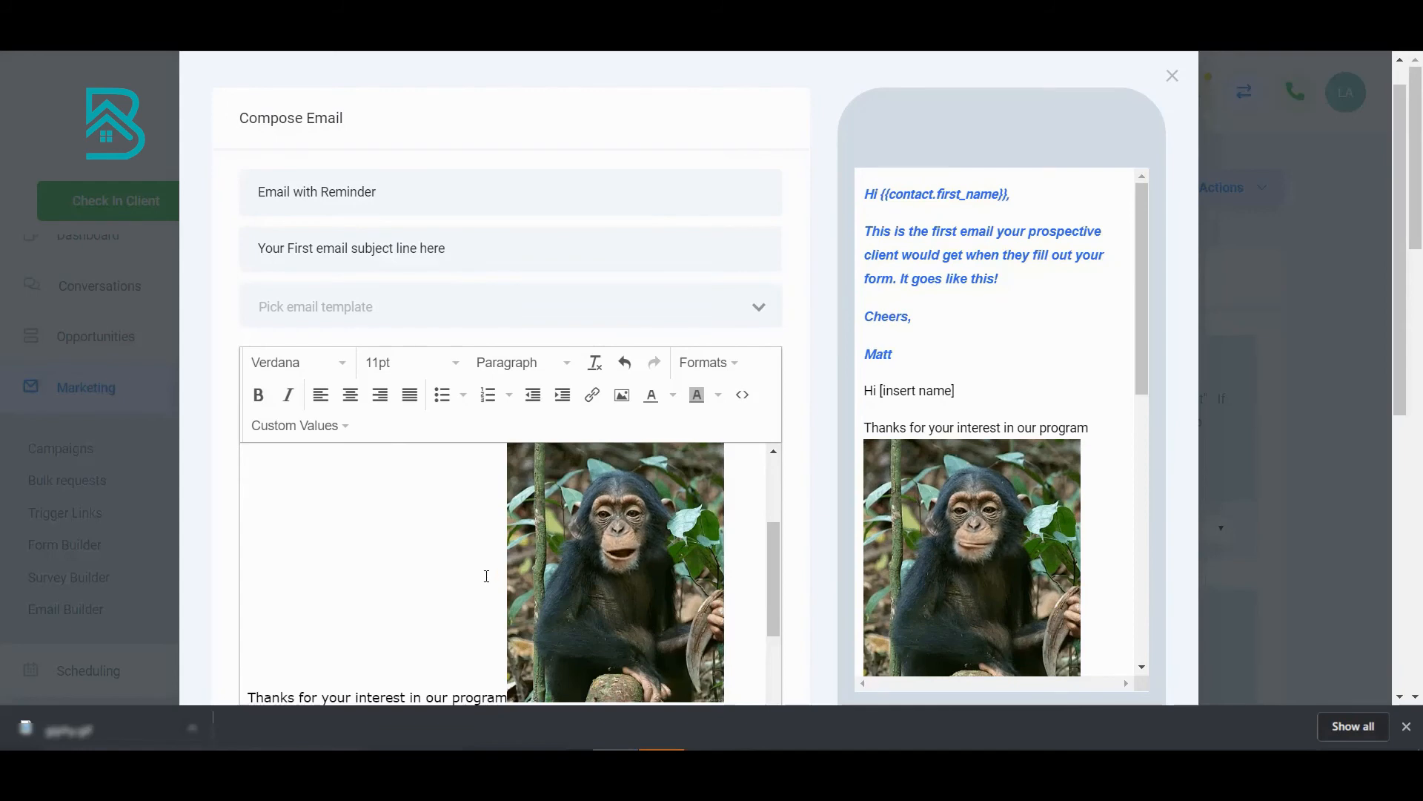
{"action": "key", "text": "Return"}
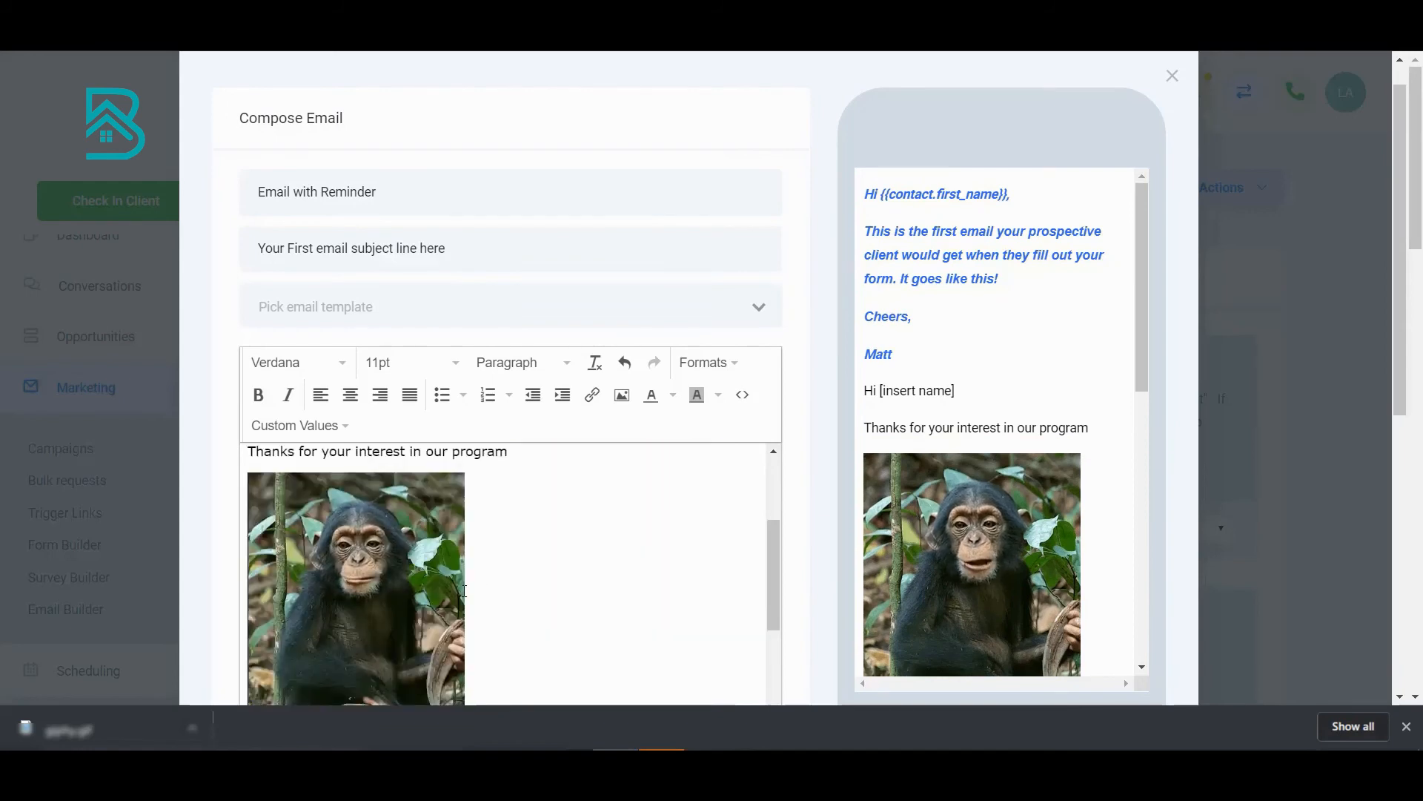
{"action": "scroll", "coordinate": [984, 463], "scroll_direction": "down", "scroll_amount": 3}
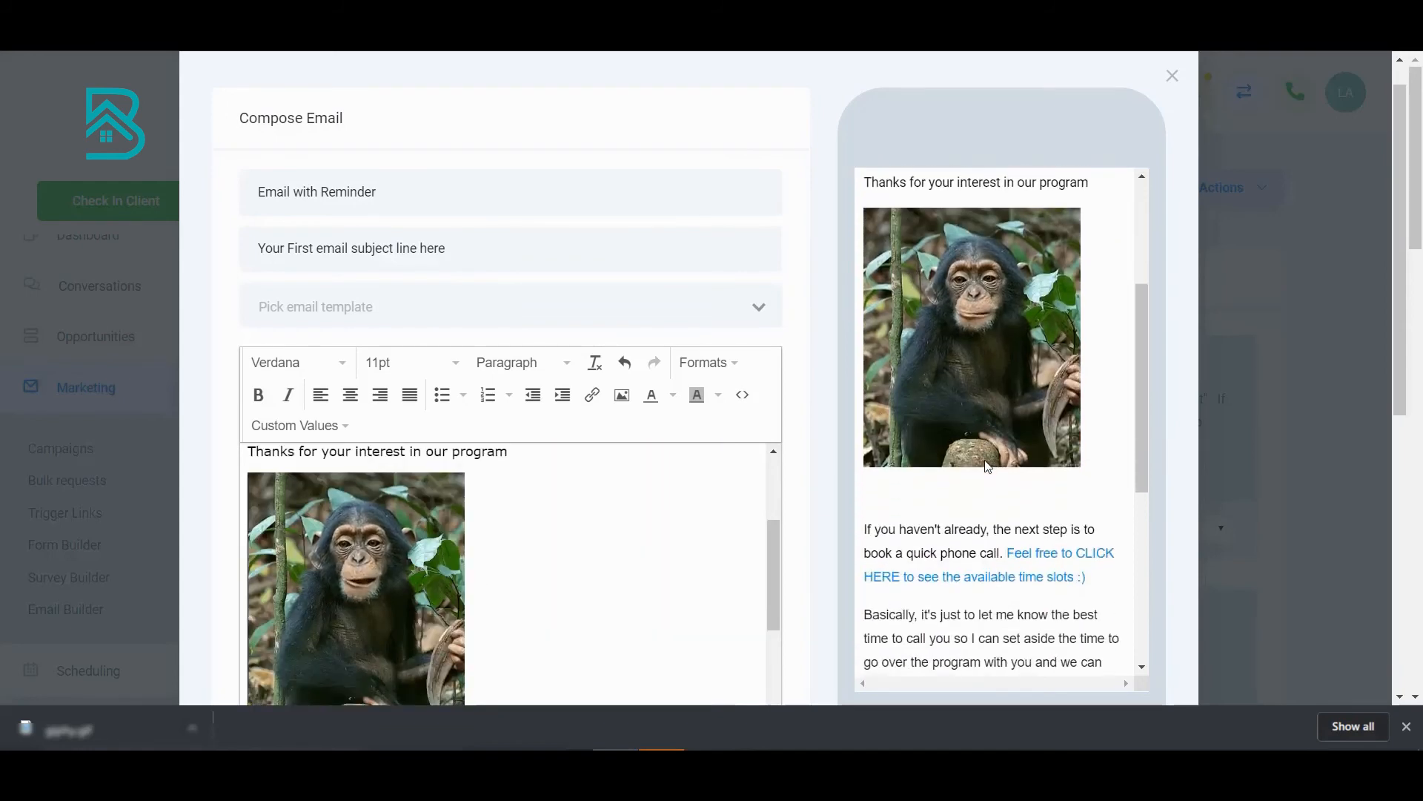
{"action": "scroll", "coordinate": [984, 463], "scroll_direction": "up", "scroll_amount": 3}
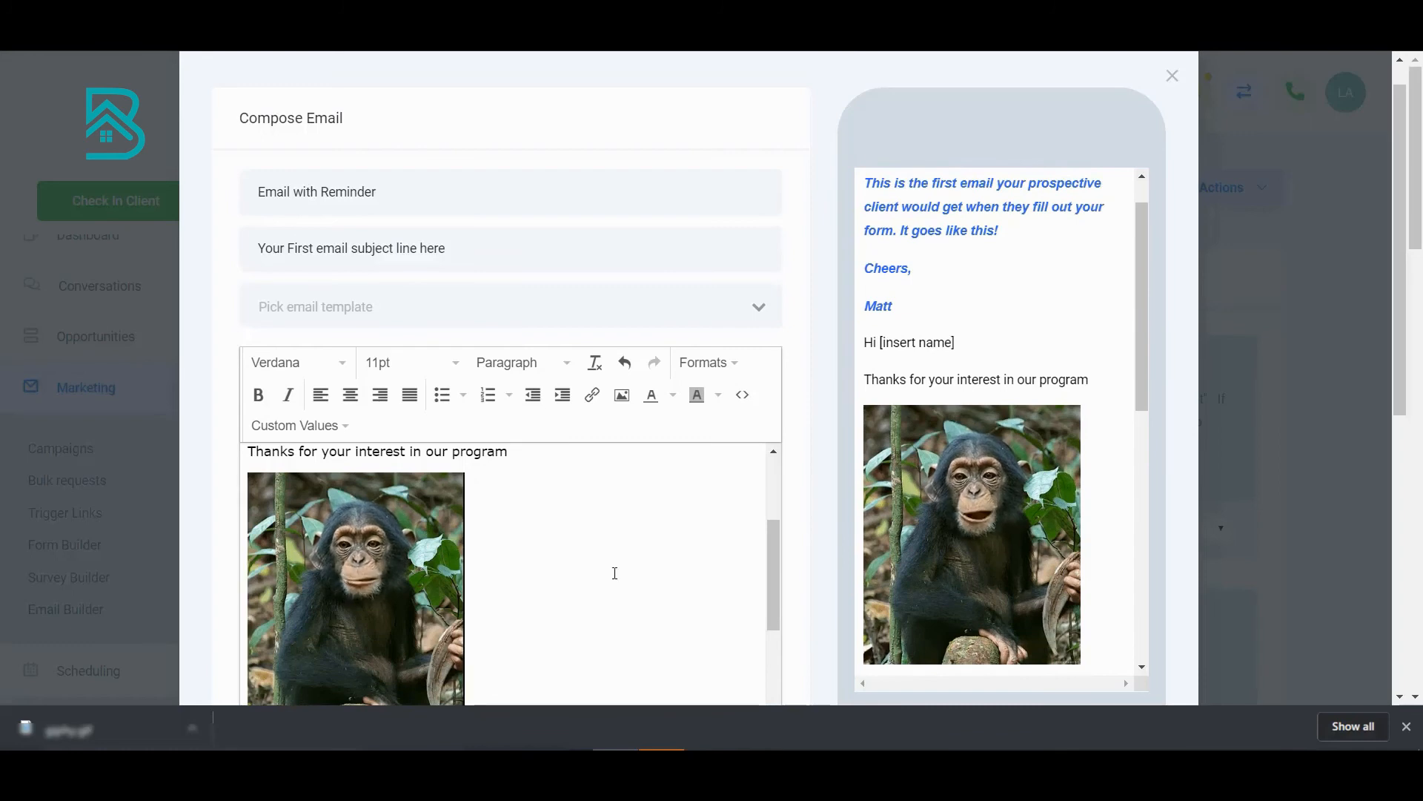
{"action": "scroll", "coordinate": [507, 569], "scroll_direction": "up", "scroll_amount": 2}
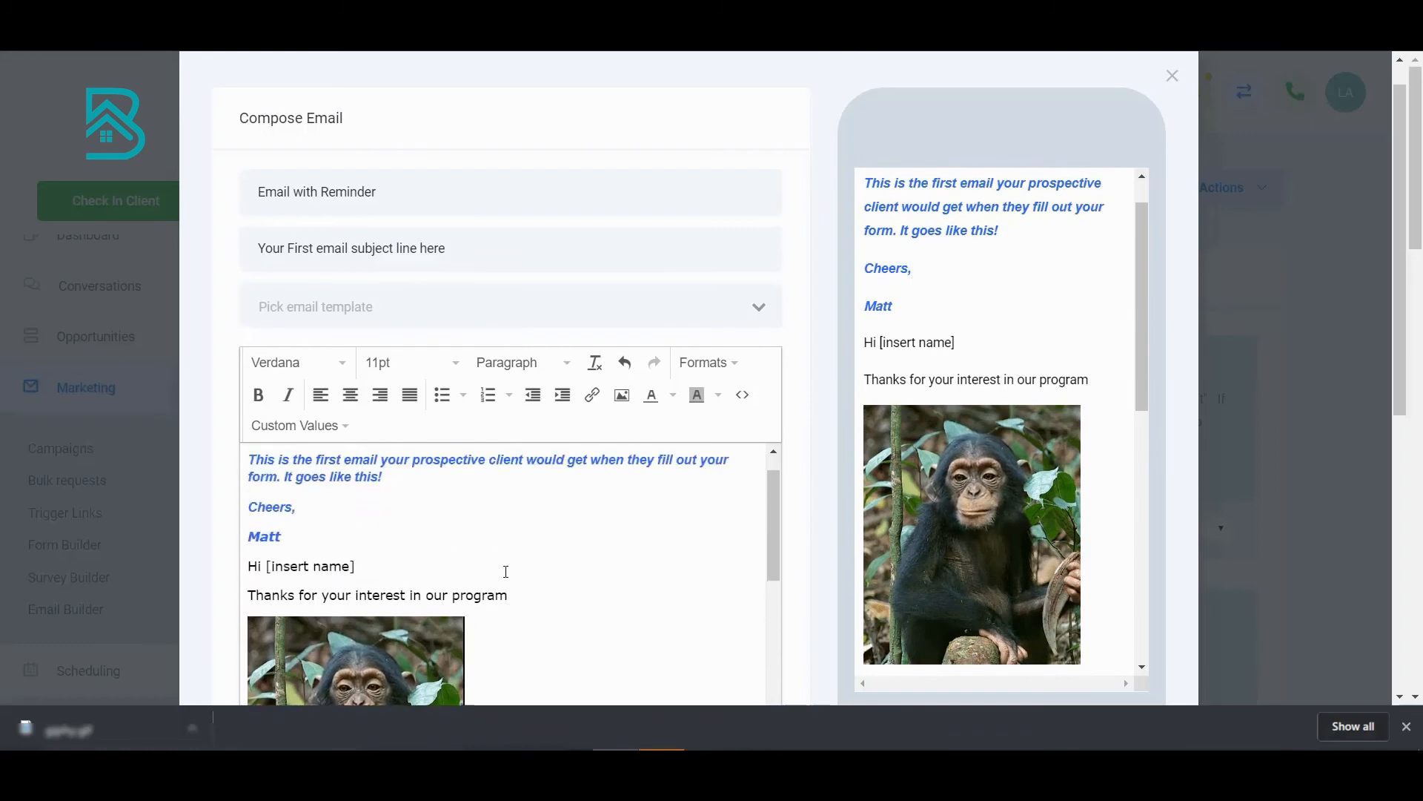
{"action": "scroll", "coordinate": [506, 570], "scroll_direction": "up", "scroll_amount": 1}
Look through the email body and inspect the link settings of "Feel free to CLICK HERE to see the available time slots :)"
{"action": "scroll", "coordinate": [505, 571], "scroll_direction": "down", "scroll_amount": 3}
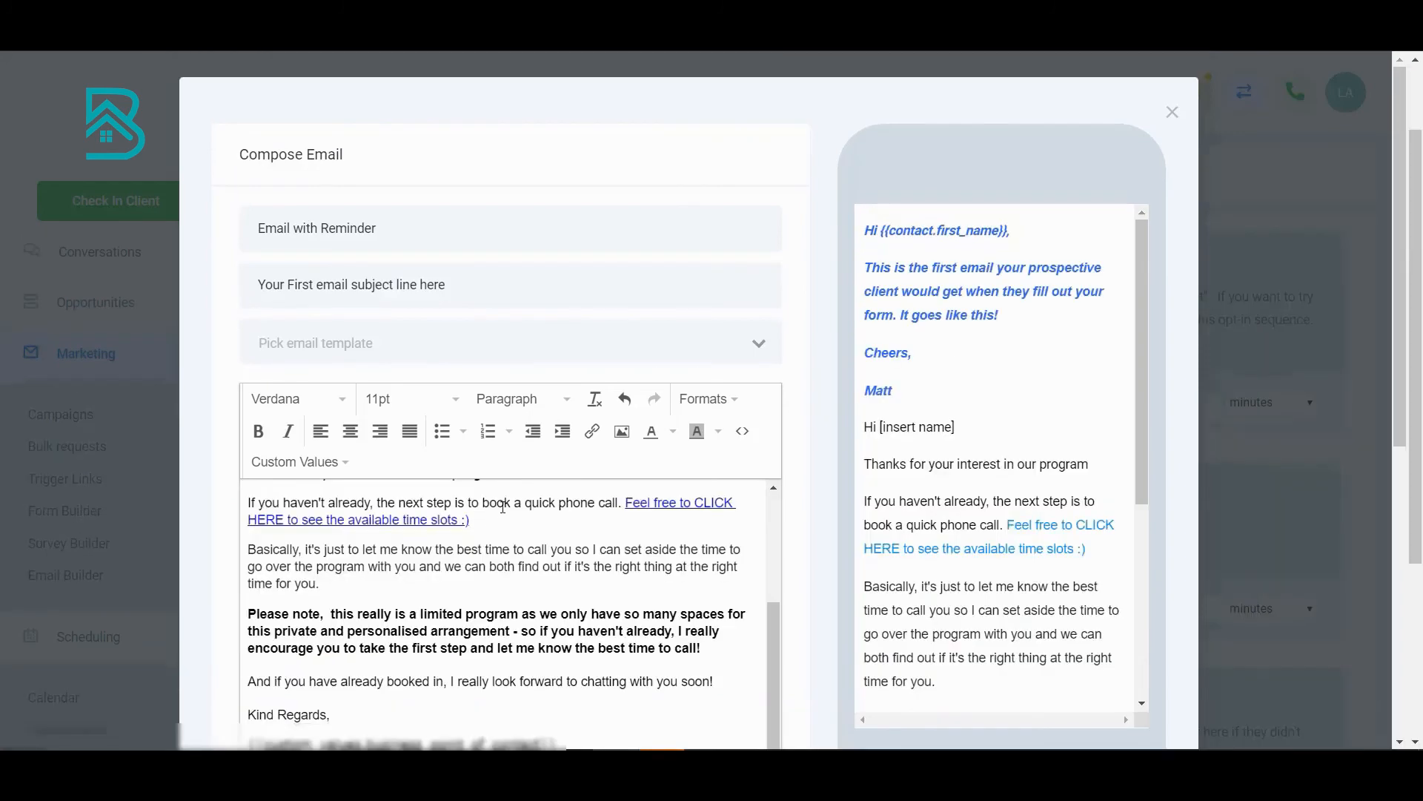
{"action": "scroll", "coordinate": [591, 532], "scroll_direction": "up", "scroll_amount": 3}
{"action": "scroll", "coordinate": [591, 532], "scroll_direction": "down", "scroll_amount": 1}
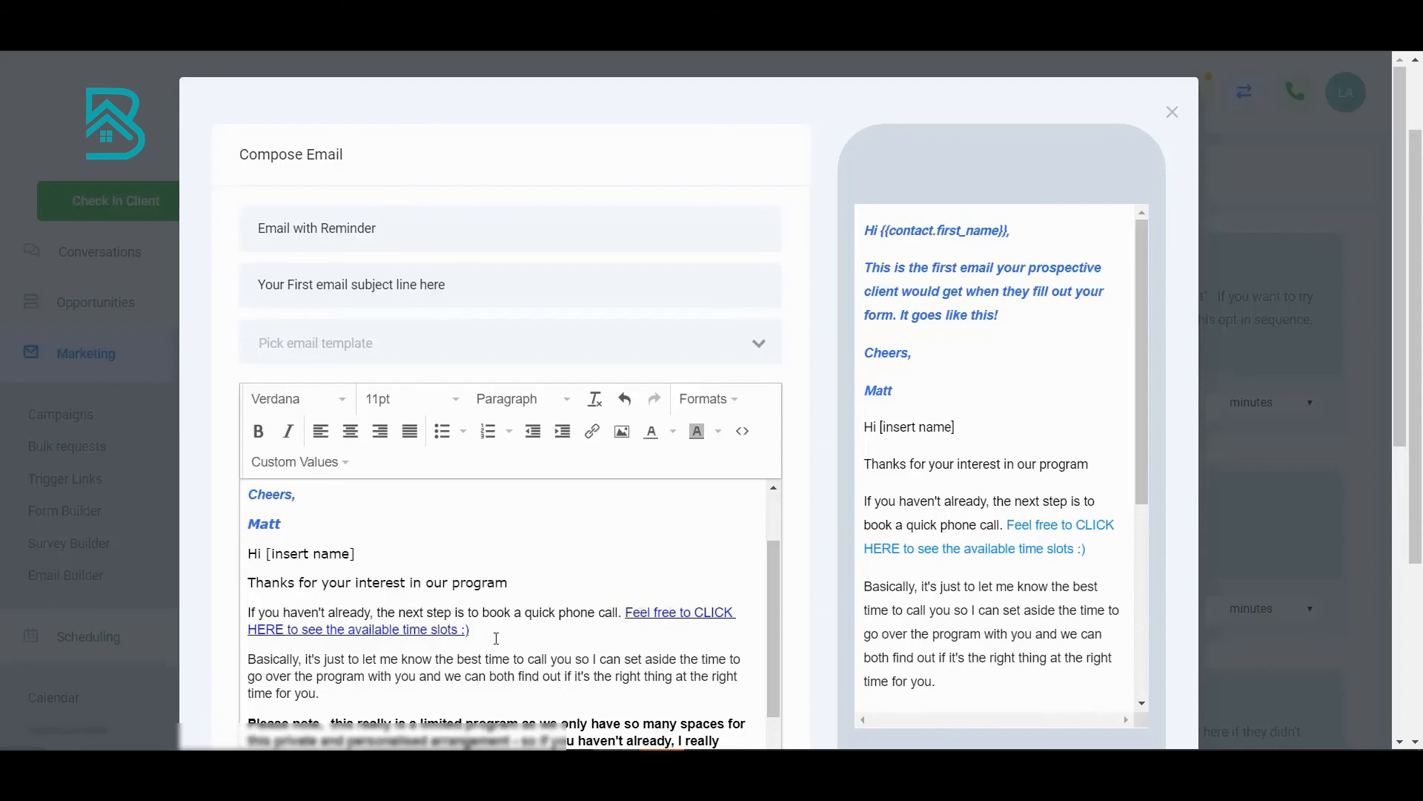
{"action": "scroll", "coordinate": [496, 639], "scroll_direction": "down", "scroll_amount": 3}
{"action": "scroll", "coordinate": [639, 621], "scroll_direction": "up", "scroll_amount": 2}
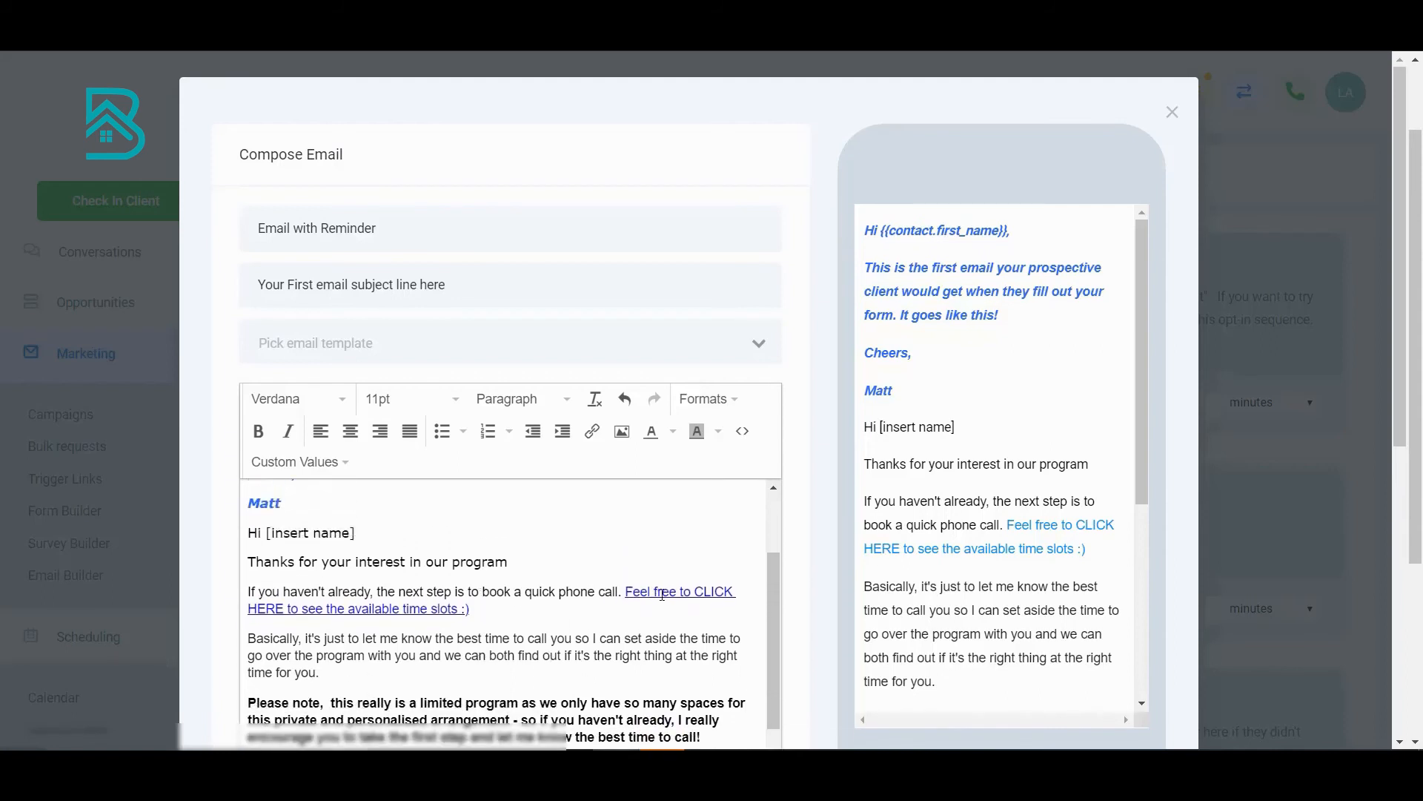
{"action": "left_click", "coordinate": [662, 594]}
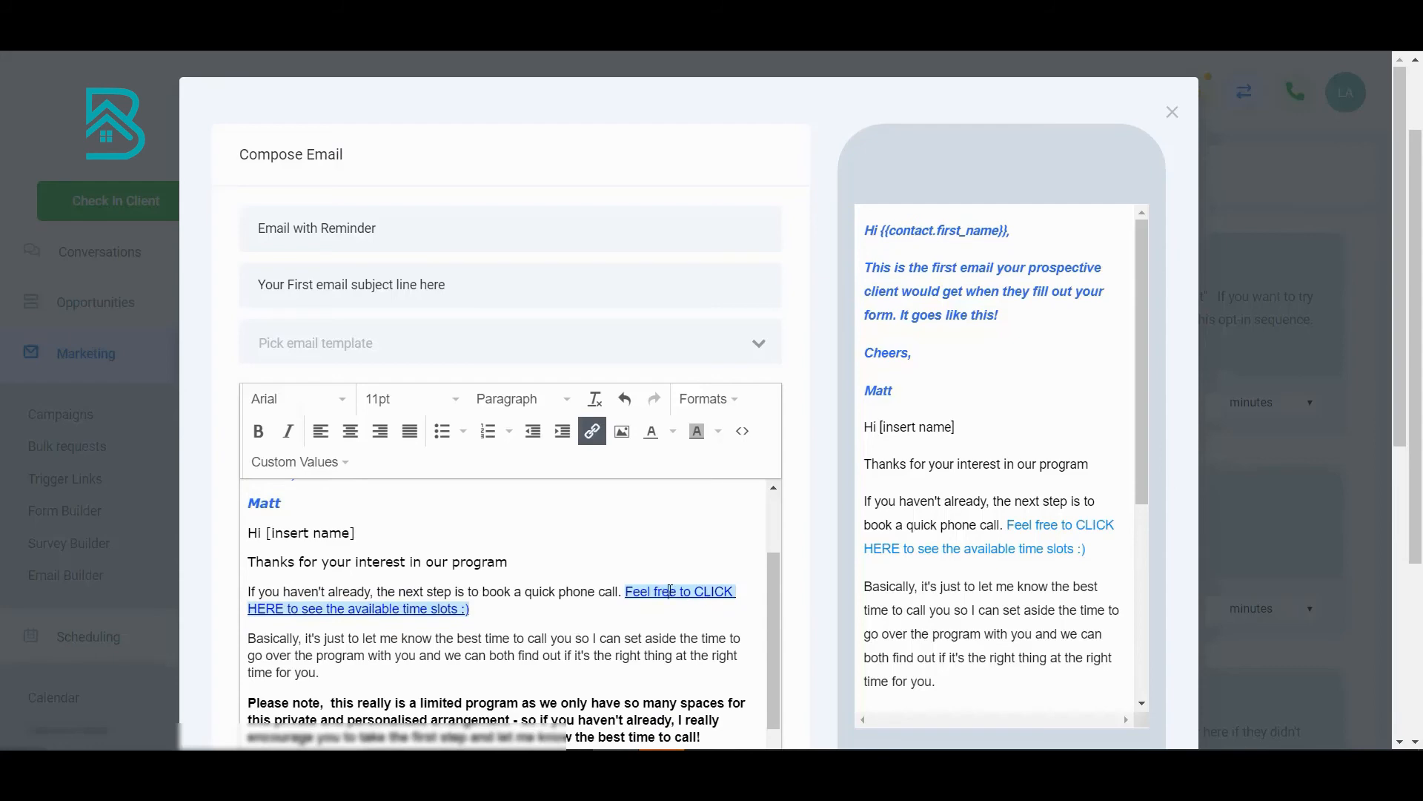
{"action": "left_click", "coordinate": [593, 433]}
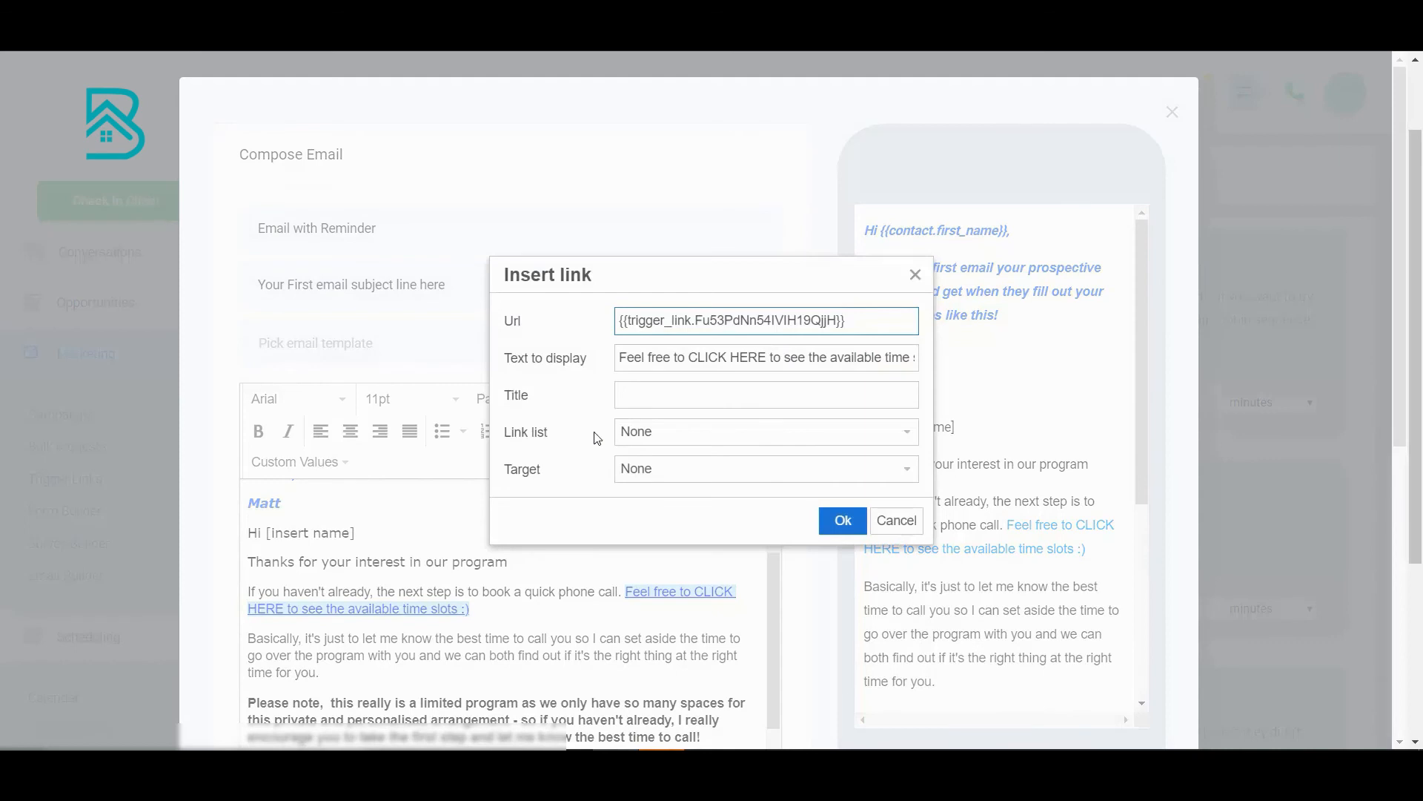
{"action": "left_click", "coordinate": [897, 520]}
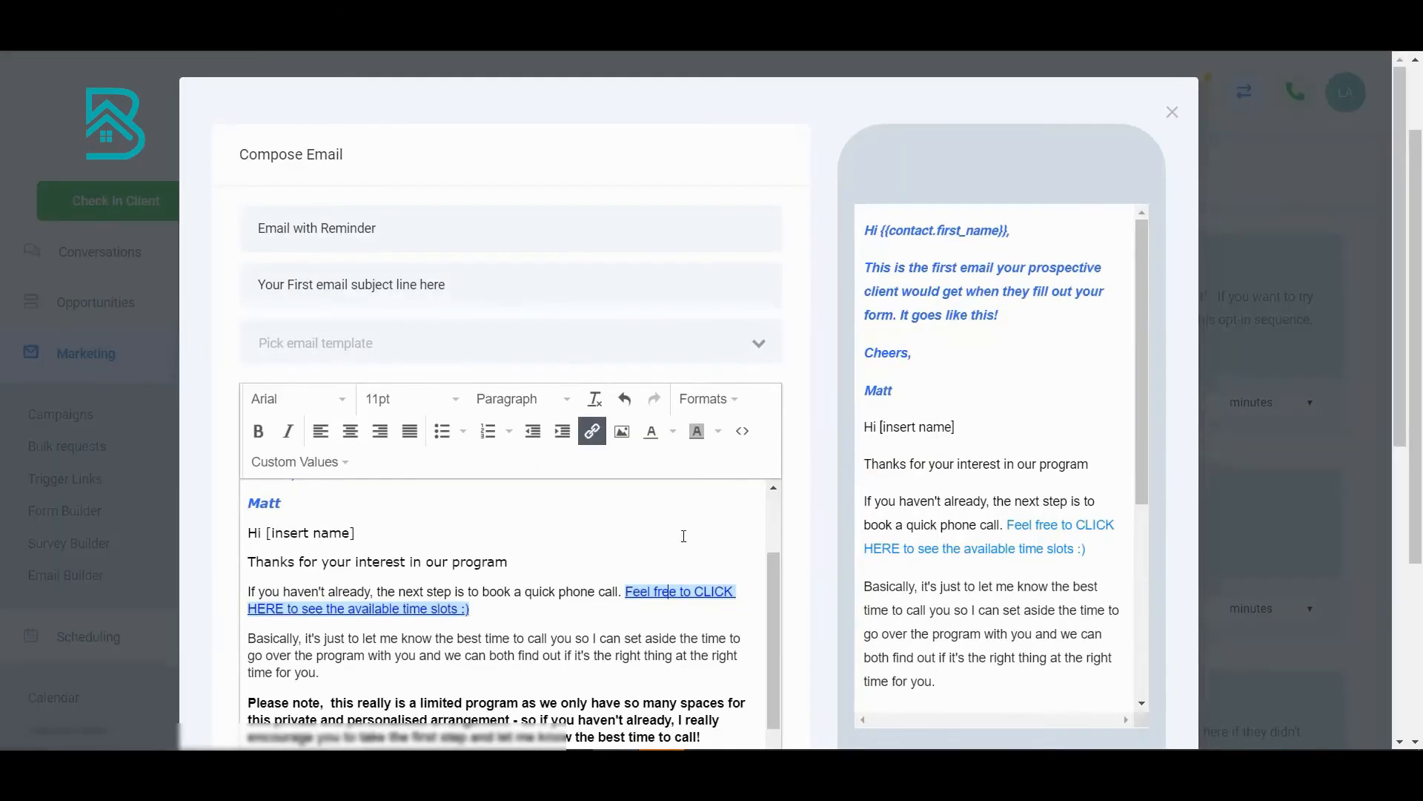
Inspect the target and link list options for linking "Thanks for your interest in our program" without adding a link
{"action": "left_click_drag", "start_coordinate": [508, 562], "coordinate": [253, 556]}
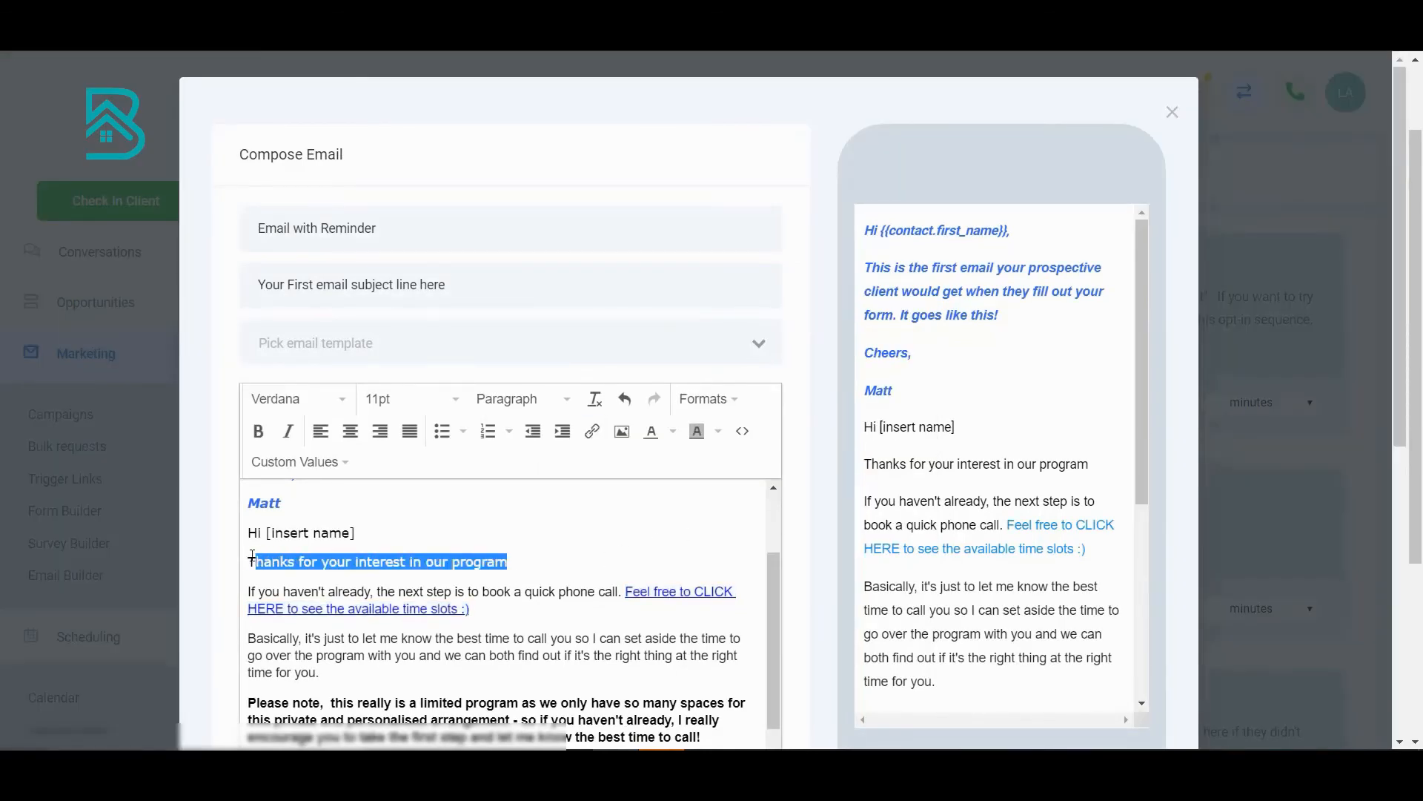
{"action": "left_click", "coordinate": [593, 431]}
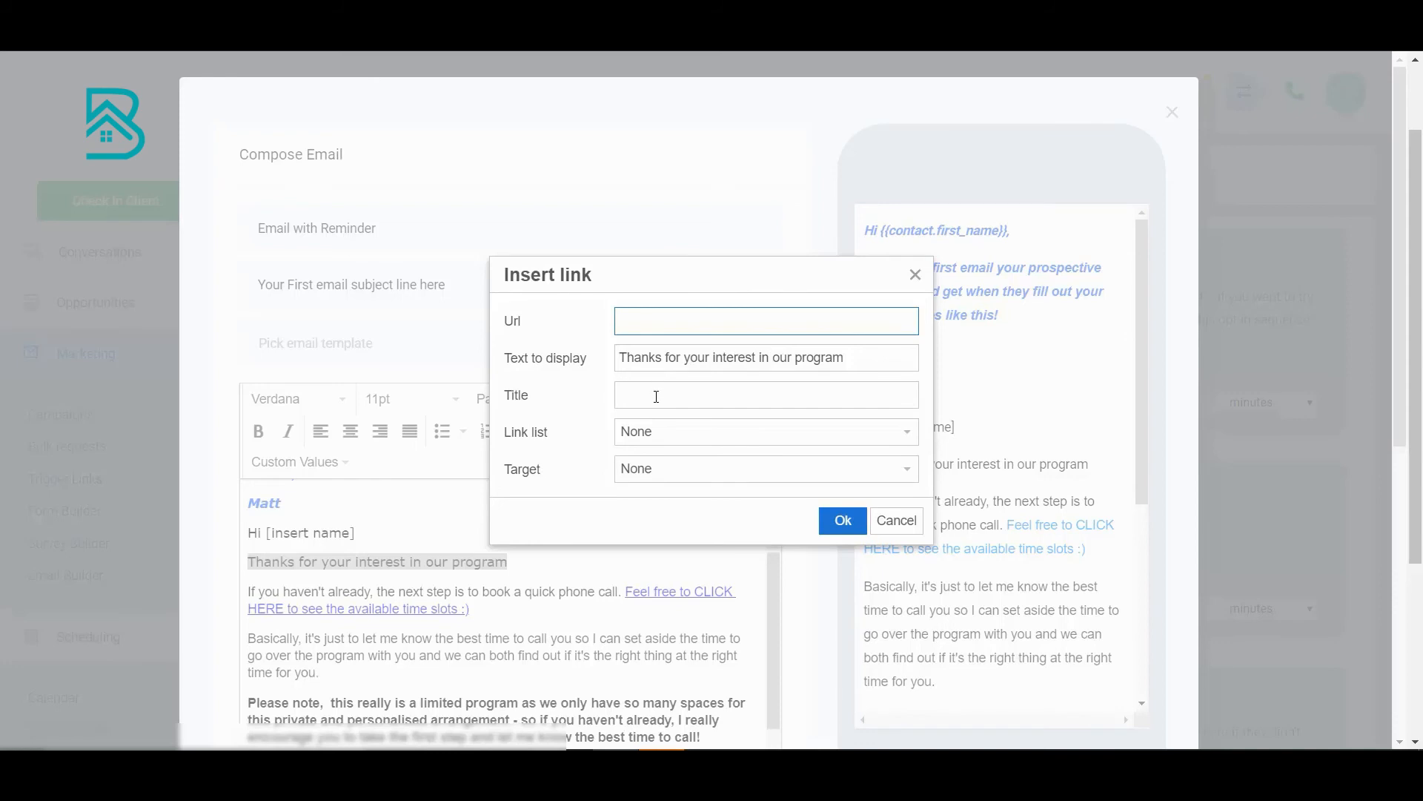
{"action": "left_click", "coordinate": [679, 477]}
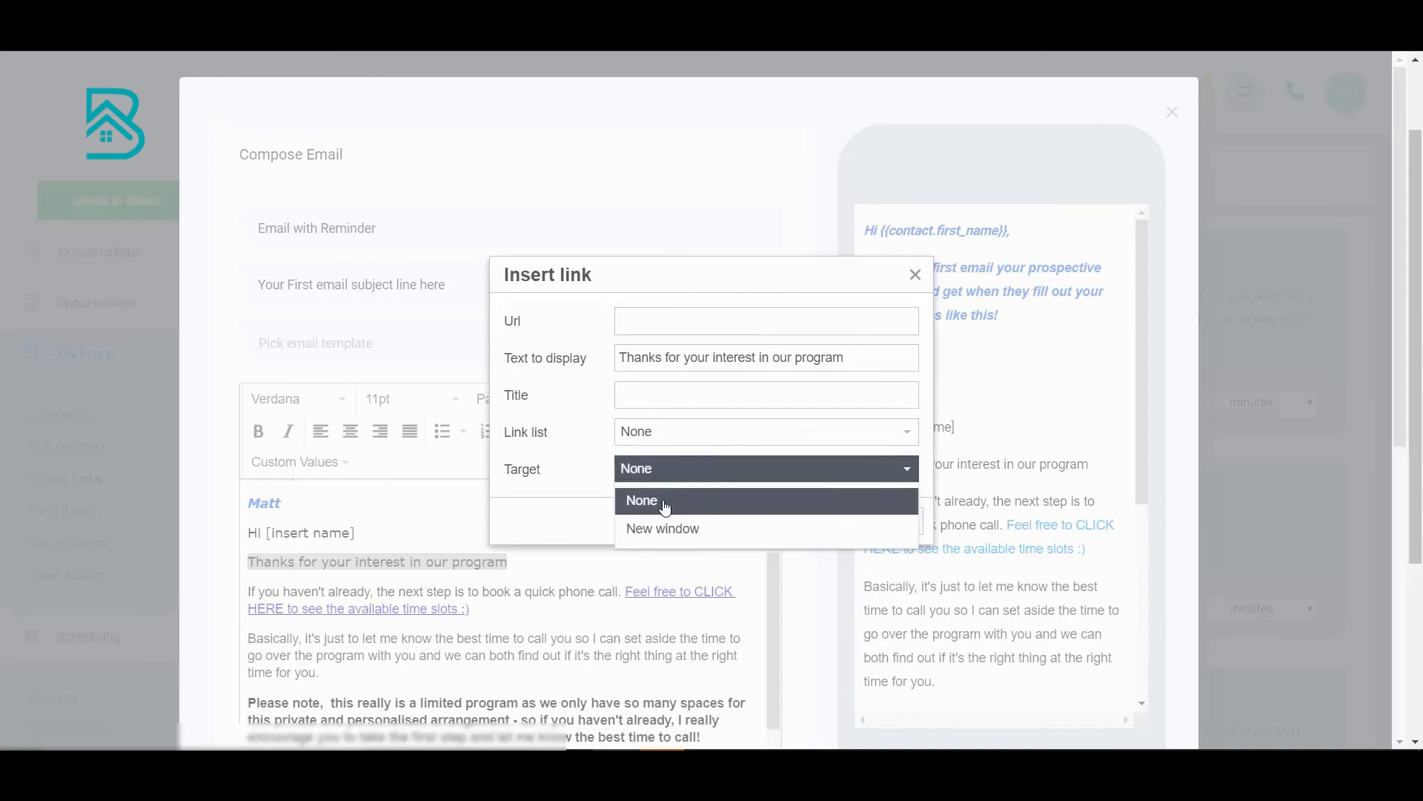
{"action": "left_click", "coordinate": [590, 473]}
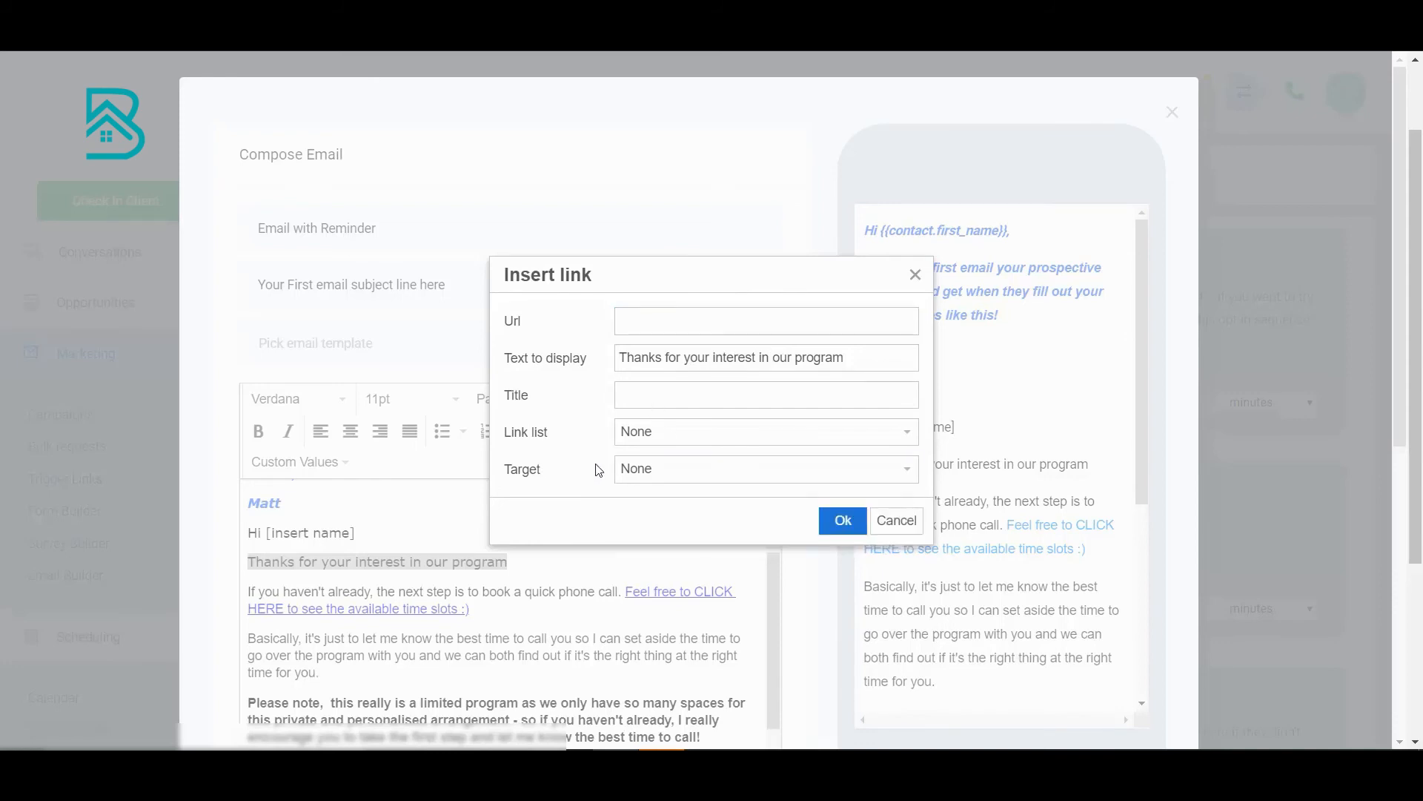
{"action": "left_click", "coordinate": [681, 475]}
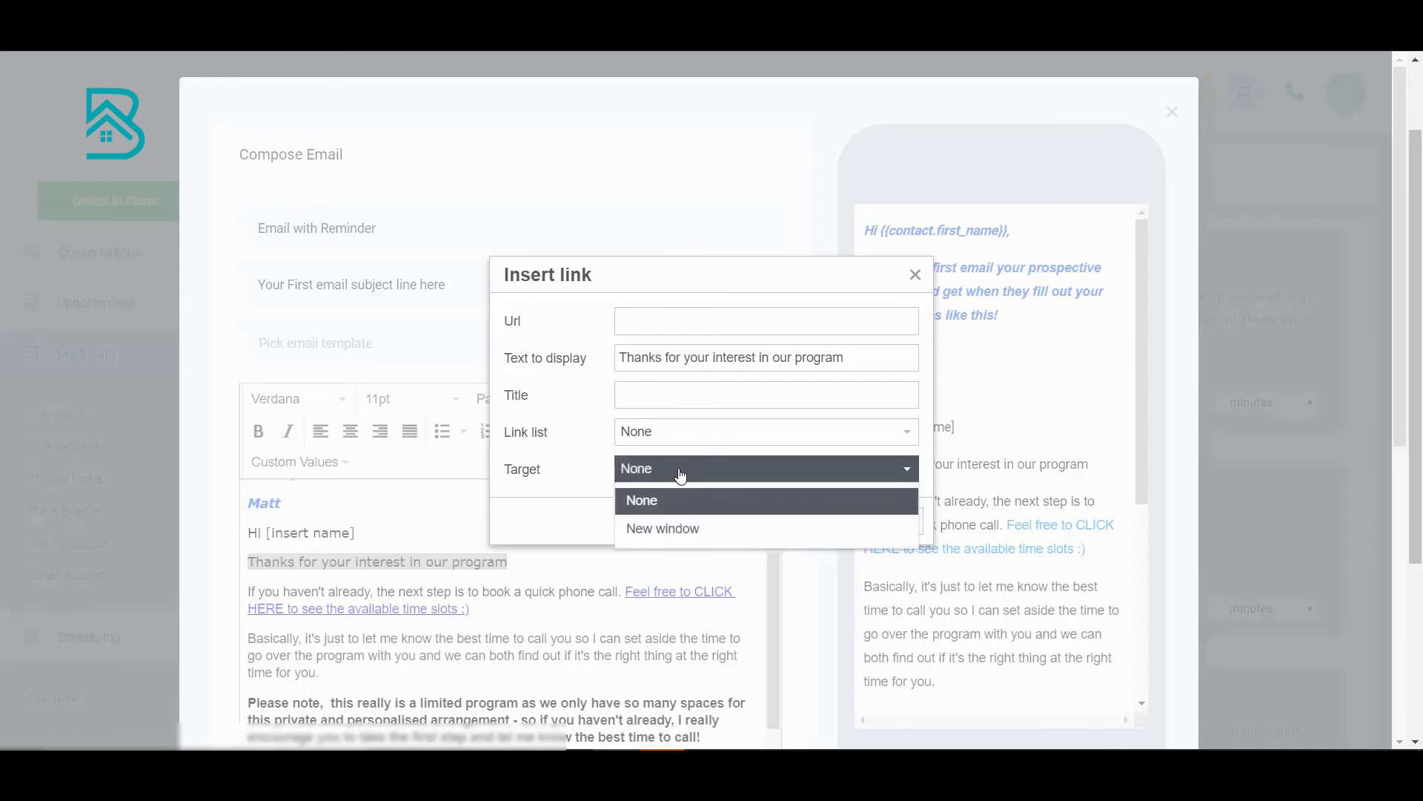
{"action": "left_click", "coordinate": [584, 474]}
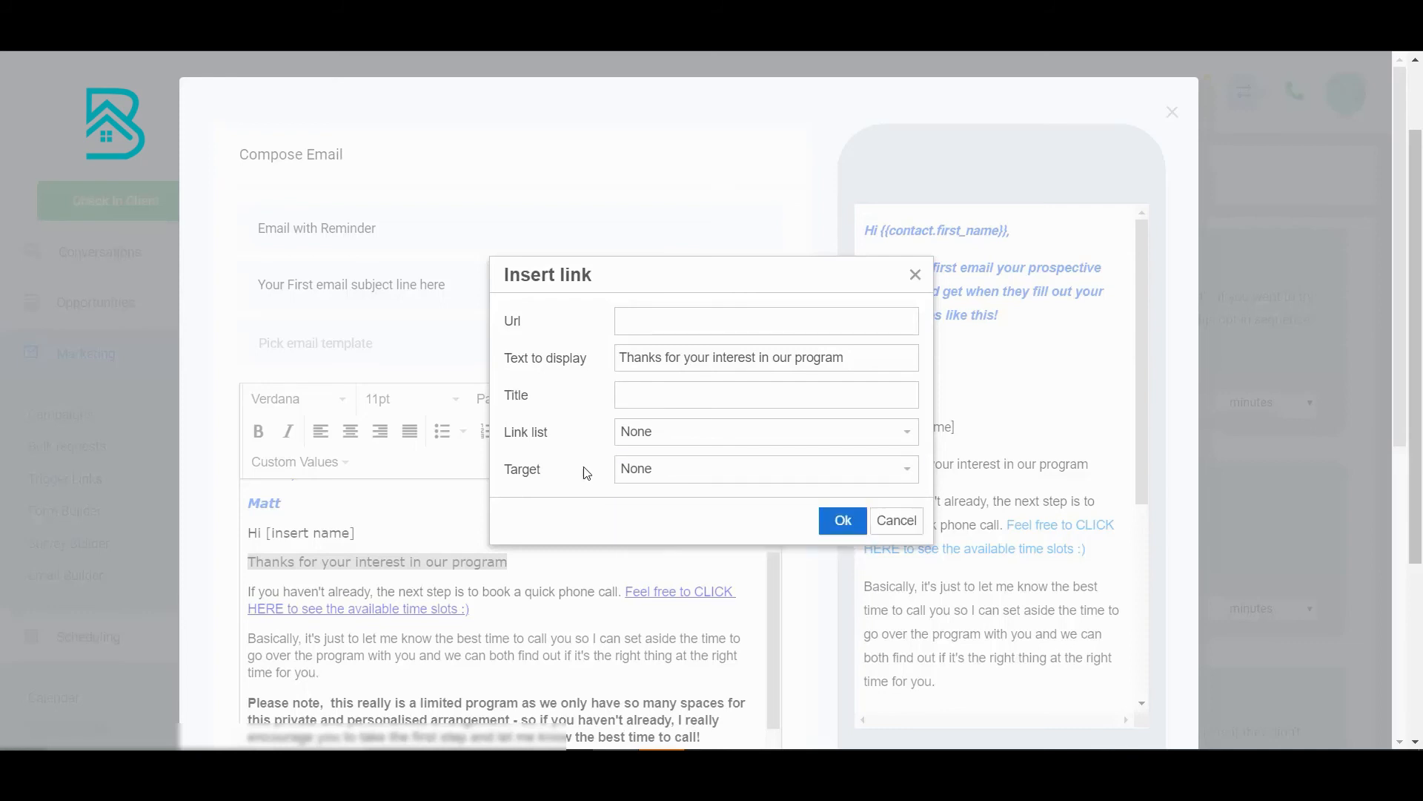
{"action": "left_click", "coordinate": [663, 438]}
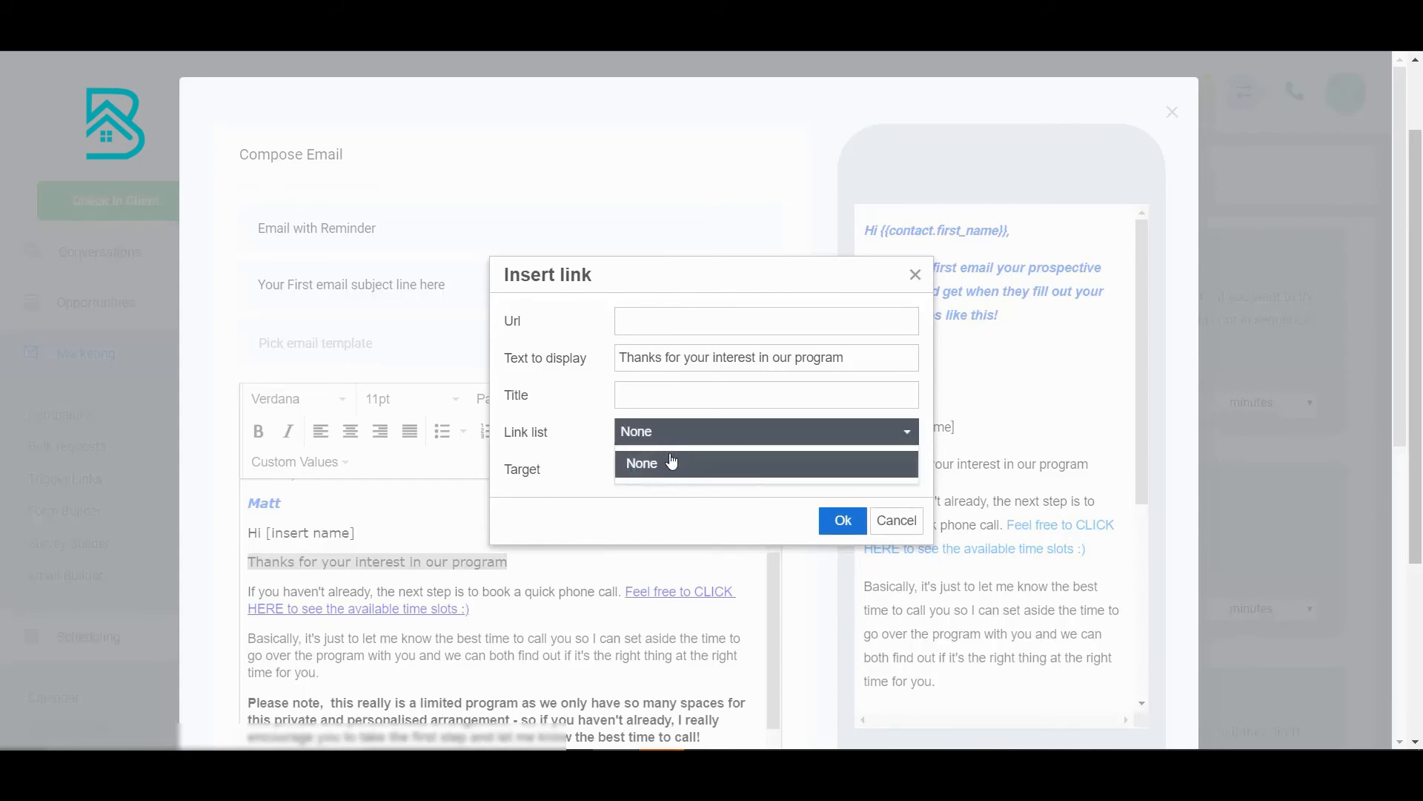
{"action": "left_click", "coordinate": [590, 438]}
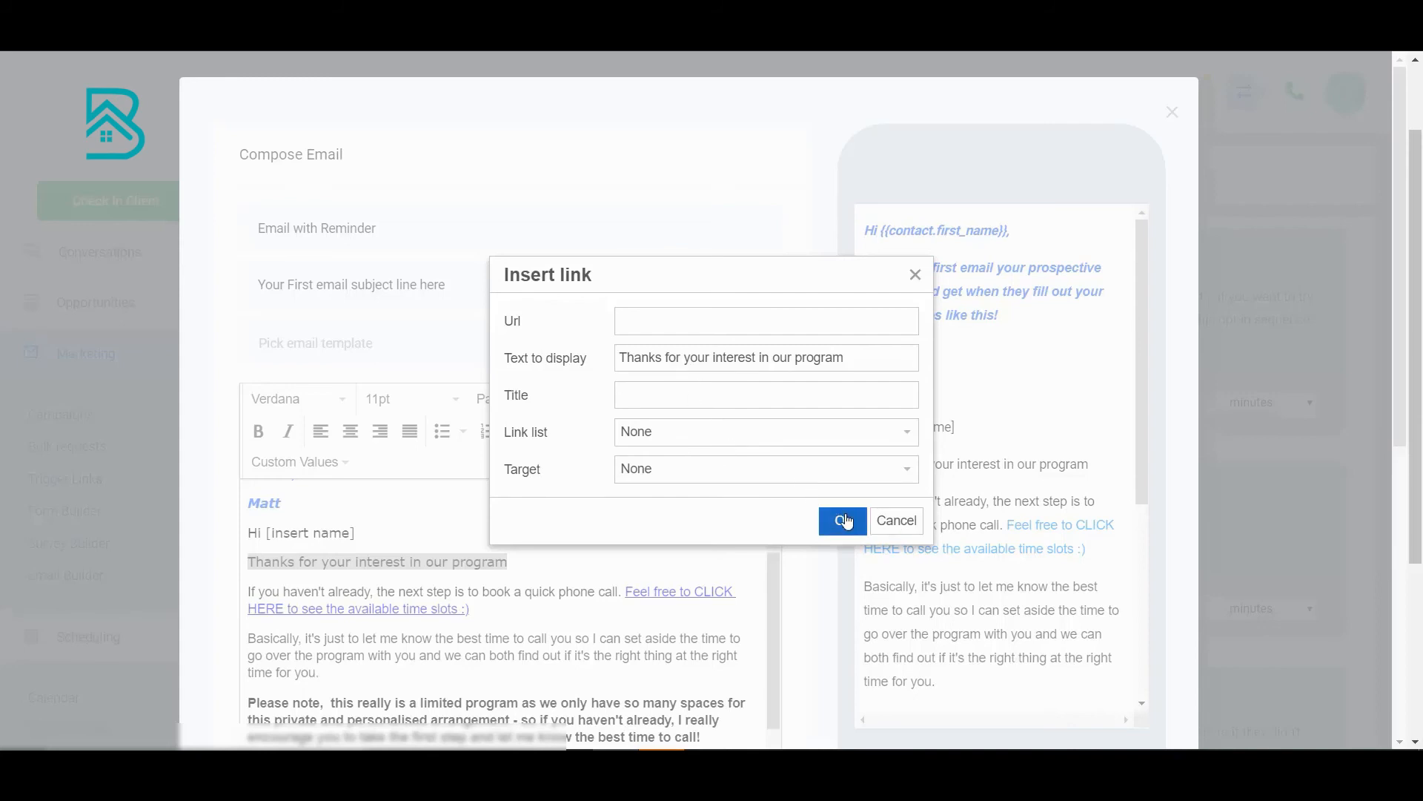
{"action": "left_click", "coordinate": [897, 521]}
Check the trigger link URL behind "Feel free to CLICK HERE to see the available time slots :)" and leave it as is
{"action": "left_click", "coordinate": [710, 593]}
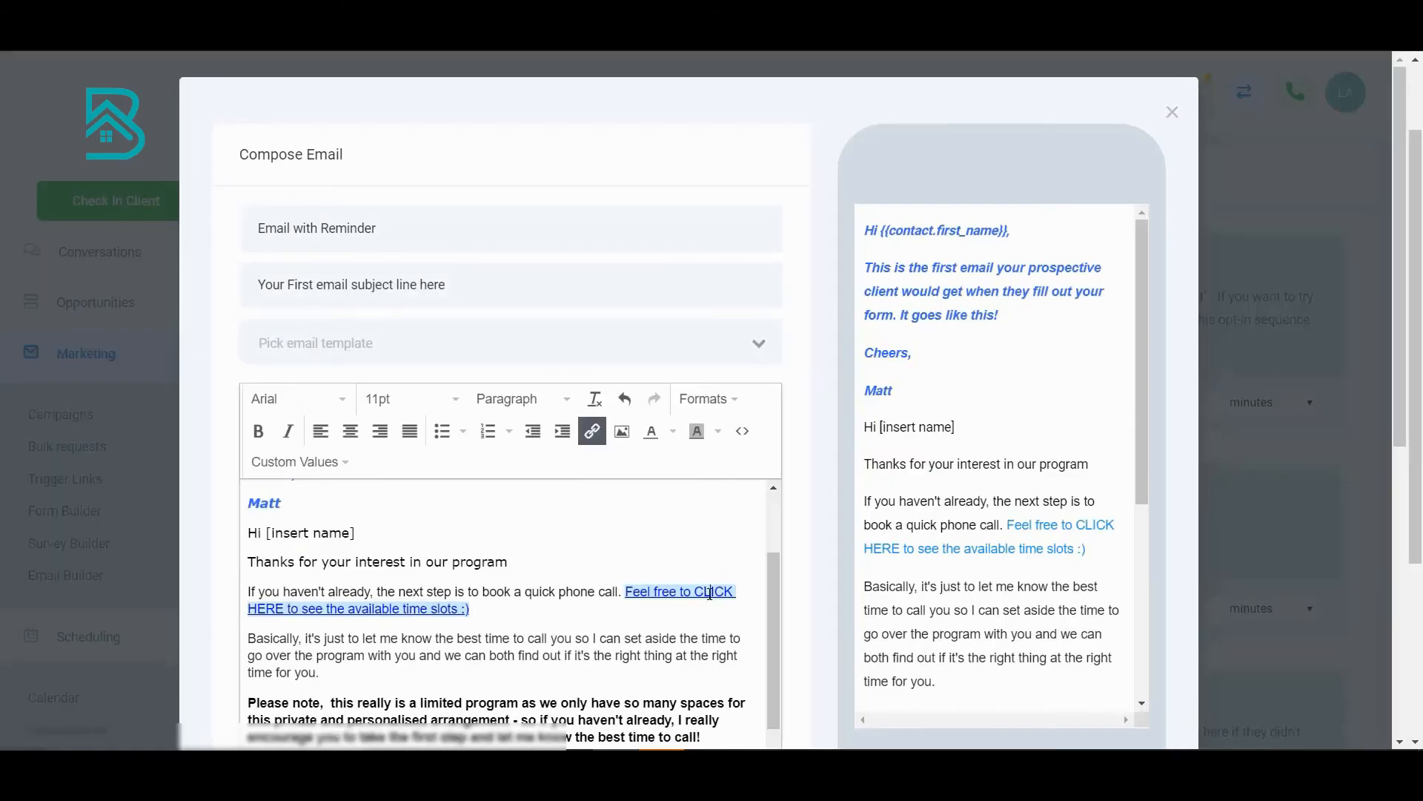
{"action": "left_click", "coordinate": [592, 431]}
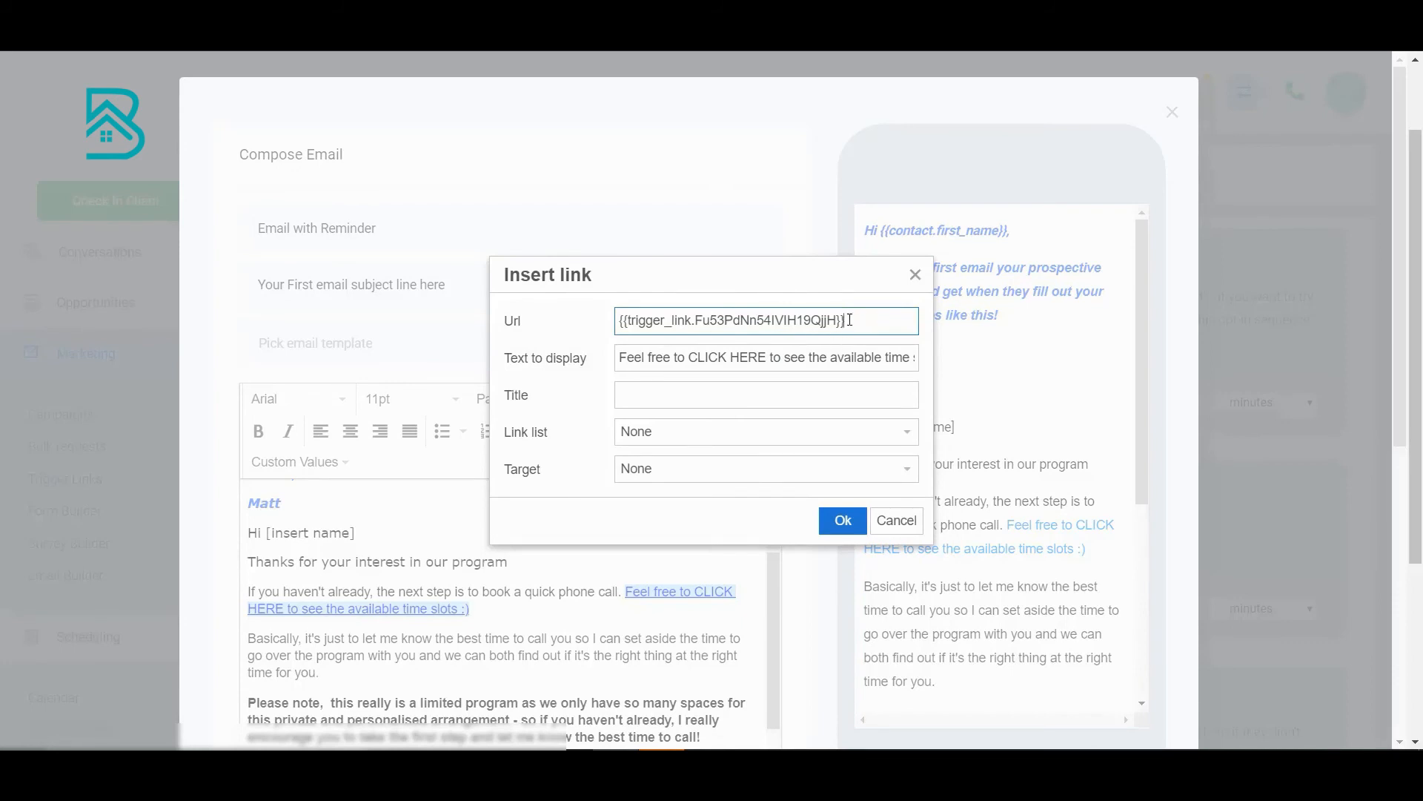
{"action": "left_click", "coordinate": [918, 277]}
Review the rest of the reminder email's body, preview and sending options, and save the email
{"action": "scroll", "coordinate": [558, 553], "scroll_direction": "down", "scroll_amount": 2}
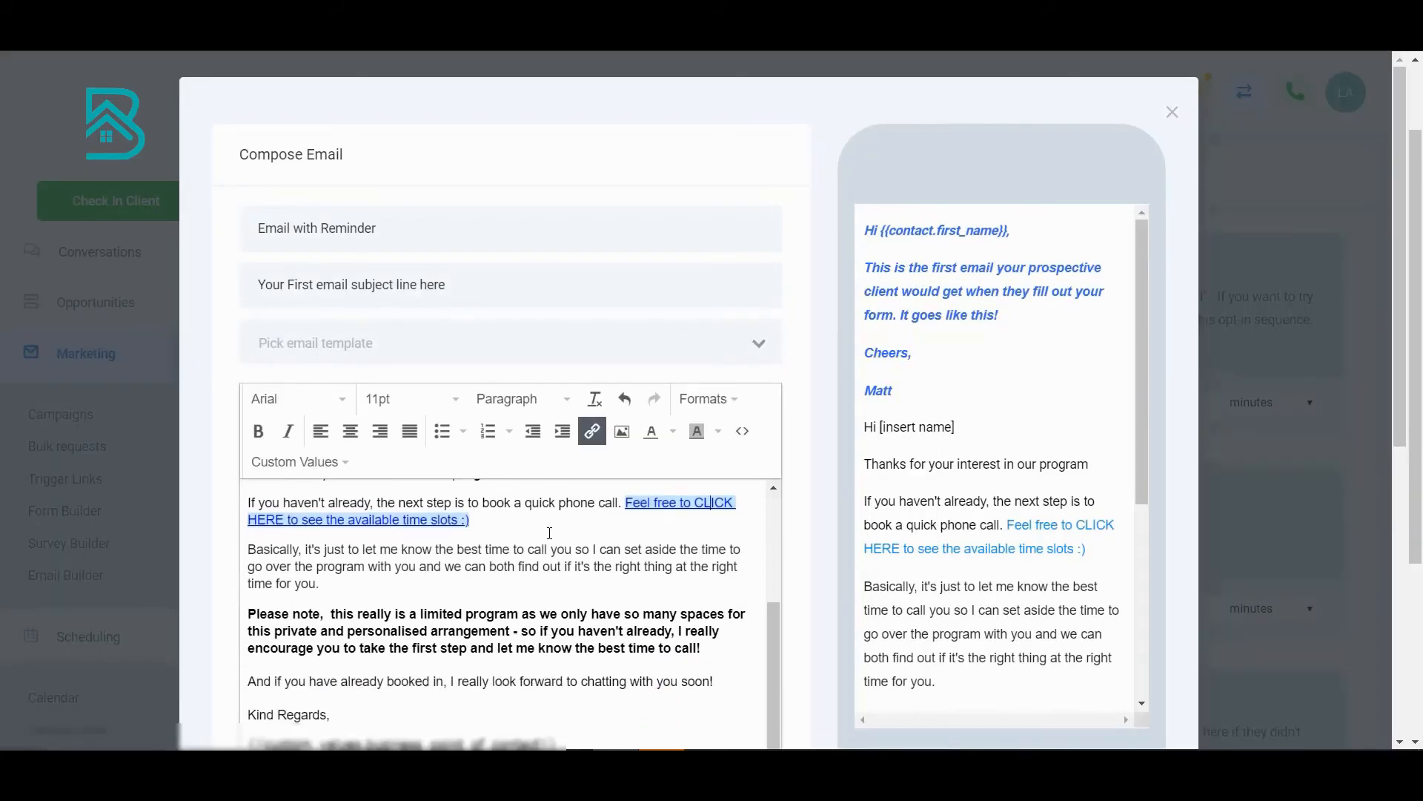
{"action": "left_click", "coordinate": [492, 593]}
{"action": "scroll", "coordinate": [494, 589], "scroll_direction": "down", "scroll_amount": 4}
{"action": "scroll", "coordinate": [504, 521], "scroll_direction": "down", "scroll_amount": 3}
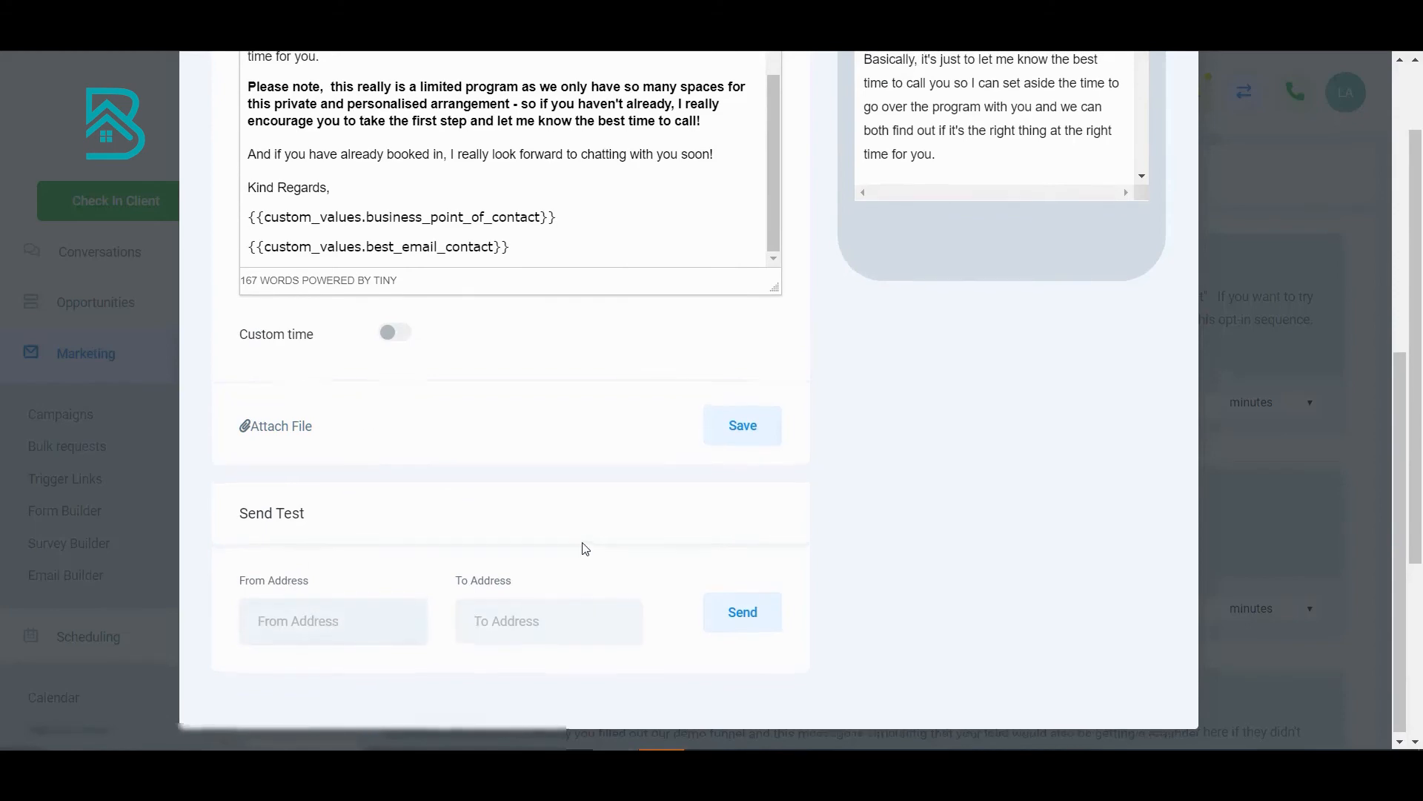
{"action": "scroll", "coordinate": [582, 547], "scroll_direction": "up", "scroll_amount": 7}
{"action": "scroll", "coordinate": [950, 379], "scroll_direction": "down", "scroll_amount": 4}
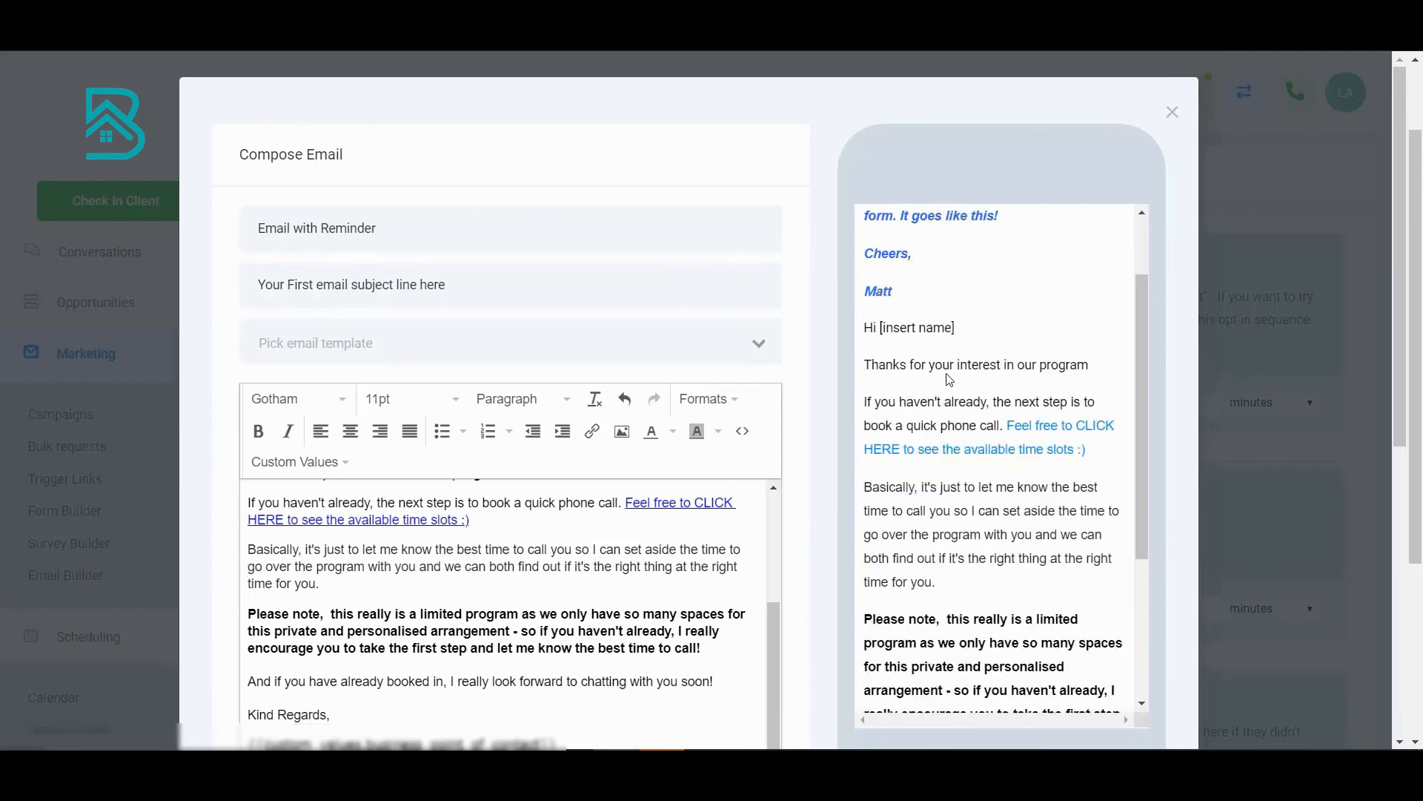
{"action": "scroll", "coordinate": [949, 380], "scroll_direction": "up", "scroll_amount": 4}
{"action": "scroll", "coordinate": [950, 380], "scroll_direction": "up", "scroll_amount": 2}
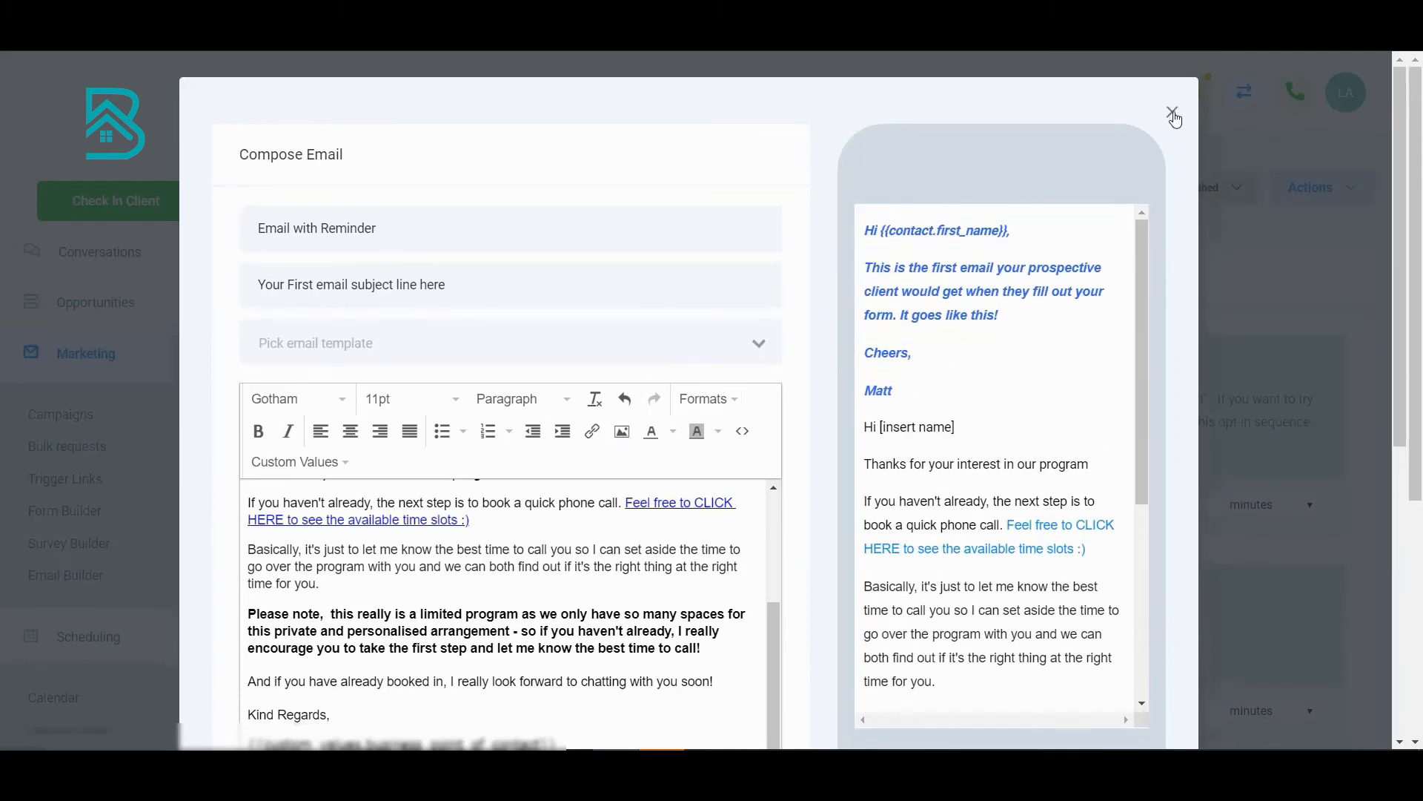
{"action": "scroll", "coordinate": [689, 500], "scroll_direction": "down", "scroll_amount": 7}
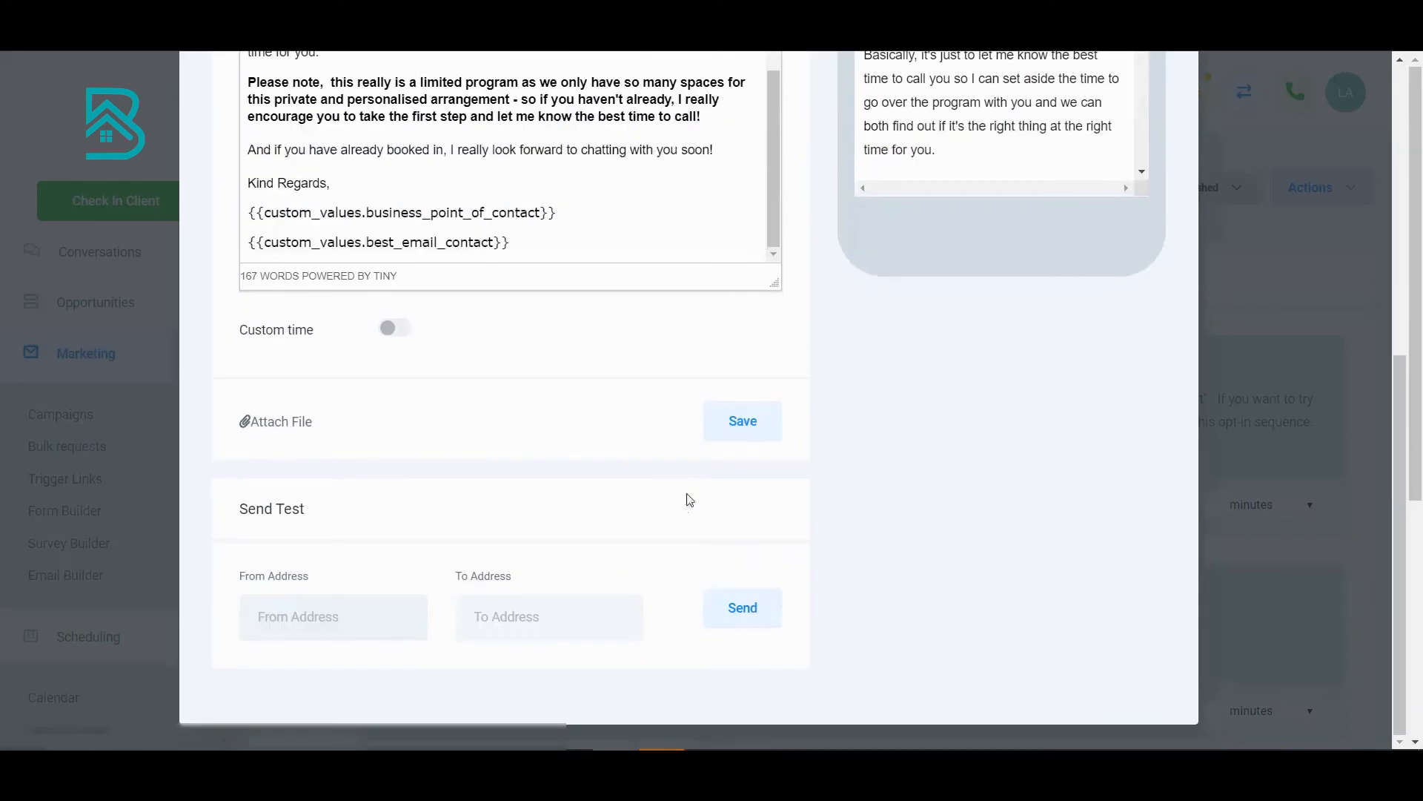
{"action": "left_click", "coordinate": [743, 421]}
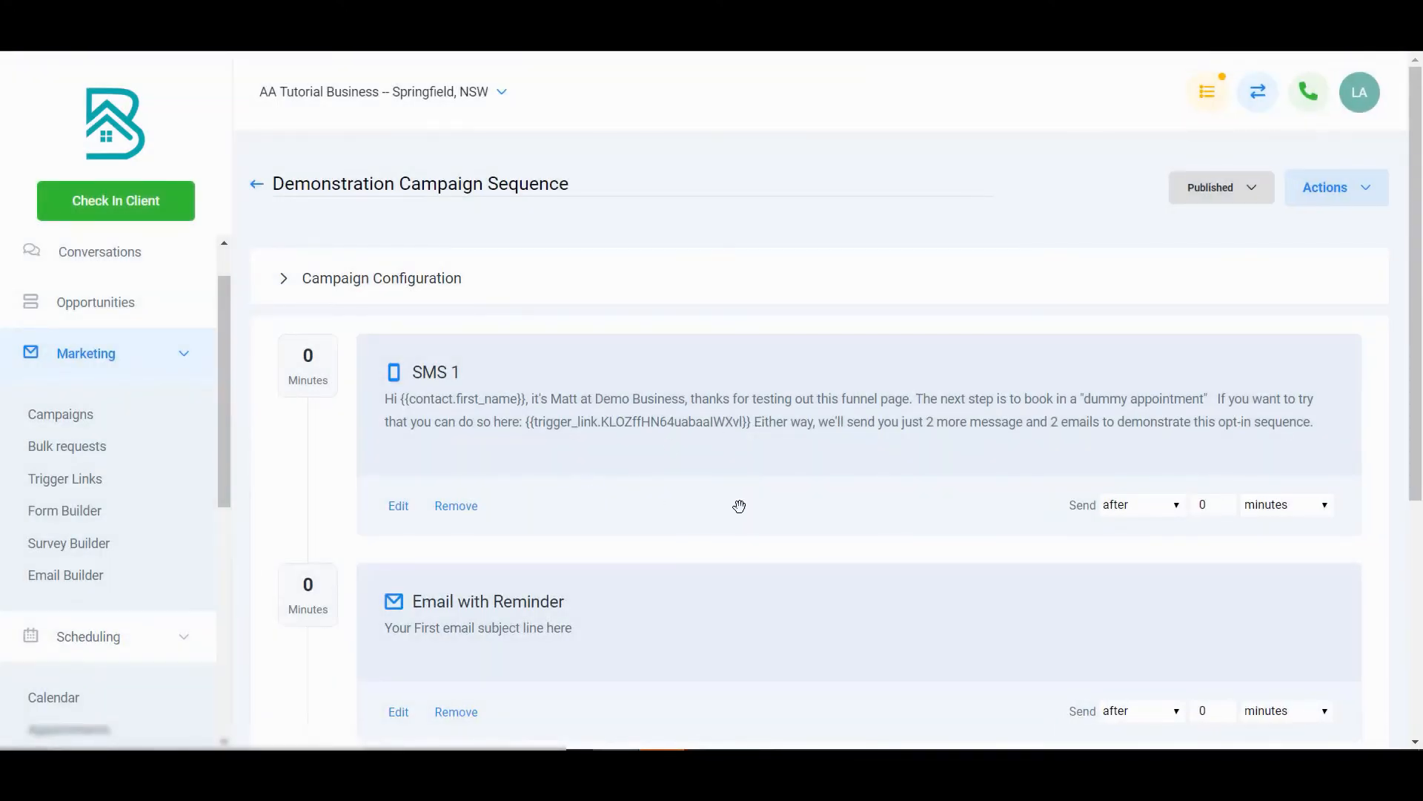
Add a Messenger event after SMS 2, look over its Facebook message form, and remove the event again
{"action": "scroll", "coordinate": [601, 401], "scroll_direction": "down", "scroll_amount": 5}
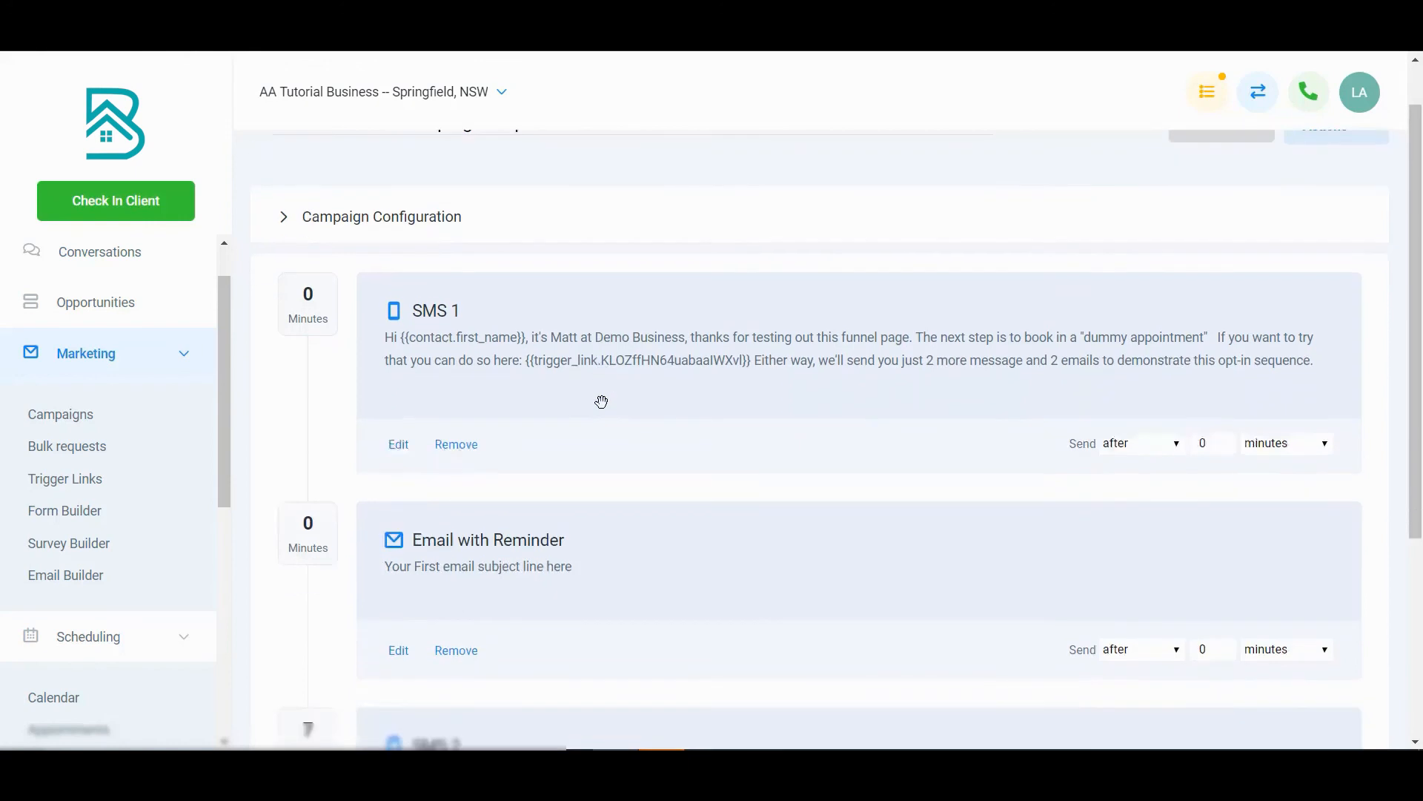
{"action": "scroll", "coordinate": [601, 401], "scroll_direction": "up", "scroll_amount": 5}
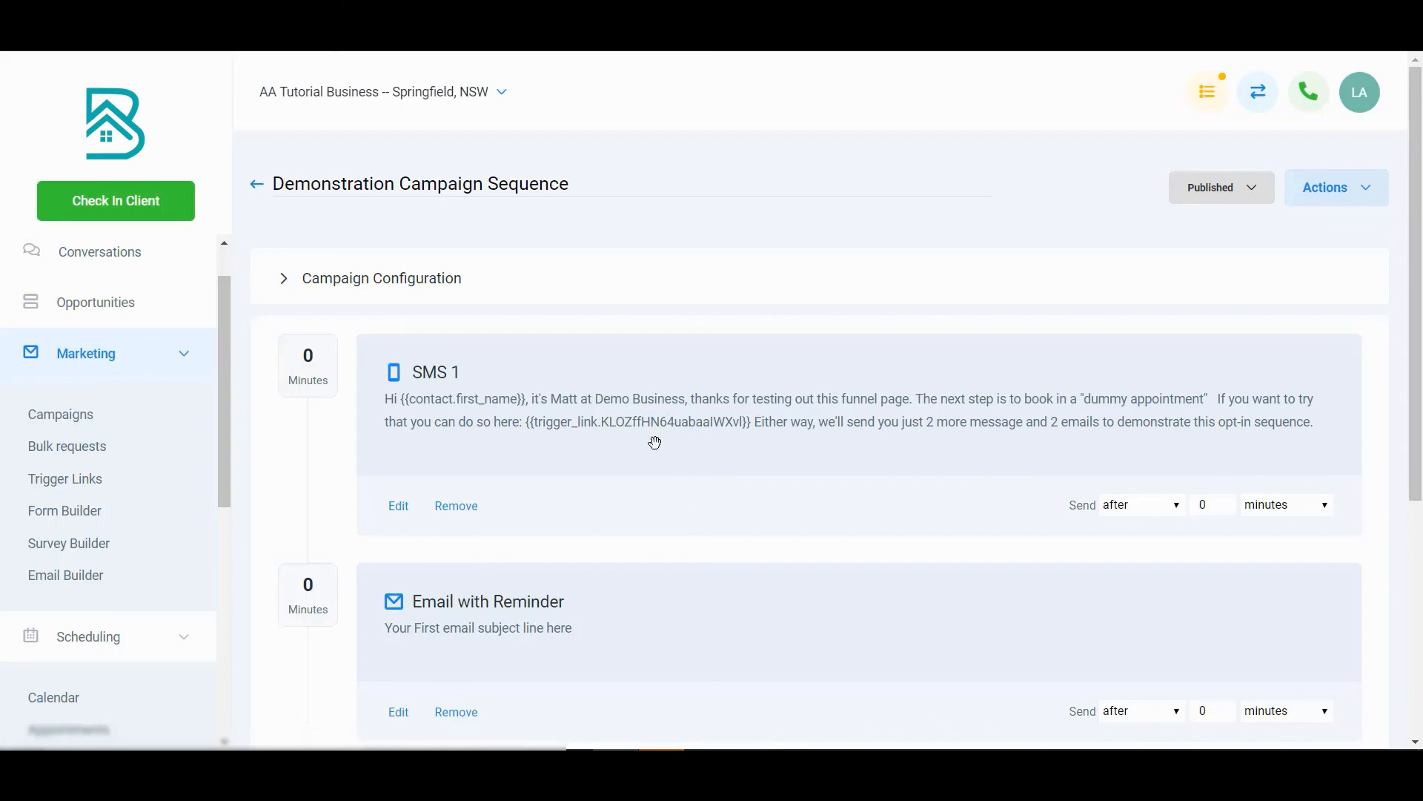
{"action": "scroll", "coordinate": [593, 662], "scroll_direction": "down", "scroll_amount": 4}
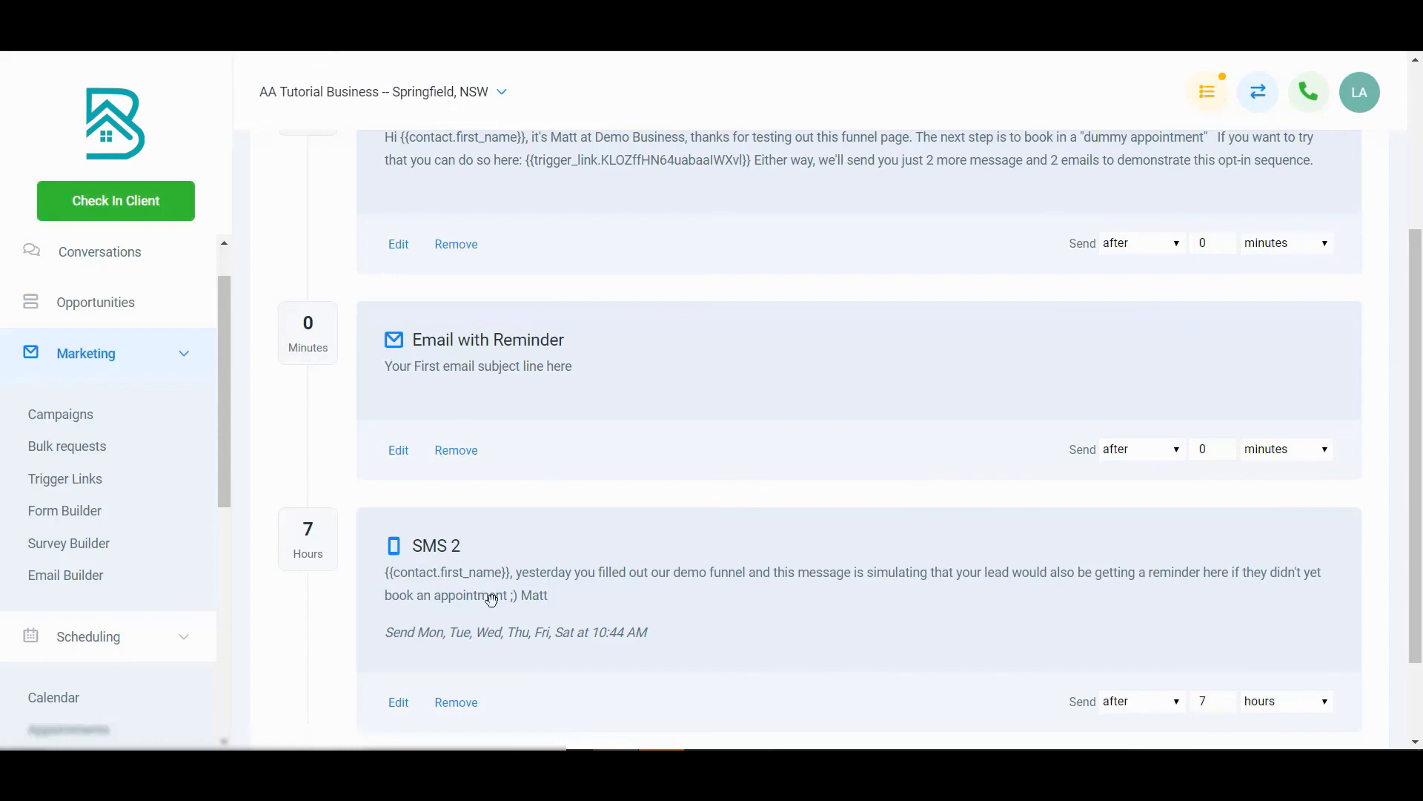
{"action": "scroll", "coordinate": [713, 507], "scroll_direction": "down", "scroll_amount": 2}
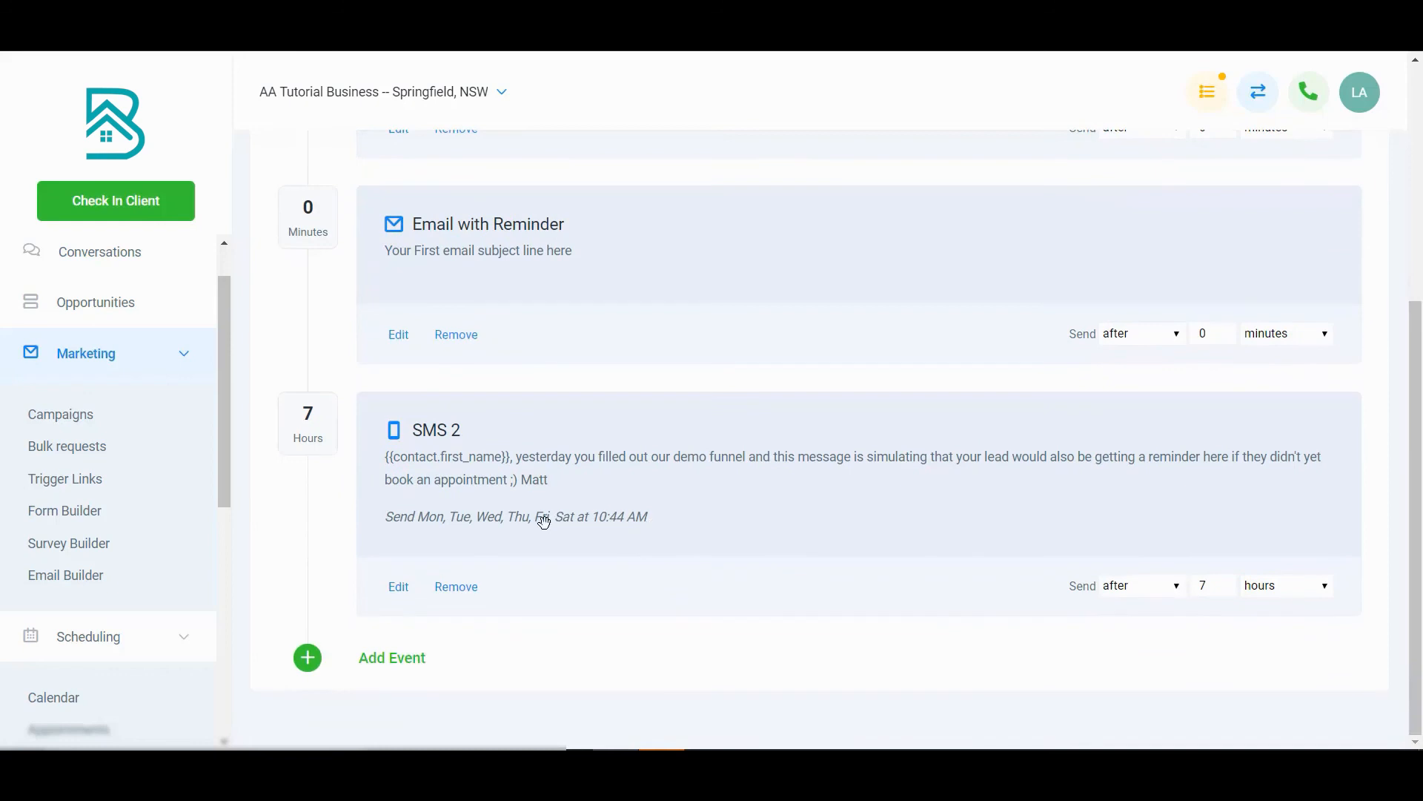
{"action": "left_click", "coordinate": [403, 667]}
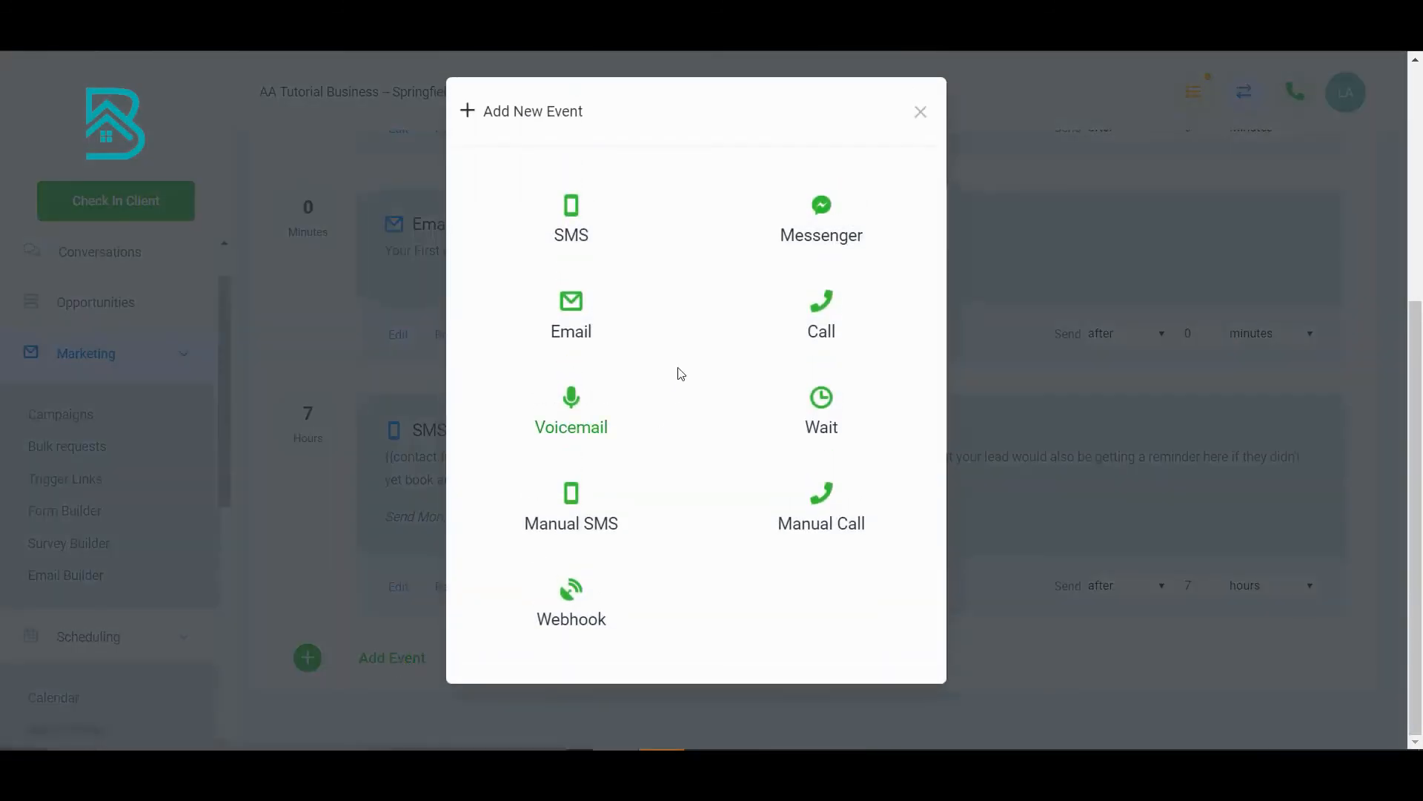
{"action": "left_click", "coordinate": [822, 207]}
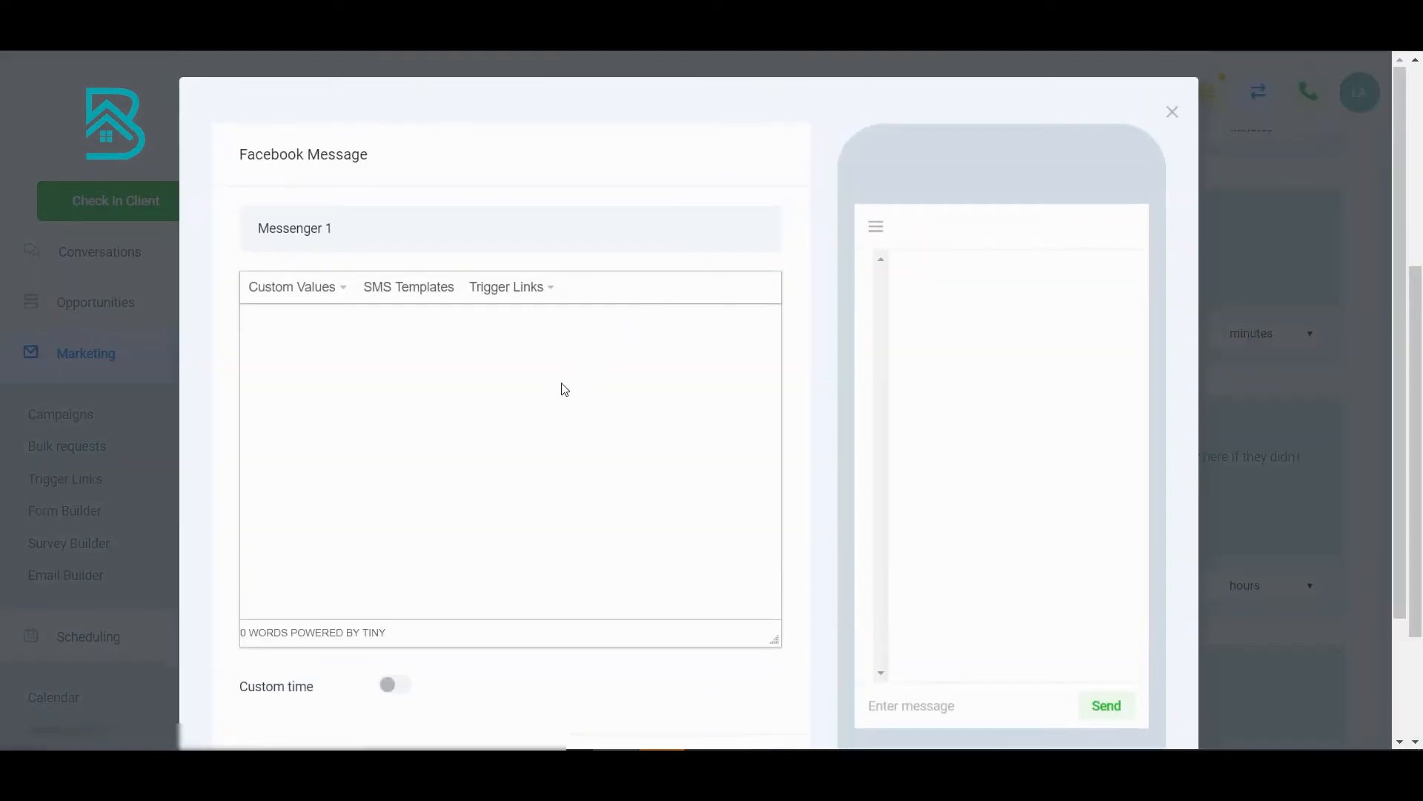
{"action": "scroll", "coordinate": [558, 389], "scroll_direction": "down", "scroll_amount": 2}
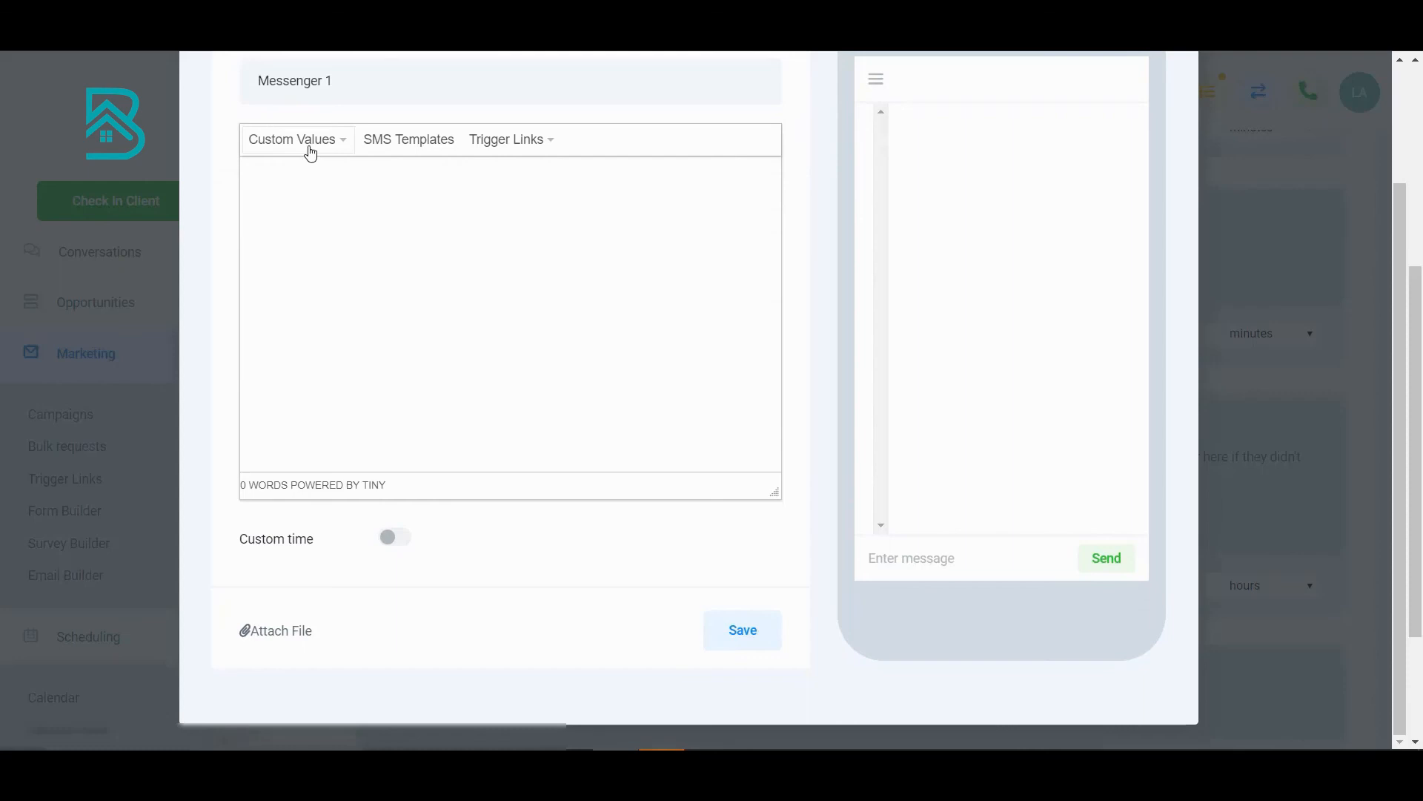
{"action": "scroll", "coordinate": [671, 430], "scroll_direction": "up", "scroll_amount": 2}
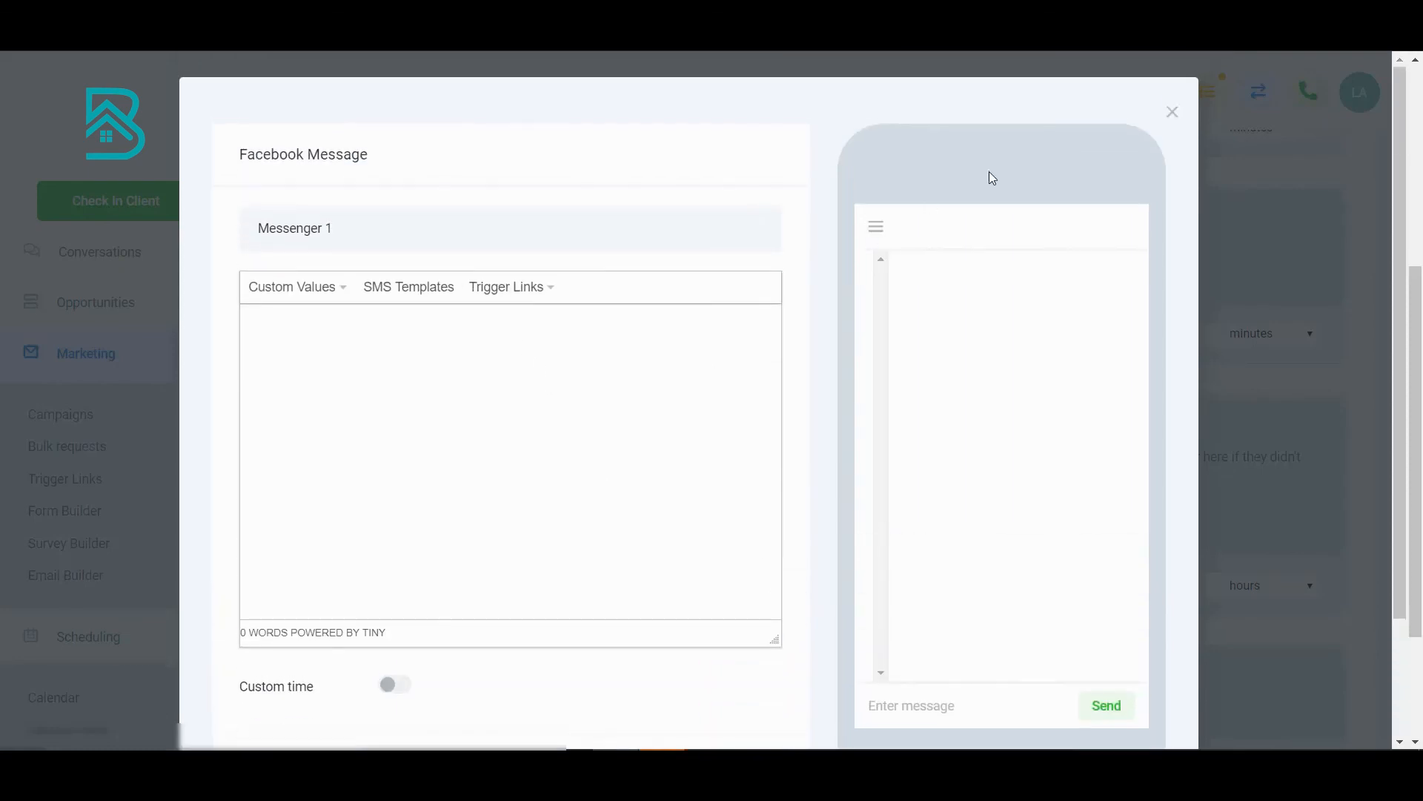
{"action": "left_click", "coordinate": [1172, 114]}
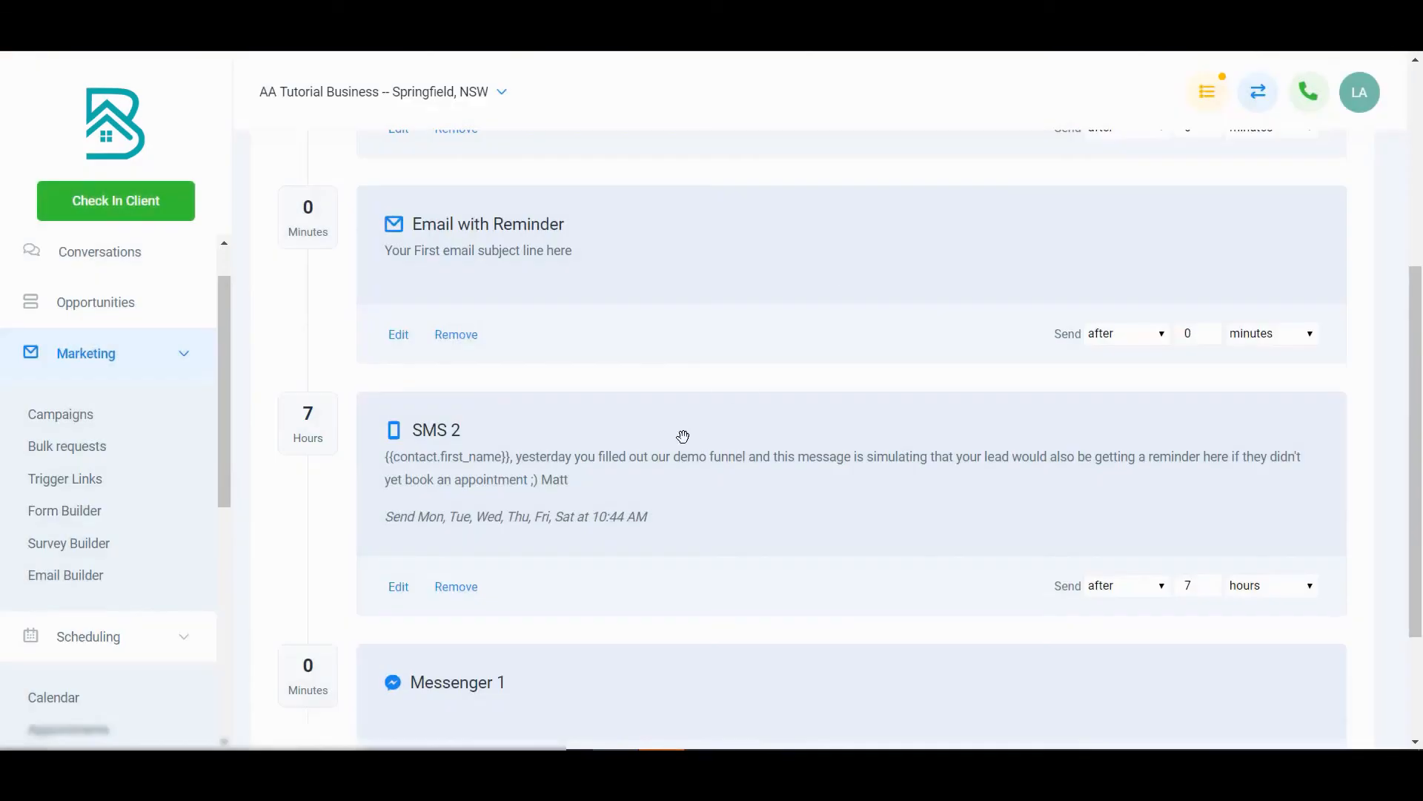
{"action": "scroll", "coordinate": [482, 641], "scroll_direction": "down", "scroll_amount": 3}
{"action": "left_click", "coordinate": [458, 593]}
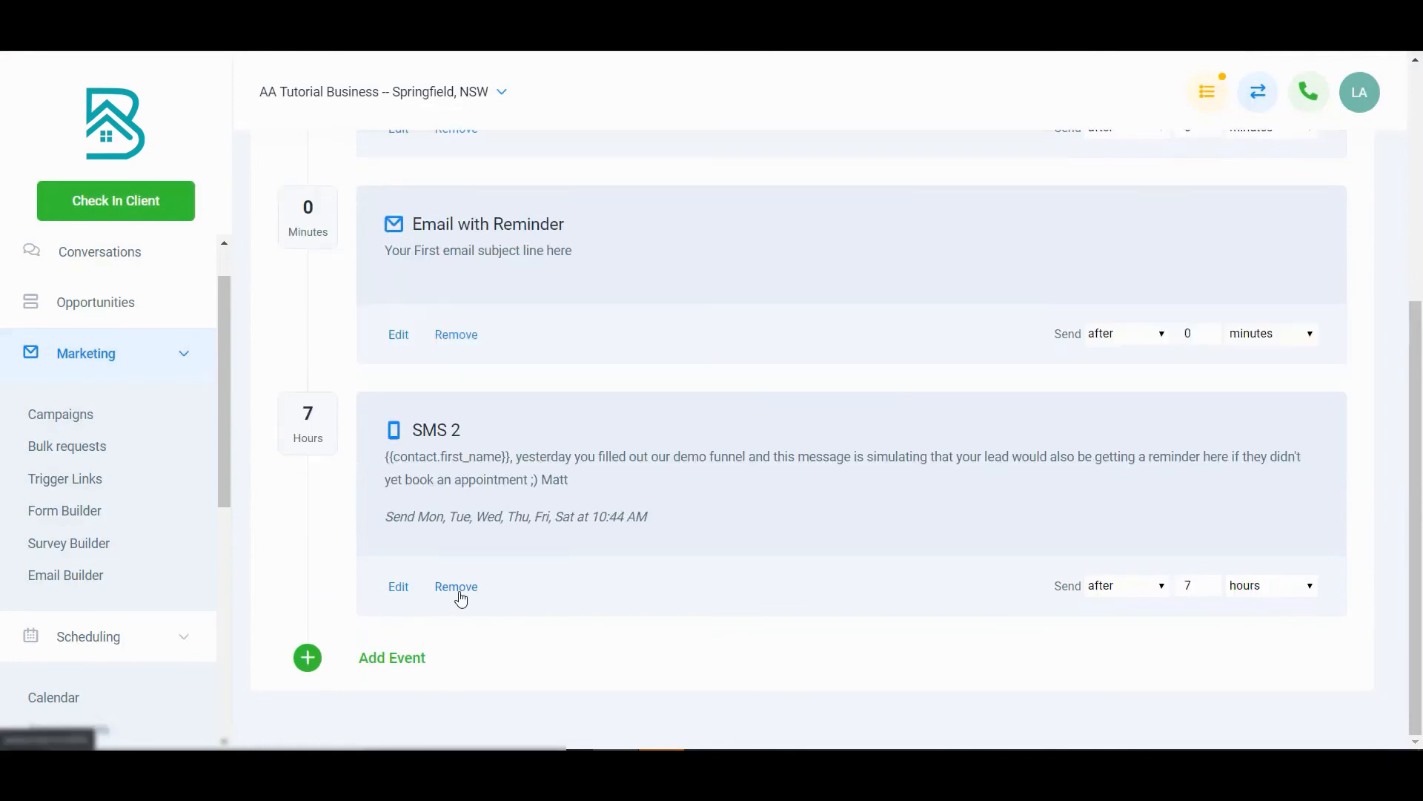
Add a Call event after SMS 2, leaving its timeout empty and custom time off
{"action": "left_click", "coordinate": [389, 660]}
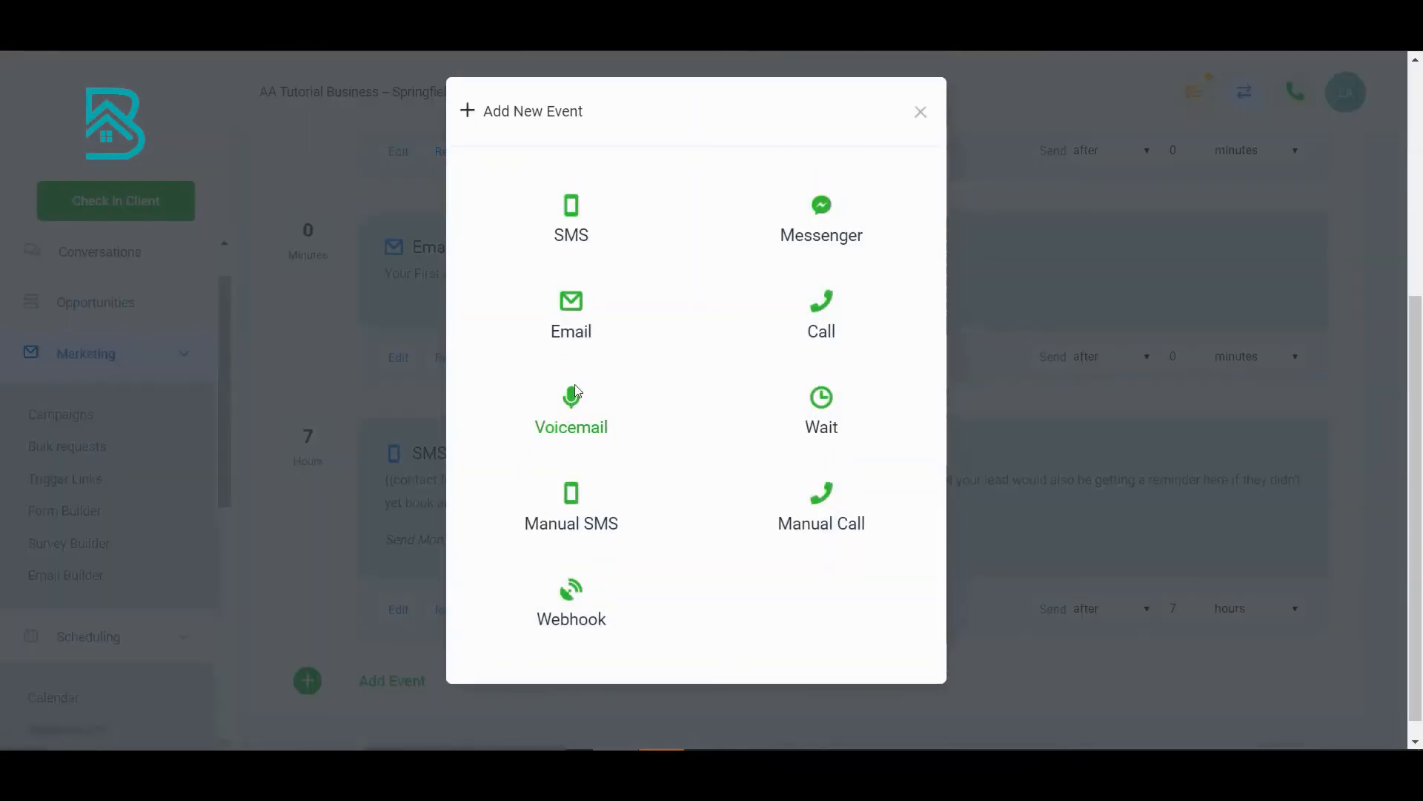
{"action": "left_click", "coordinate": [821, 315]}
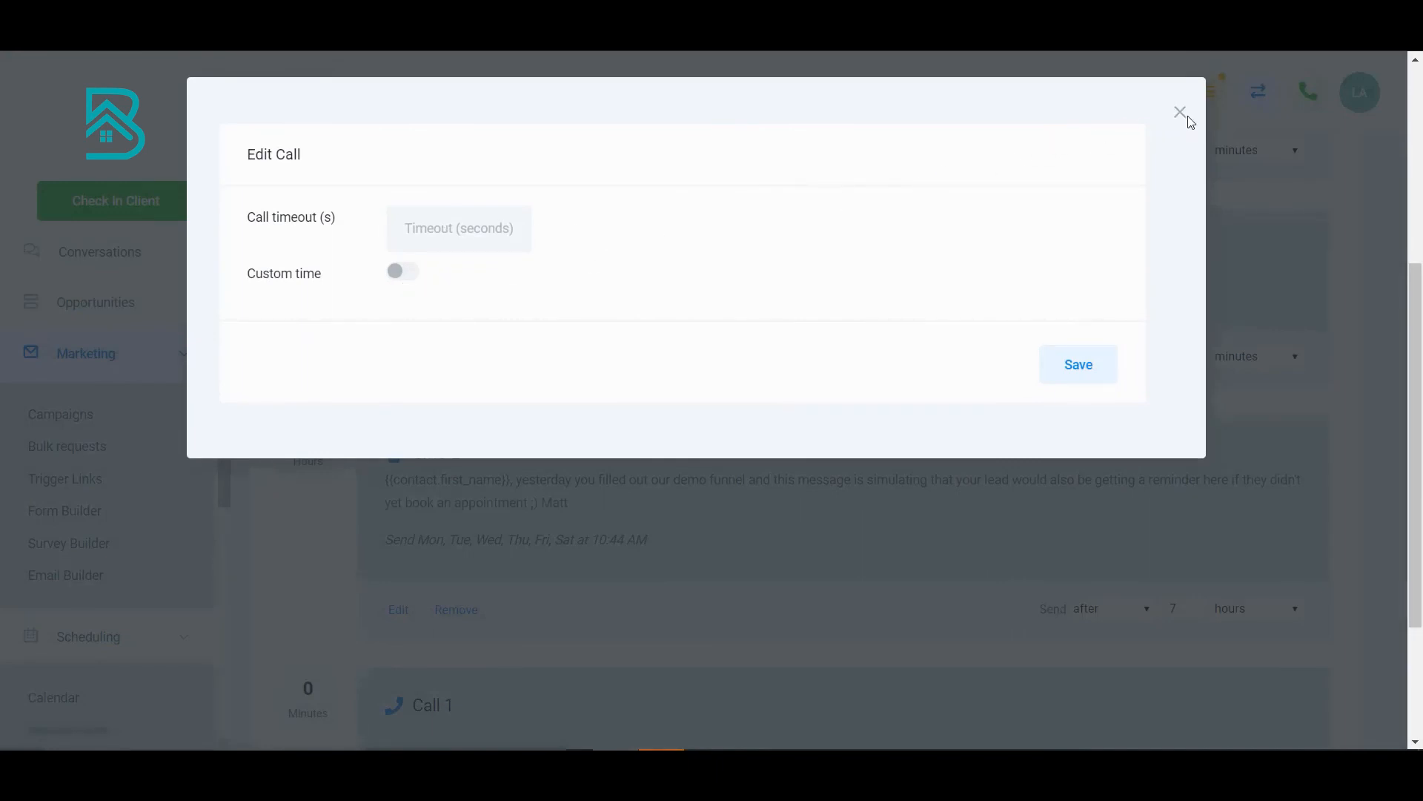
{"action": "left_click", "coordinate": [1078, 362]}
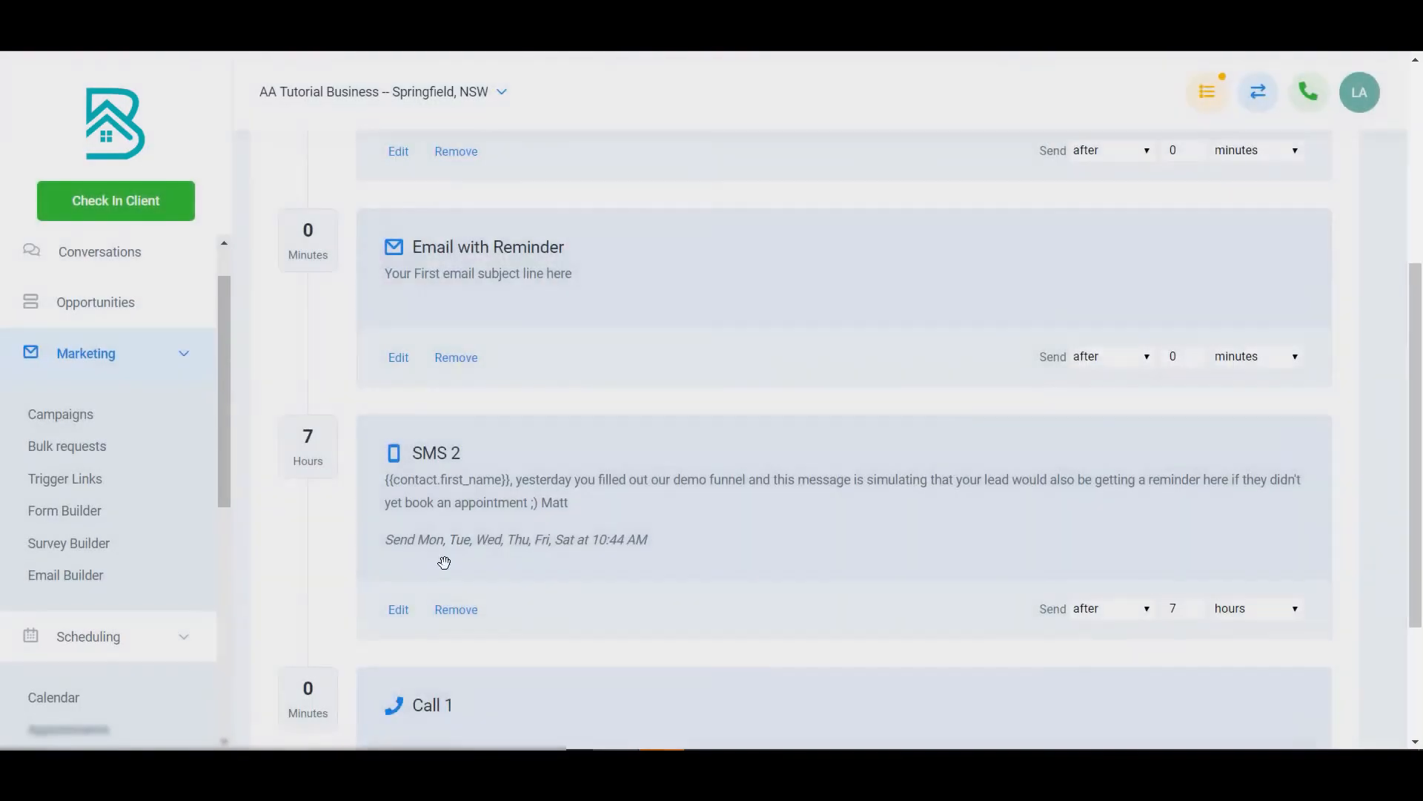
Add a Voicemail event after Call 1 without uploading a voicemail file
{"action": "scroll", "coordinate": [445, 564], "scroll_direction": "down", "scroll_amount": 3}
{"action": "left_click", "coordinate": [385, 658]}
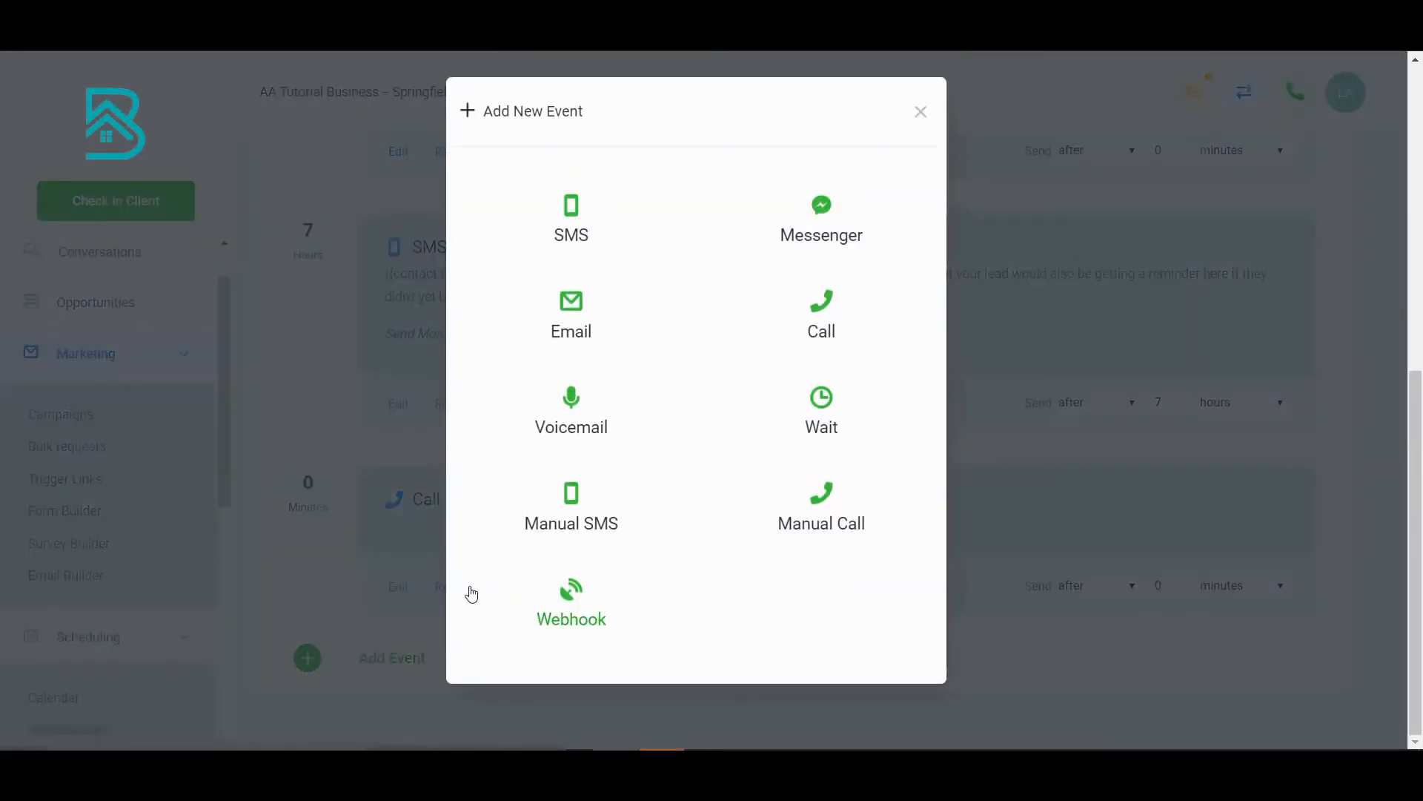
{"action": "left_click", "coordinate": [580, 409]}
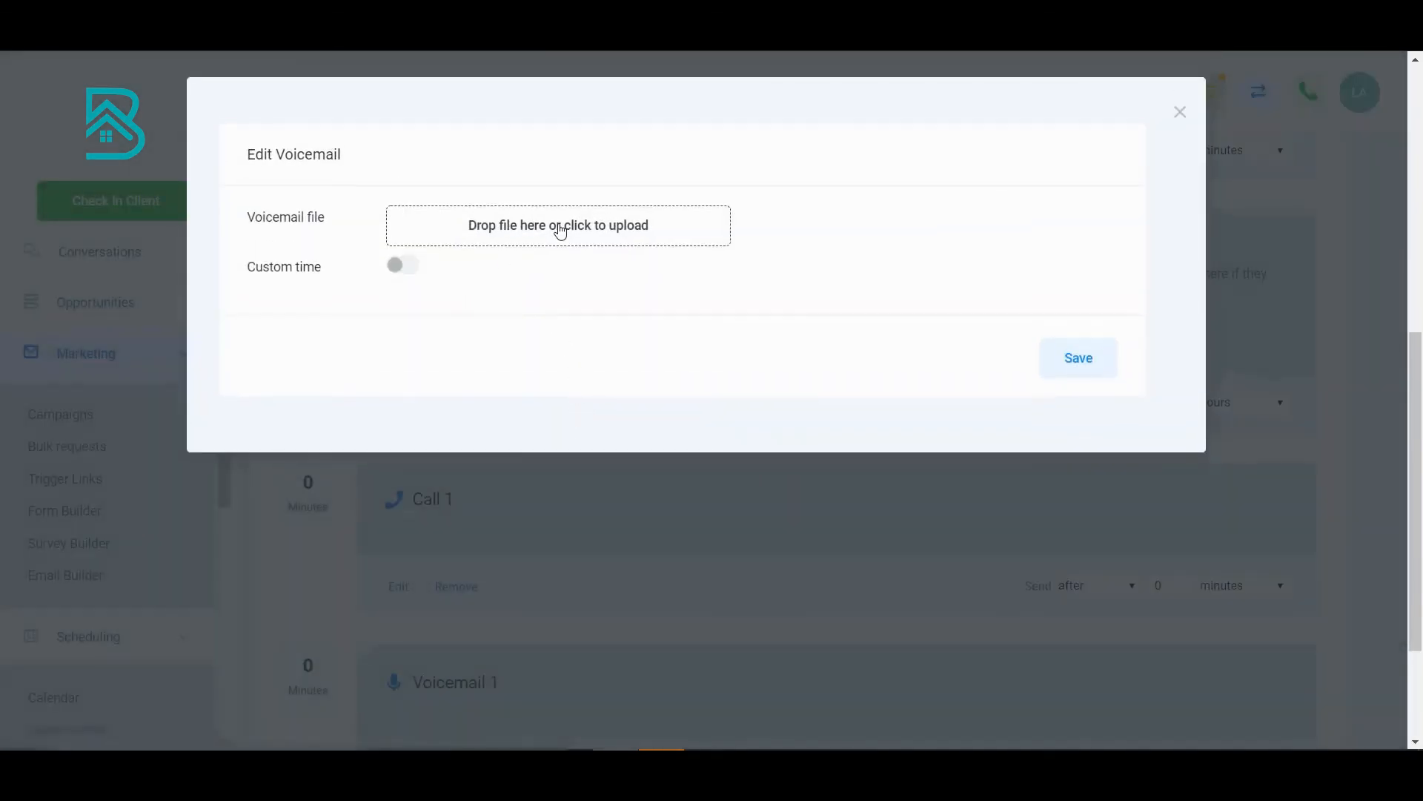
{"action": "left_click", "coordinate": [1181, 119]}
Add a Wait event after Voicemail 1 of 30 minutes, allowing it to resume on Saturday and Sunday too, and save it
{"action": "scroll", "coordinate": [398, 652], "scroll_direction": "down", "scroll_amount": 3}
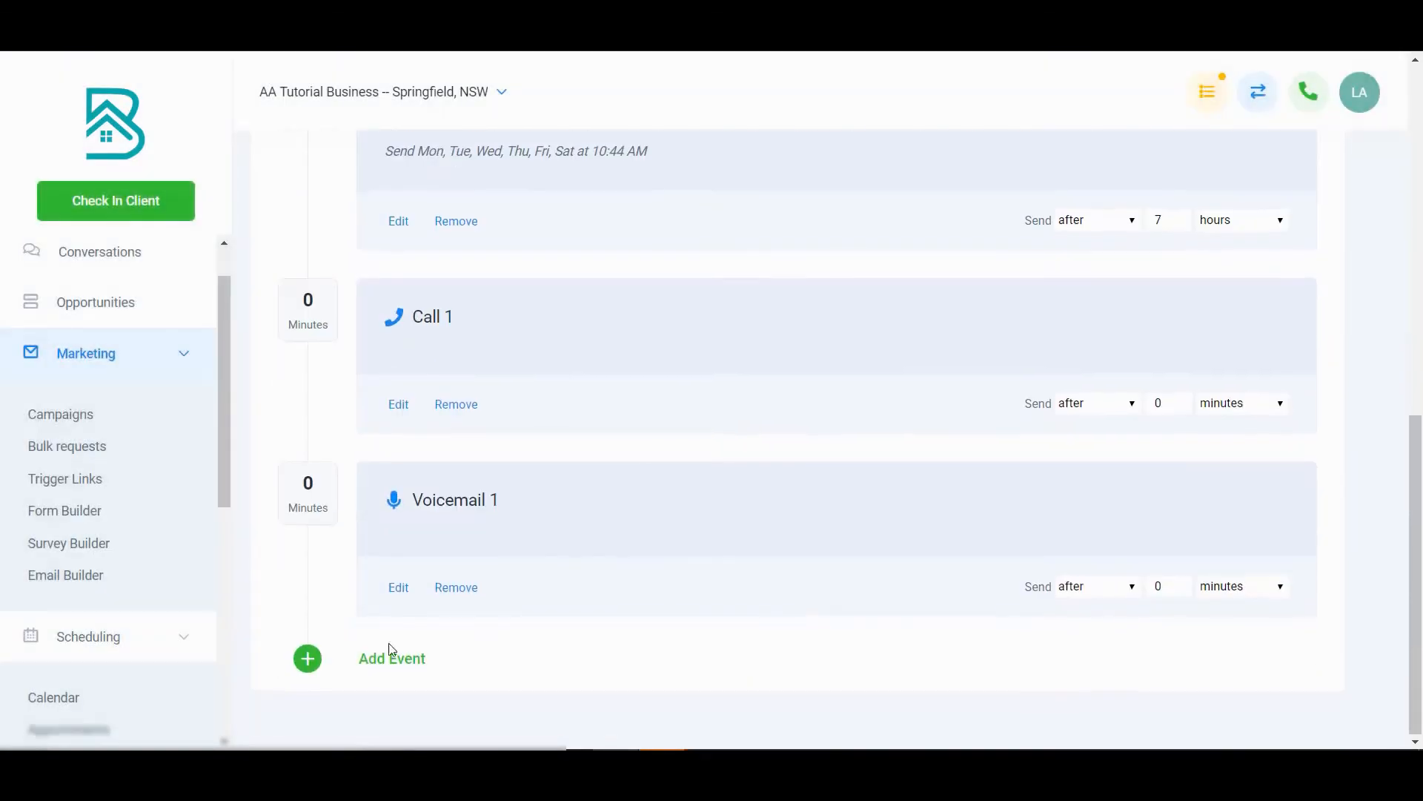
{"action": "left_click", "coordinate": [406, 658]}
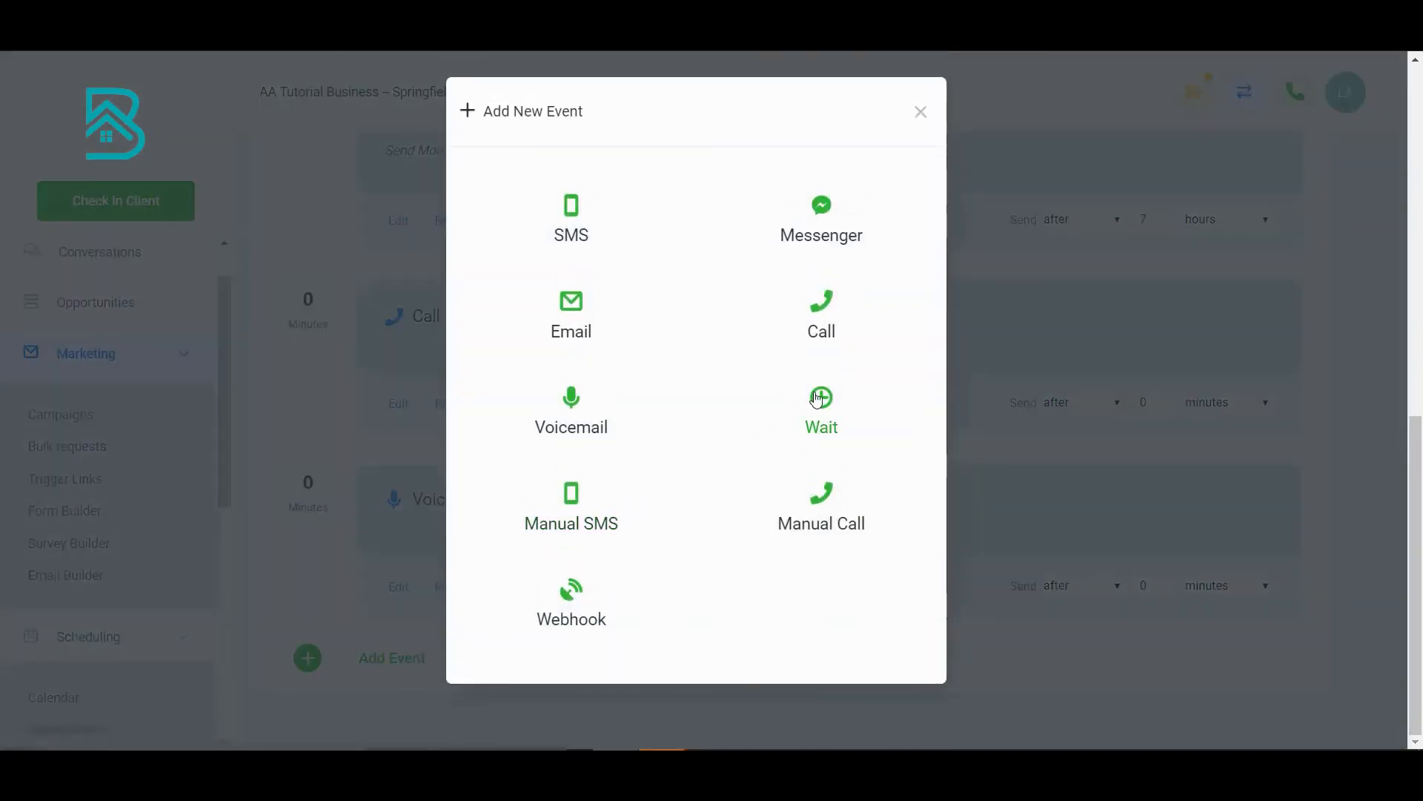
{"action": "left_click", "coordinate": [816, 396]}
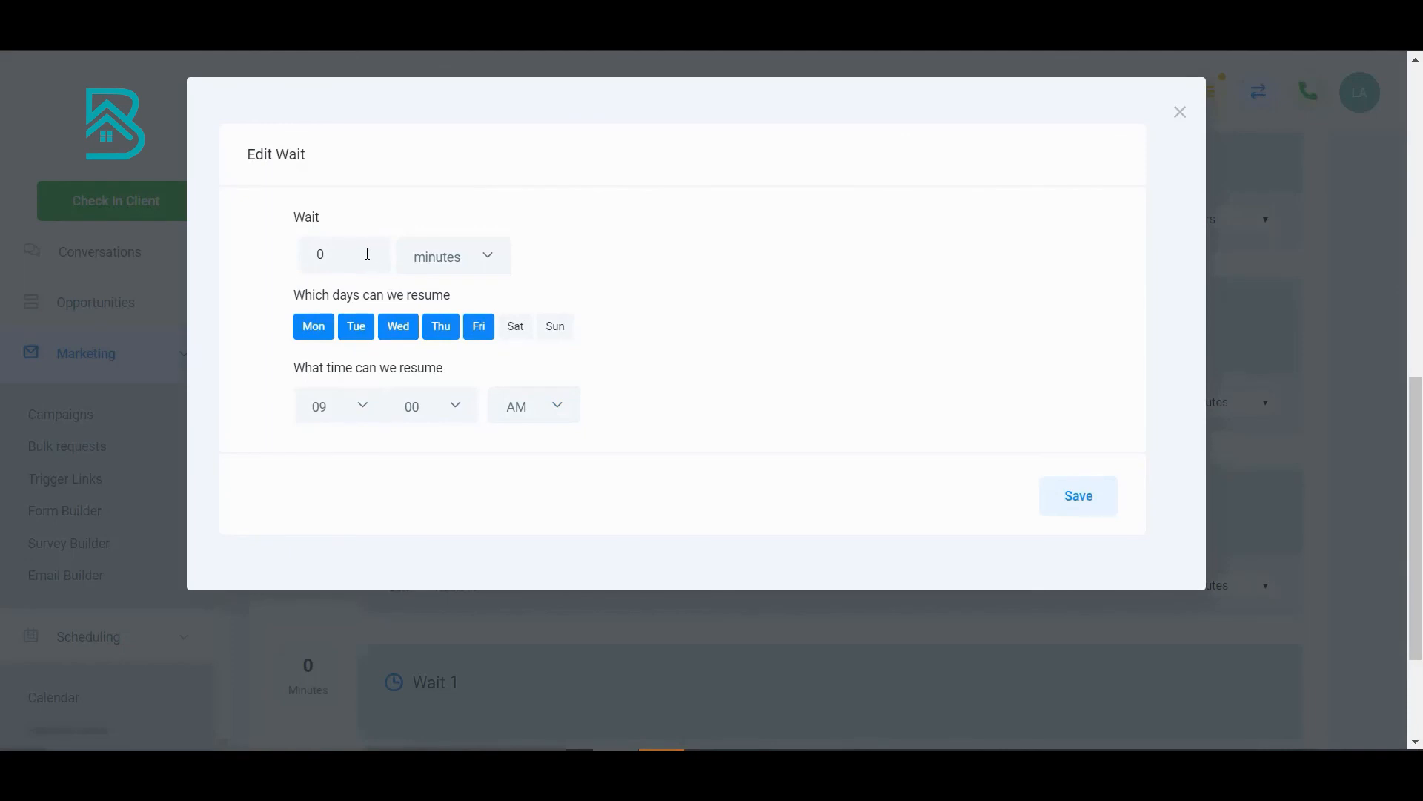
{"action": "type", "text": "30"}
{"action": "left_click", "coordinate": [513, 327]}
{"action": "left_click", "coordinate": [558, 327]}
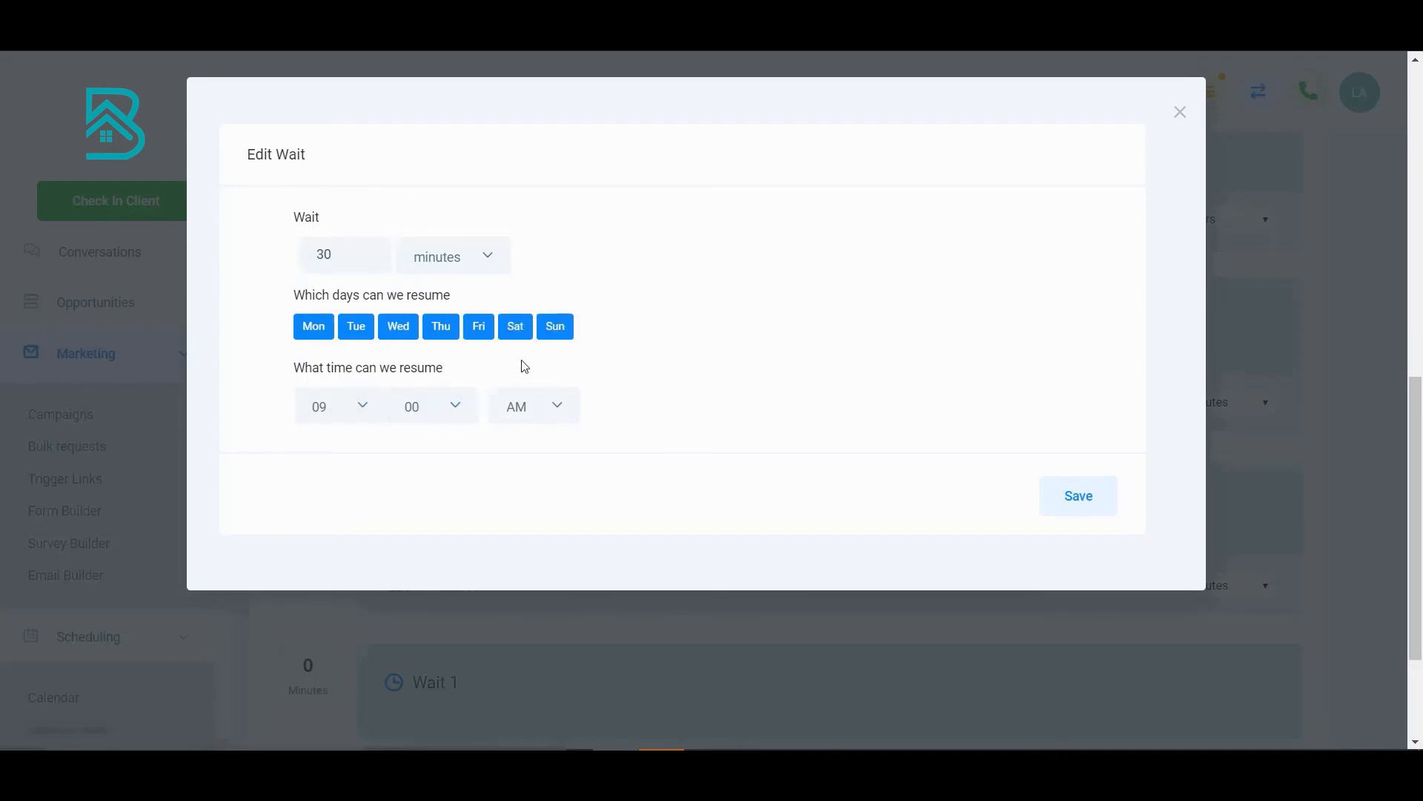
{"action": "left_click", "coordinate": [1067, 496]}
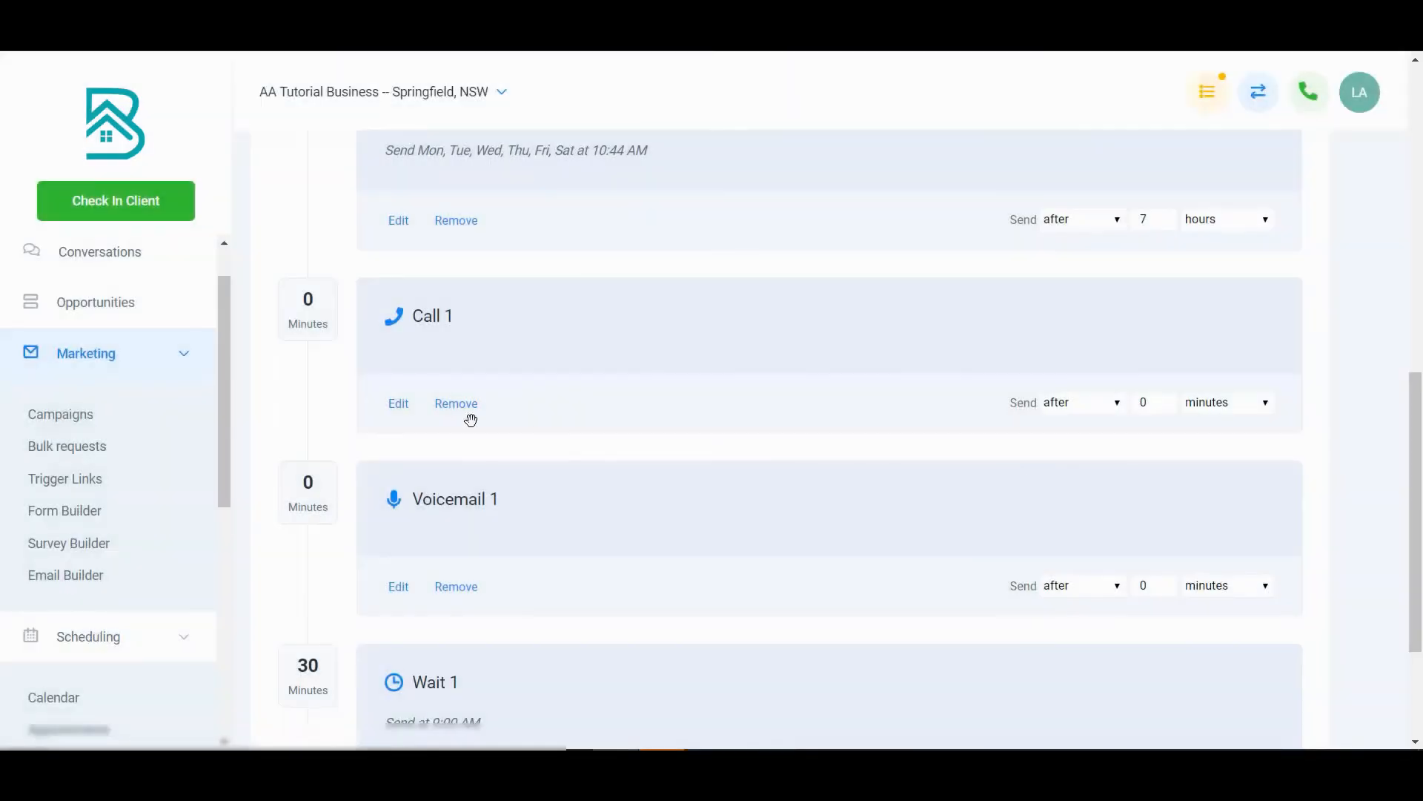
Add a Manual SMS event after Wait 1, leaving its message empty and custom time off, and save it
{"action": "scroll", "coordinate": [397, 416], "scroll_direction": "down", "scroll_amount": 3}
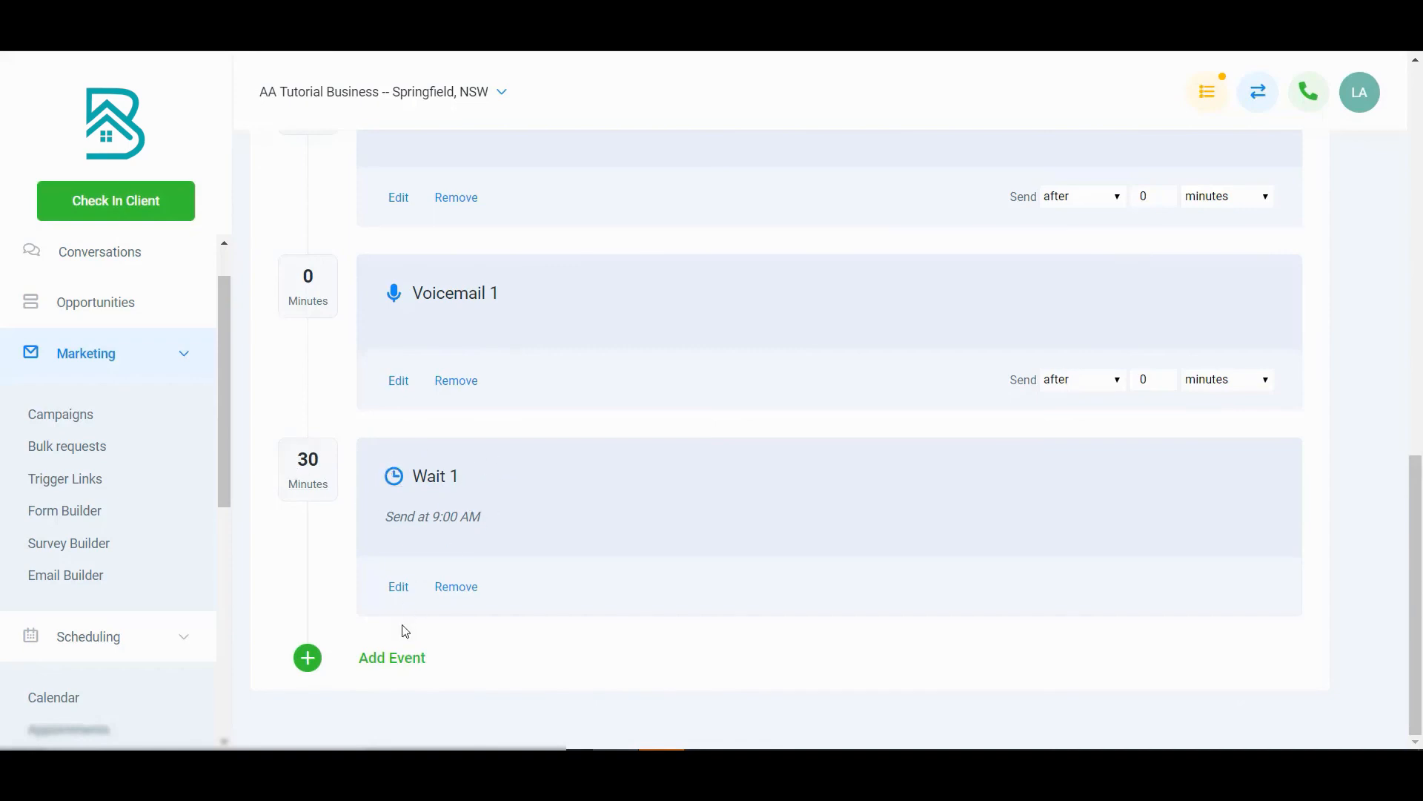
{"action": "left_click", "coordinate": [396, 658]}
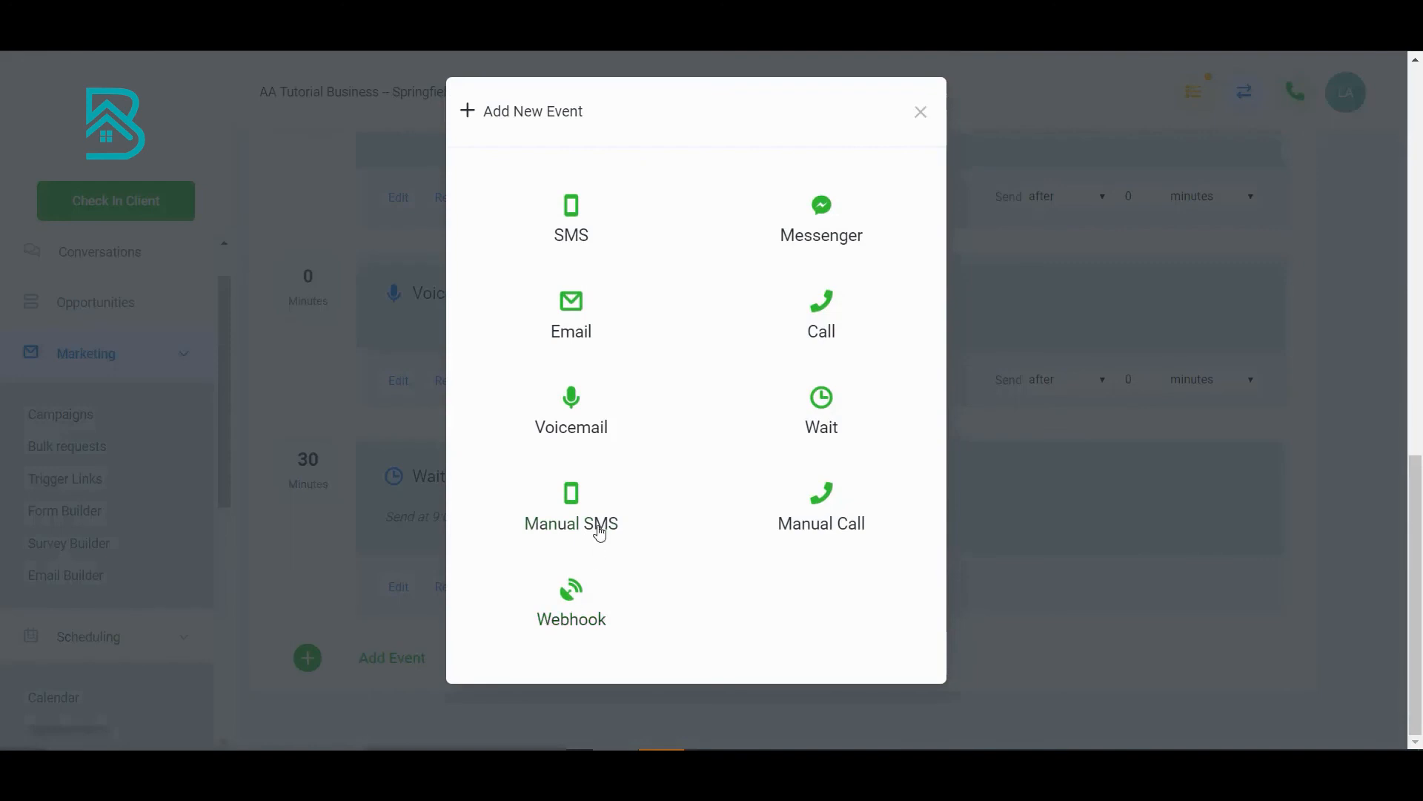
{"action": "left_click", "coordinate": [569, 499]}
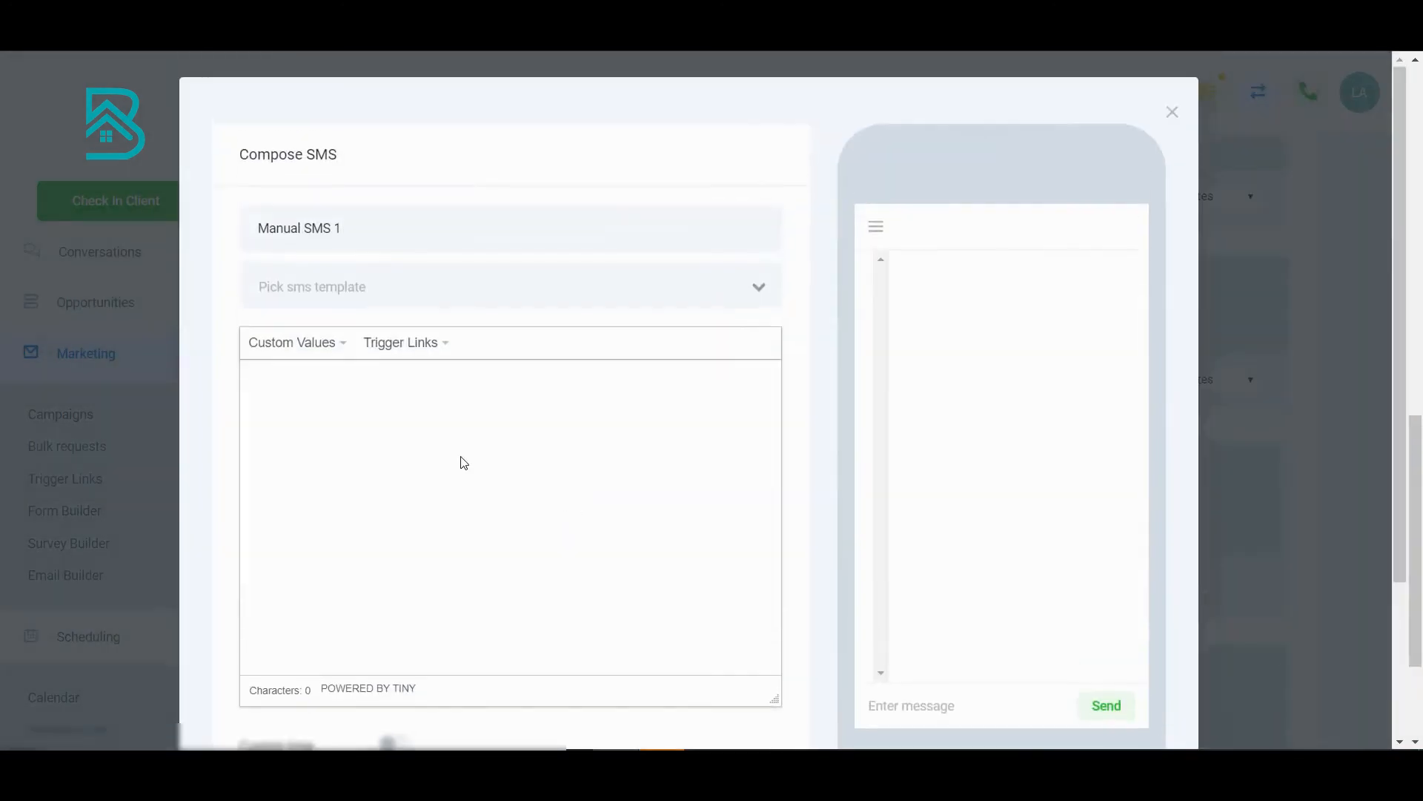
{"action": "scroll", "coordinate": [539, 475], "scroll_direction": "down", "scroll_amount": 3}
{"action": "scroll", "coordinate": [540, 475], "scroll_direction": "up", "scroll_amount": 2}
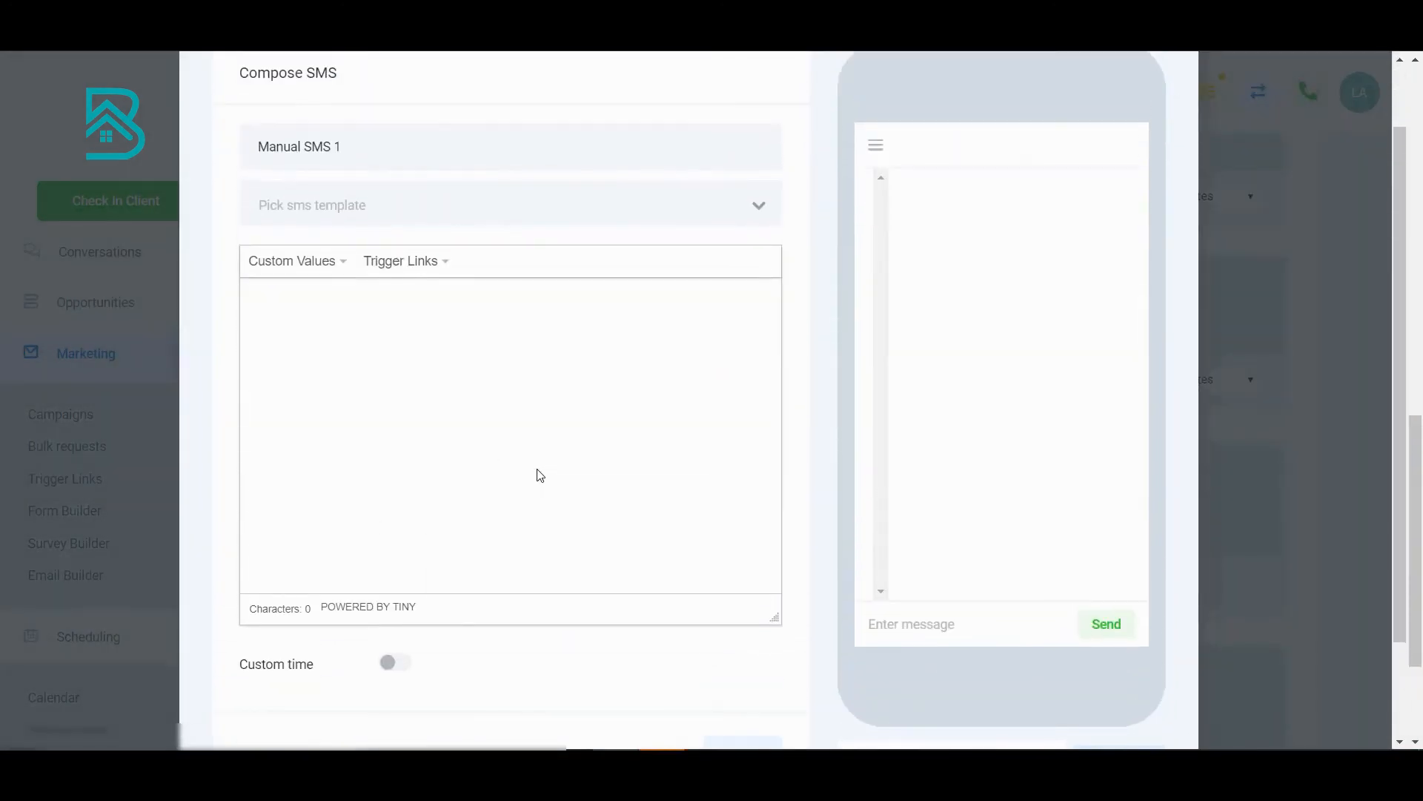
{"action": "scroll", "coordinate": [540, 476], "scroll_direction": "down", "scroll_amount": 2}
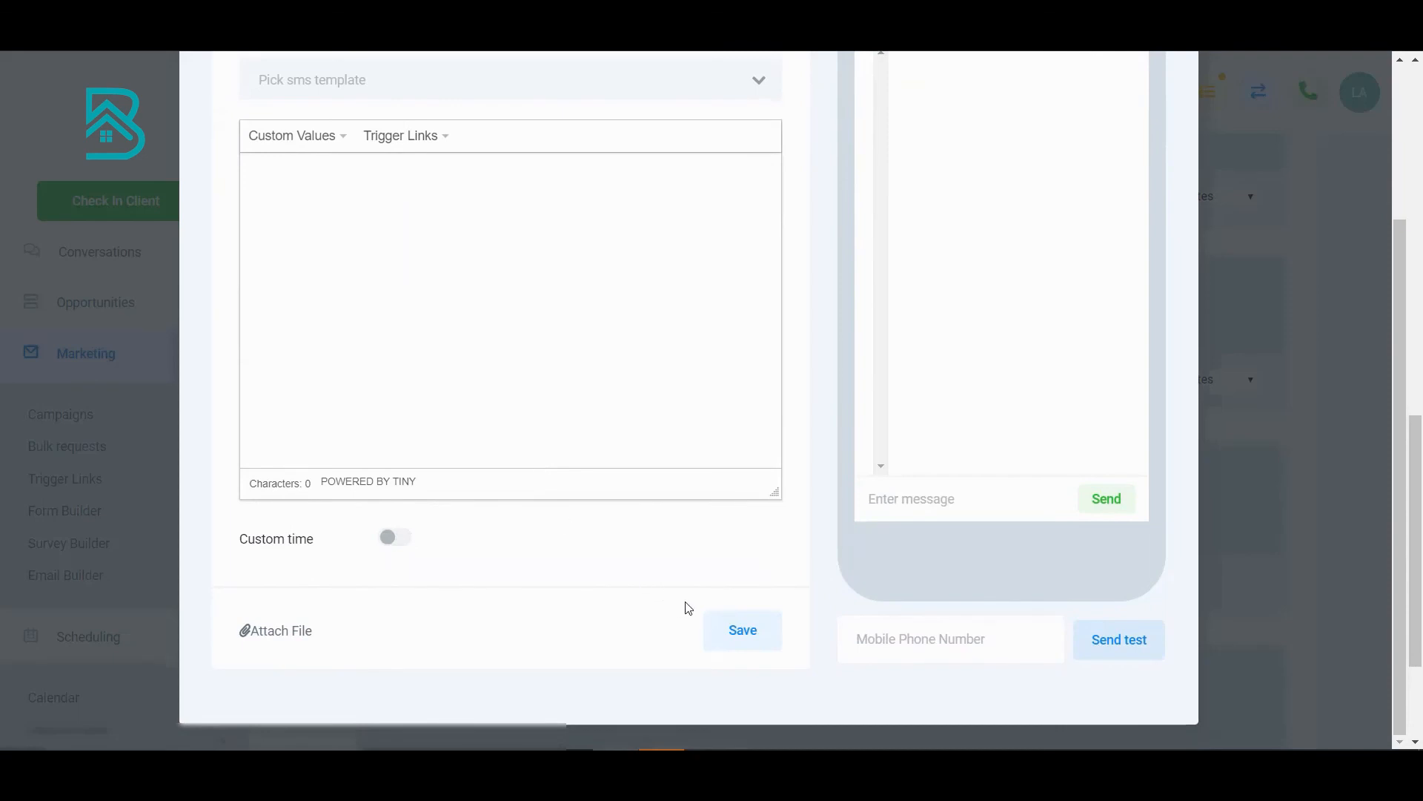
{"action": "left_click", "coordinate": [739, 629]}
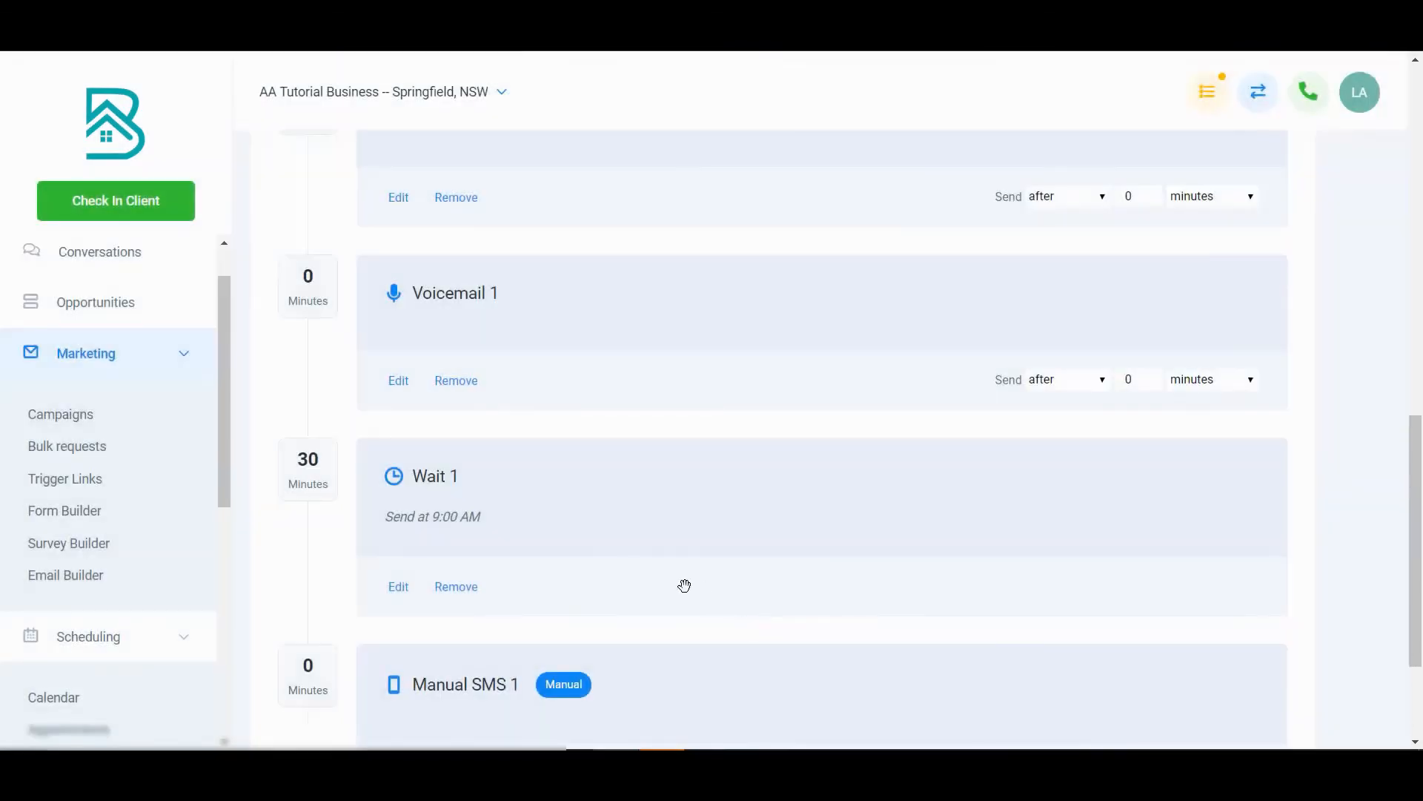
Add a Manual Call event after Manual SMS 1
{"action": "scroll", "coordinate": [684, 586], "scroll_direction": "down", "scroll_amount": 3}
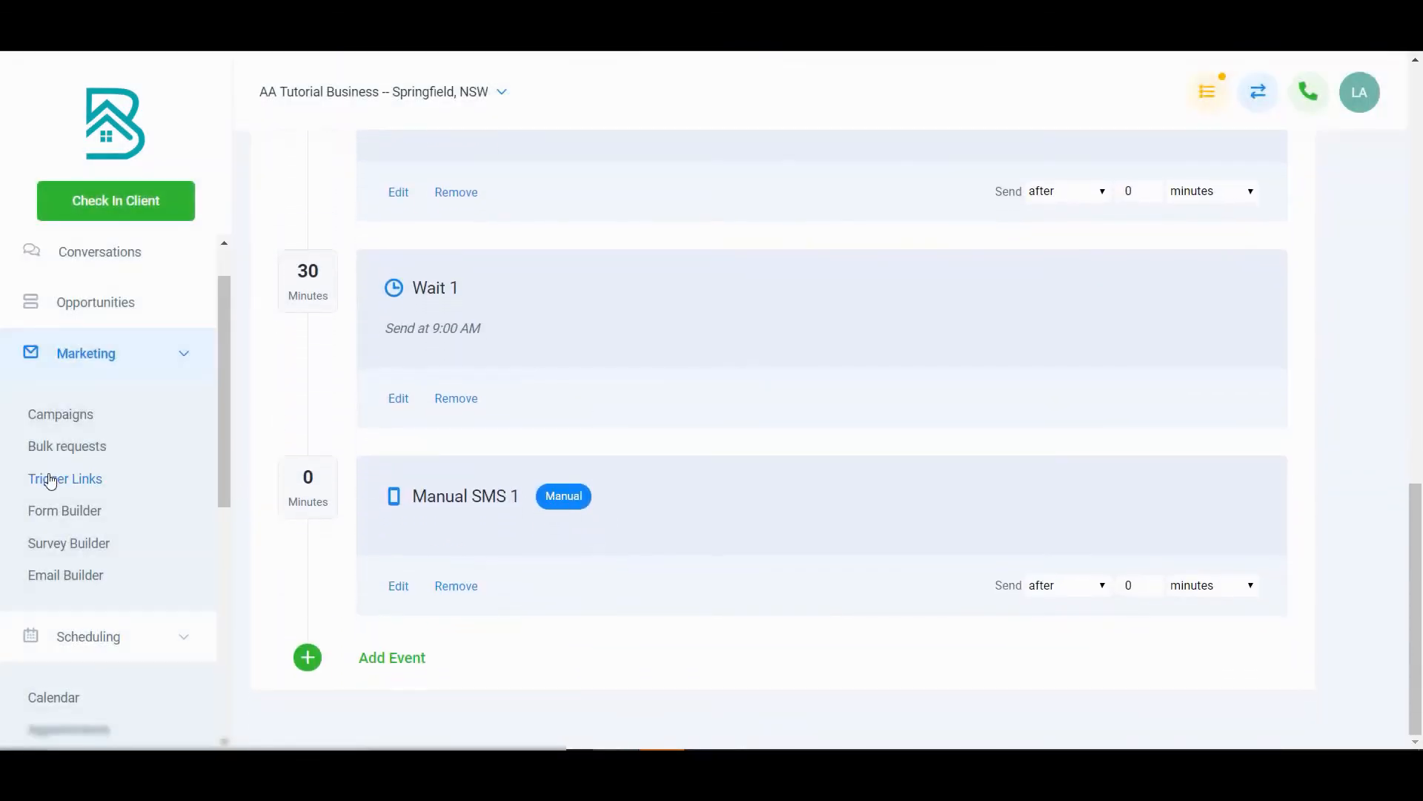
{"action": "scroll", "coordinate": [96, 487], "scroll_direction": "down", "scroll_amount": 5}
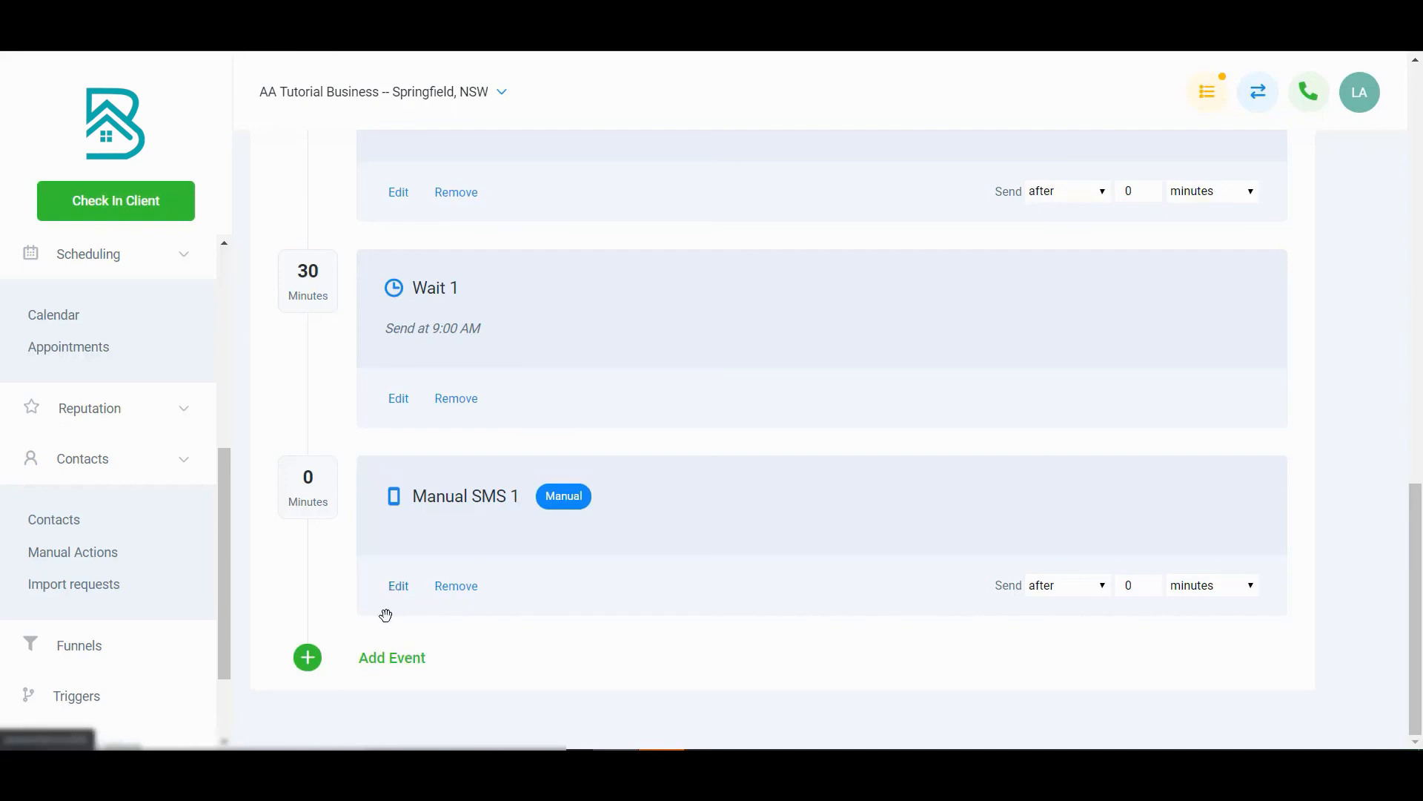
{"action": "left_click", "coordinate": [409, 660]}
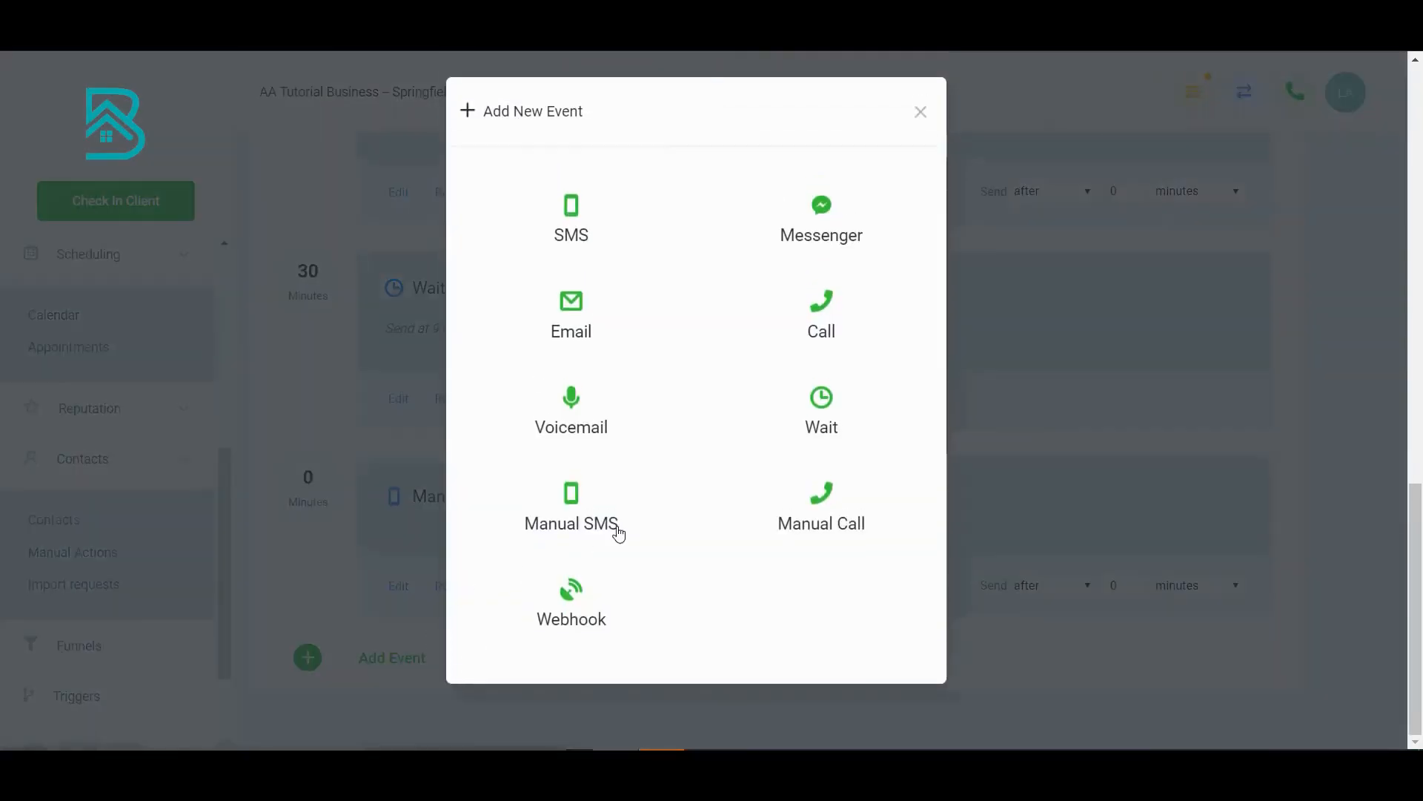
{"action": "left_click", "coordinate": [811, 496]}
{"action": "scroll", "coordinate": [610, 423], "scroll_direction": "down", "scroll_amount": 3}
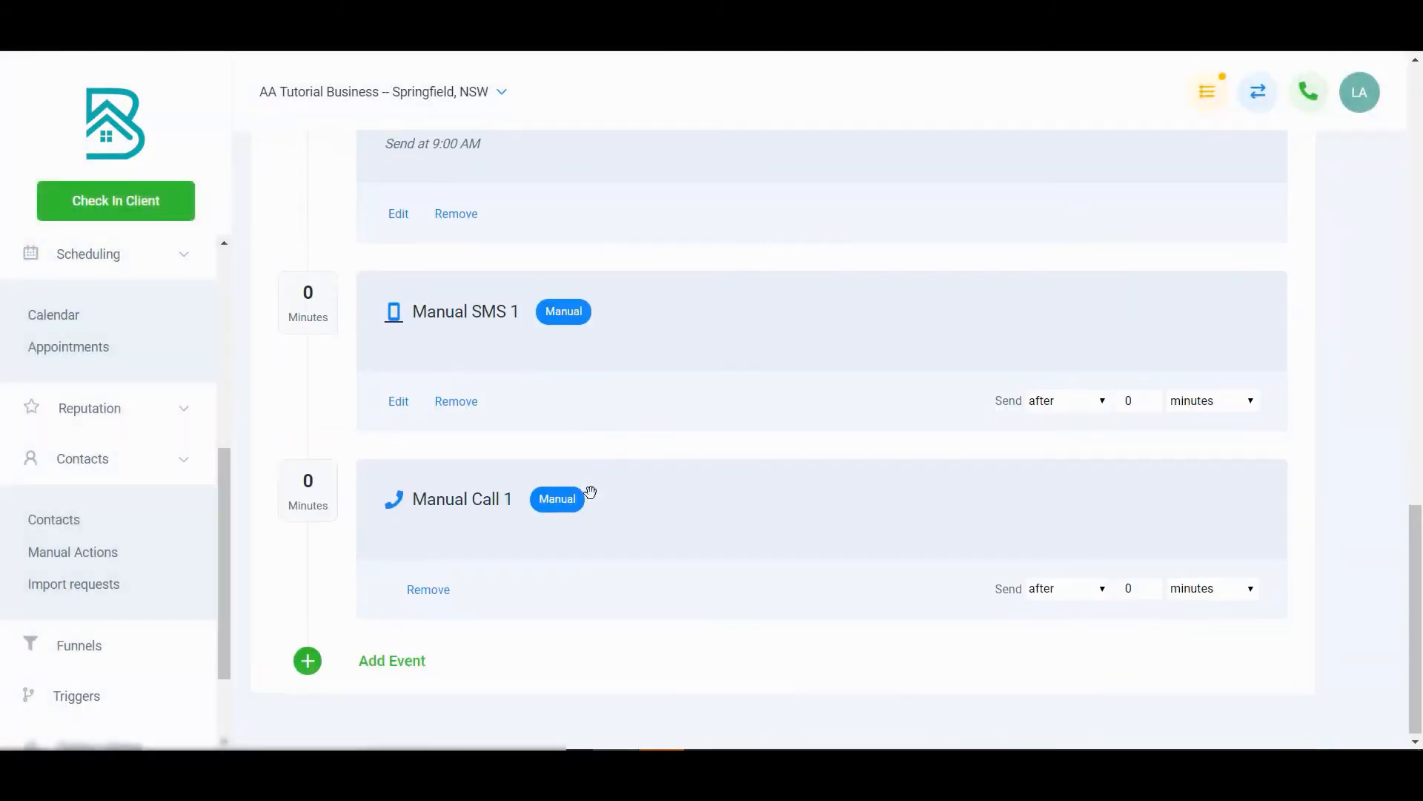
Add a Webhook event after Manual Call 1 and close its form without entering a URL
{"action": "left_click", "coordinate": [396, 659]}
{"action": "left_click", "coordinate": [567, 593]}
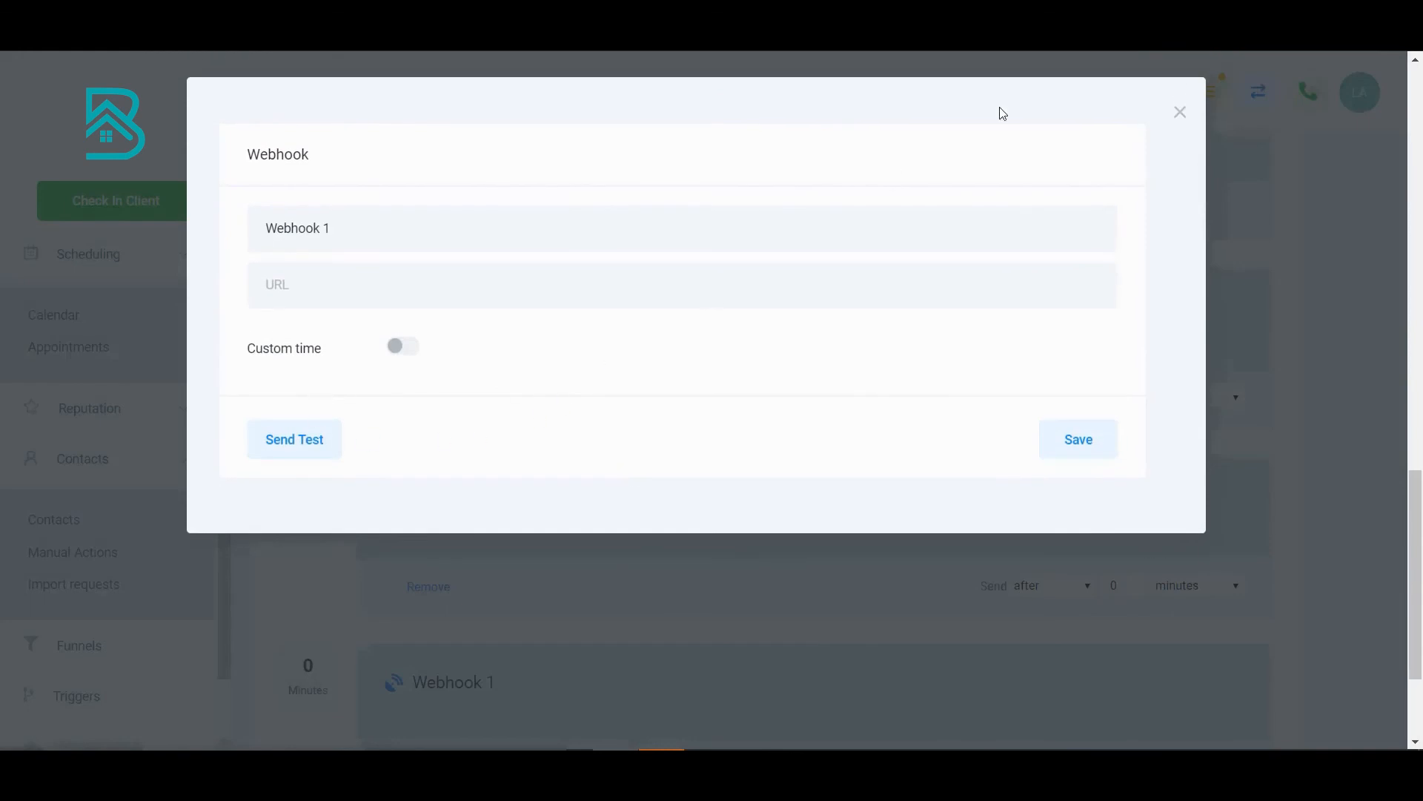
{"action": "left_click", "coordinate": [1181, 112]}
{"action": "scroll", "coordinate": [436, 553], "scroll_direction": "down", "scroll_amount": 3}
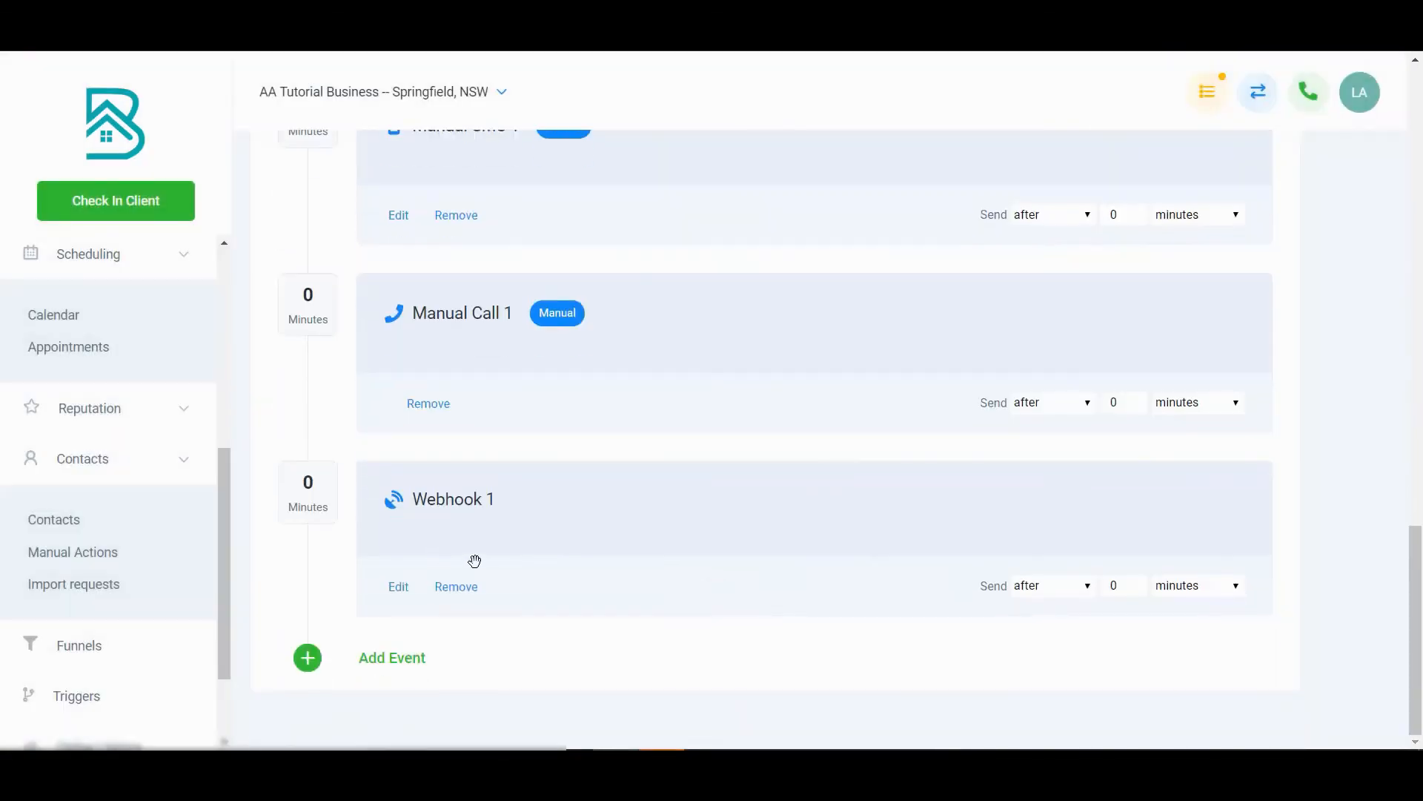
Return to the campaign list, open Appointment Call Confirmation 1 Time, and set its status to Published
{"action": "scroll", "coordinate": [474, 559], "scroll_direction": "up", "scroll_amount": 15}
{"action": "scroll", "coordinate": [474, 562], "scroll_direction": "up", "scroll_amount": 5}
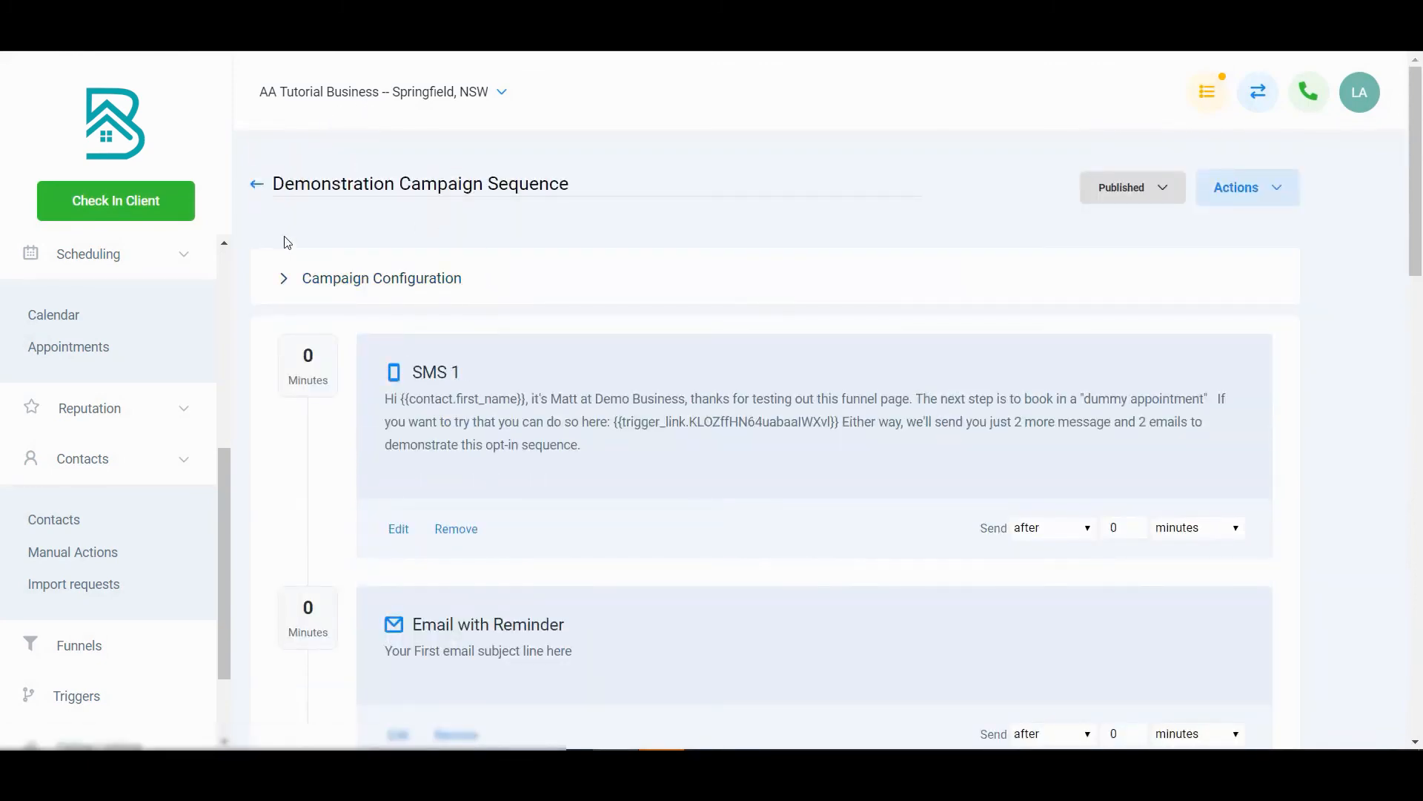
{"action": "left_click", "coordinate": [255, 191]}
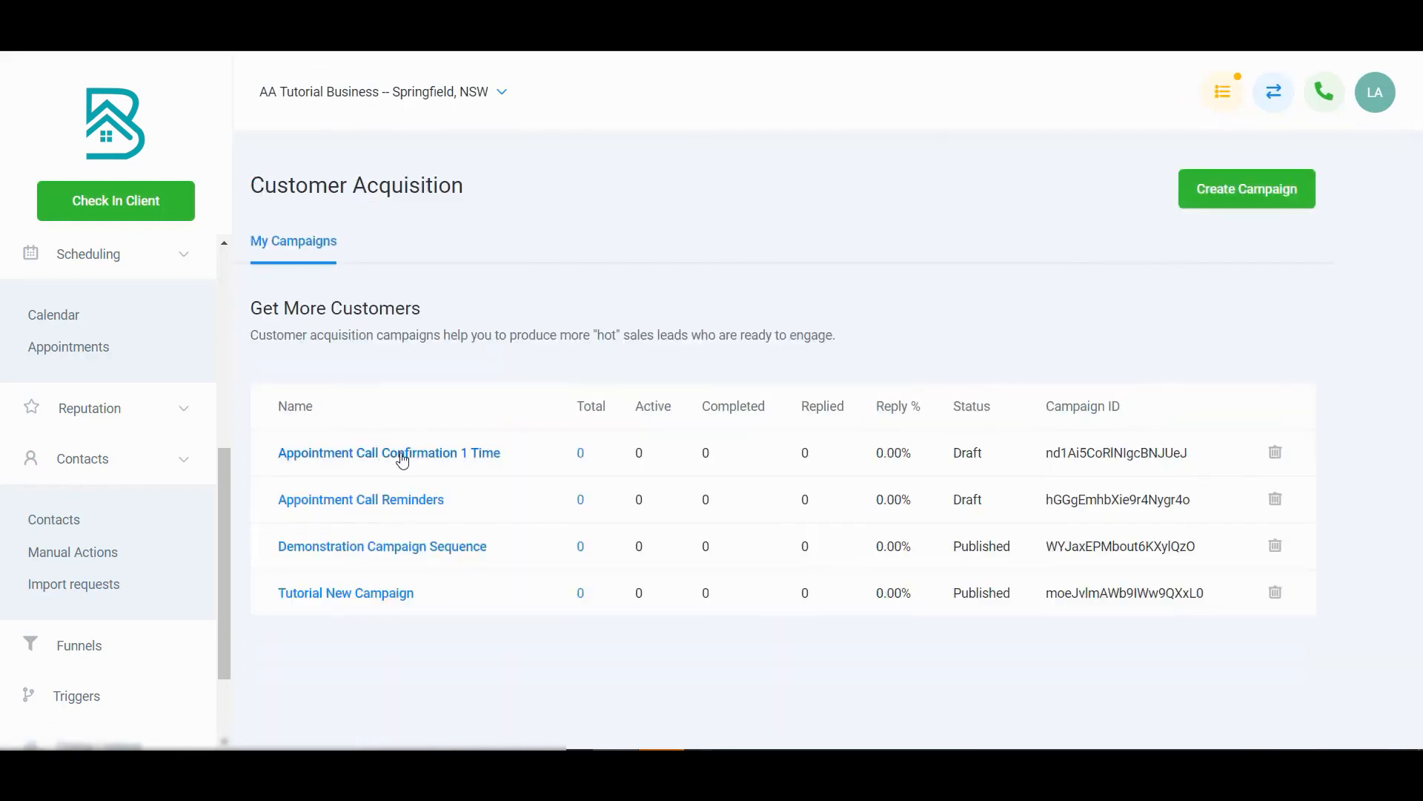
{"action": "left_click", "coordinate": [404, 454]}
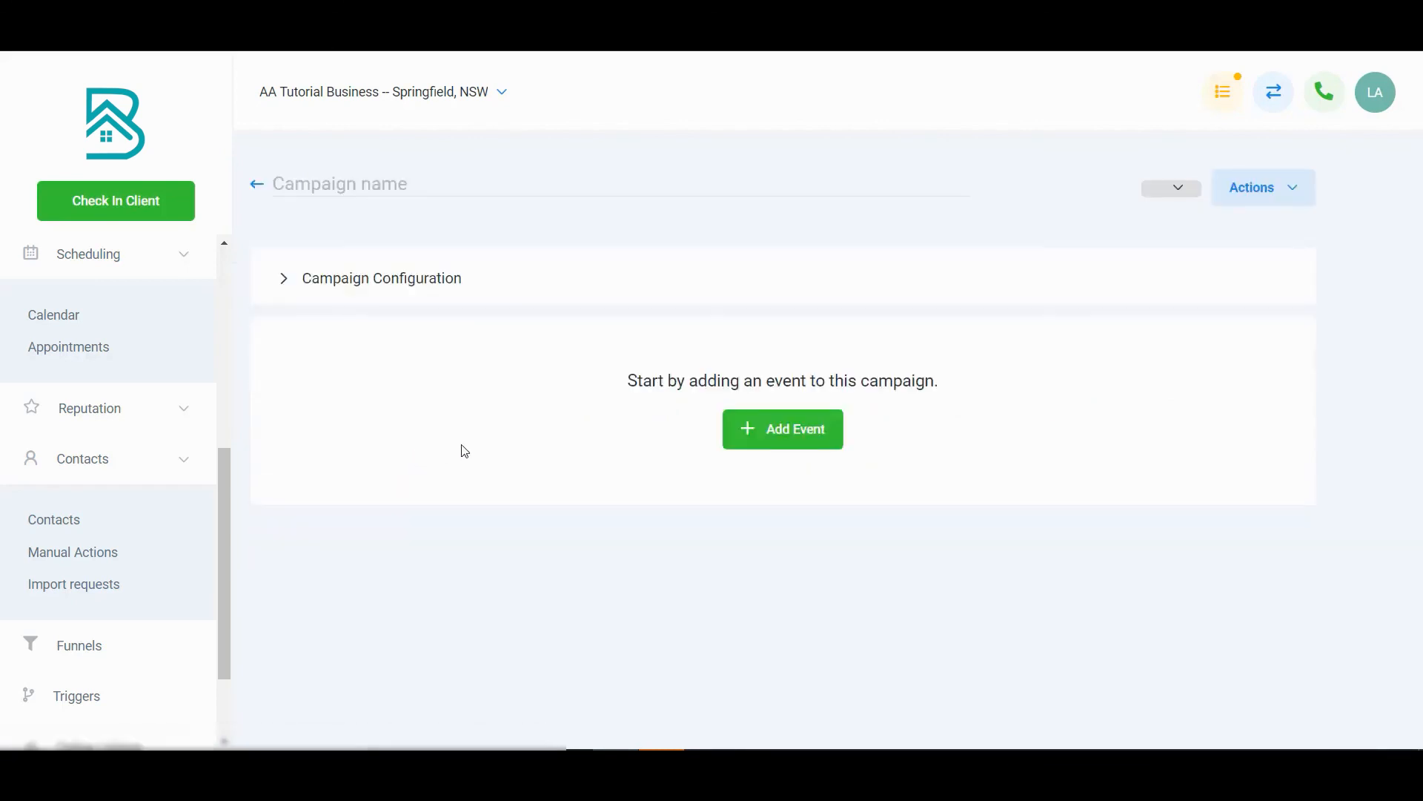
{"action": "left_click", "coordinate": [1148, 193]}
{"action": "left_click", "coordinate": [1154, 232]}
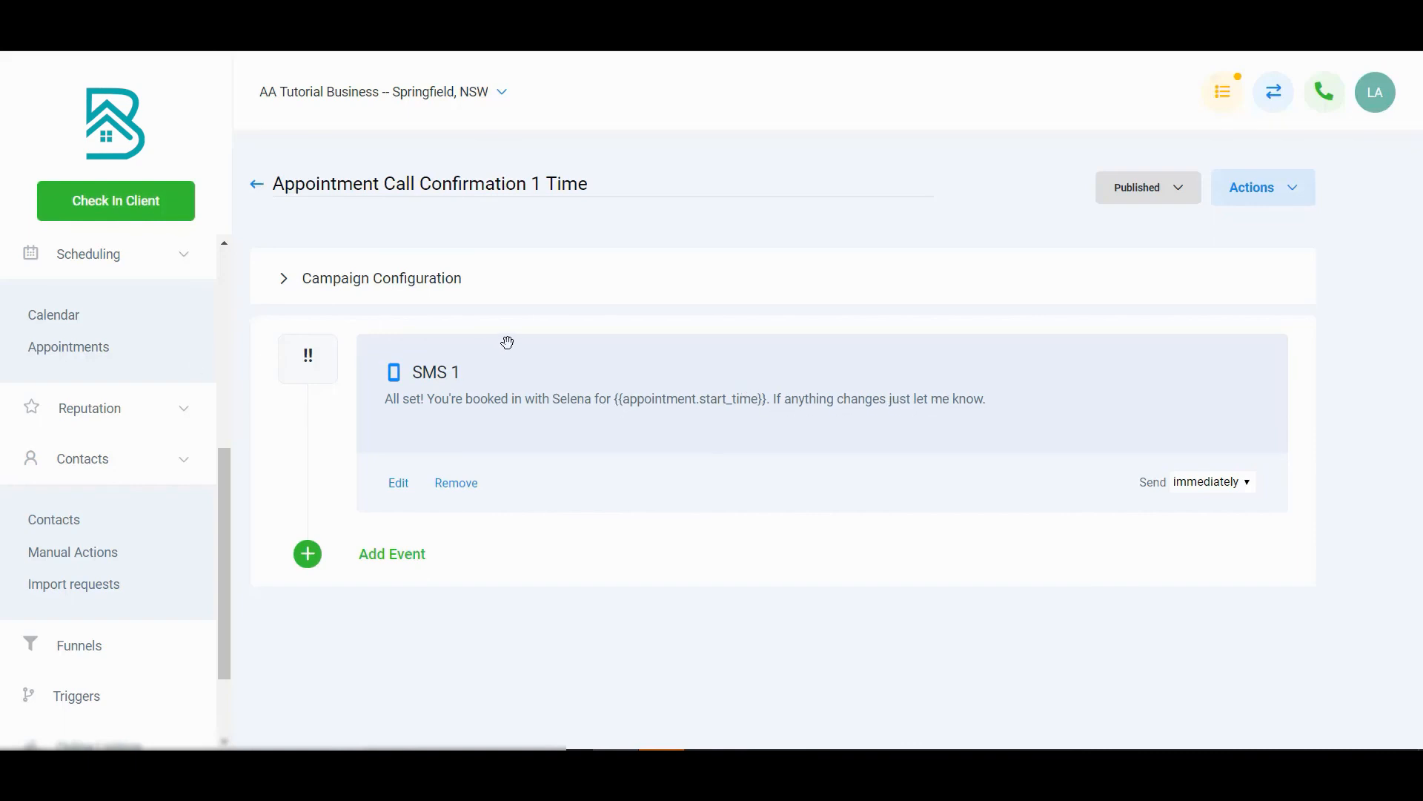
Look through the configuration options of the Appointment Call Confirmation 1 Time campaign and collapse them again
{"action": "left_click", "coordinate": [286, 280]}
{"action": "scroll", "coordinate": [452, 393], "scroll_direction": "down", "scroll_amount": 2}
{"action": "scroll", "coordinate": [450, 402], "scroll_direction": "down", "scroll_amount": 5}
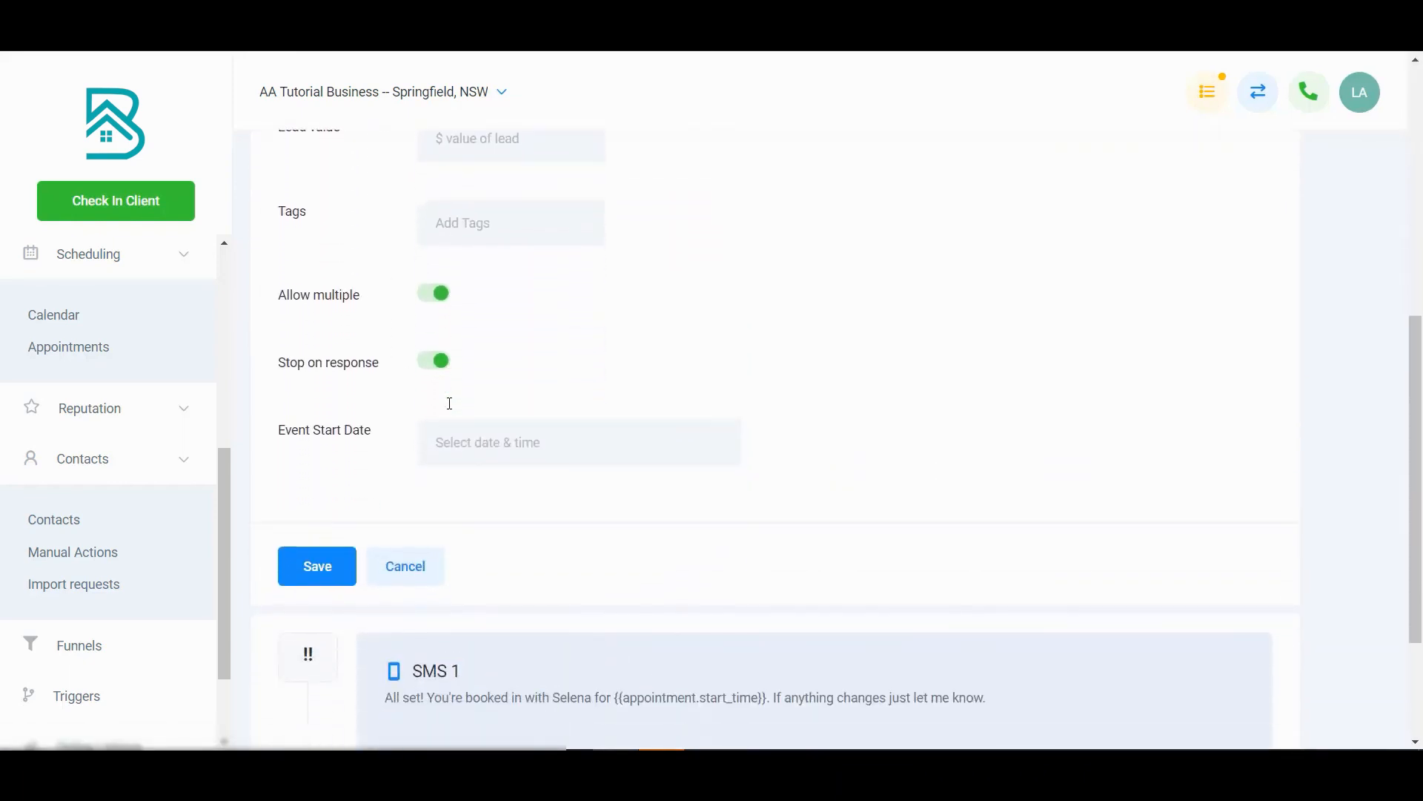
{"action": "scroll", "coordinate": [450, 403], "scroll_direction": "up", "scroll_amount": 7}
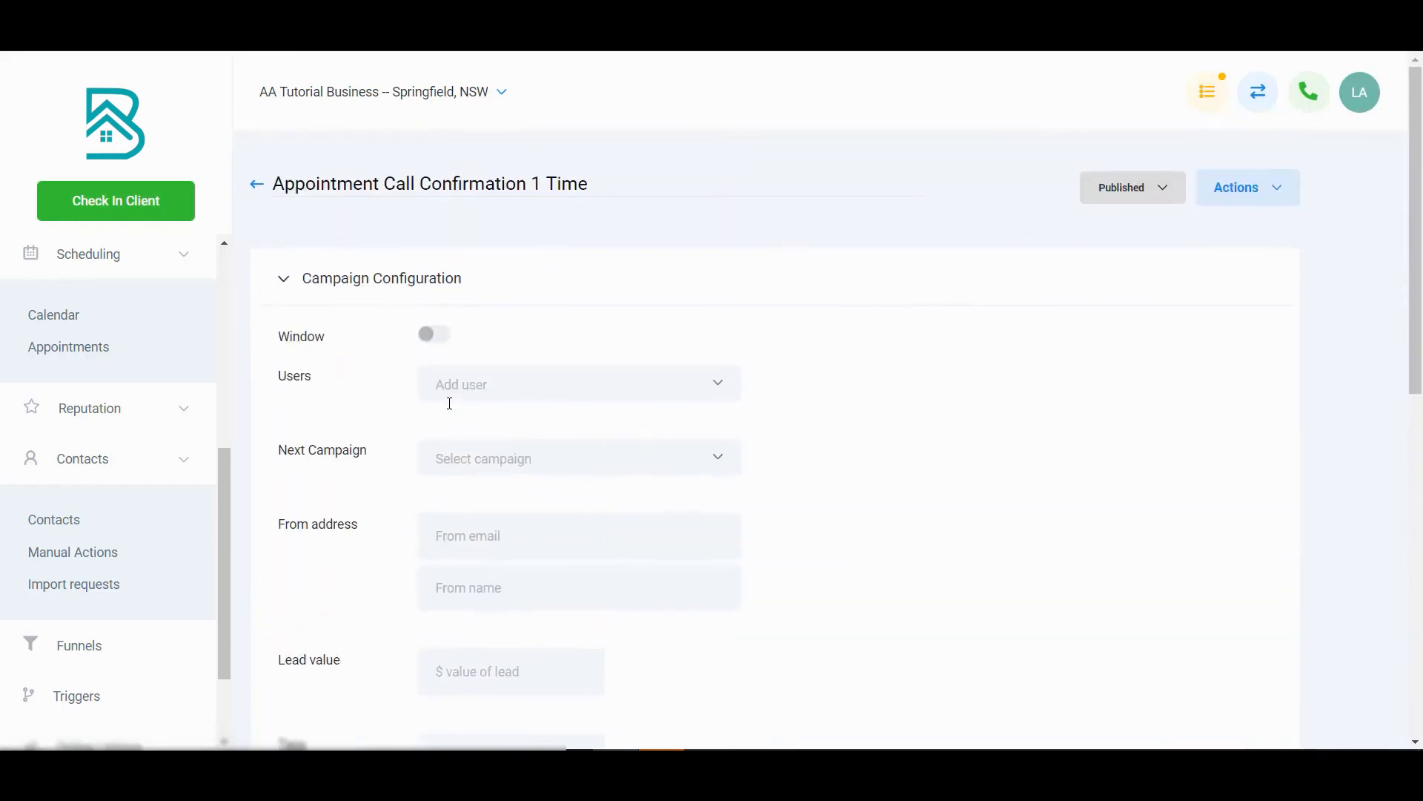
{"action": "left_click", "coordinate": [286, 279]}
Open the Appointment Call Reminders campaign and set SMS 1 to send 24 hours before the appointment
{"action": "left_click", "coordinate": [256, 189]}
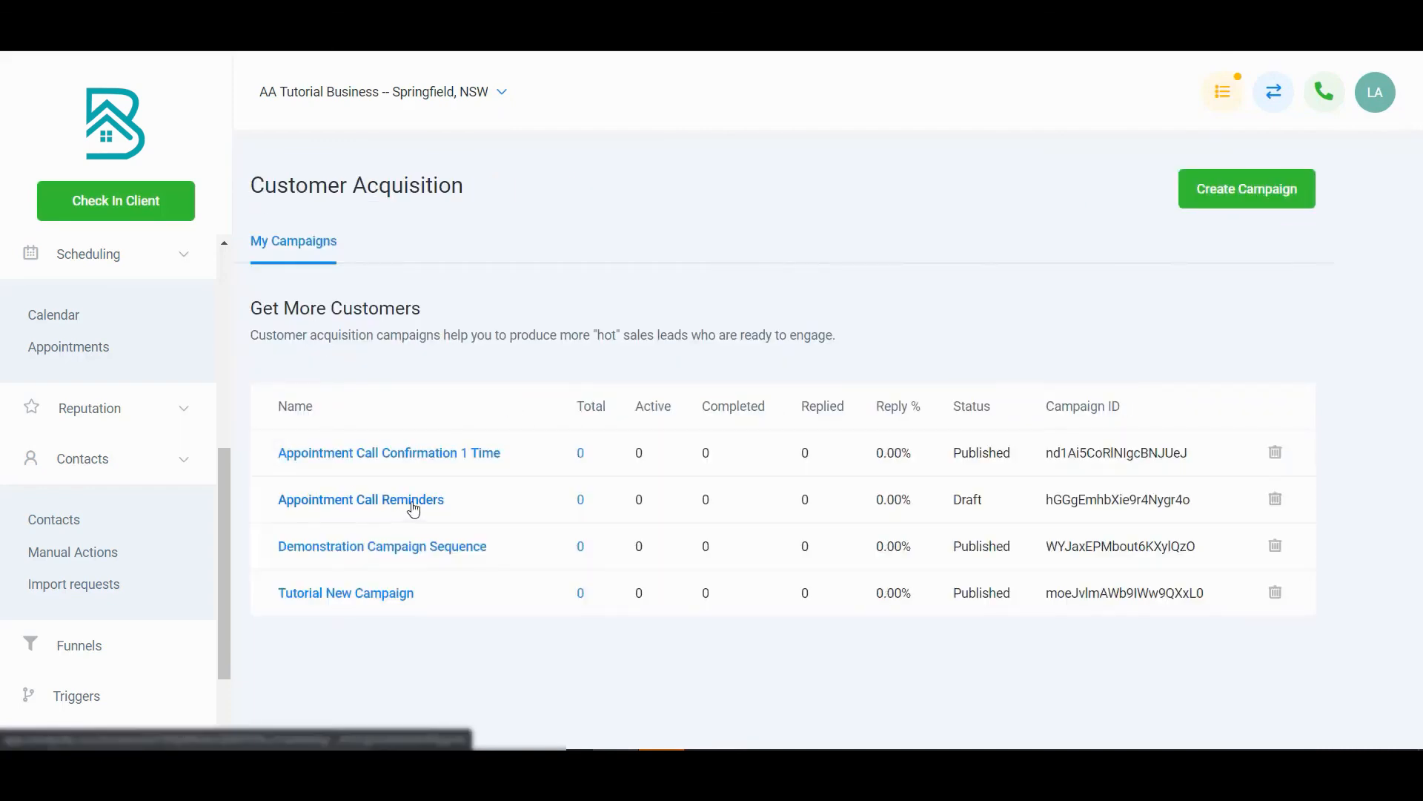
{"action": "left_click", "coordinate": [410, 501]}
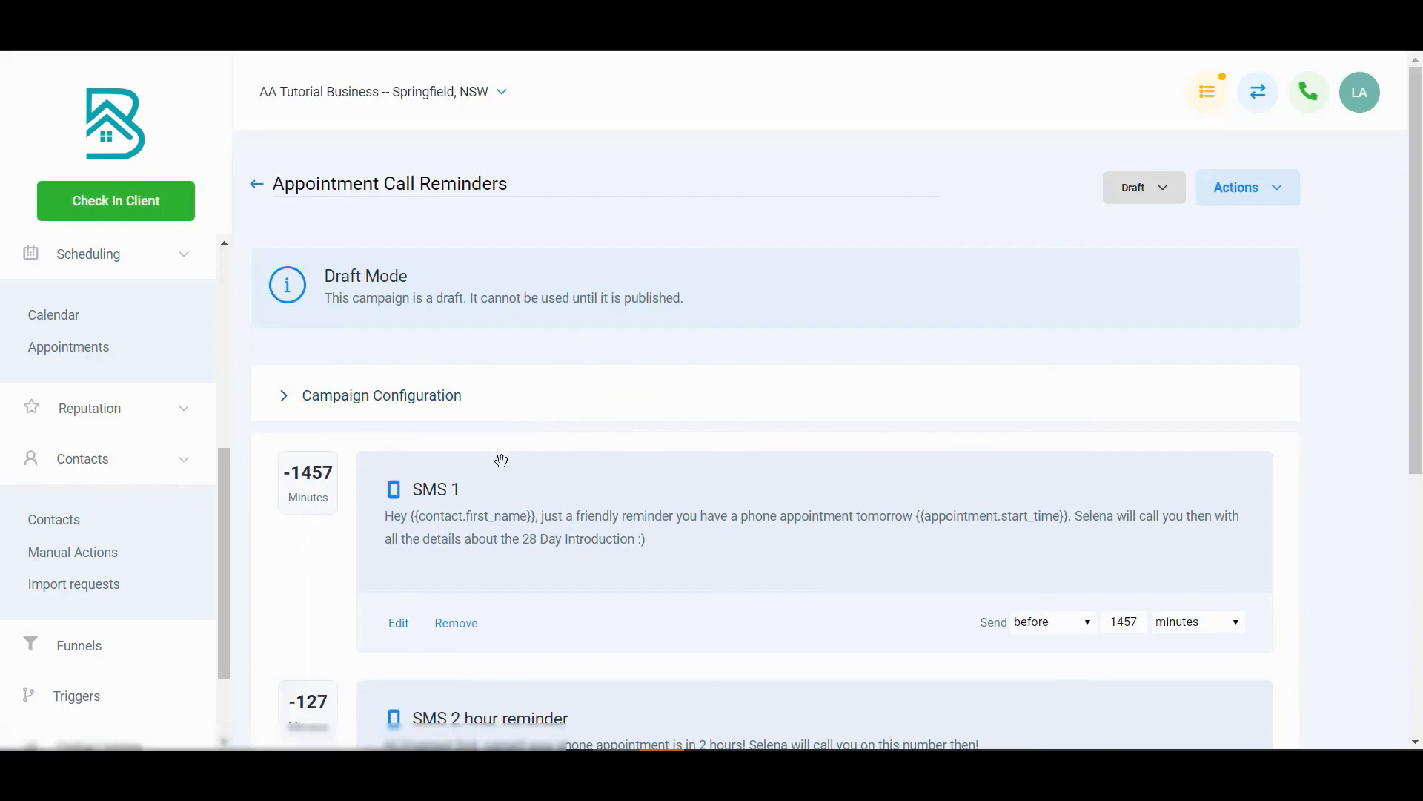
{"action": "scroll", "coordinate": [500, 462], "scroll_direction": "down", "scroll_amount": 2}
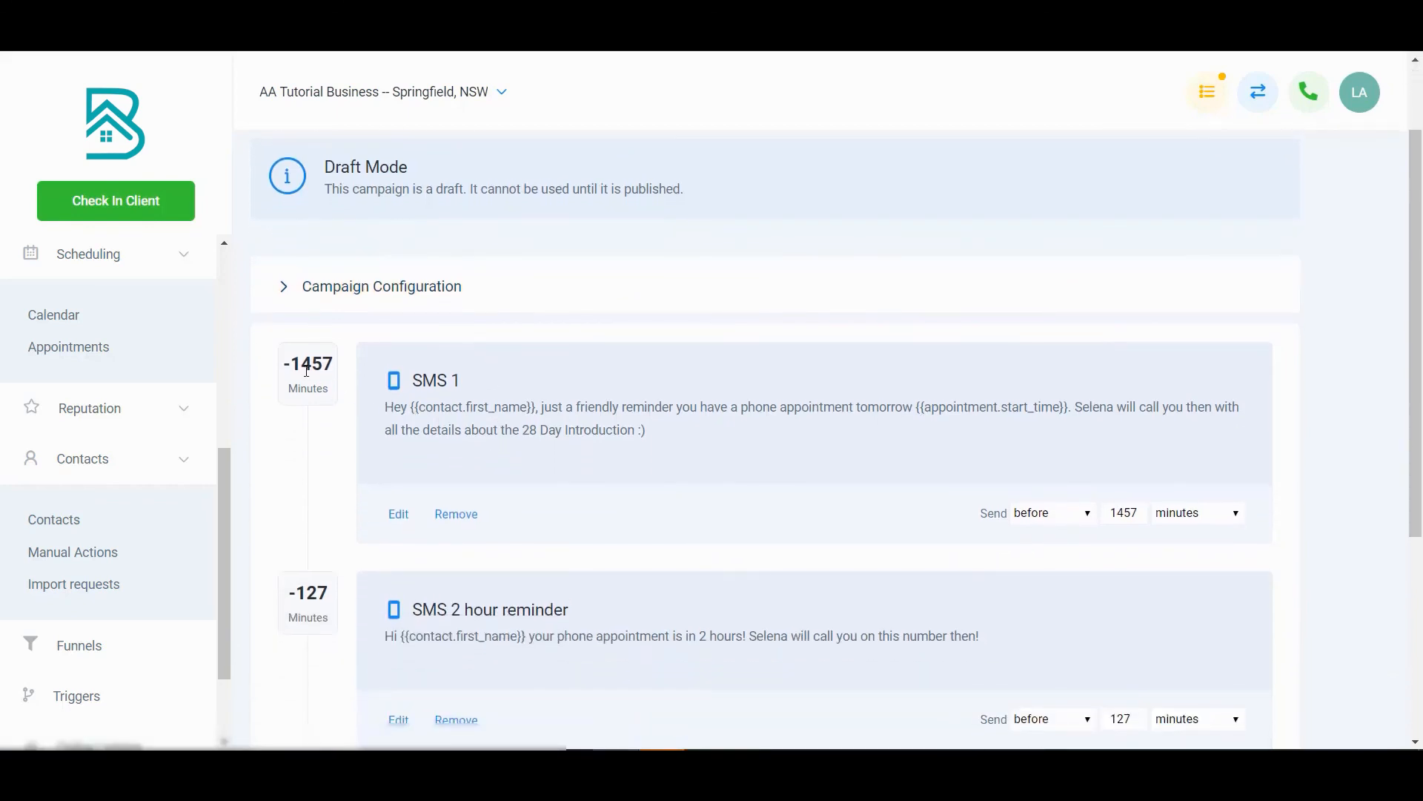
{"action": "double_click", "coordinate": [1129, 511]}
{"action": "type", "text": "25"}
{"action": "key", "text": "BackSpace"}
{"action": "type", "text": "4"}
{"action": "left_click", "coordinate": [1191, 513]}
{"action": "left_click", "coordinate": [1194, 541]}
Review the remaining reminder messages, turn off Stop on response in the reminder campaign's configuration, and save it
{"action": "scroll", "coordinate": [351, 459], "scroll_direction": "down", "scroll_amount": 3}
{"action": "scroll", "coordinate": [351, 459], "scroll_direction": "down", "scroll_amount": 2}
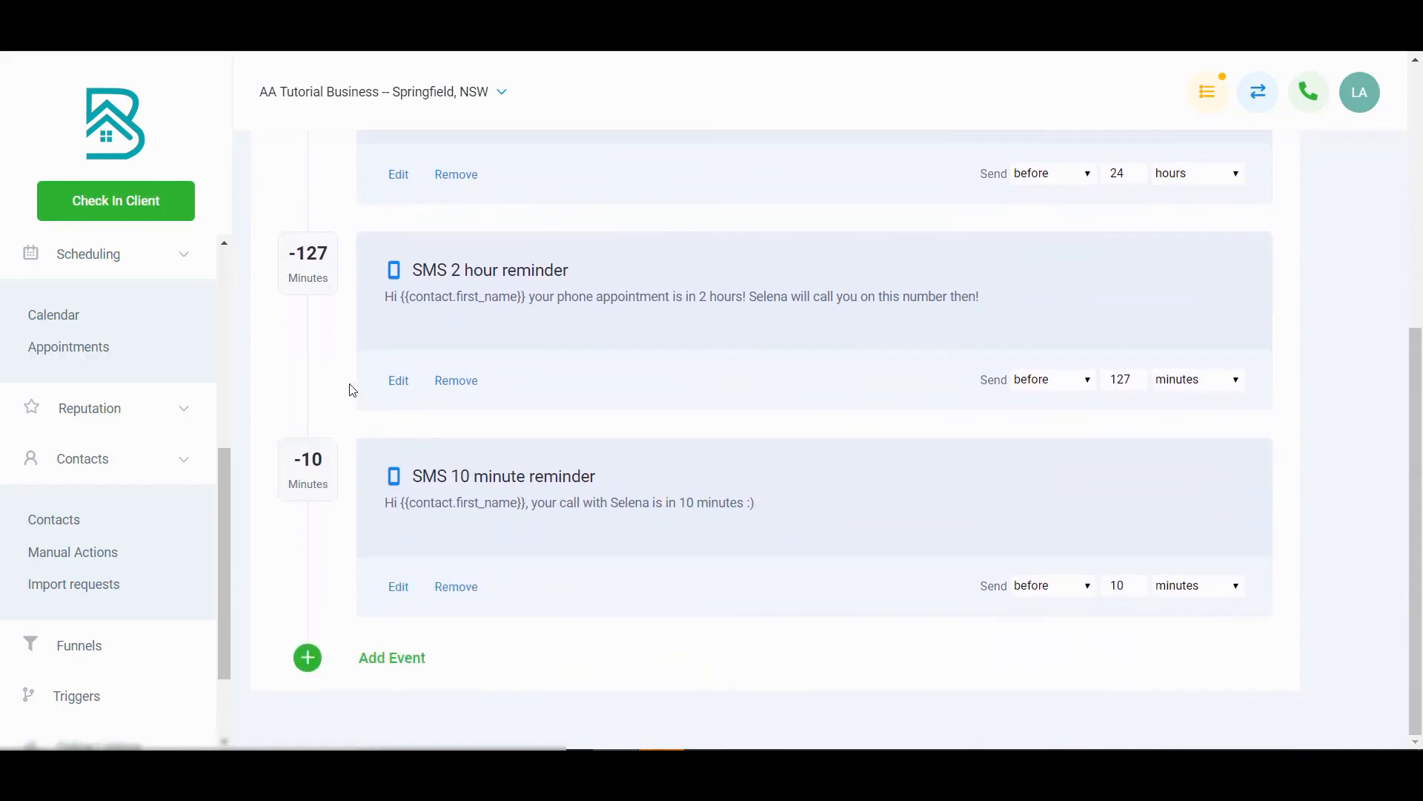
{"action": "scroll", "coordinate": [350, 393], "scroll_direction": "up", "scroll_amount": 3}
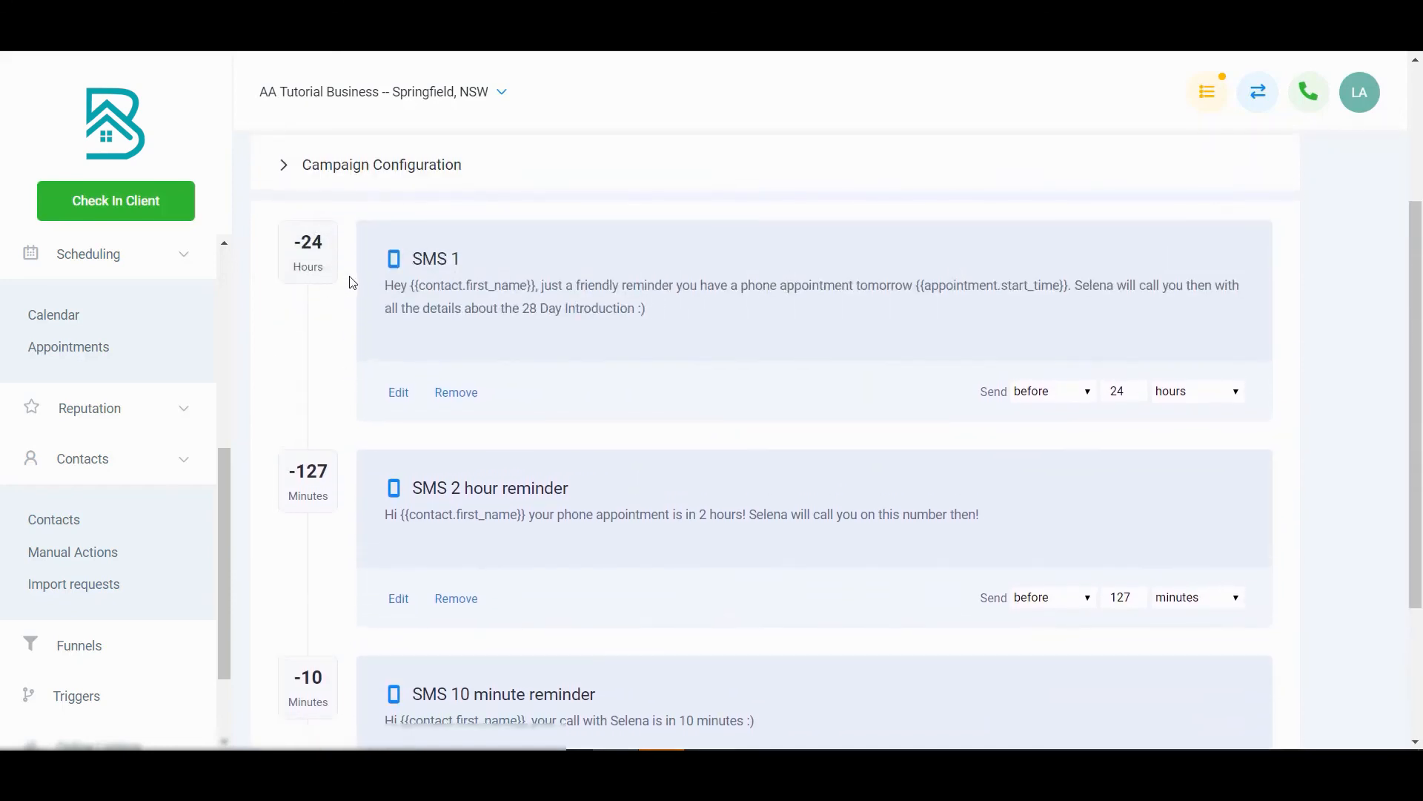
{"action": "scroll", "coordinate": [359, 340], "scroll_direction": "down", "scroll_amount": 2}
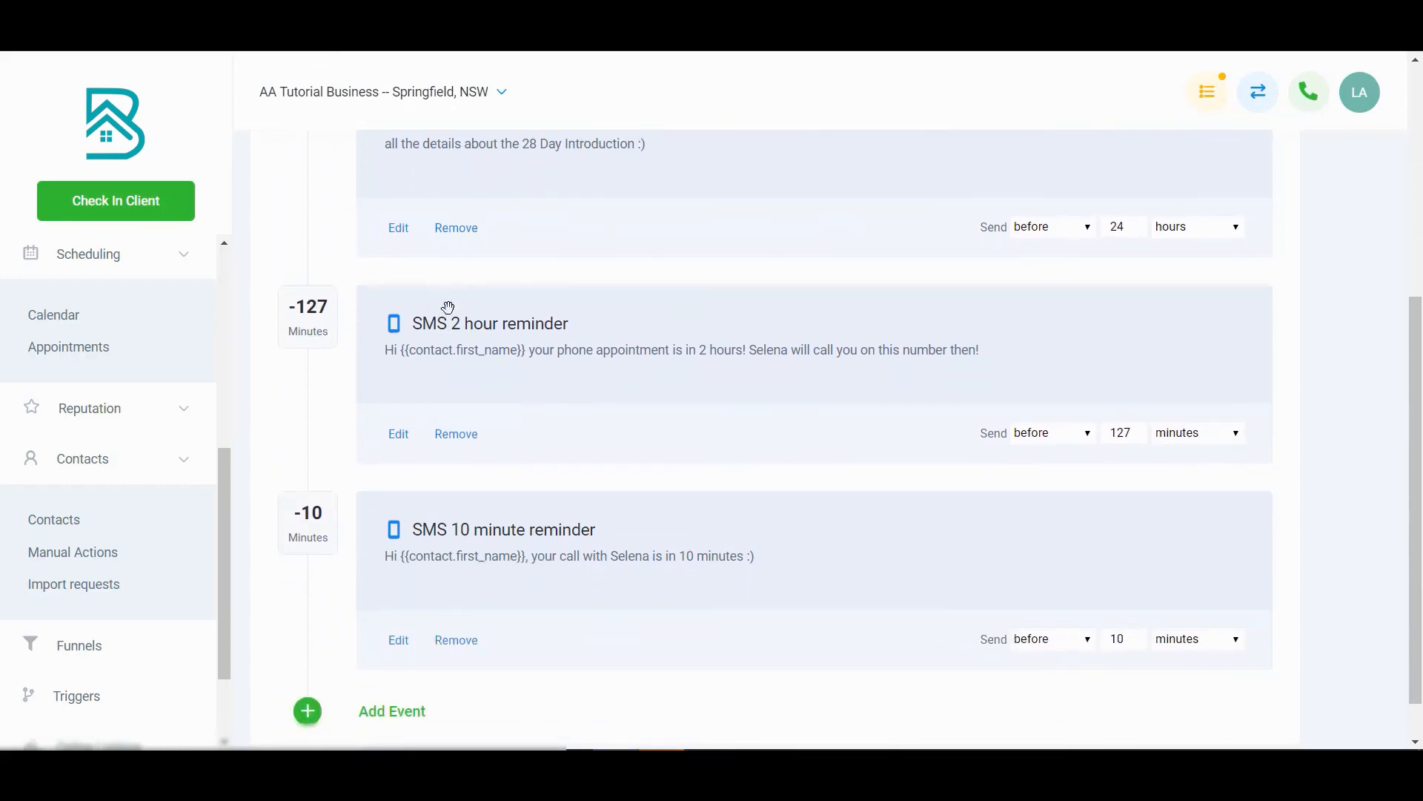
{"action": "scroll", "coordinate": [415, 497], "scroll_direction": "down", "scroll_amount": 1}
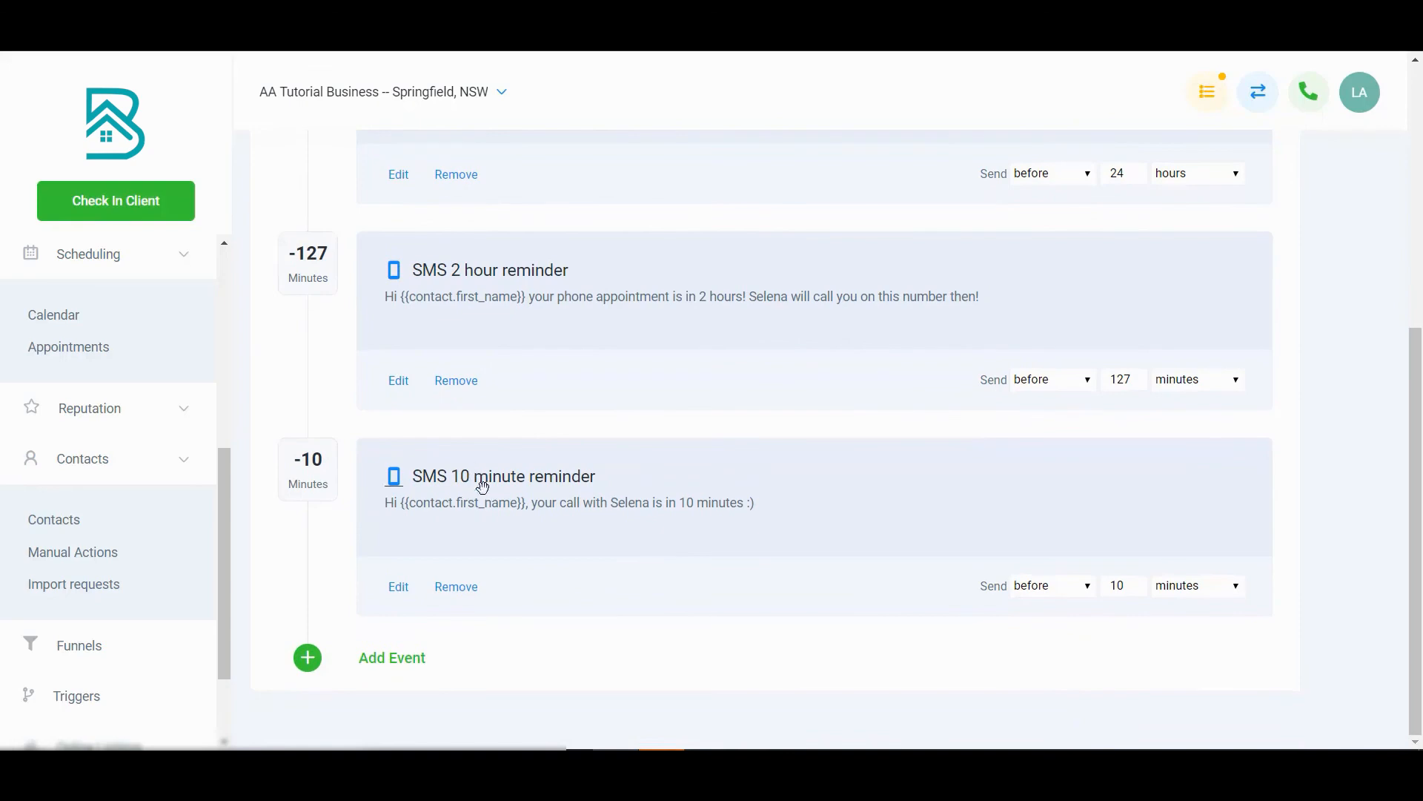
{"action": "scroll", "coordinate": [509, 483], "scroll_direction": "up", "scroll_amount": 4}
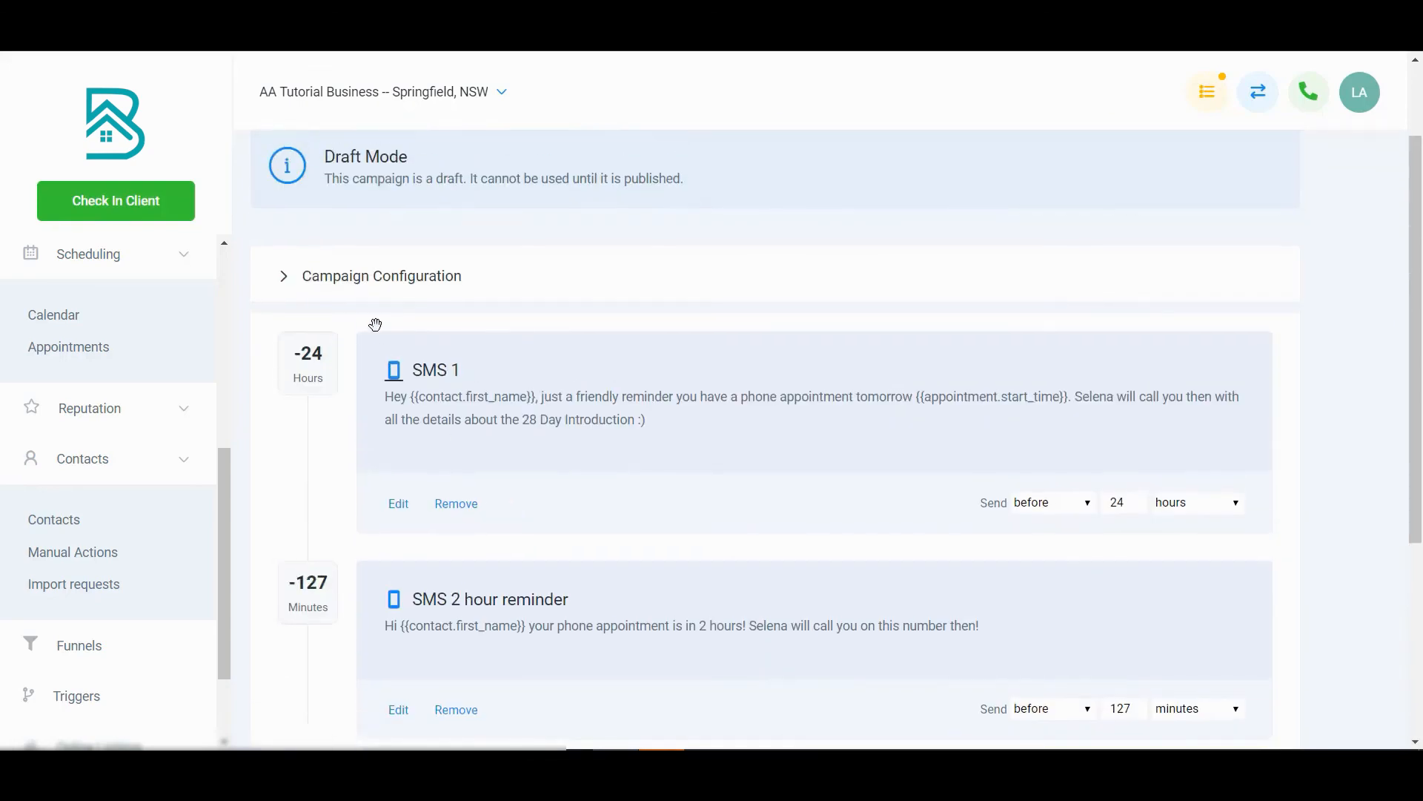
{"action": "left_click", "coordinate": [285, 276]}
{"action": "scroll", "coordinate": [424, 385], "scroll_direction": "down", "scroll_amount": 5}
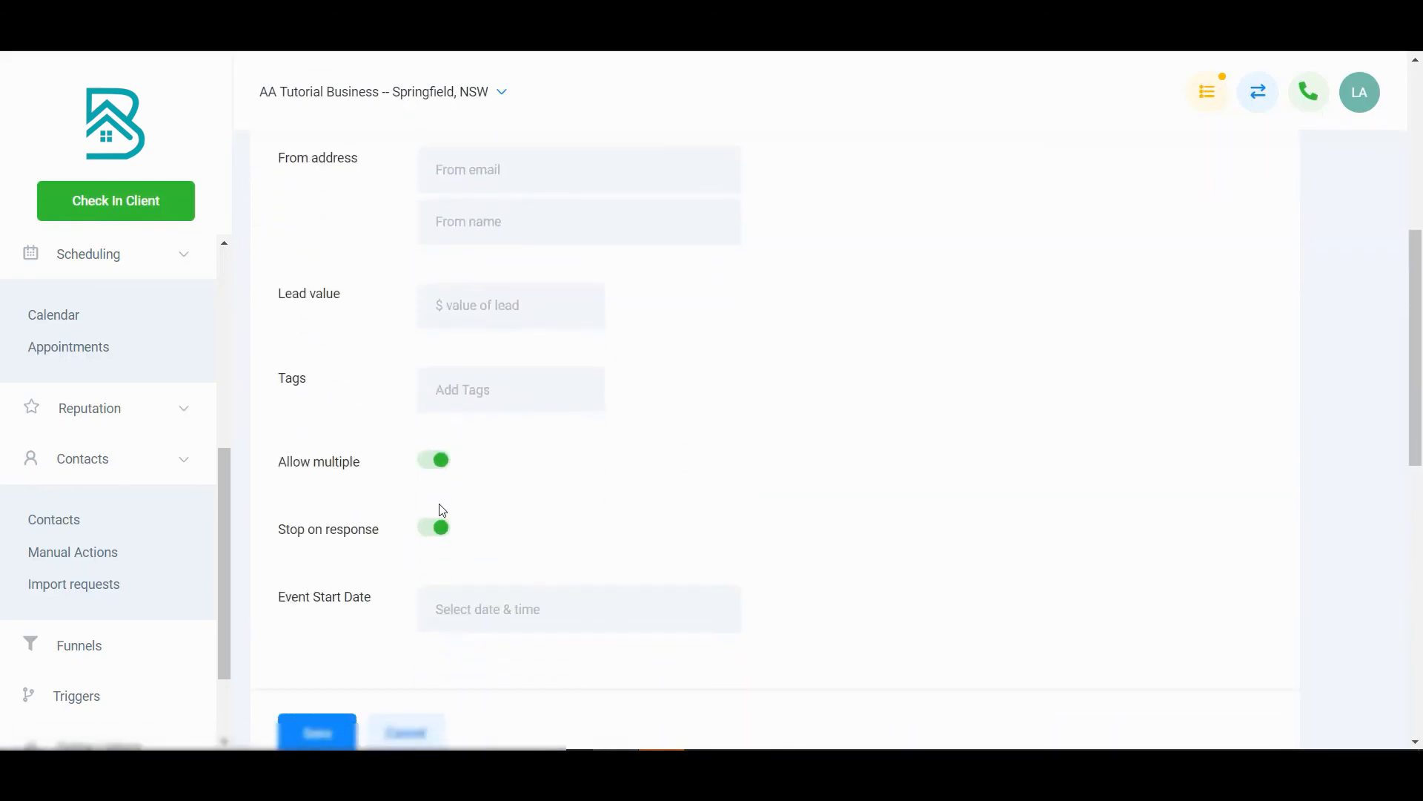
{"action": "left_click", "coordinate": [437, 529]}
{"action": "left_click", "coordinate": [335, 731]}
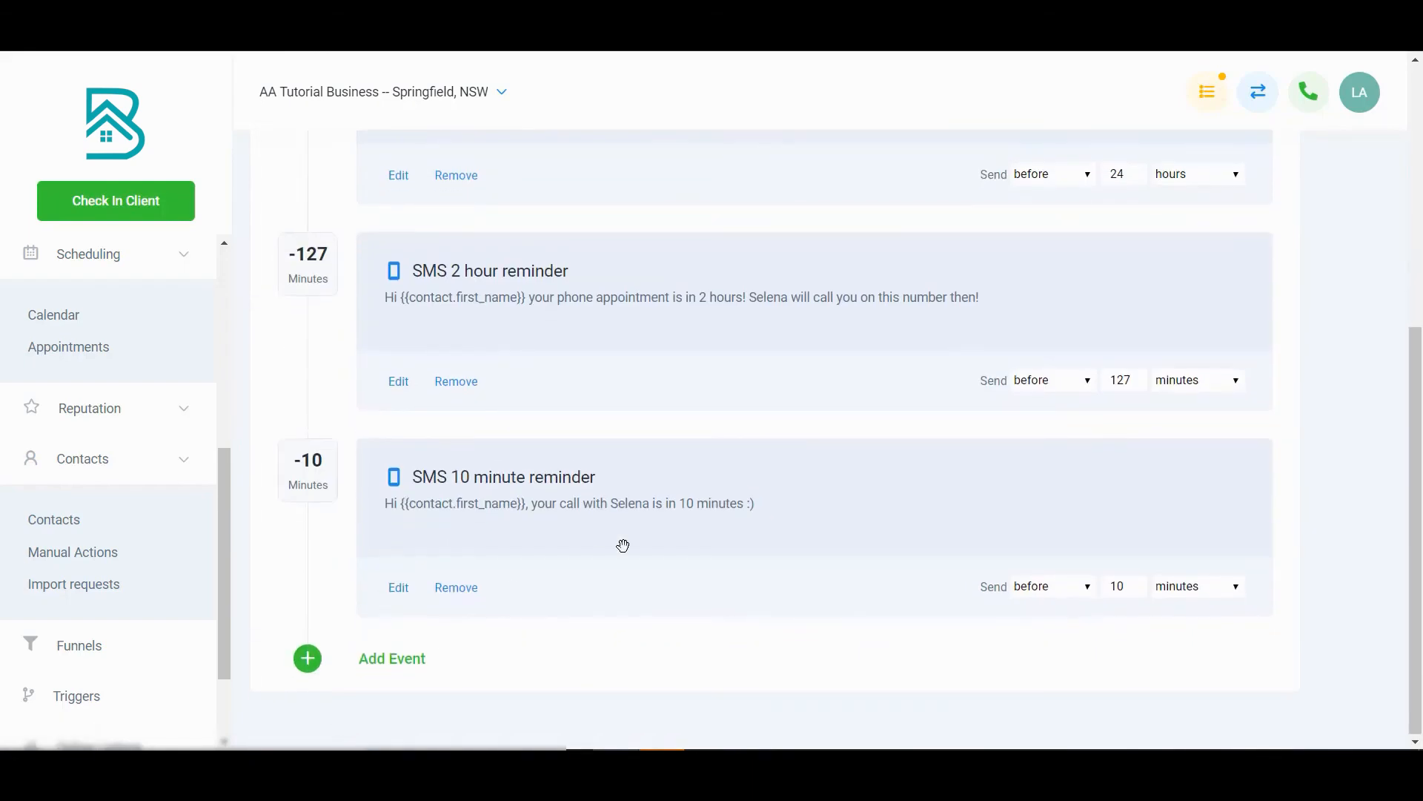
Set the Appointment Call Reminders campaign's status to Published and return to the campaign list
{"action": "scroll", "coordinate": [623, 556], "scroll_direction": "up", "scroll_amount": 6}
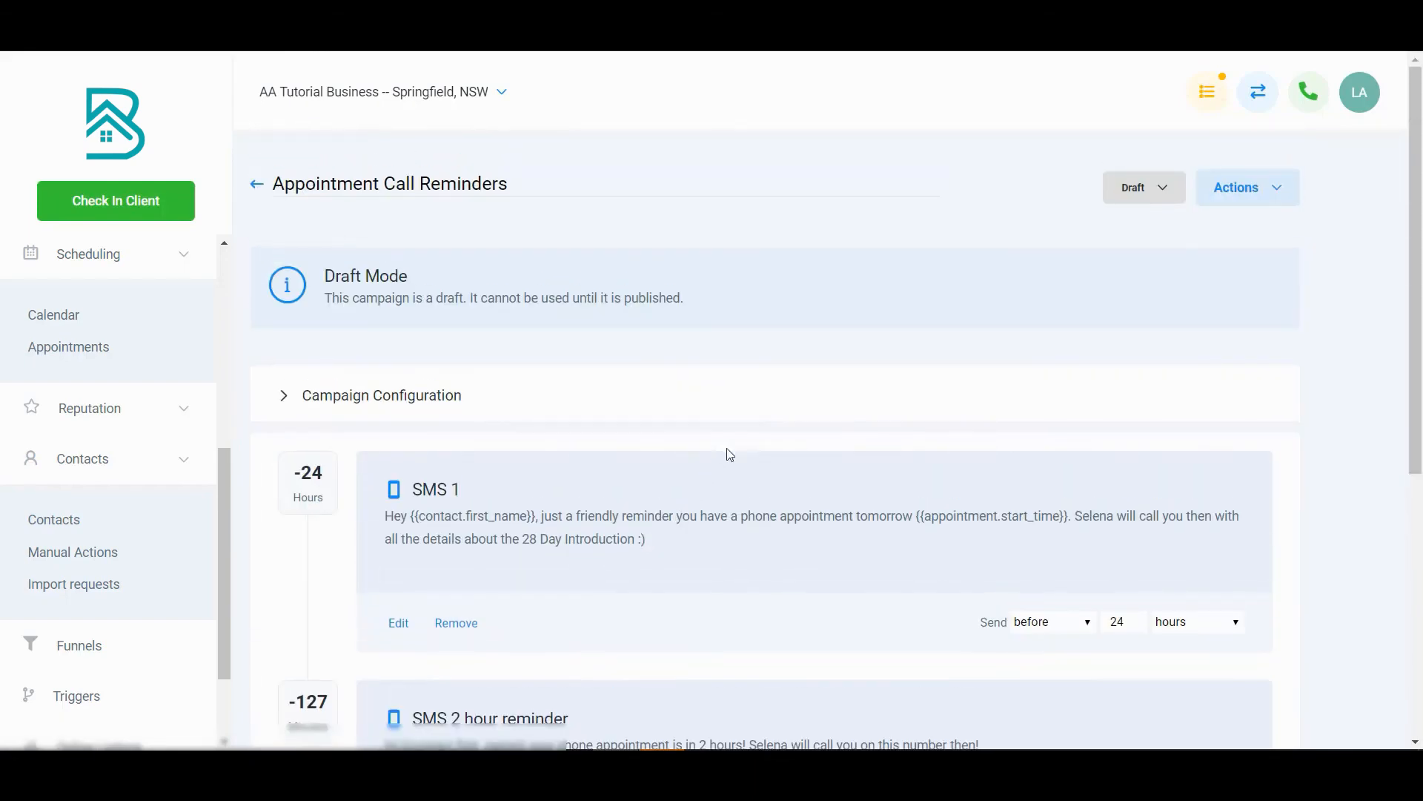
{"action": "left_click", "coordinate": [1137, 191]}
{"action": "left_click", "coordinate": [1148, 232]}
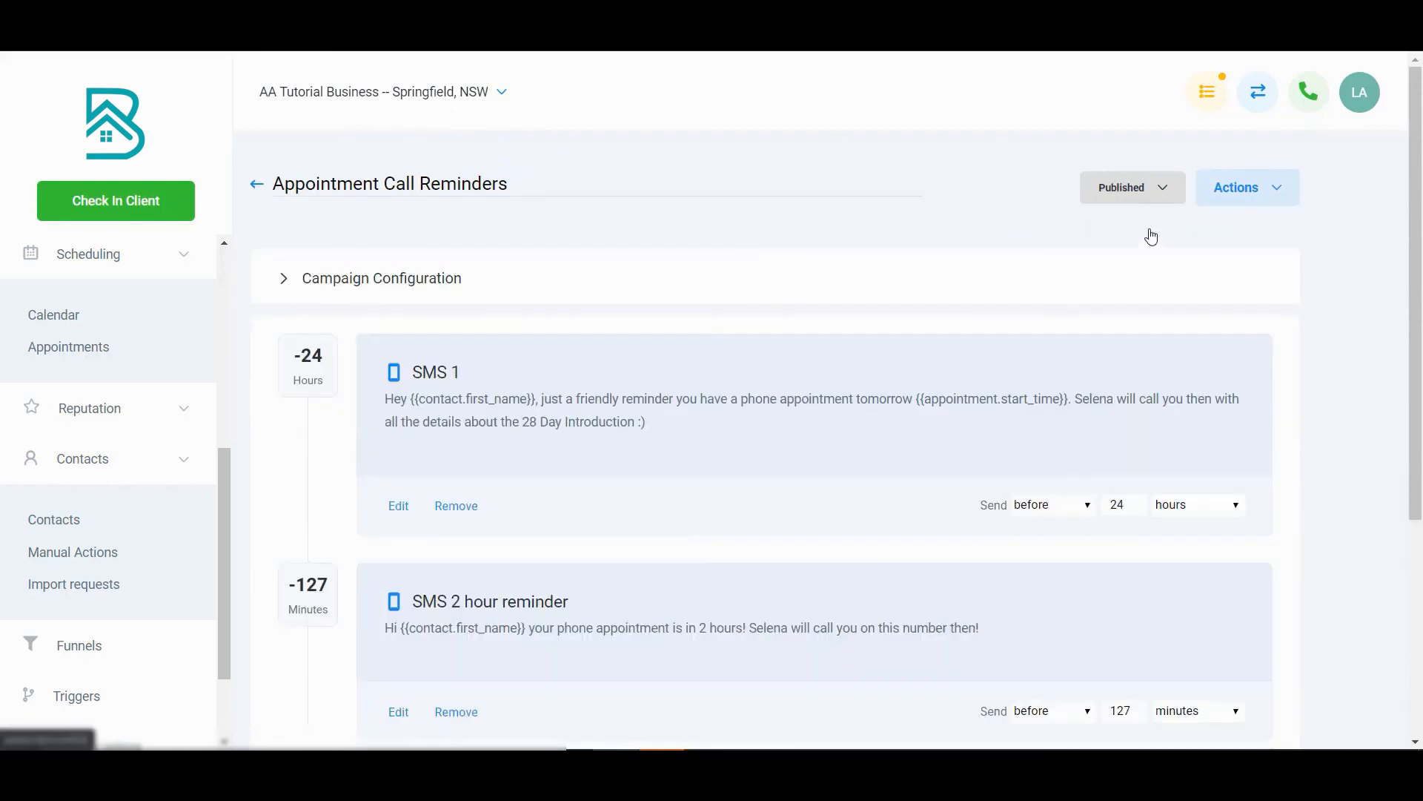
{"action": "left_click", "coordinate": [256, 186]}
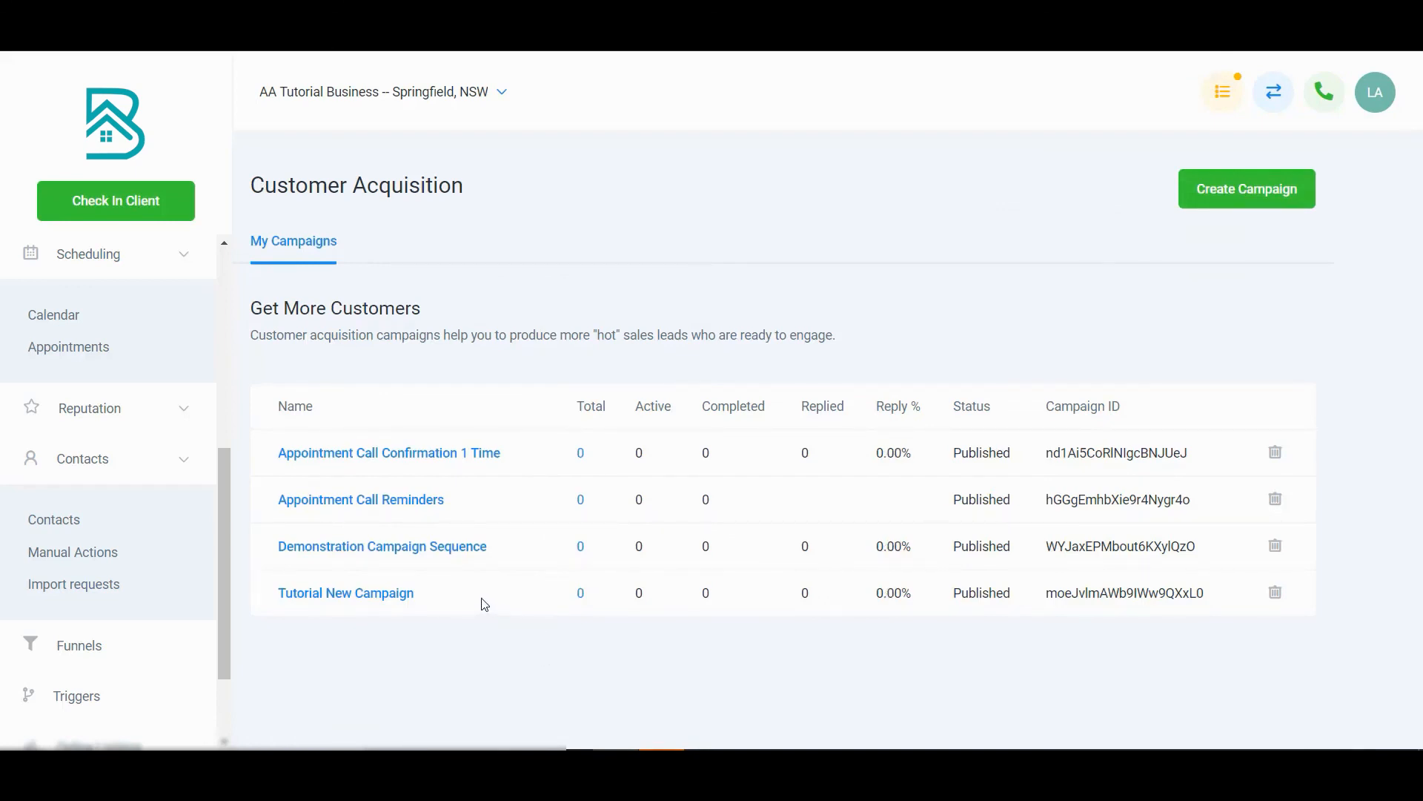
{"action": "scroll", "coordinate": [123, 526], "scroll_direction": "down", "scroll_amount": 2}
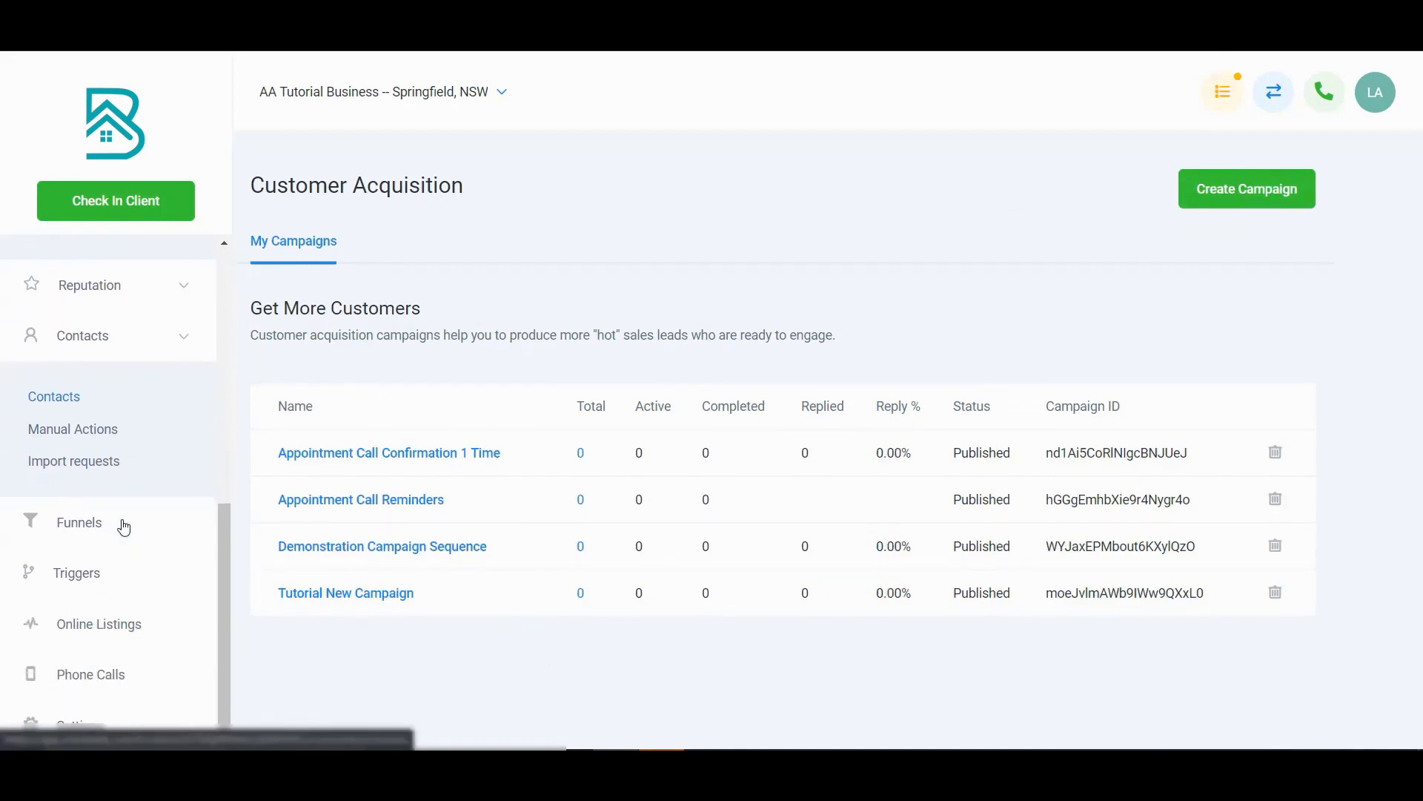
{"action": "scroll", "coordinate": [124, 527], "scroll_direction": "up", "scroll_amount": 8}
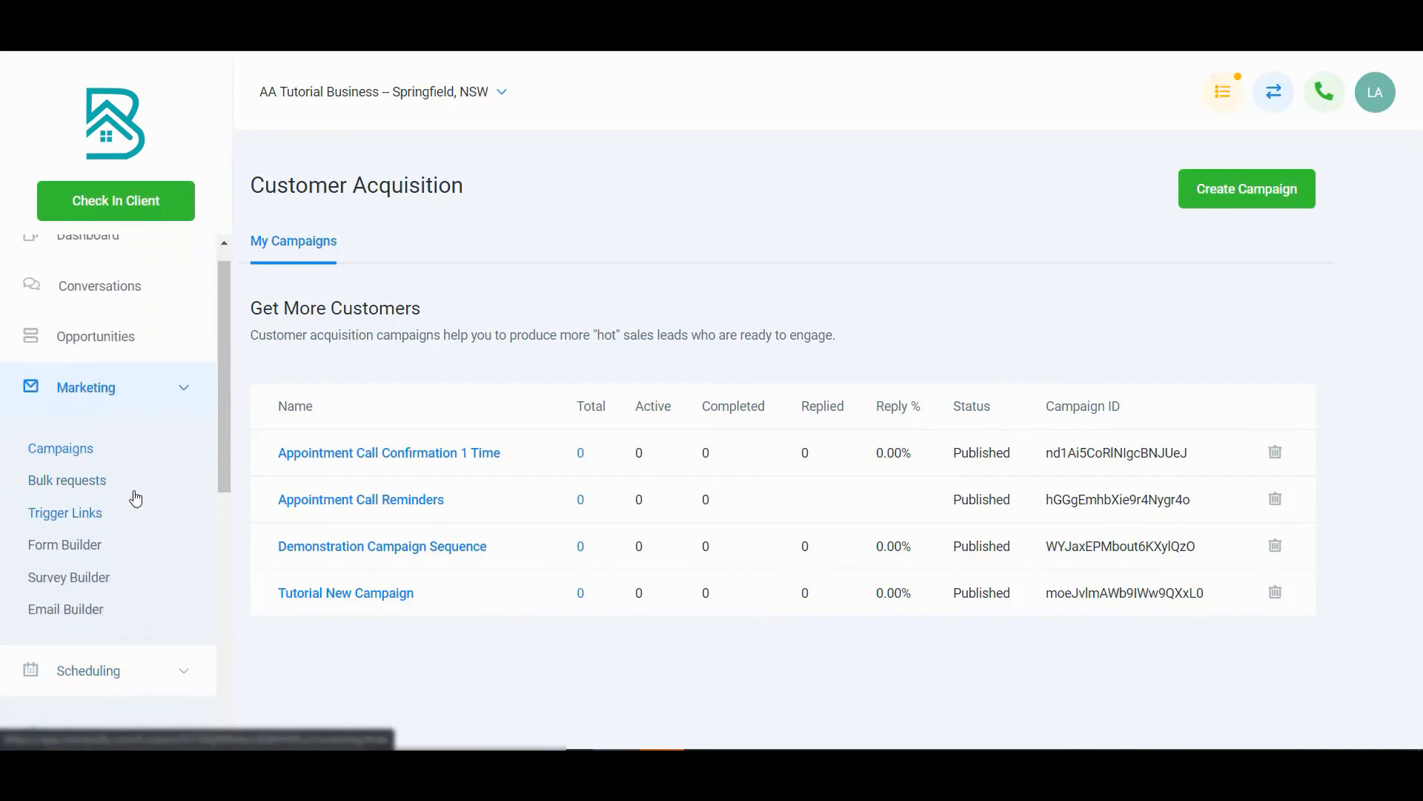